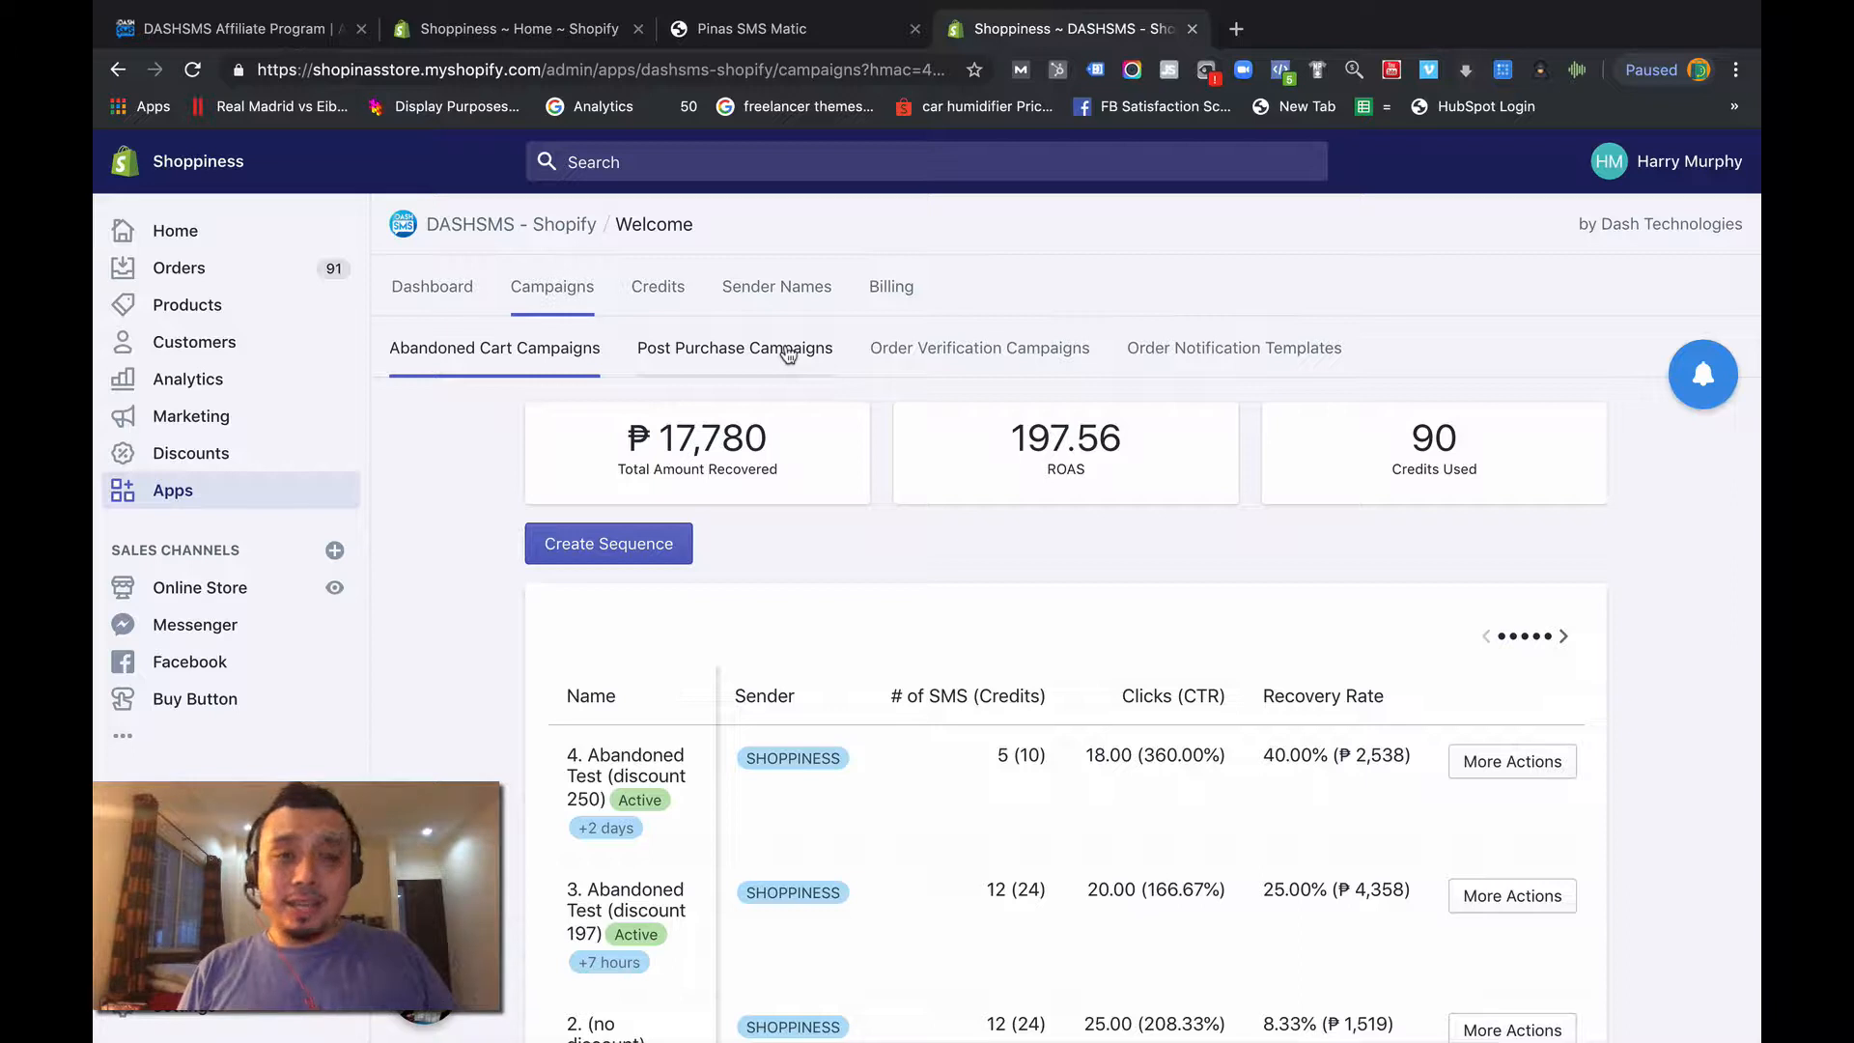
- Review the abandoned cart campaign statistics and sequence list, and reload the Campaigns page
scroll(789, 355, down, 2)
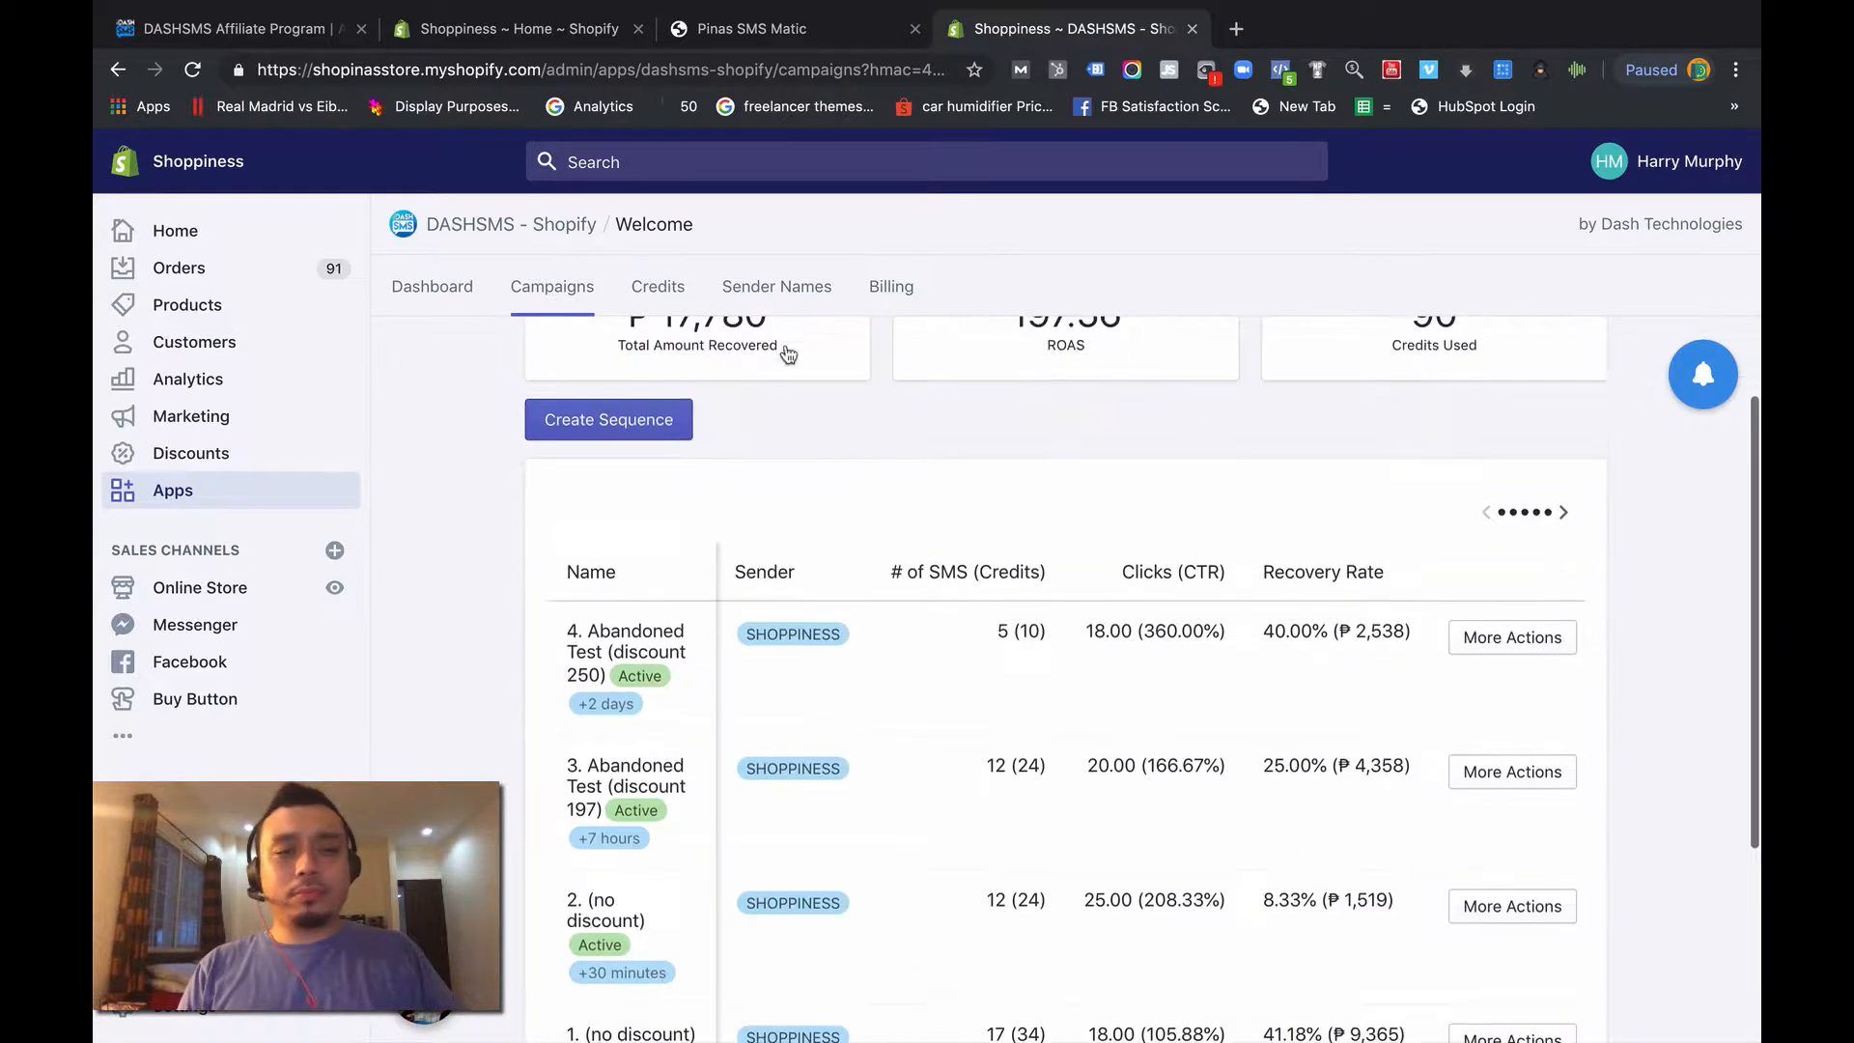
scroll(789, 354, down, 1)
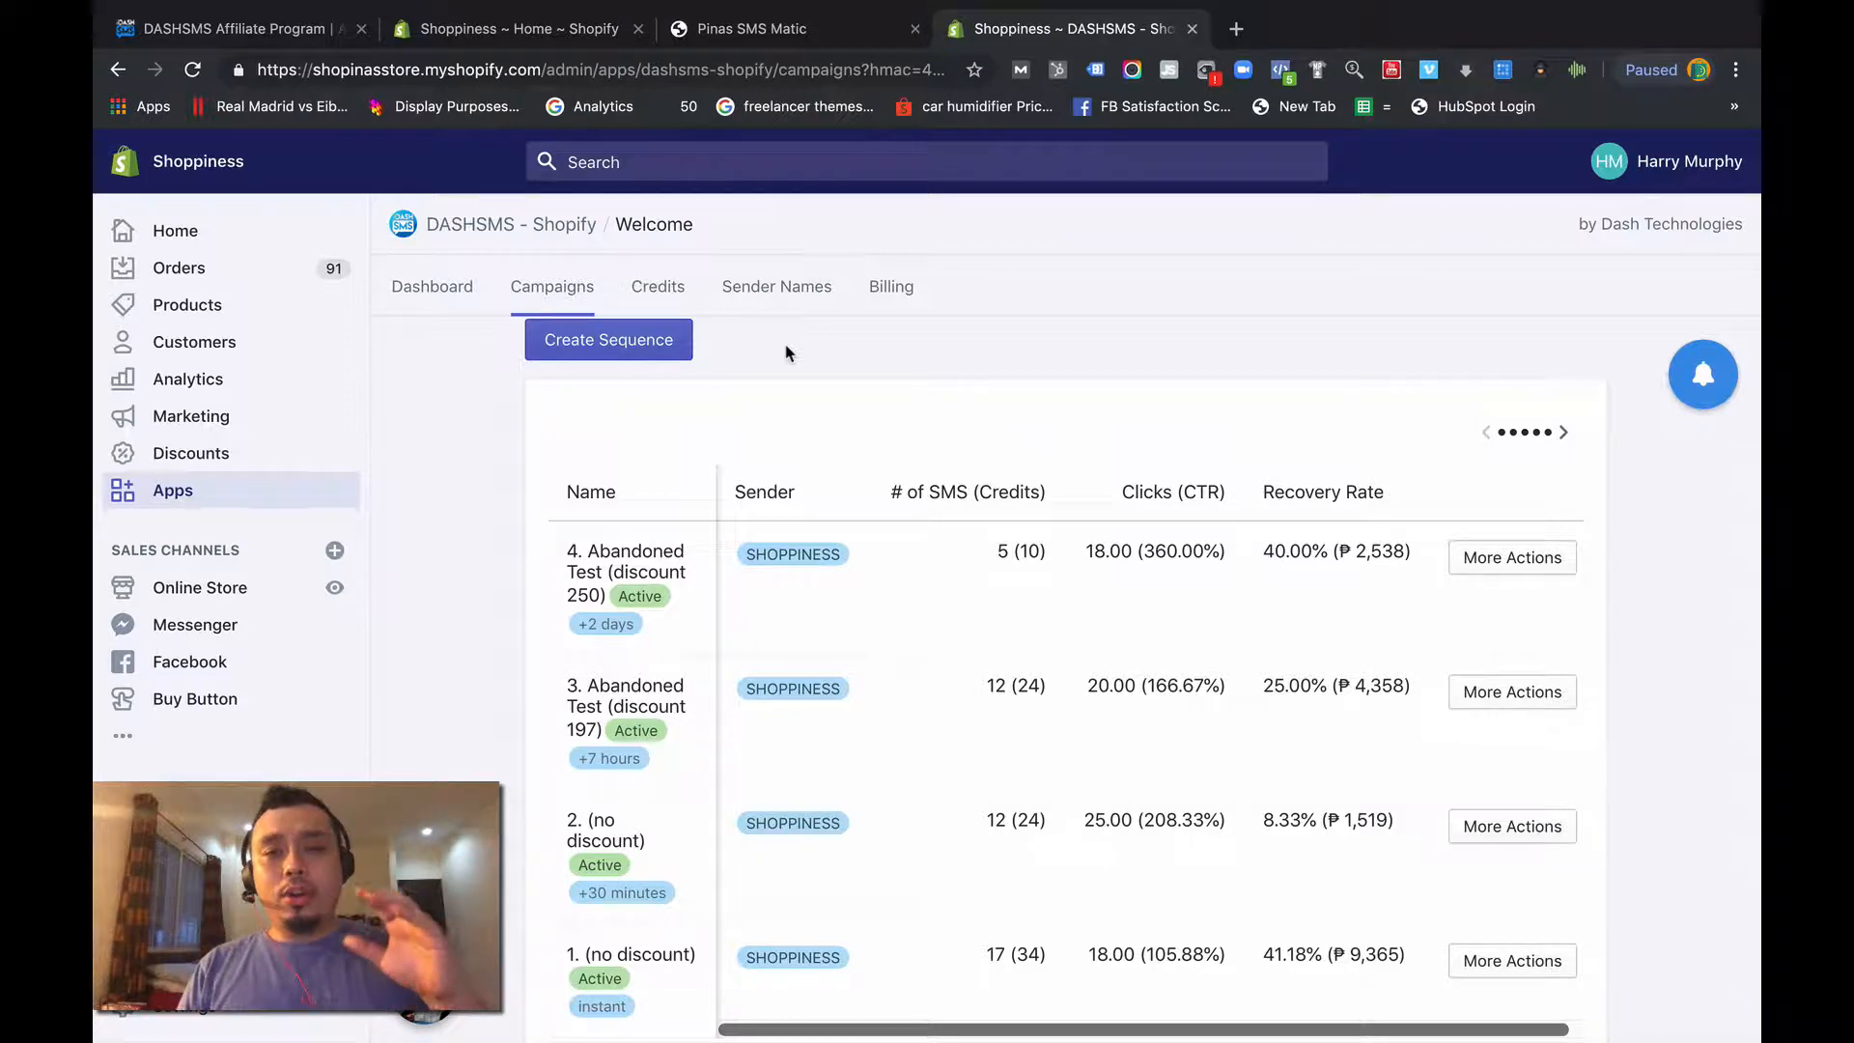
scroll(789, 353, down, 1)
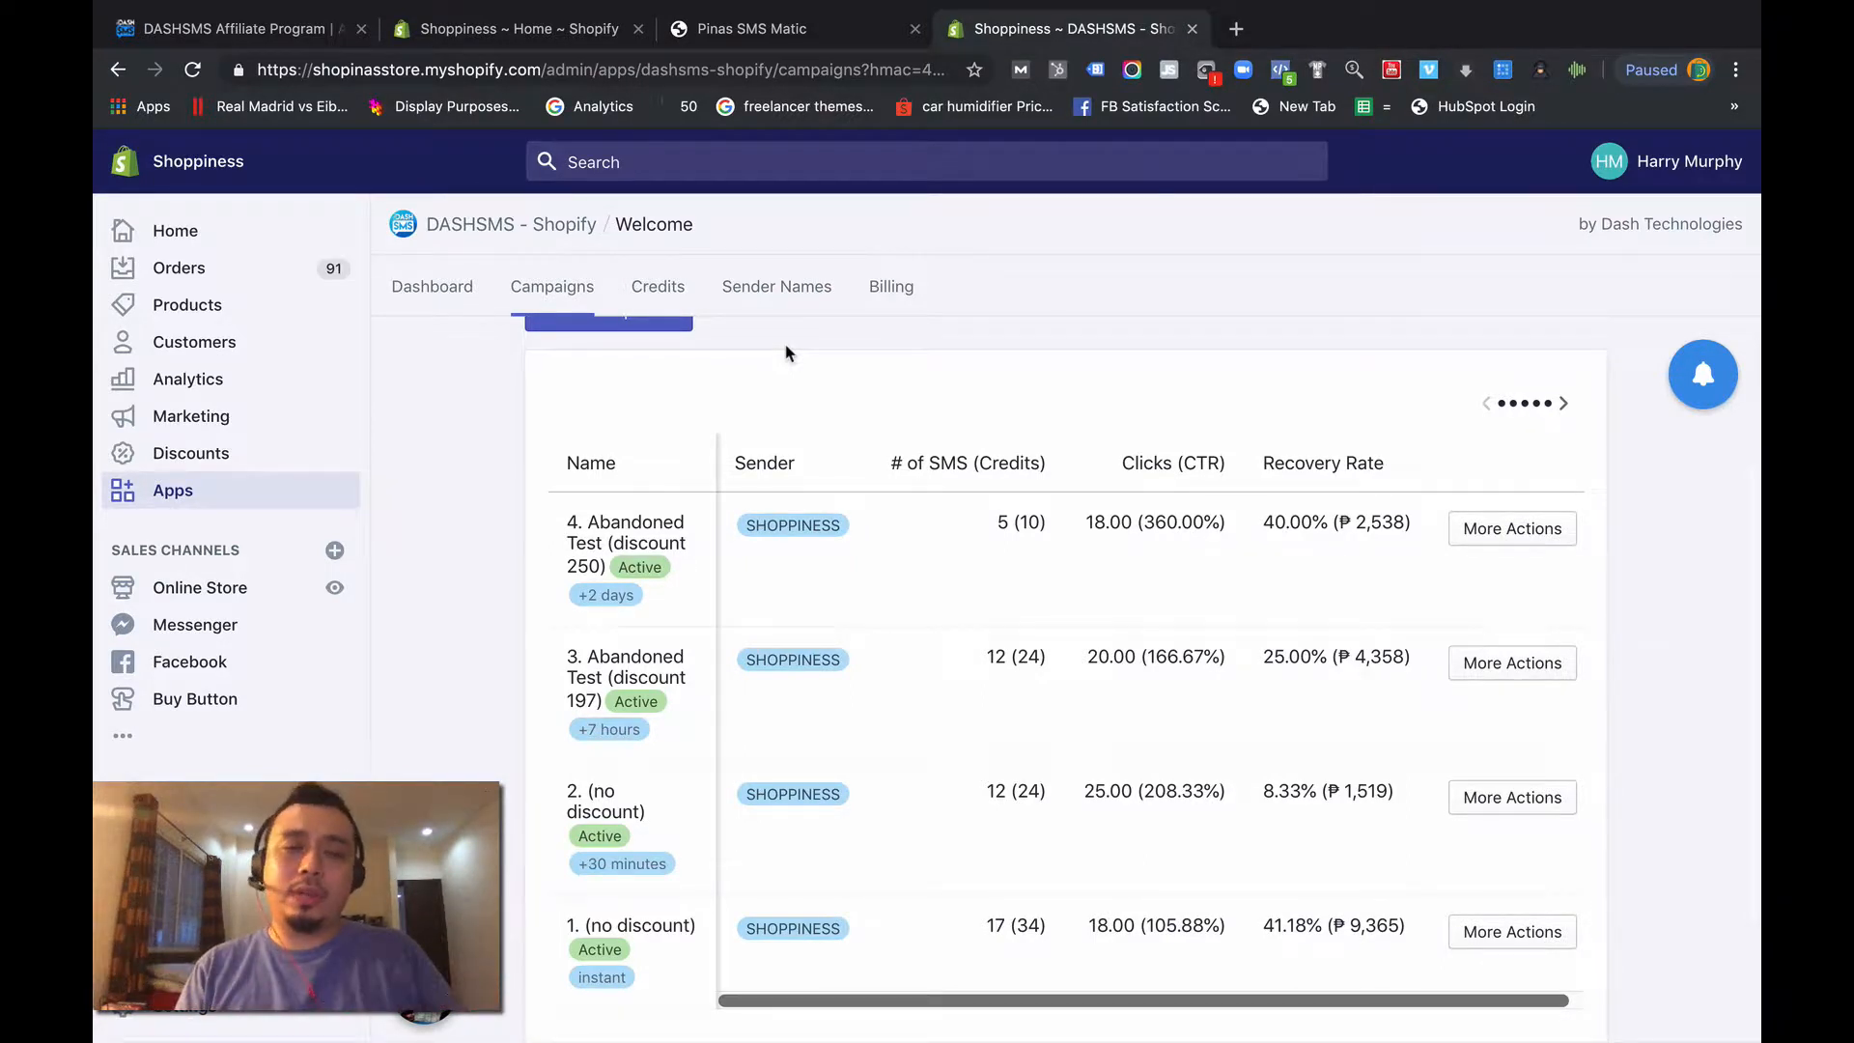
scroll(786, 353, down, 2)
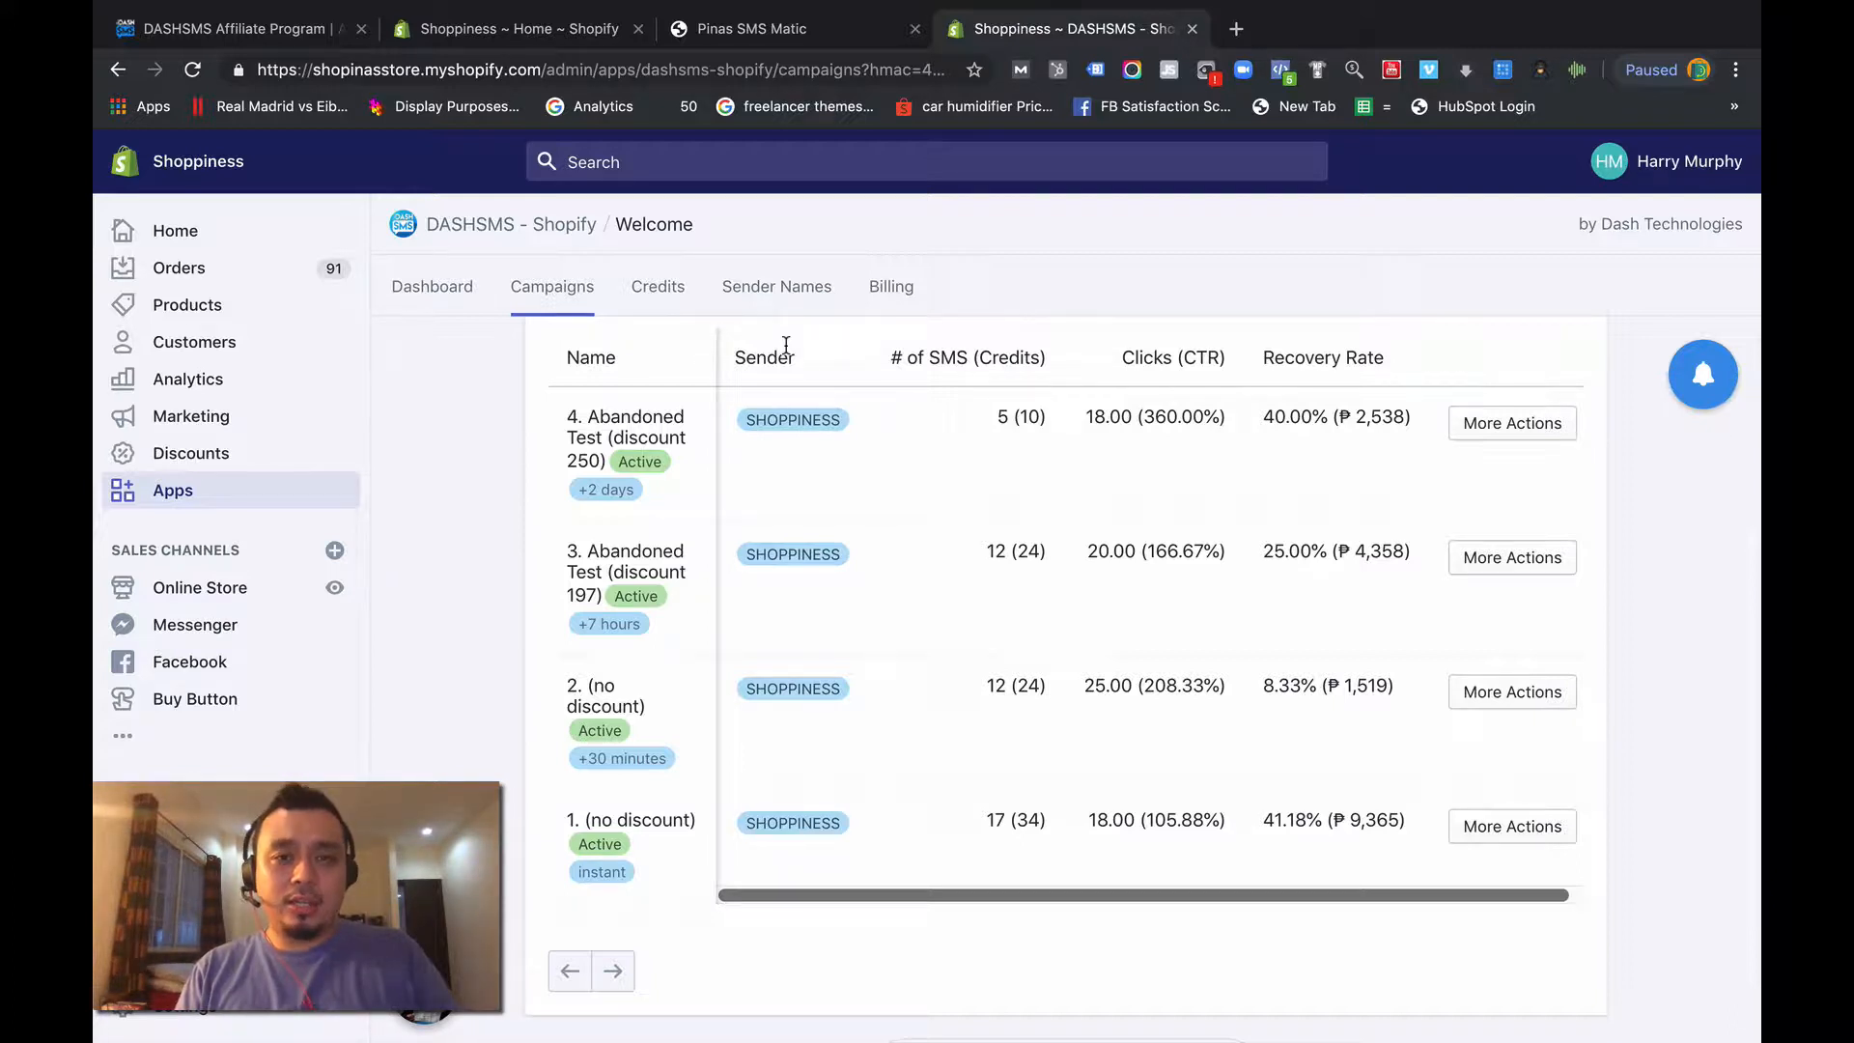
scroll(745, 463, up, 5)
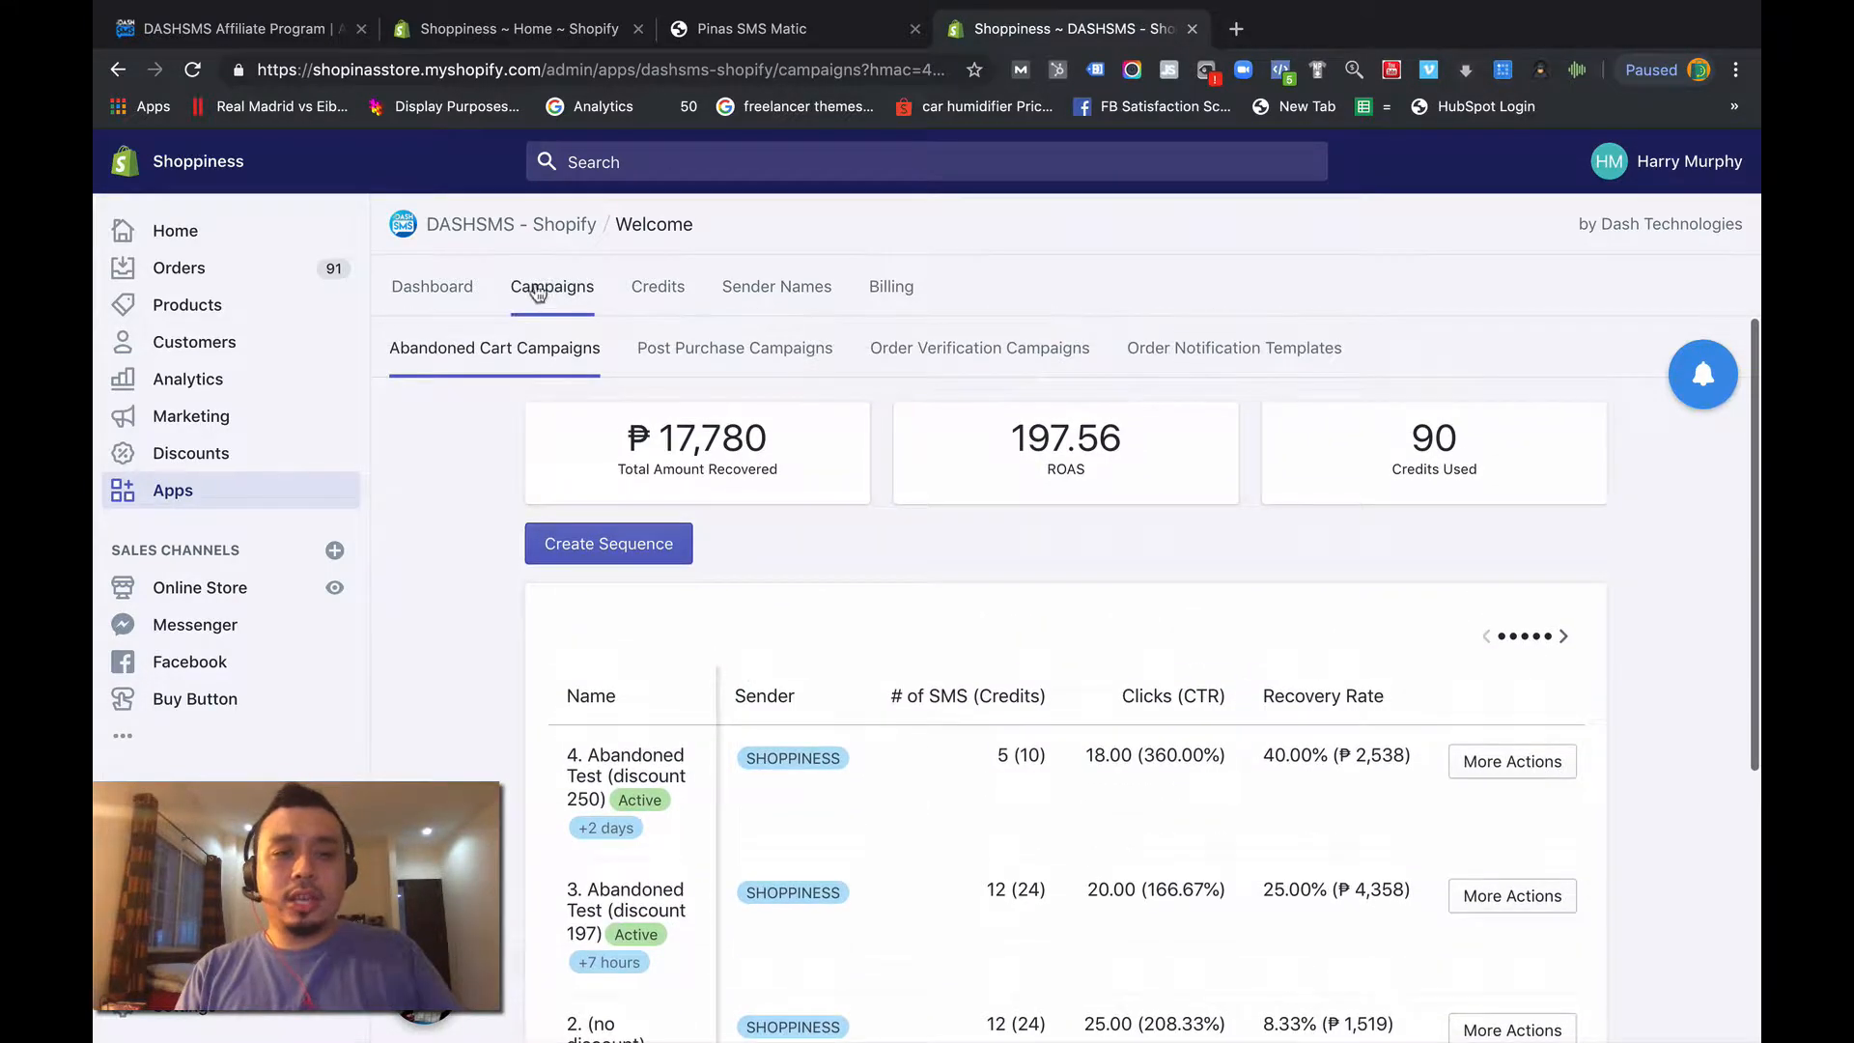
click(537, 292)
scroll(610, 508, down, 5)
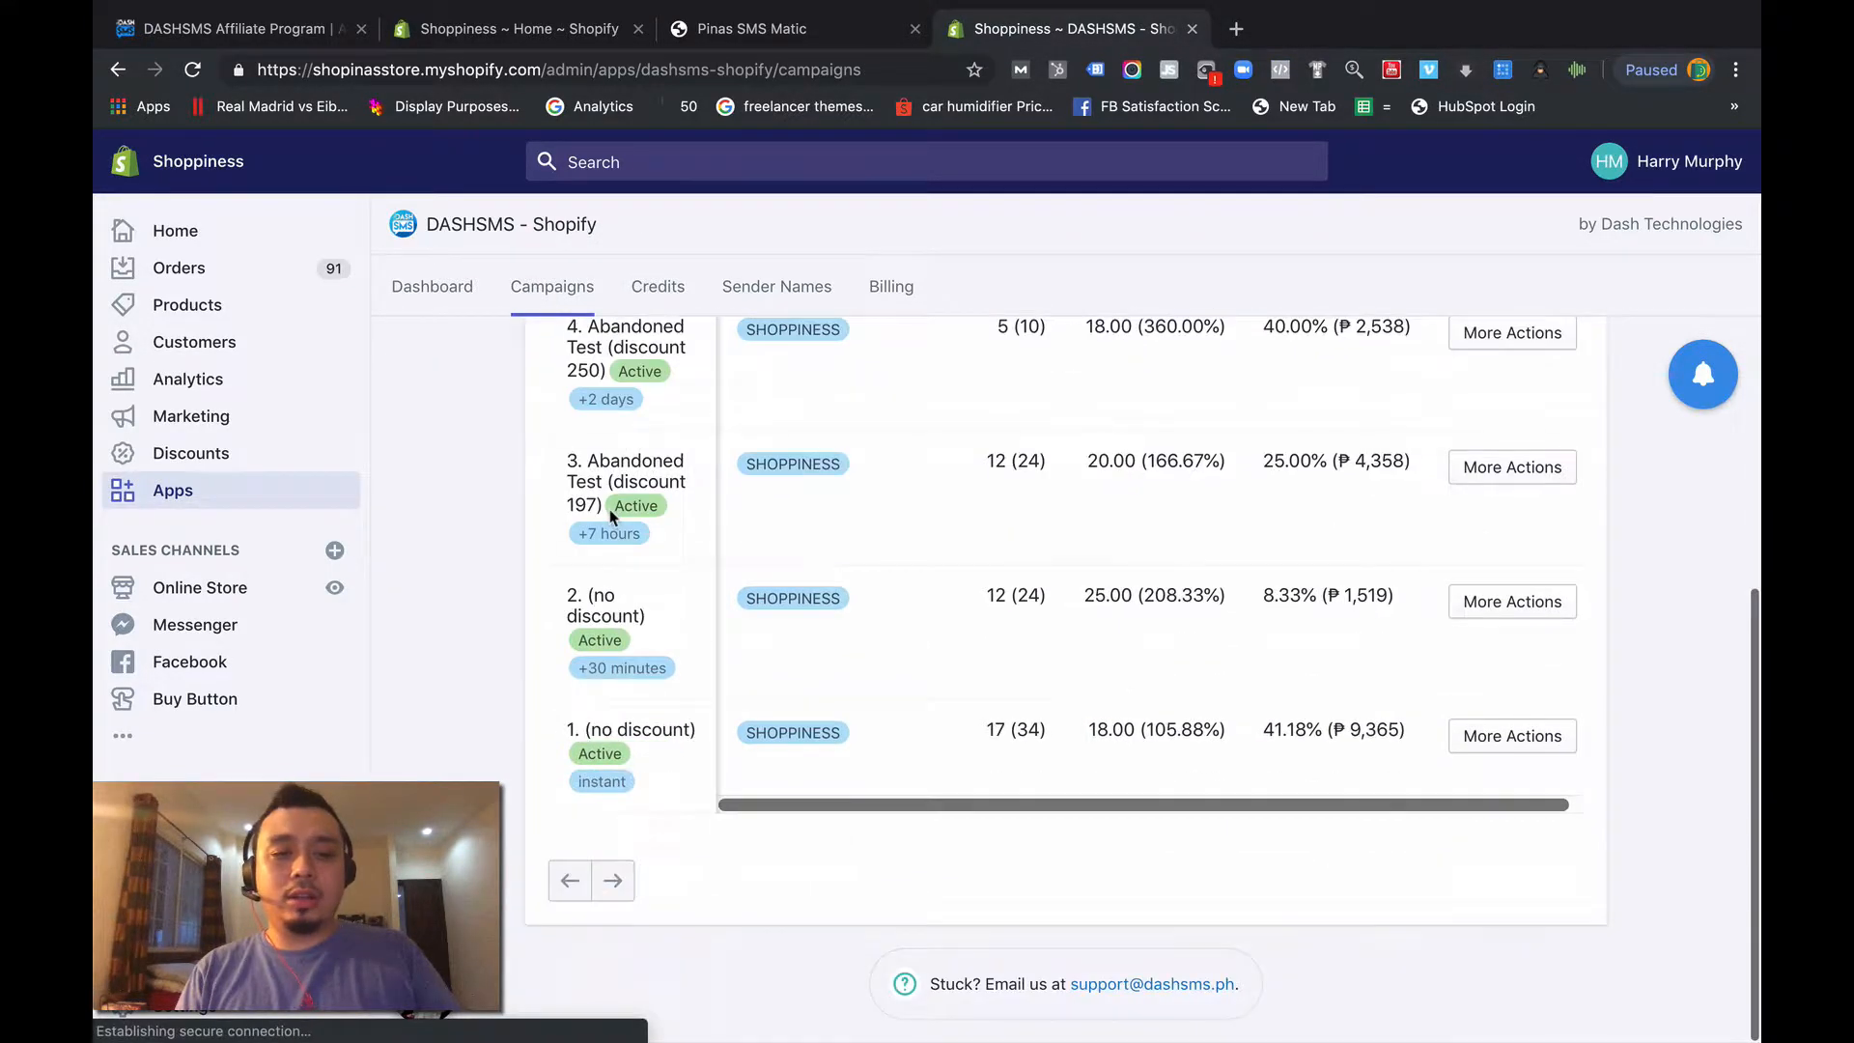
scroll(792, 628, up, 1)
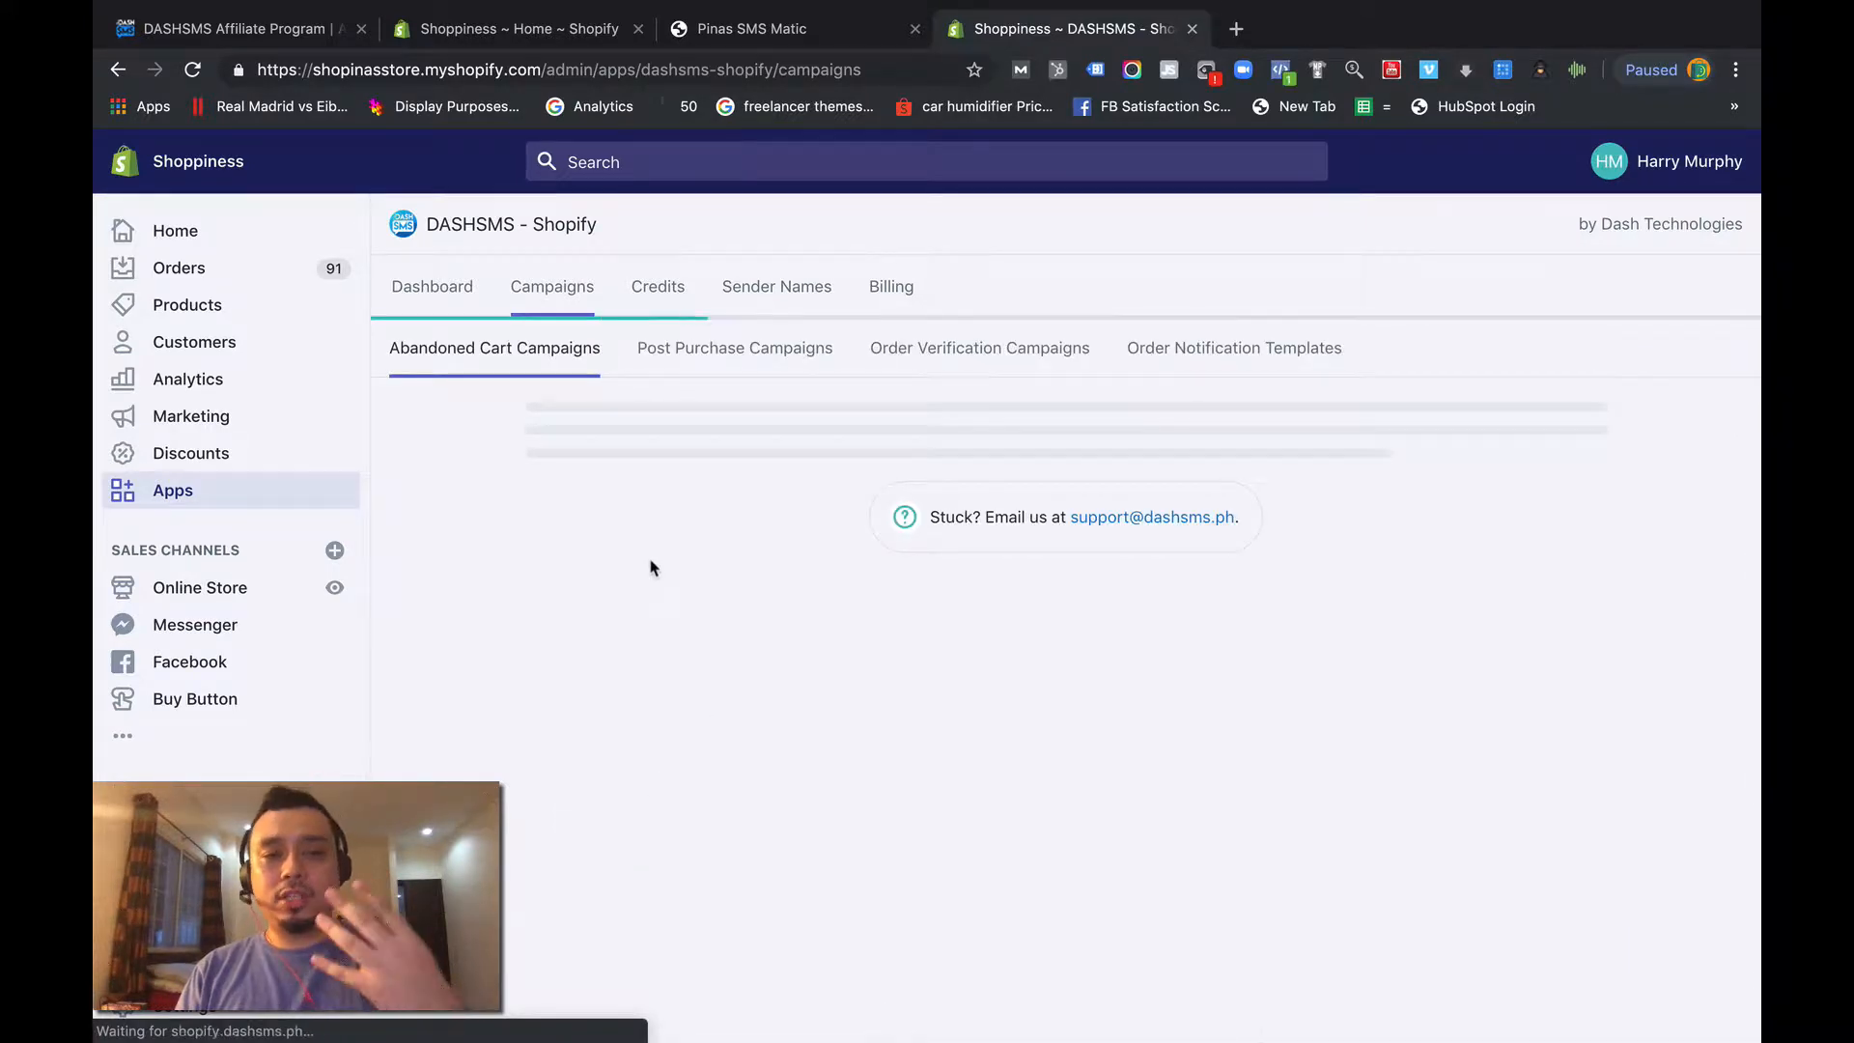
- Deactivate the campaign "4. Abandoned Test (discount 250)" and save it
scroll(654, 569, down, 2)
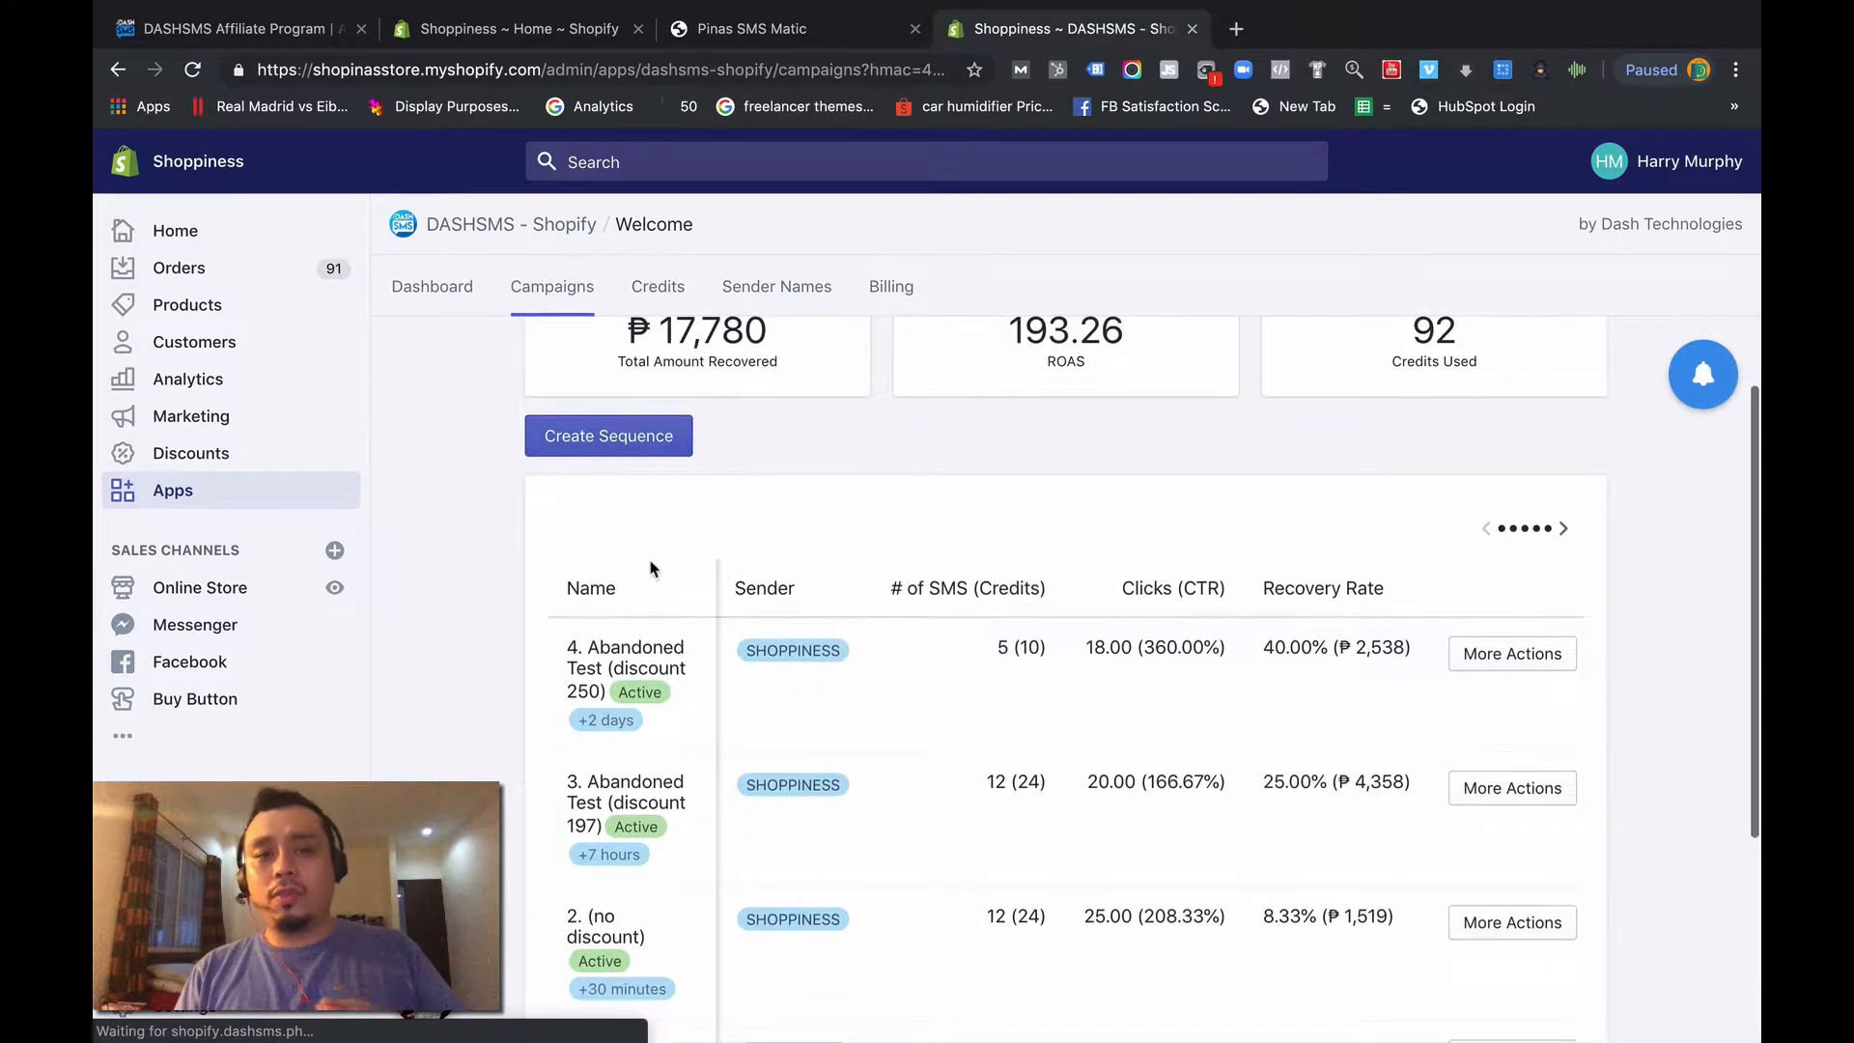
scroll(650, 569, down, 2)
click(1523, 535)
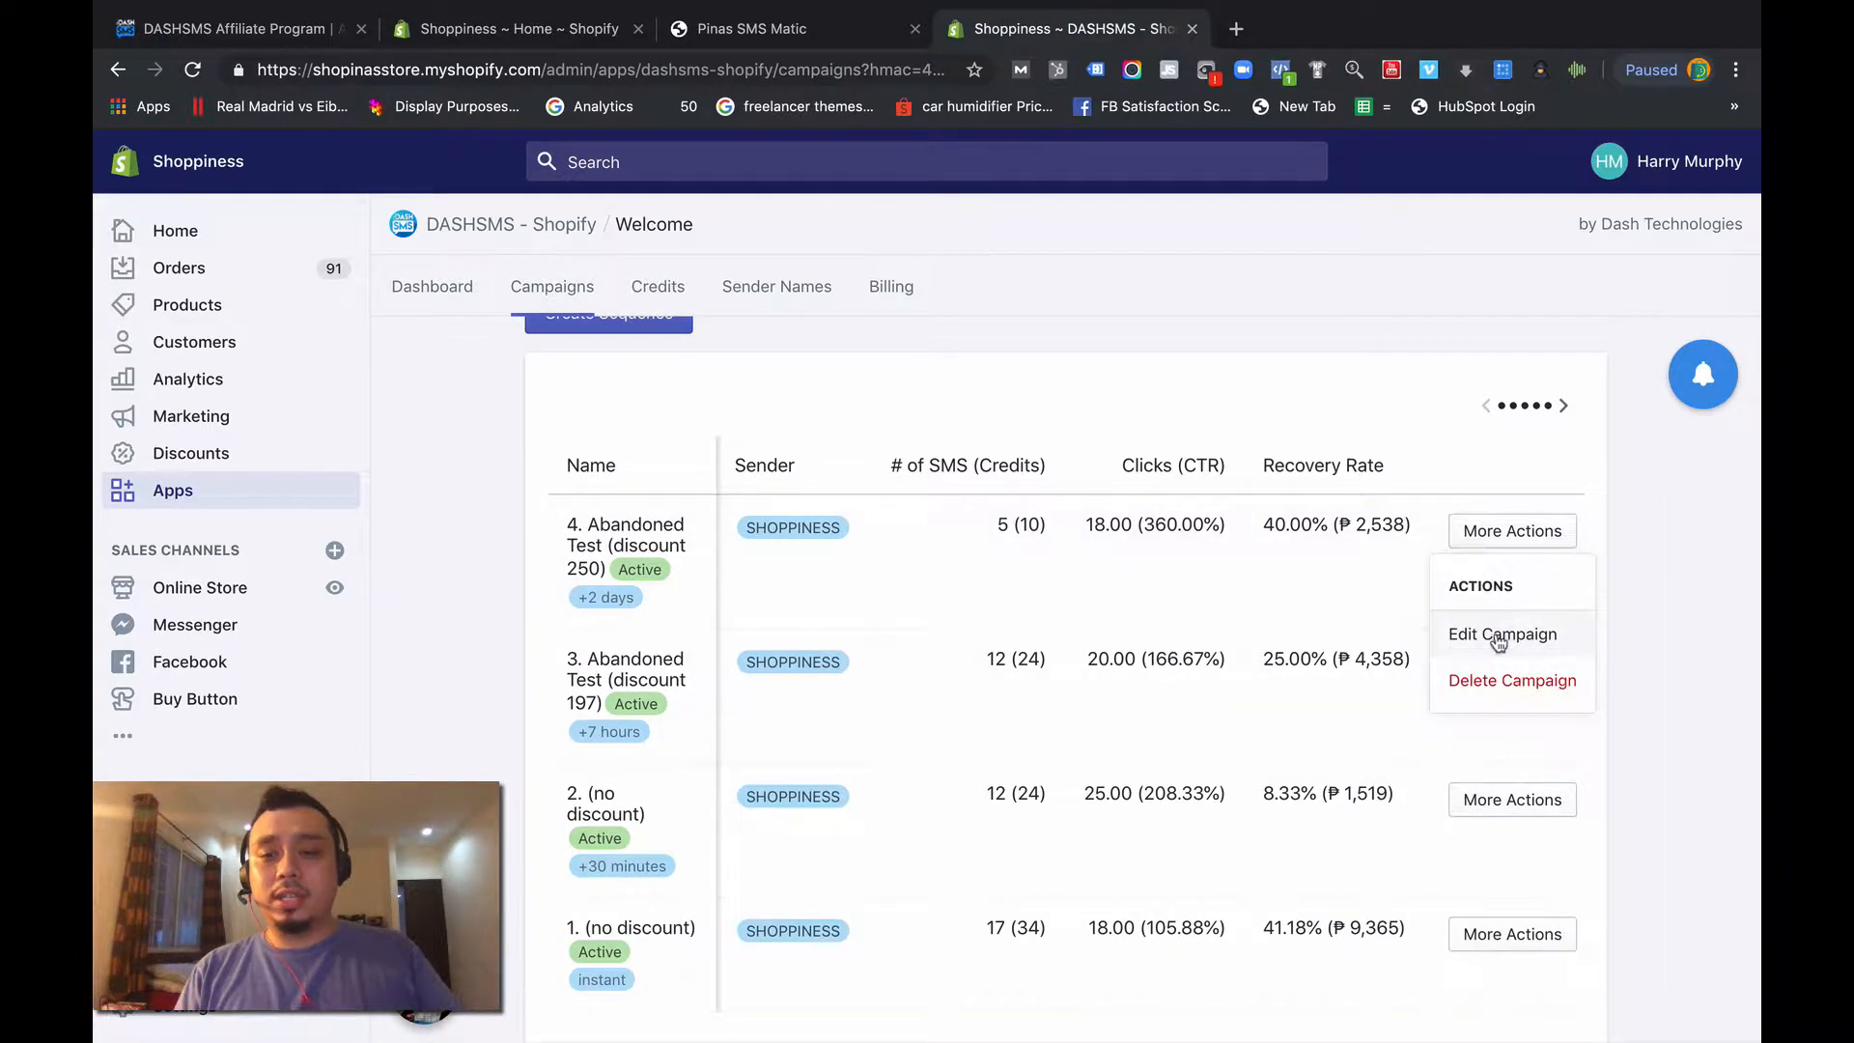
click(1498, 638)
scroll(590, 898, down, 2)
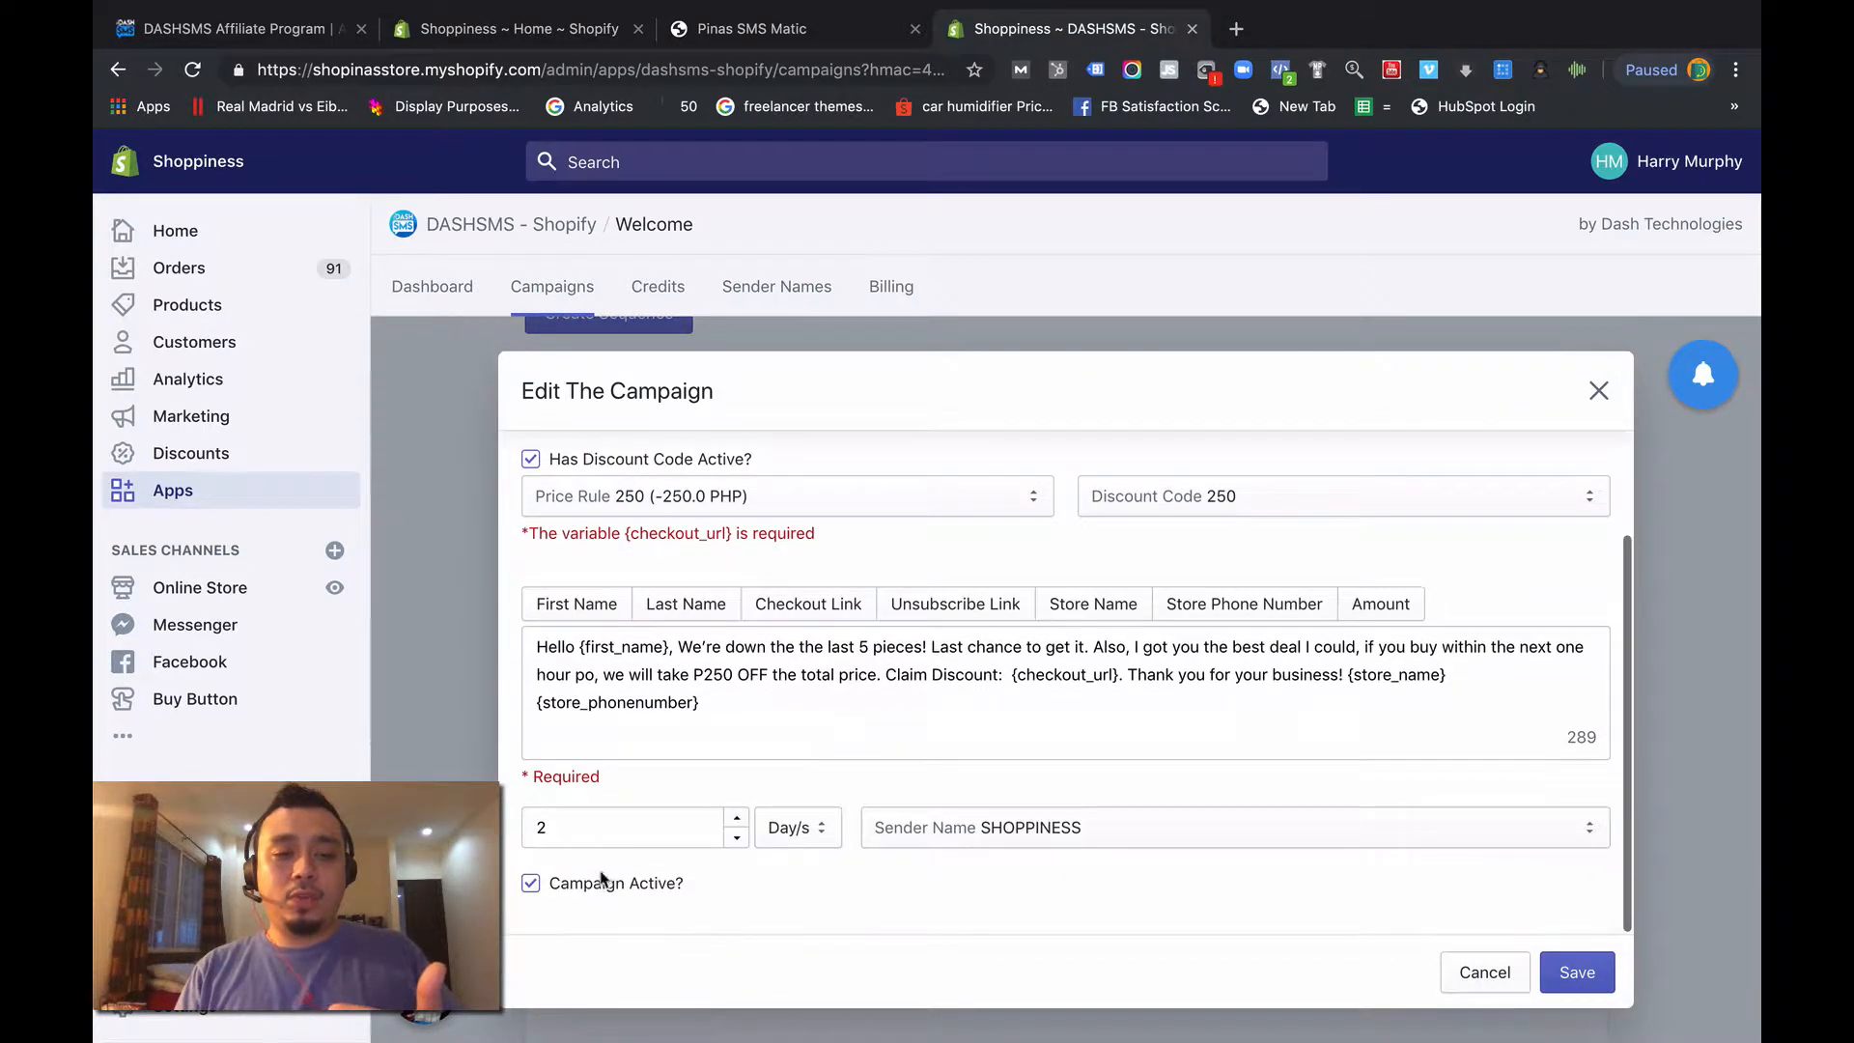
click(601, 878)
click(1589, 973)
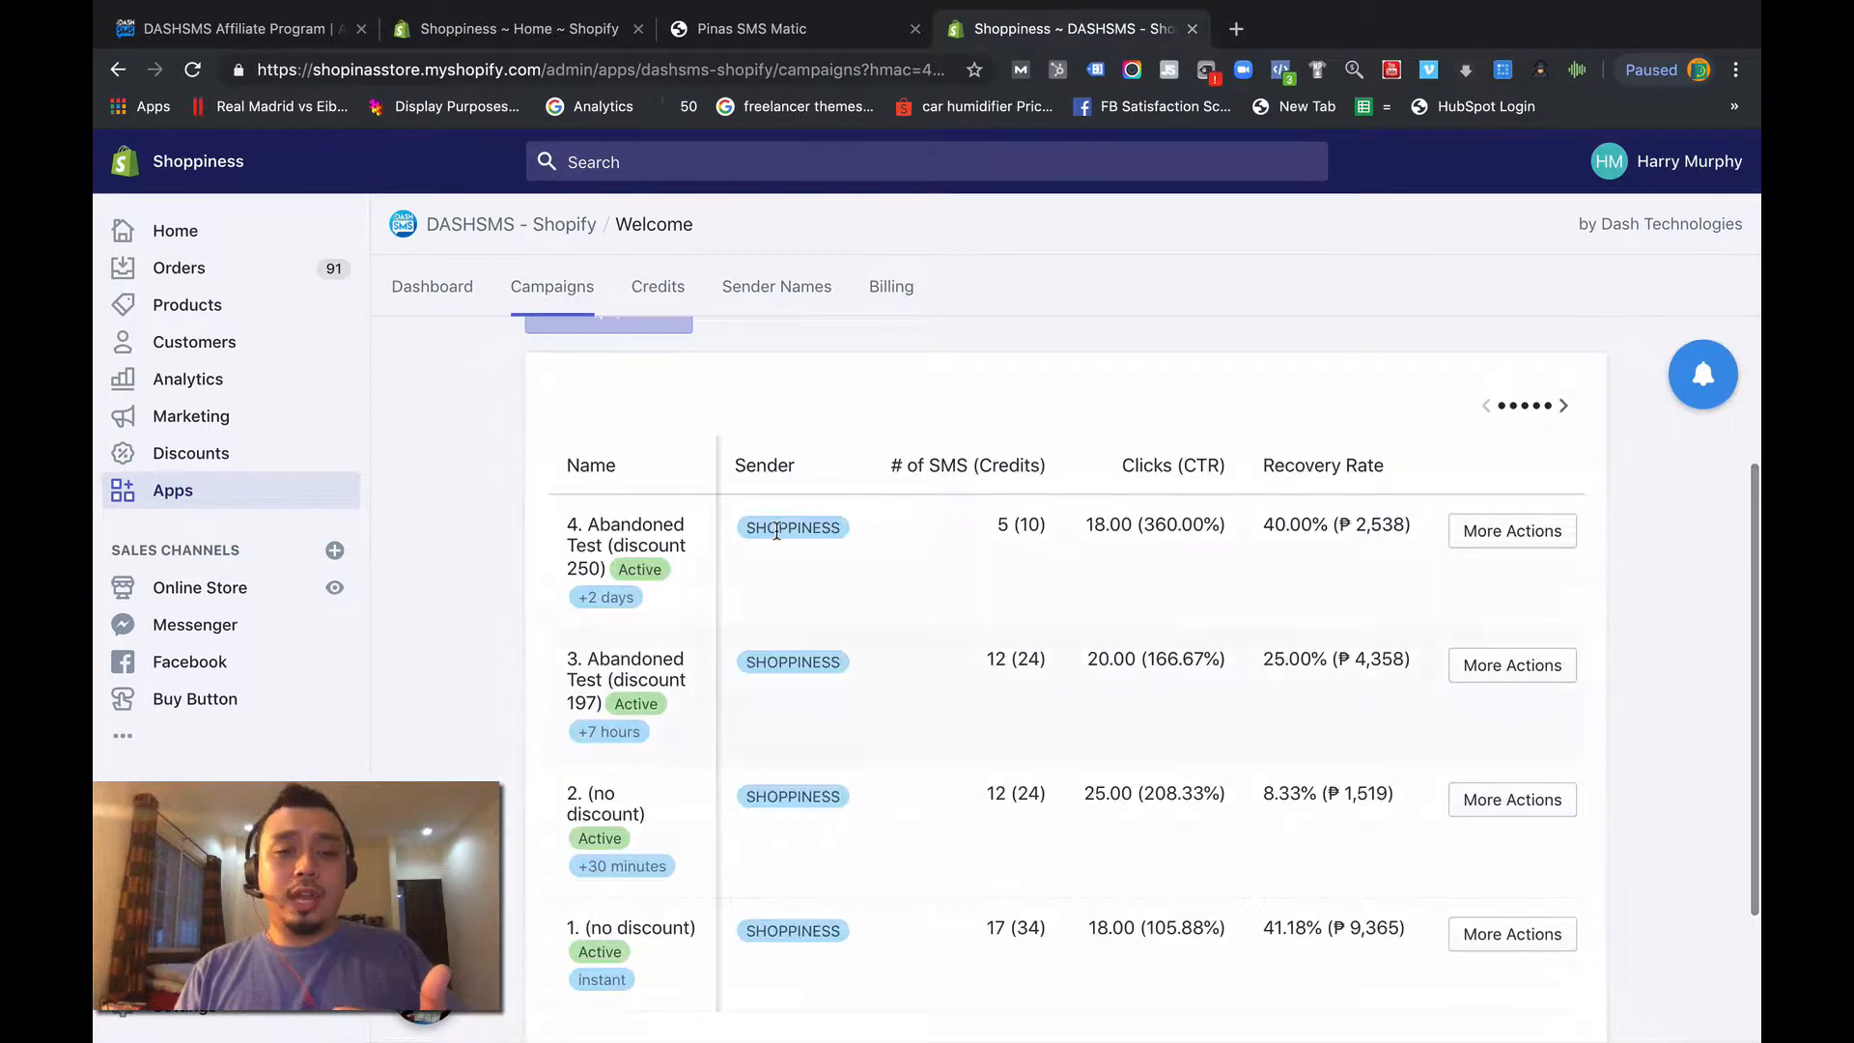
- View the form for creating a new cart abandonment campaign and close it without saving
scroll(777, 527, up, 2)
click(645, 404)
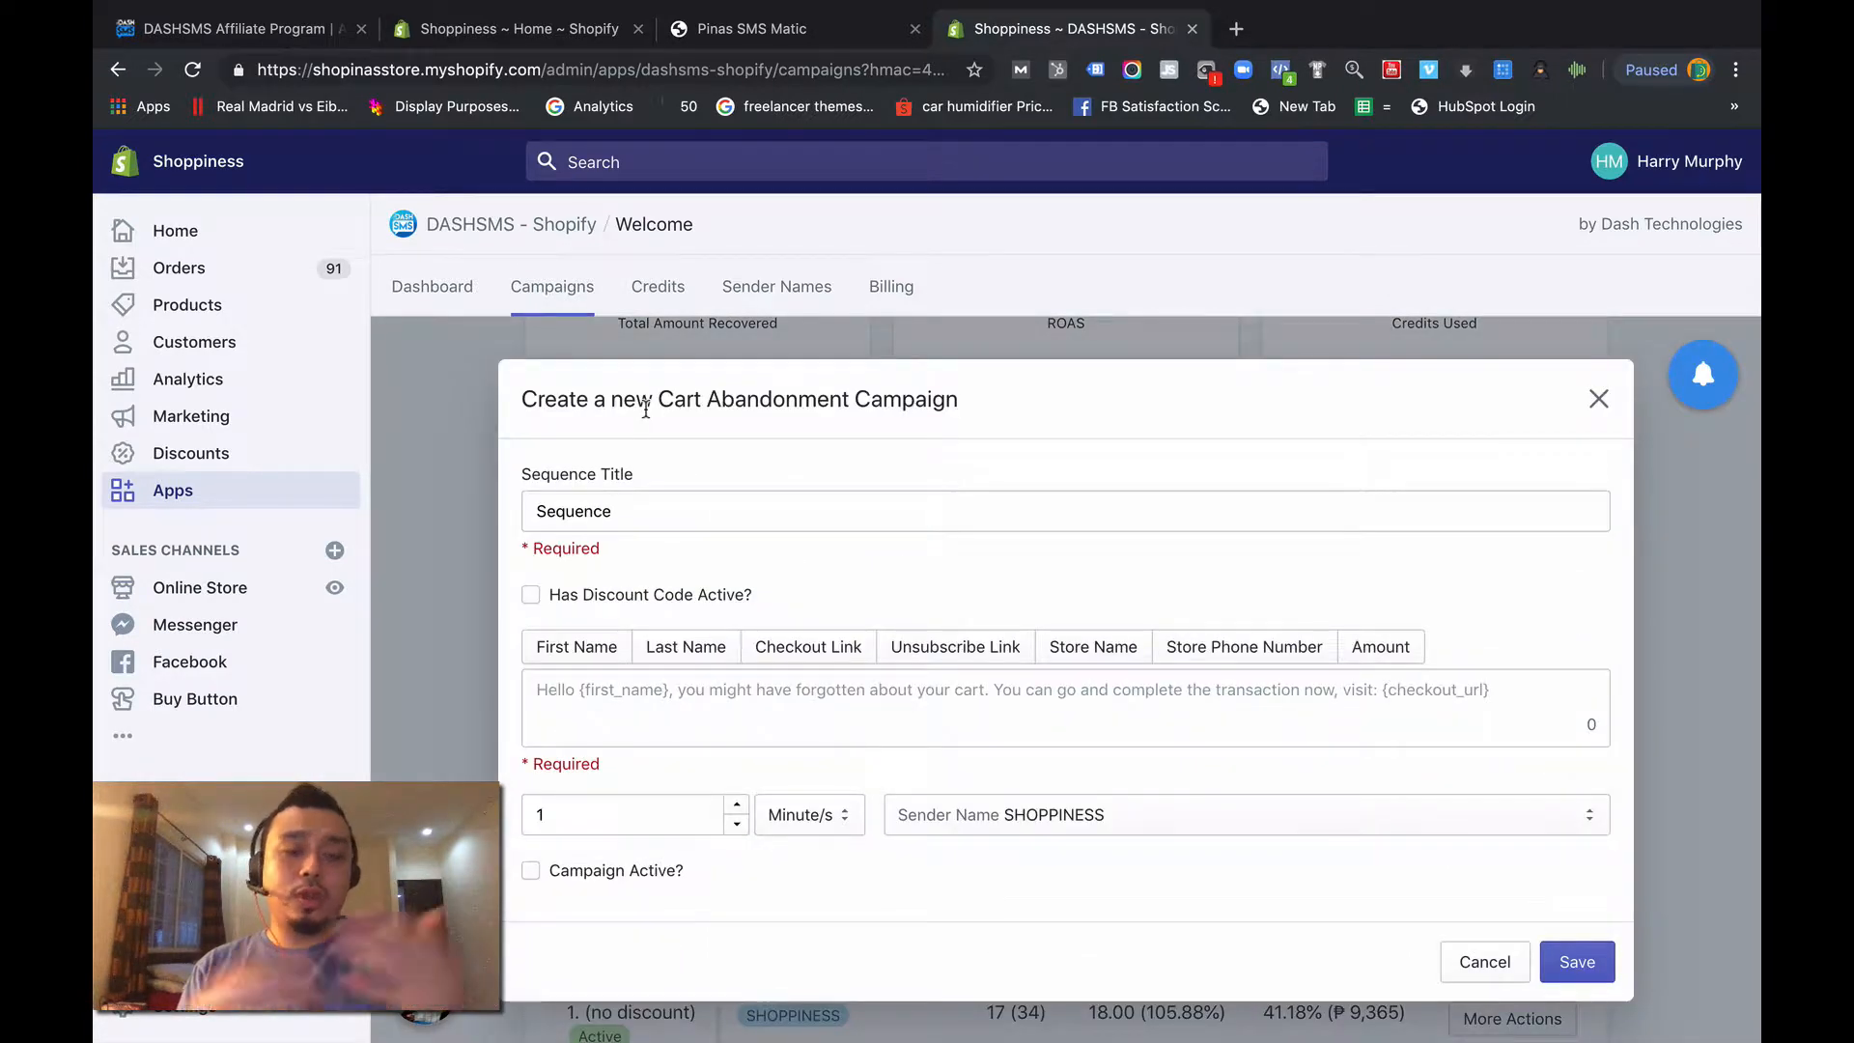
click(1598, 399)
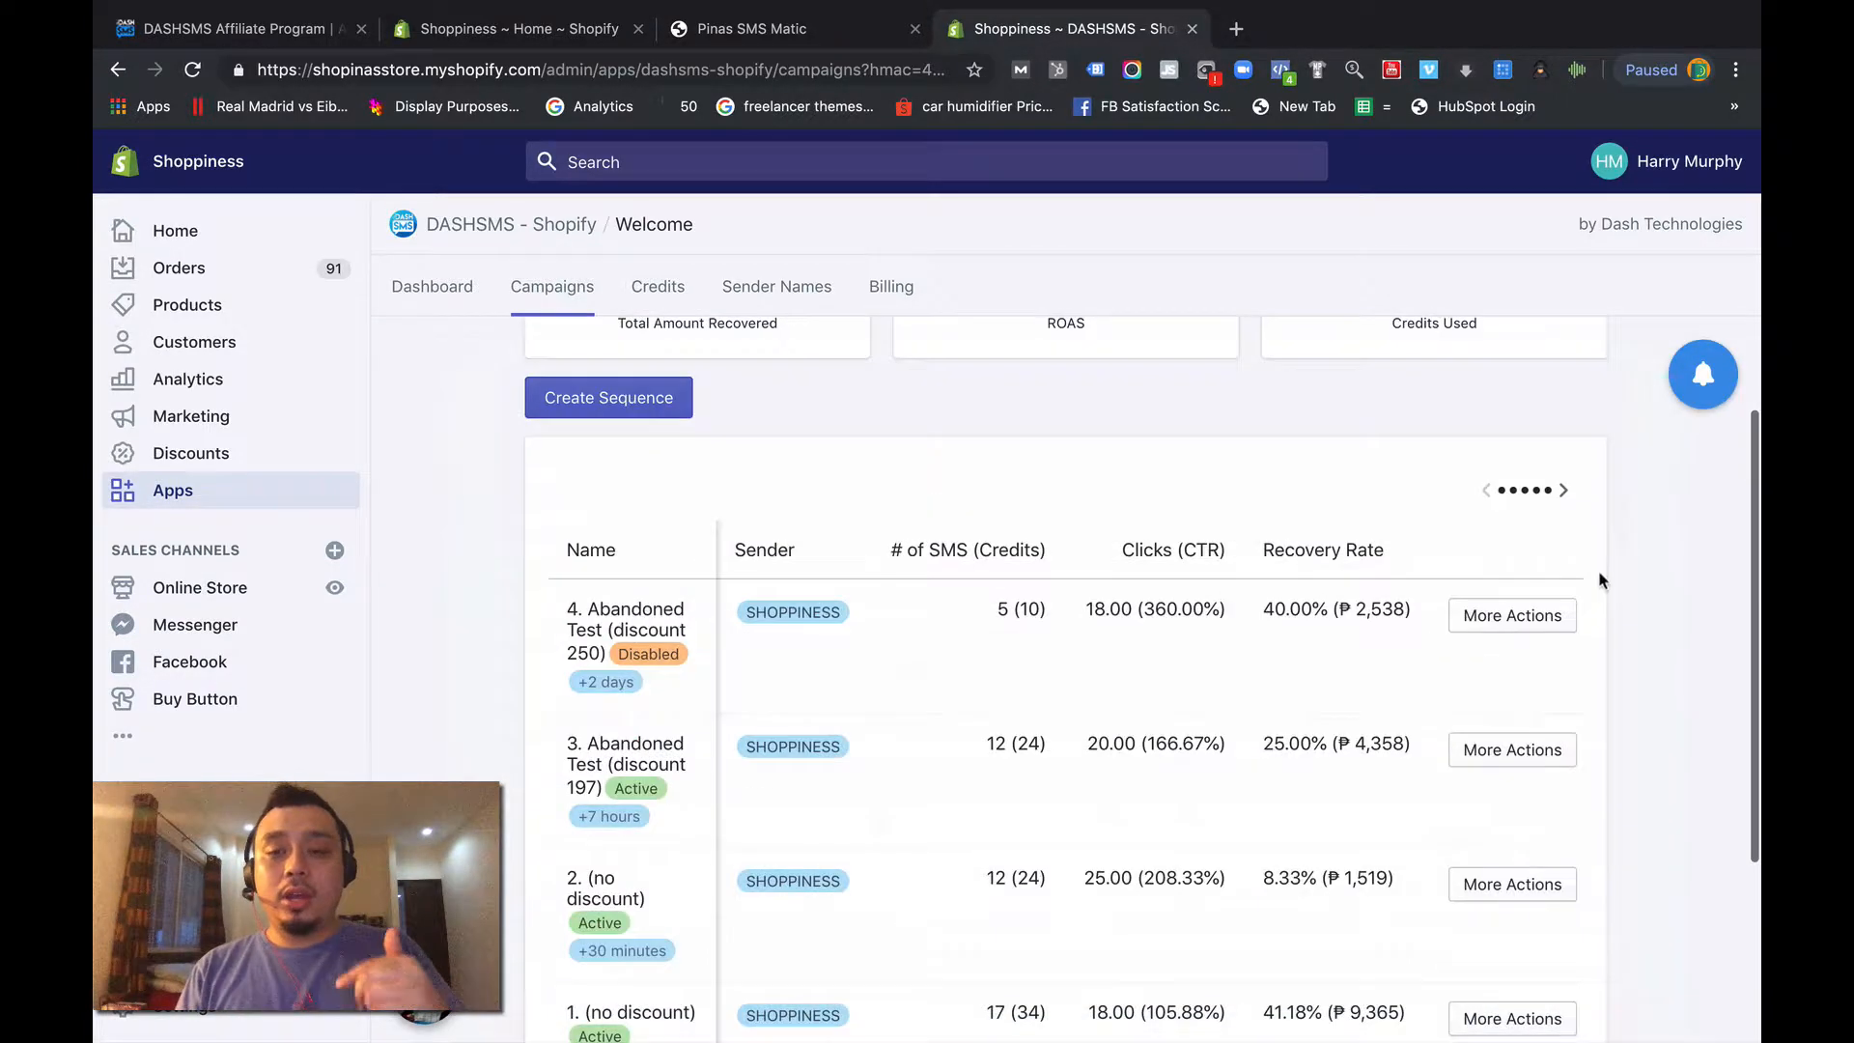
- Reactivate the campaign "4. Abandoned Test (discount 250)" and save it
click(1512, 615)
click(1494, 716)
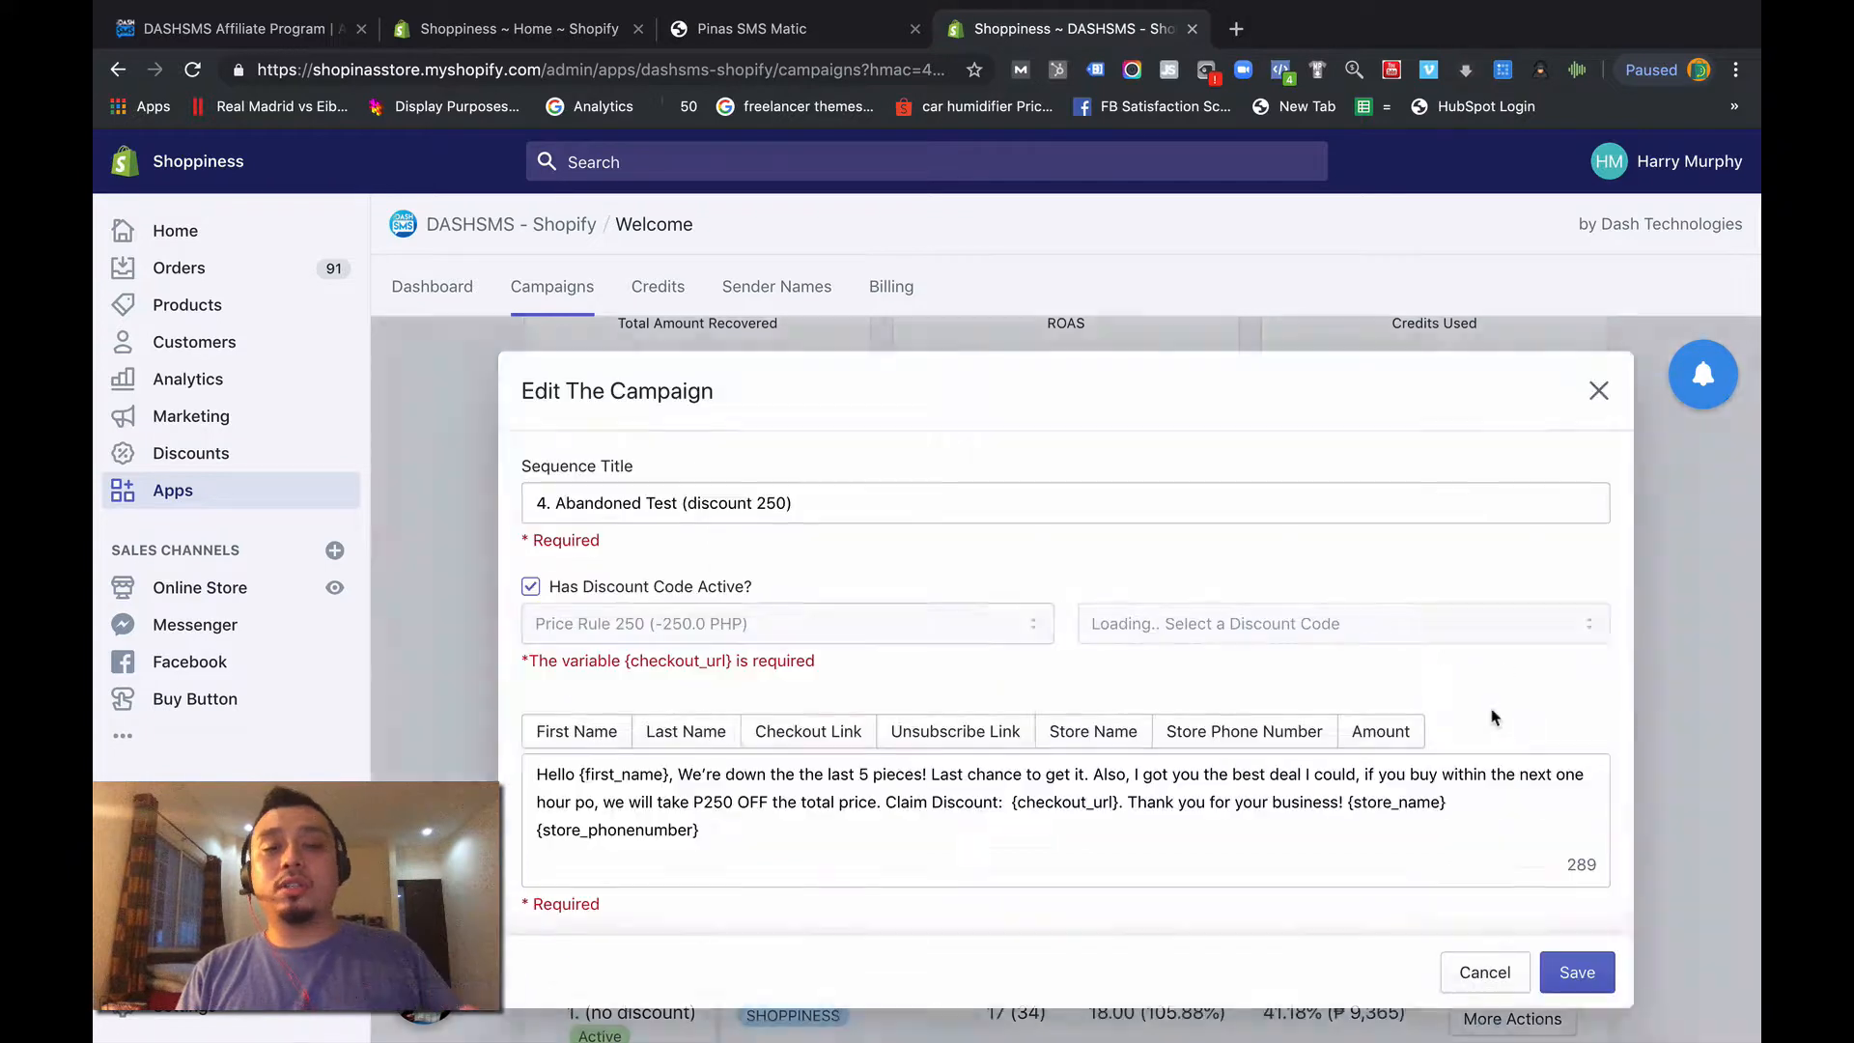
scroll(869, 879, down, 3)
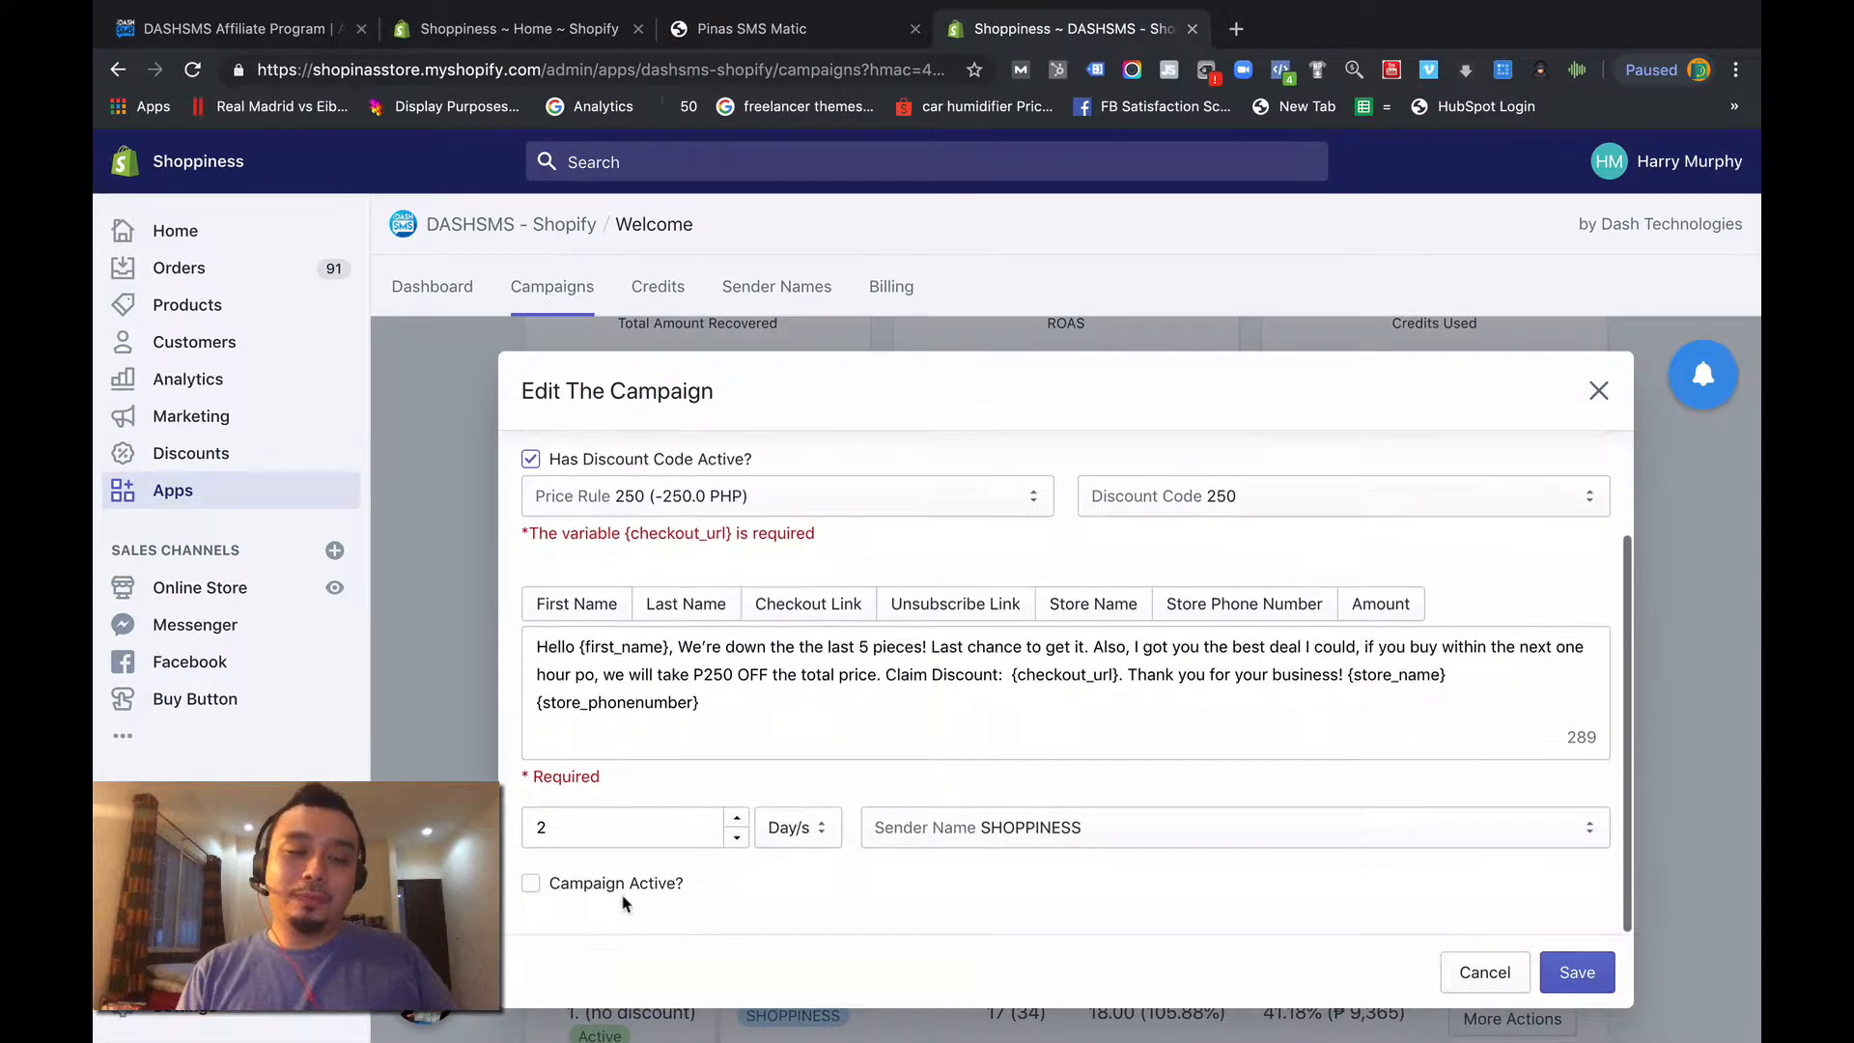
click(628, 886)
click(1576, 974)
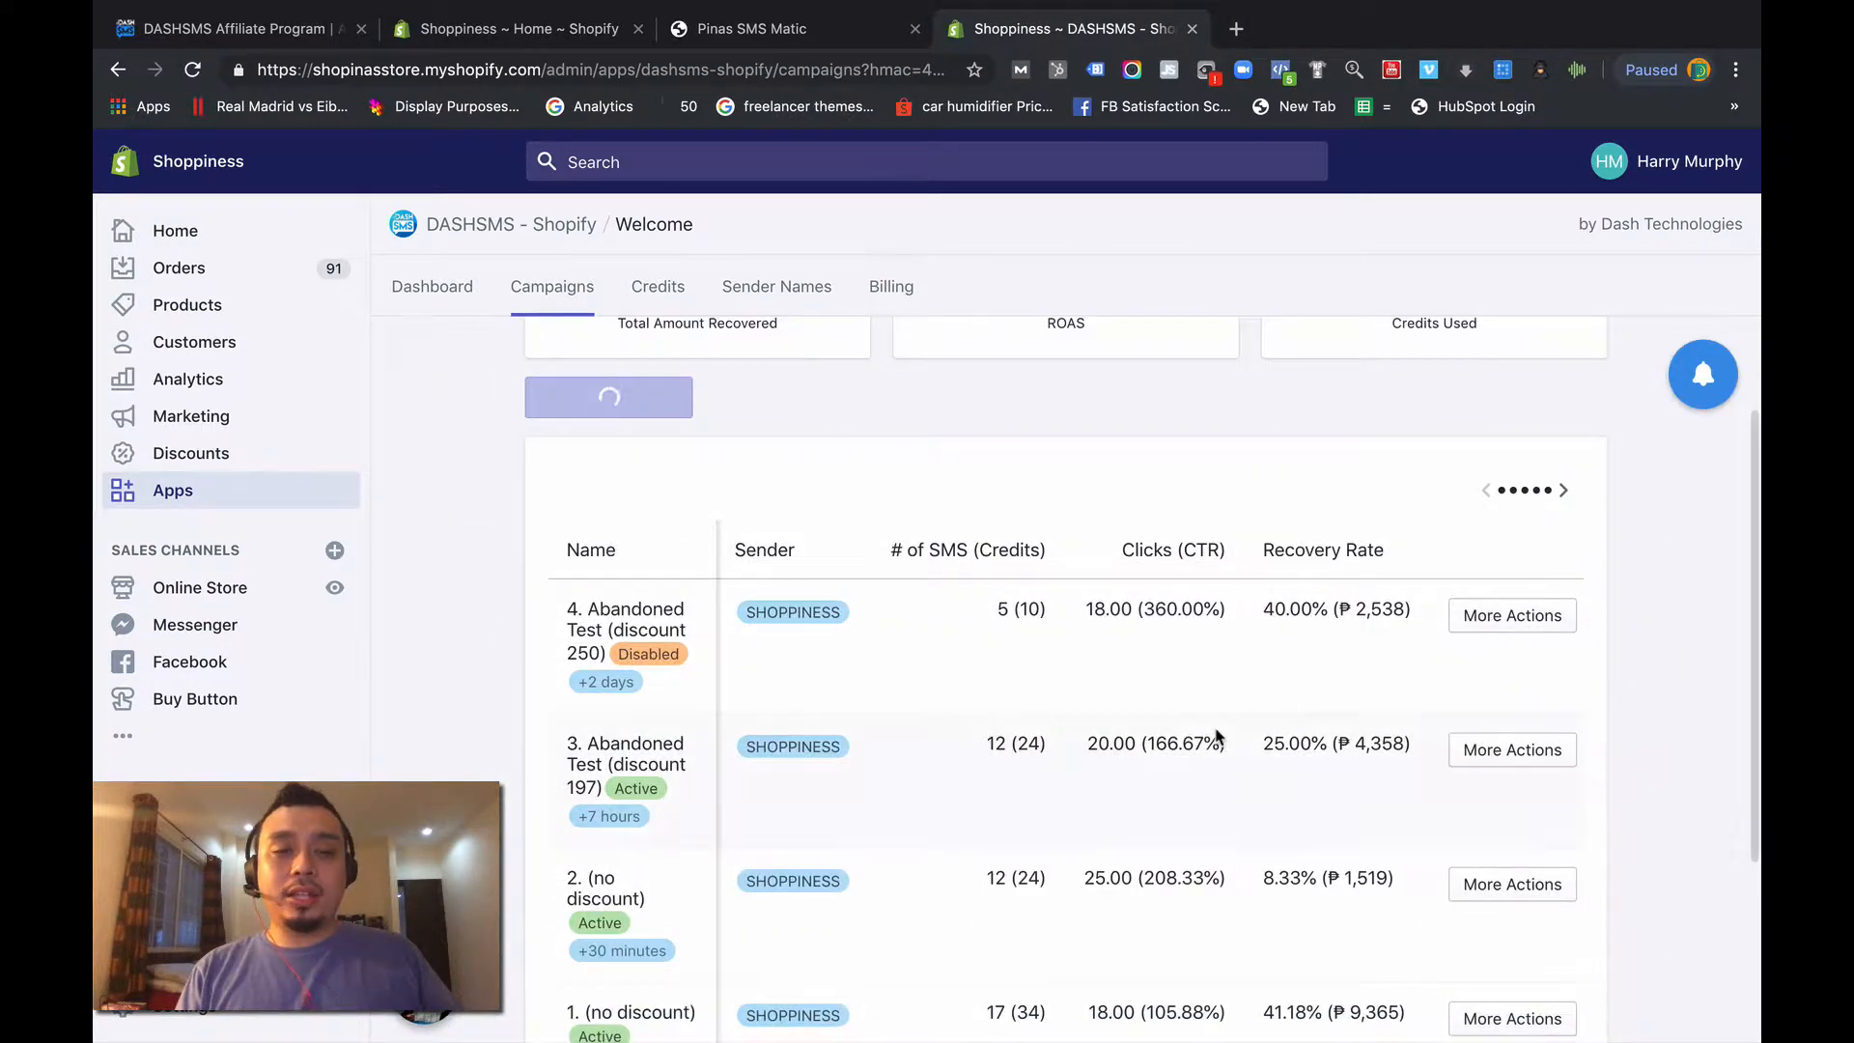
- Examine the abandoned cart sequences in order from number 1, comparing their discounts and send delays
scroll(1217, 737, down, 3)
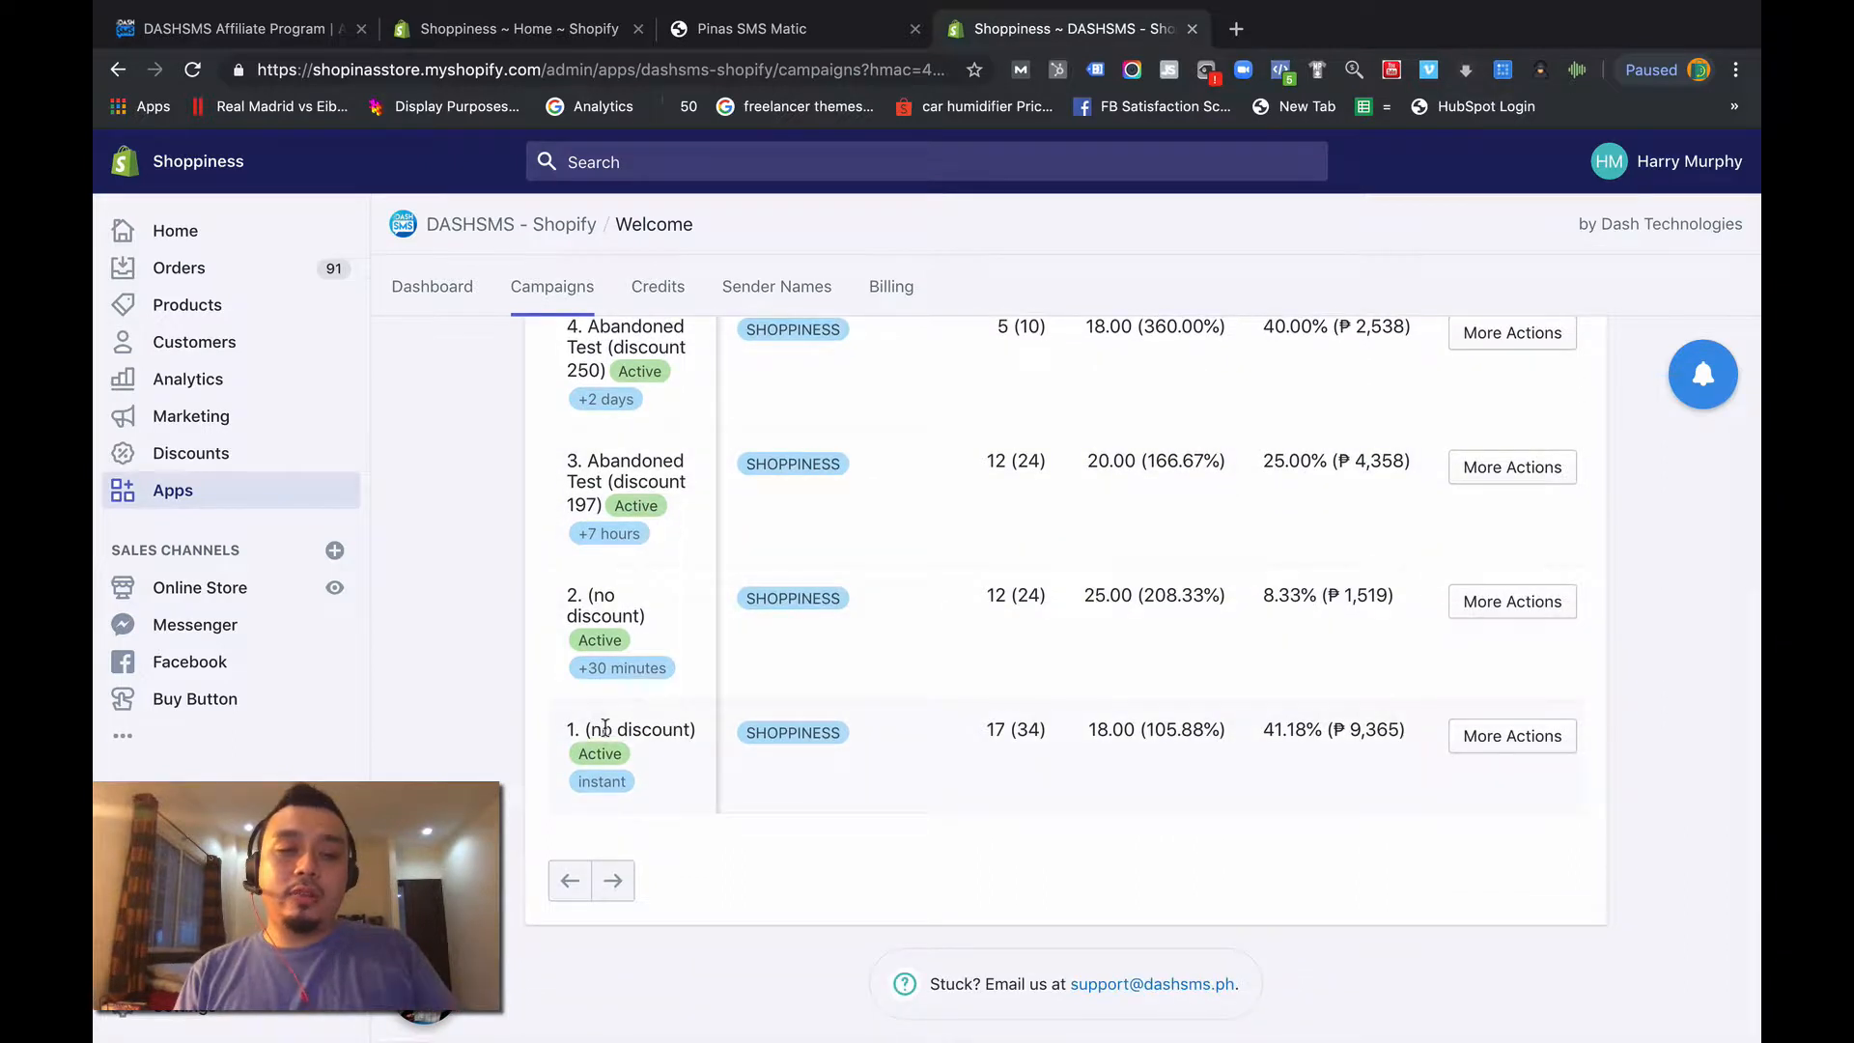
drag(580, 727, 701, 716)
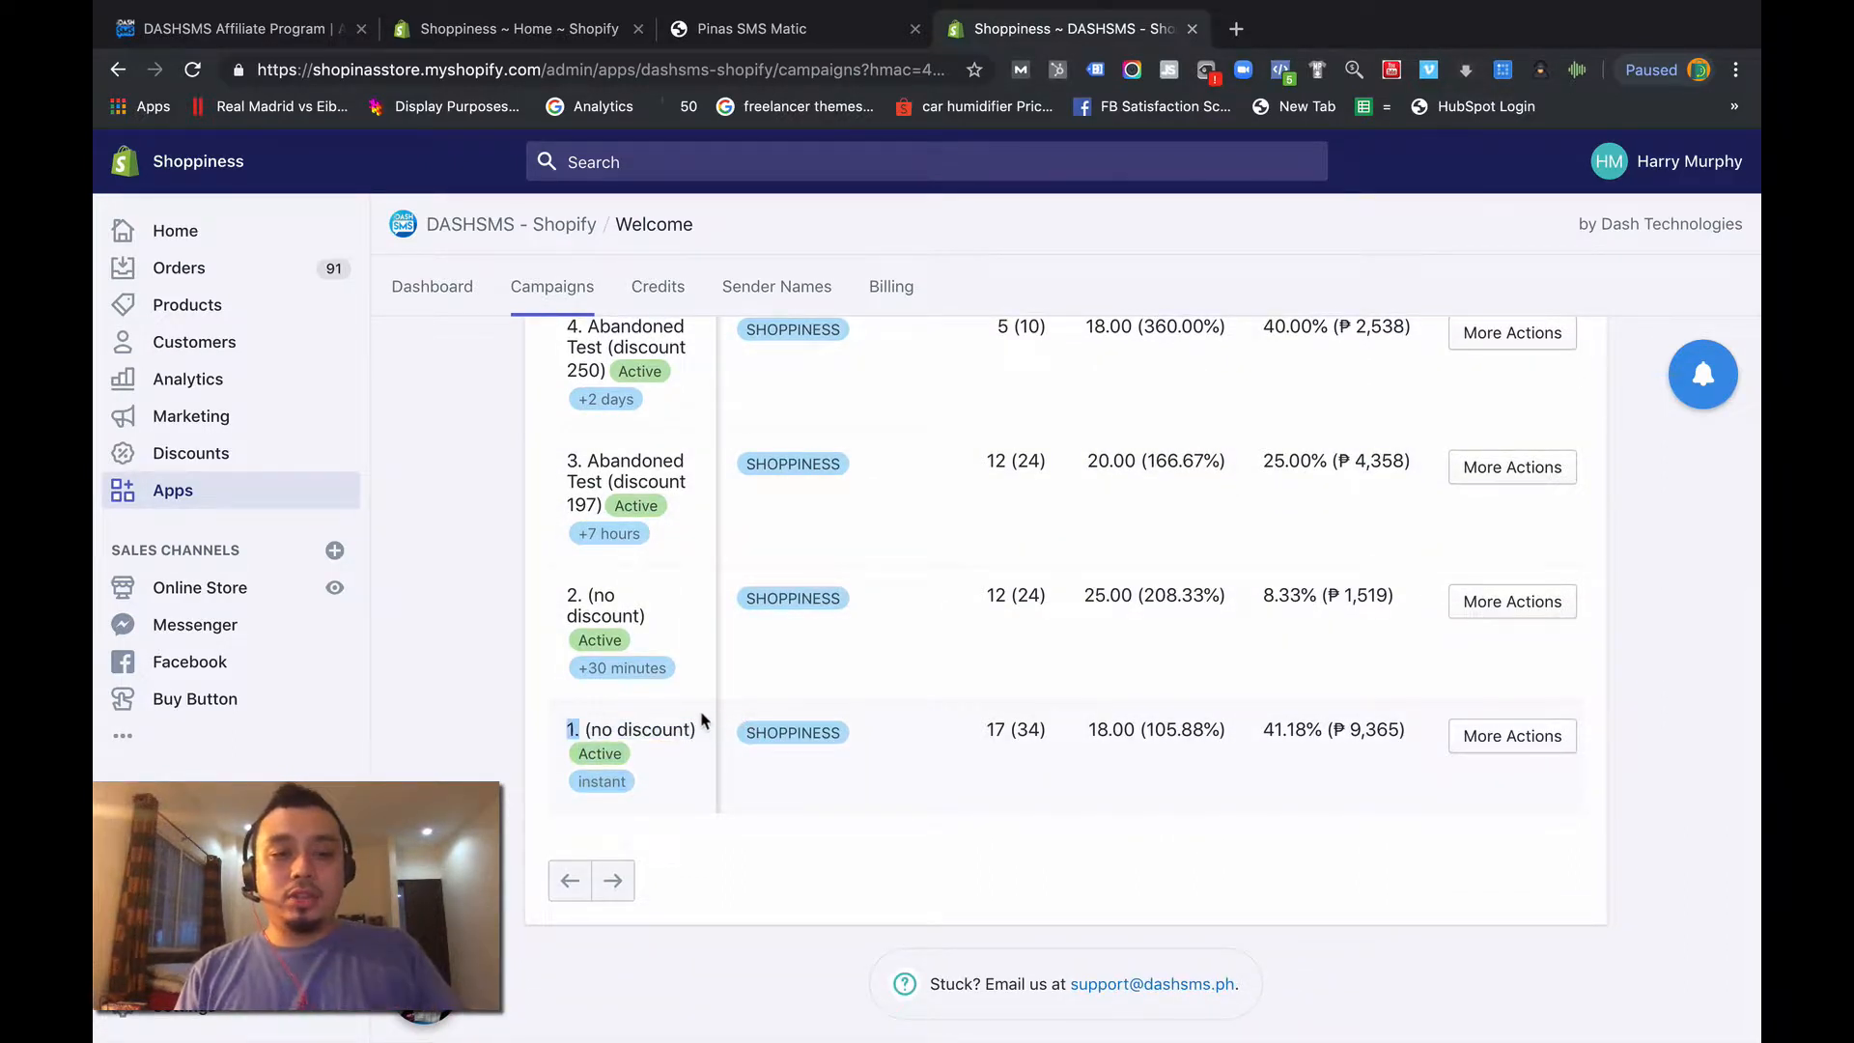
click(614, 790)
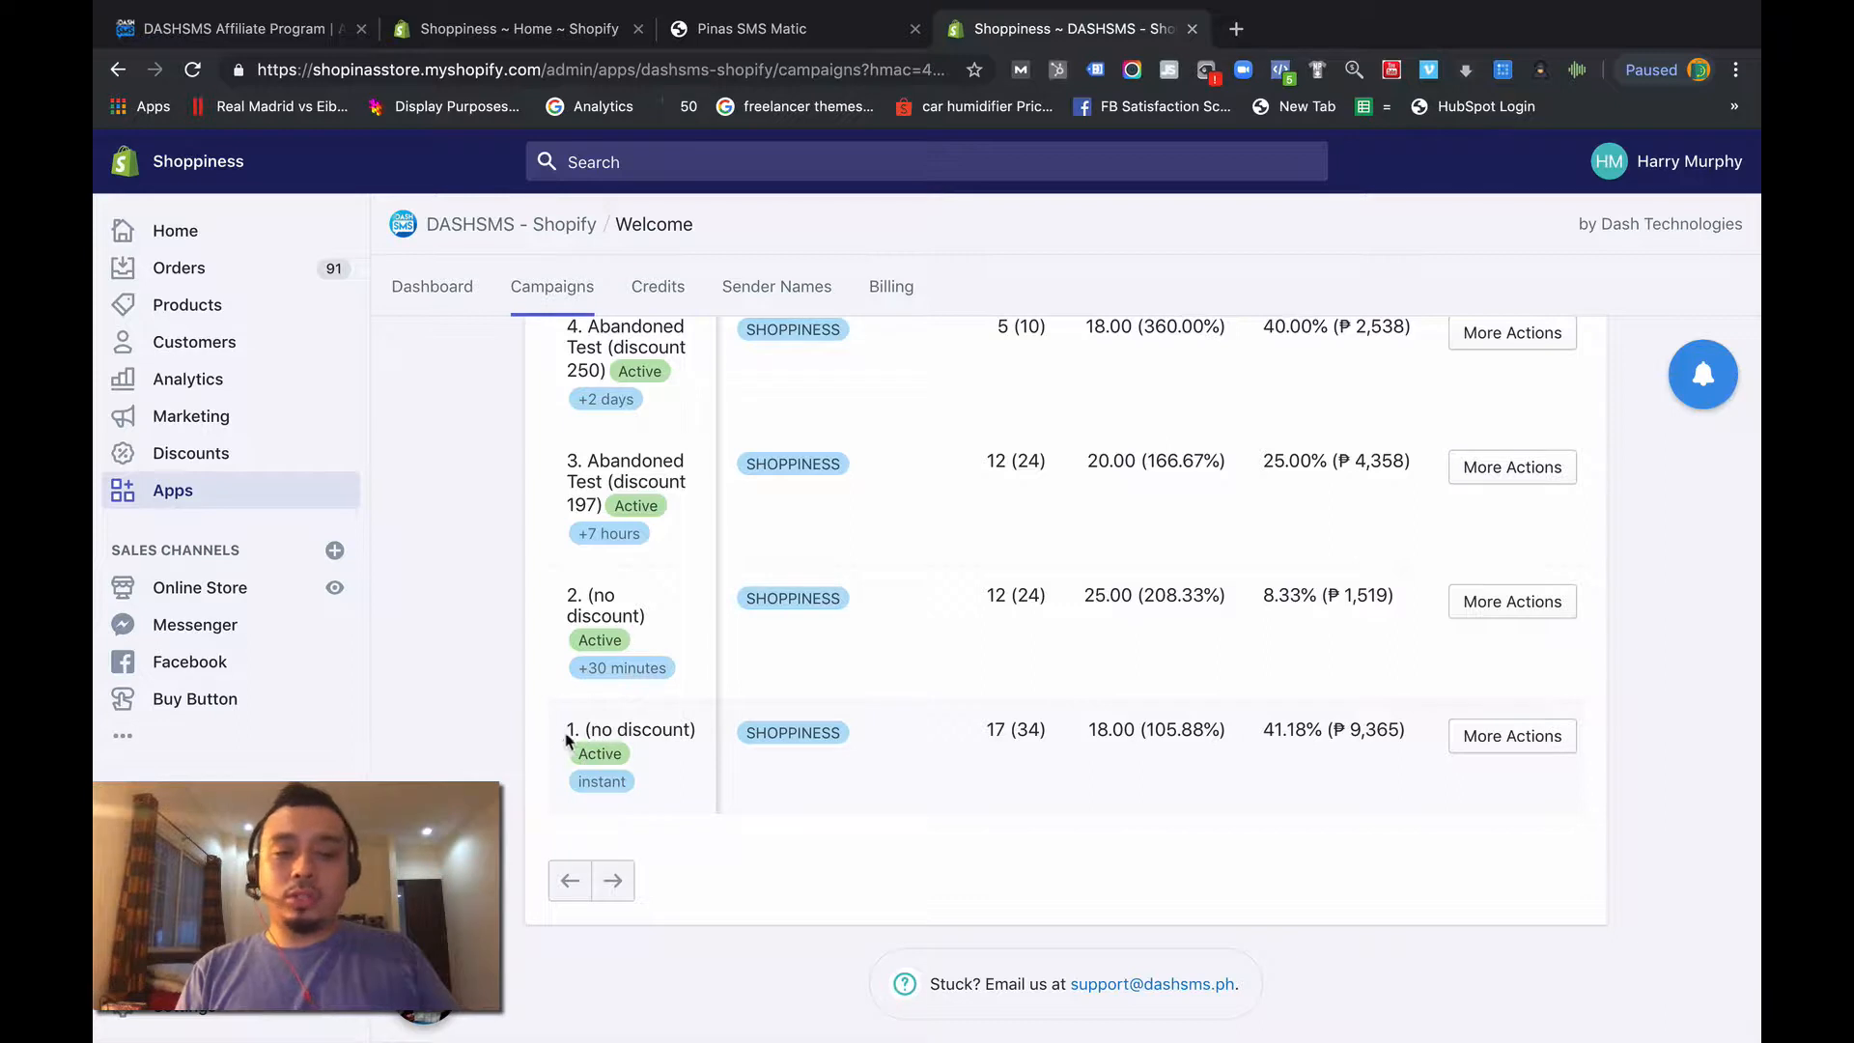
drag(567, 729, 575, 734)
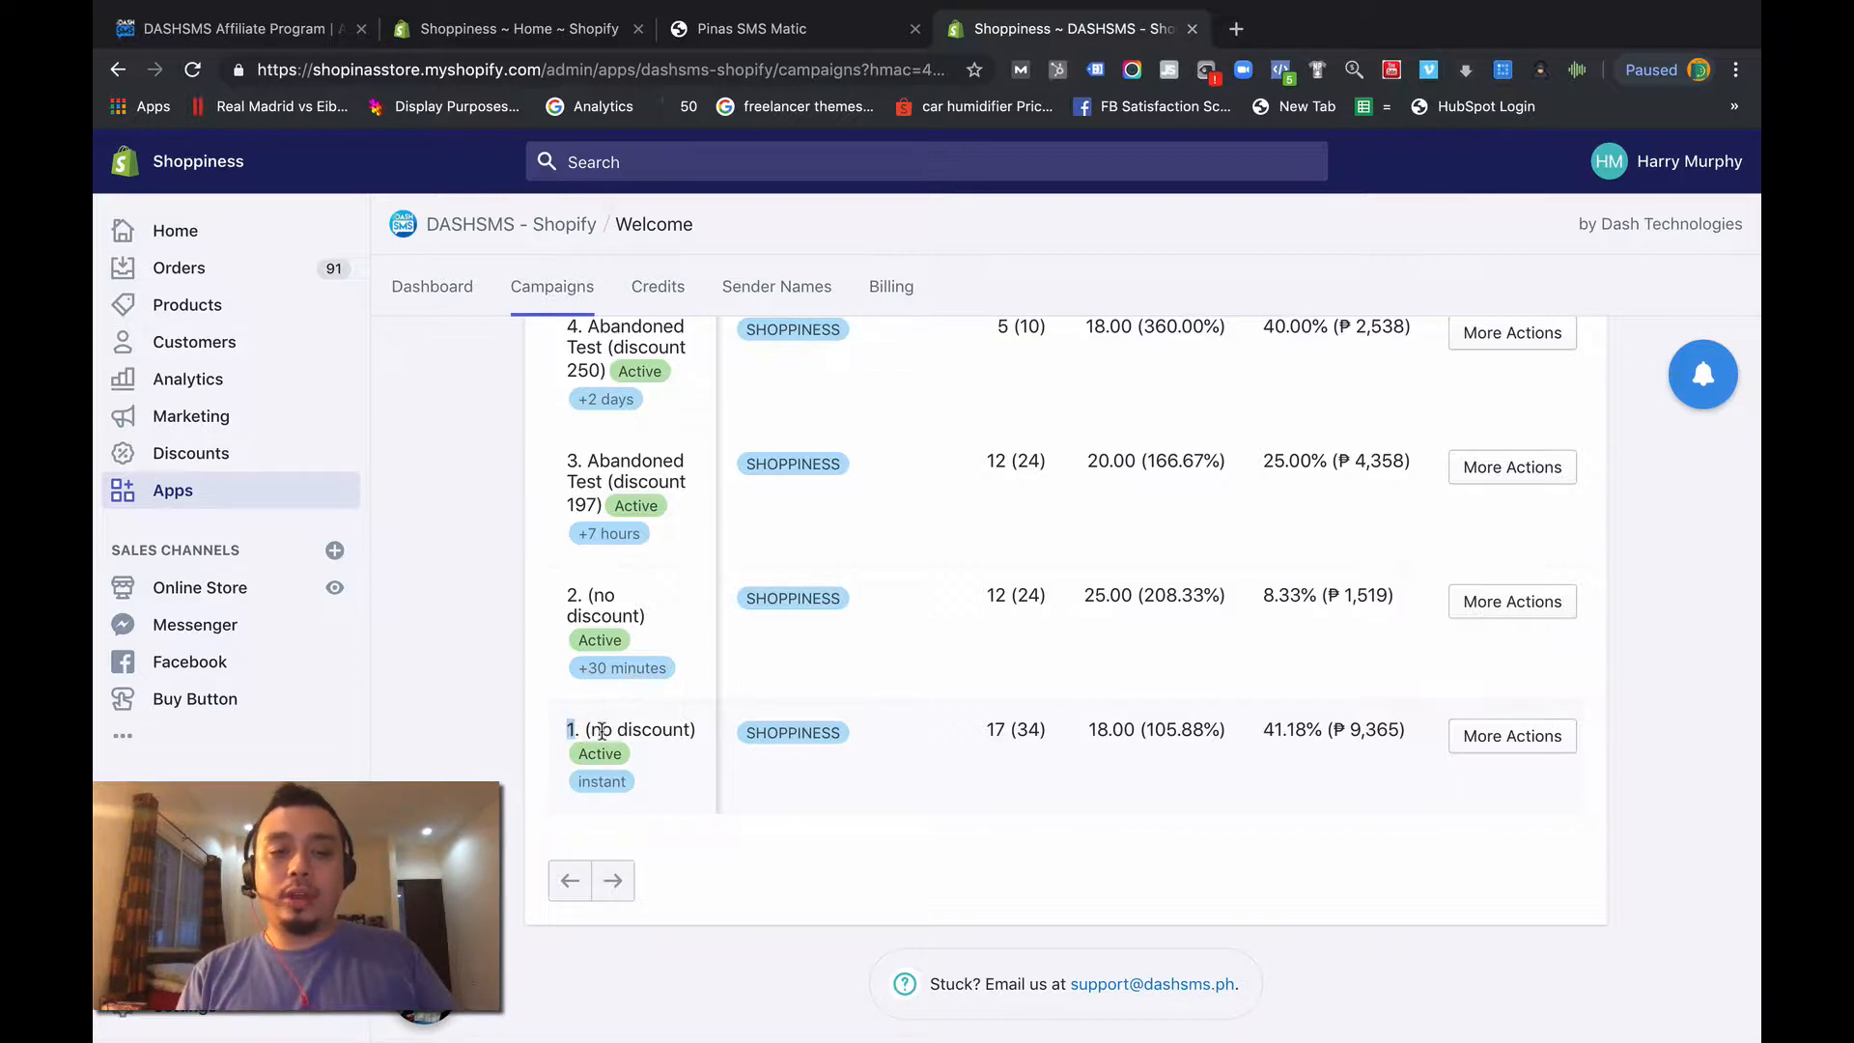
click(601, 732)
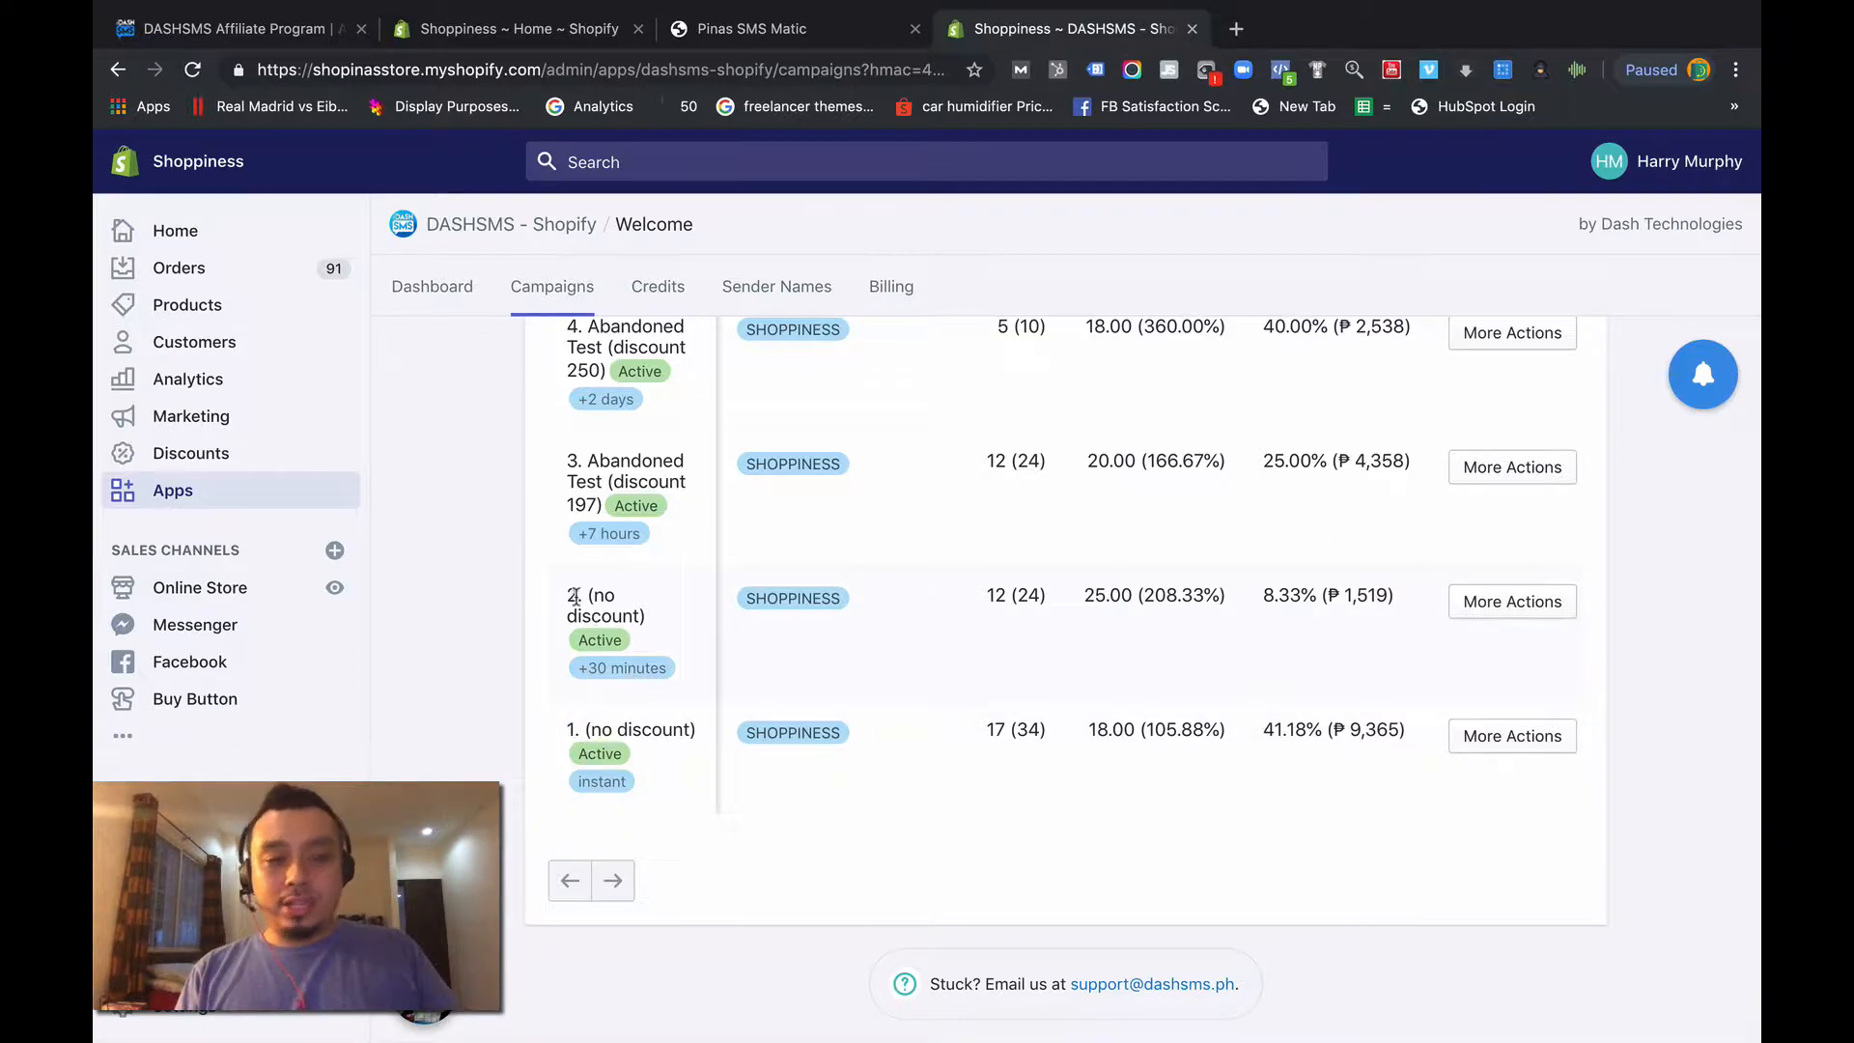
drag(567, 594, 641, 603)
drag(578, 668, 659, 669)
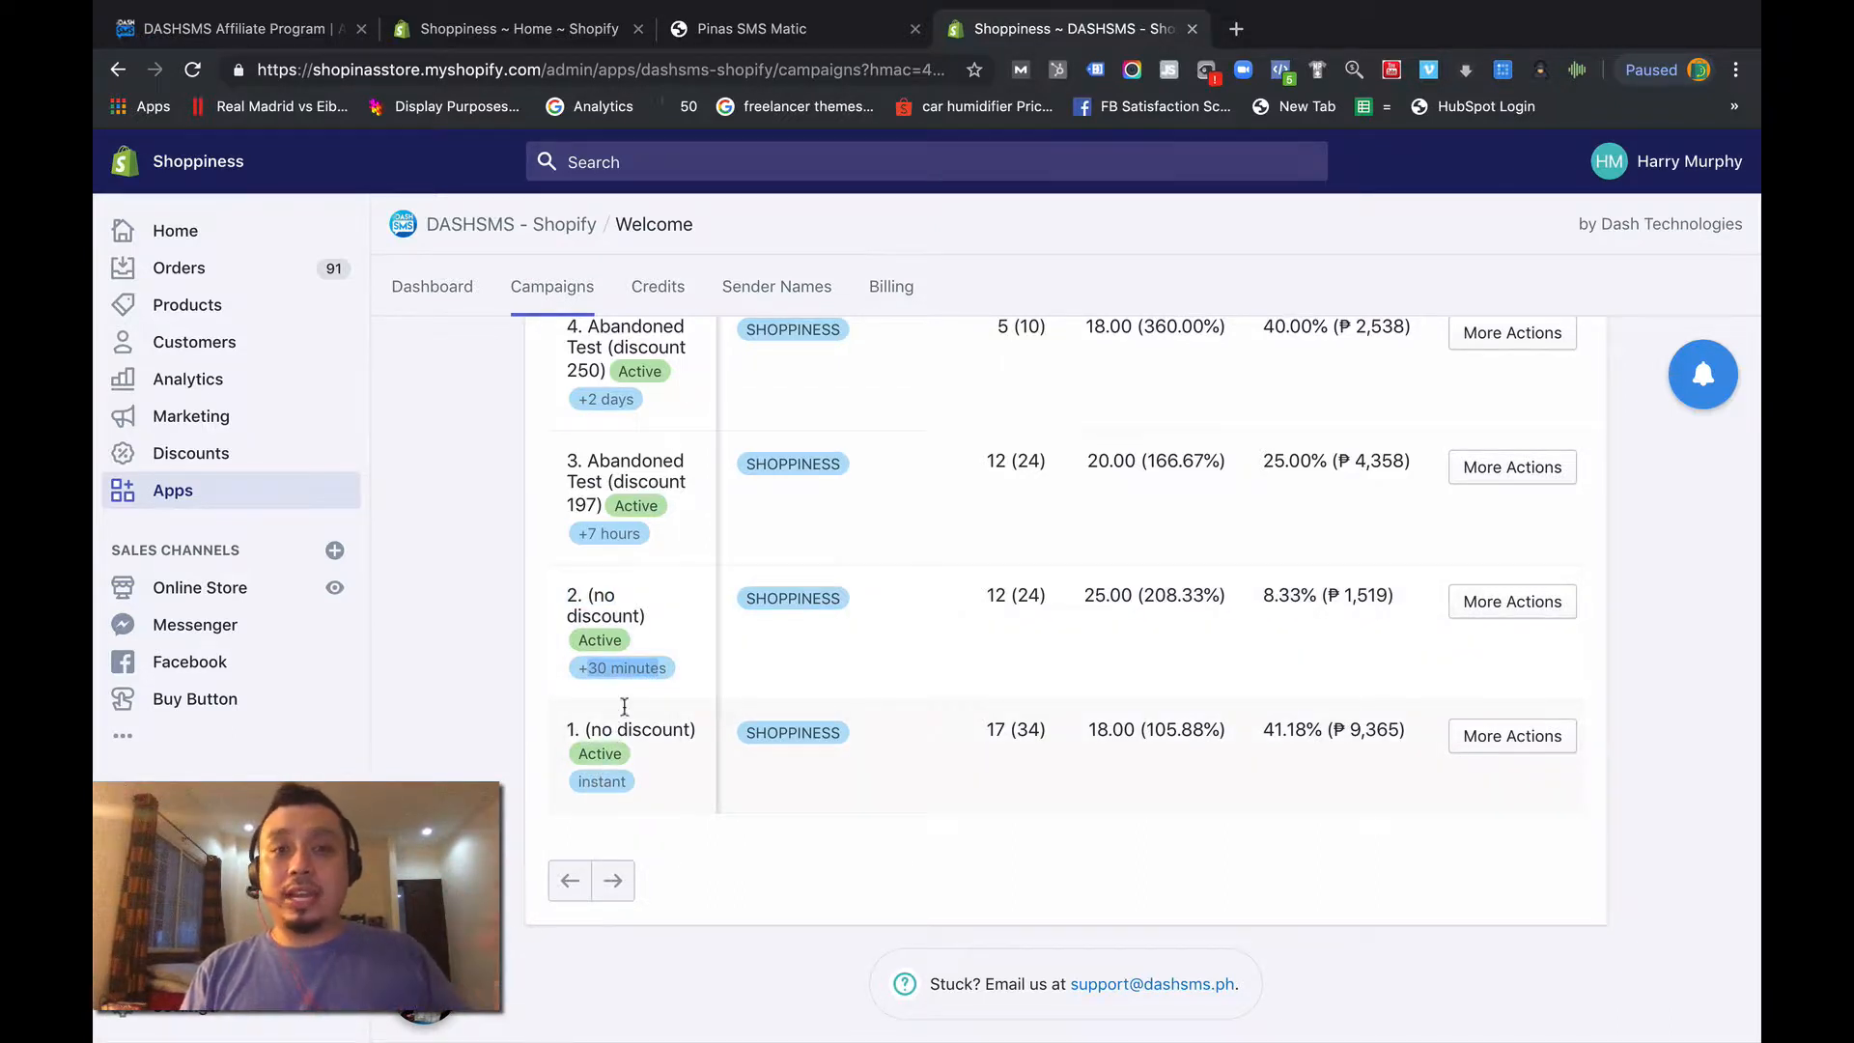
drag(584, 591, 641, 603)
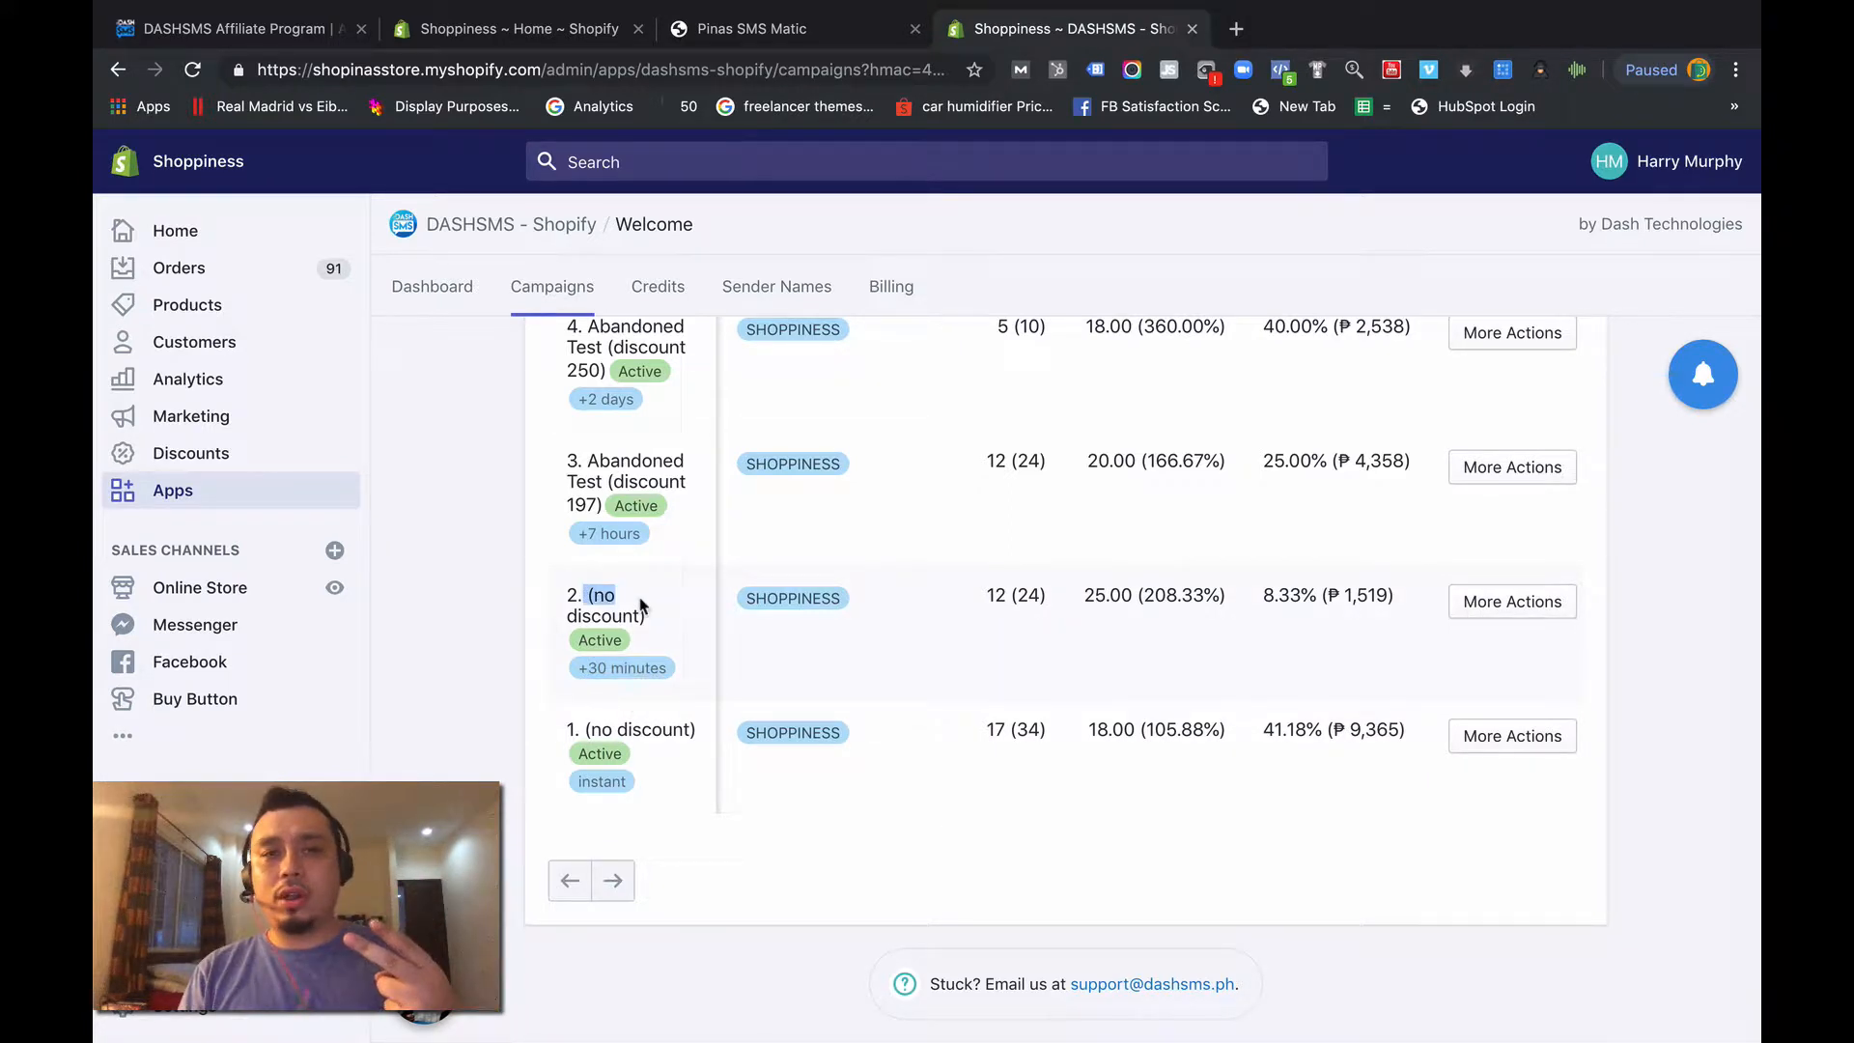
scroll(640, 601, up, 1)
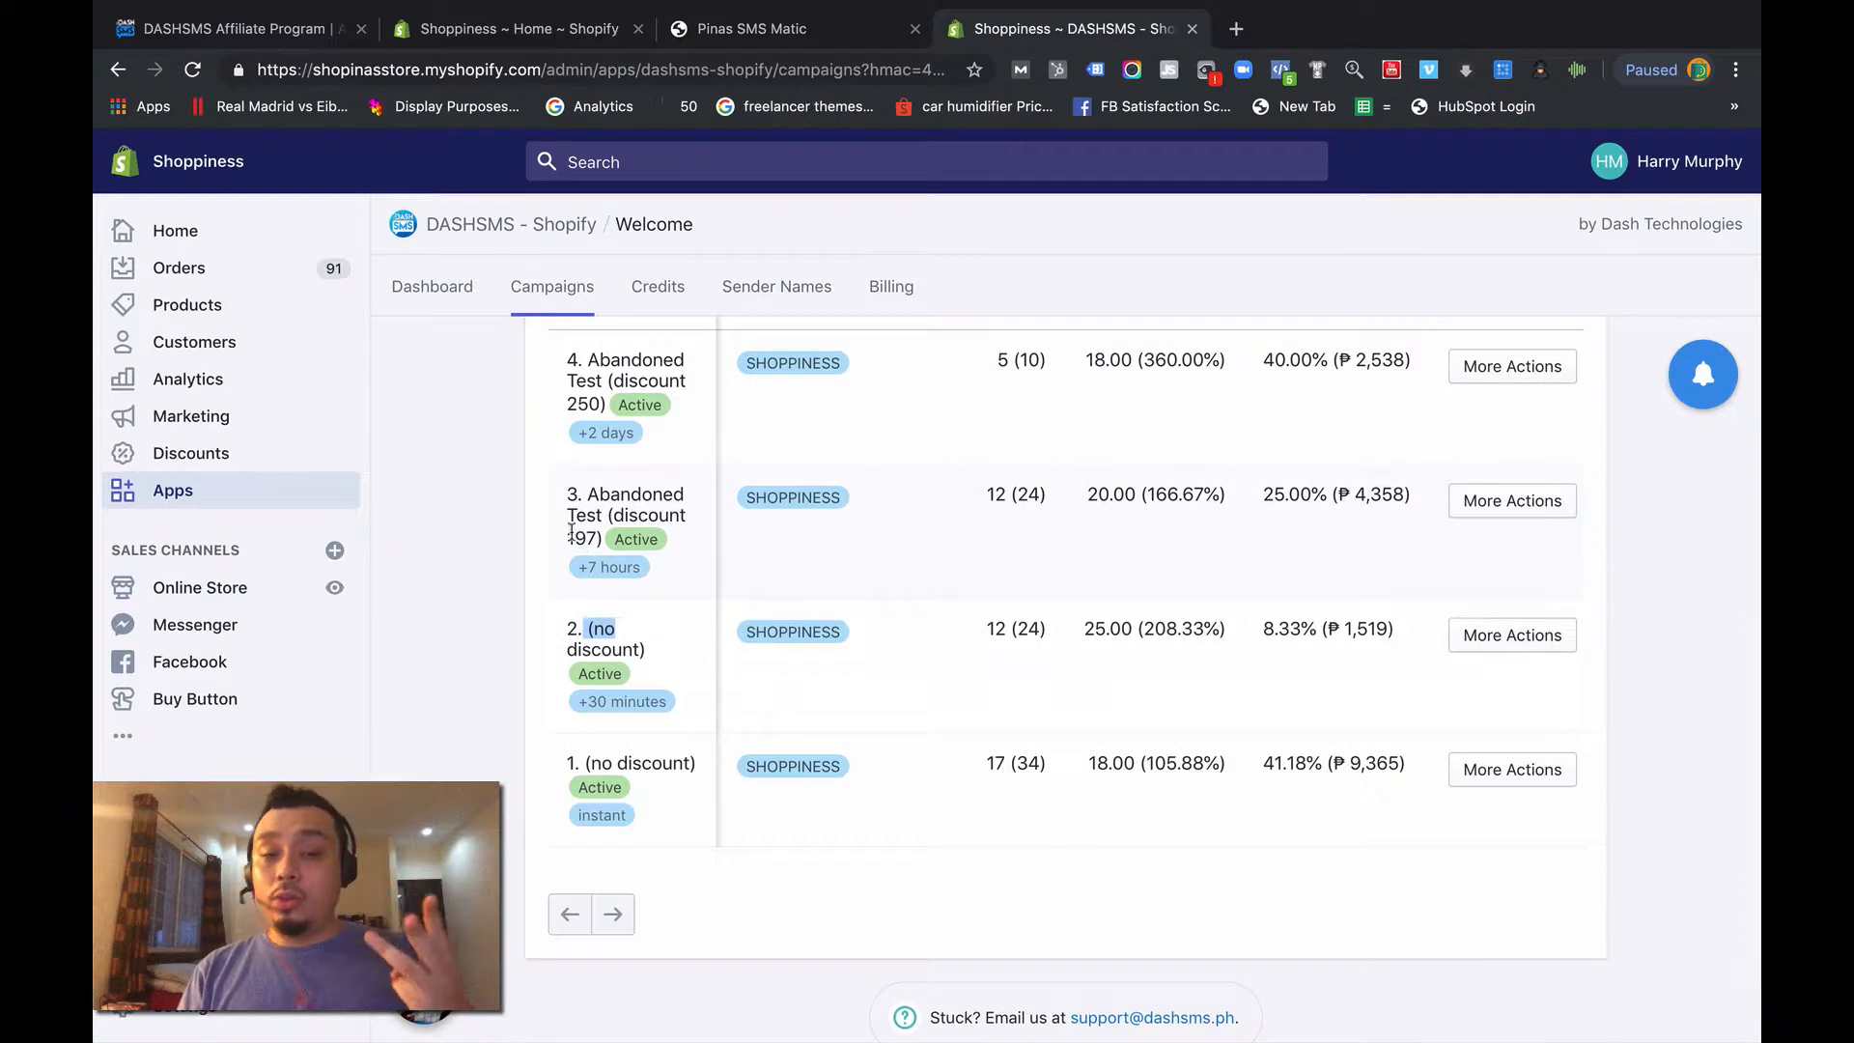
drag(564, 492, 605, 537)
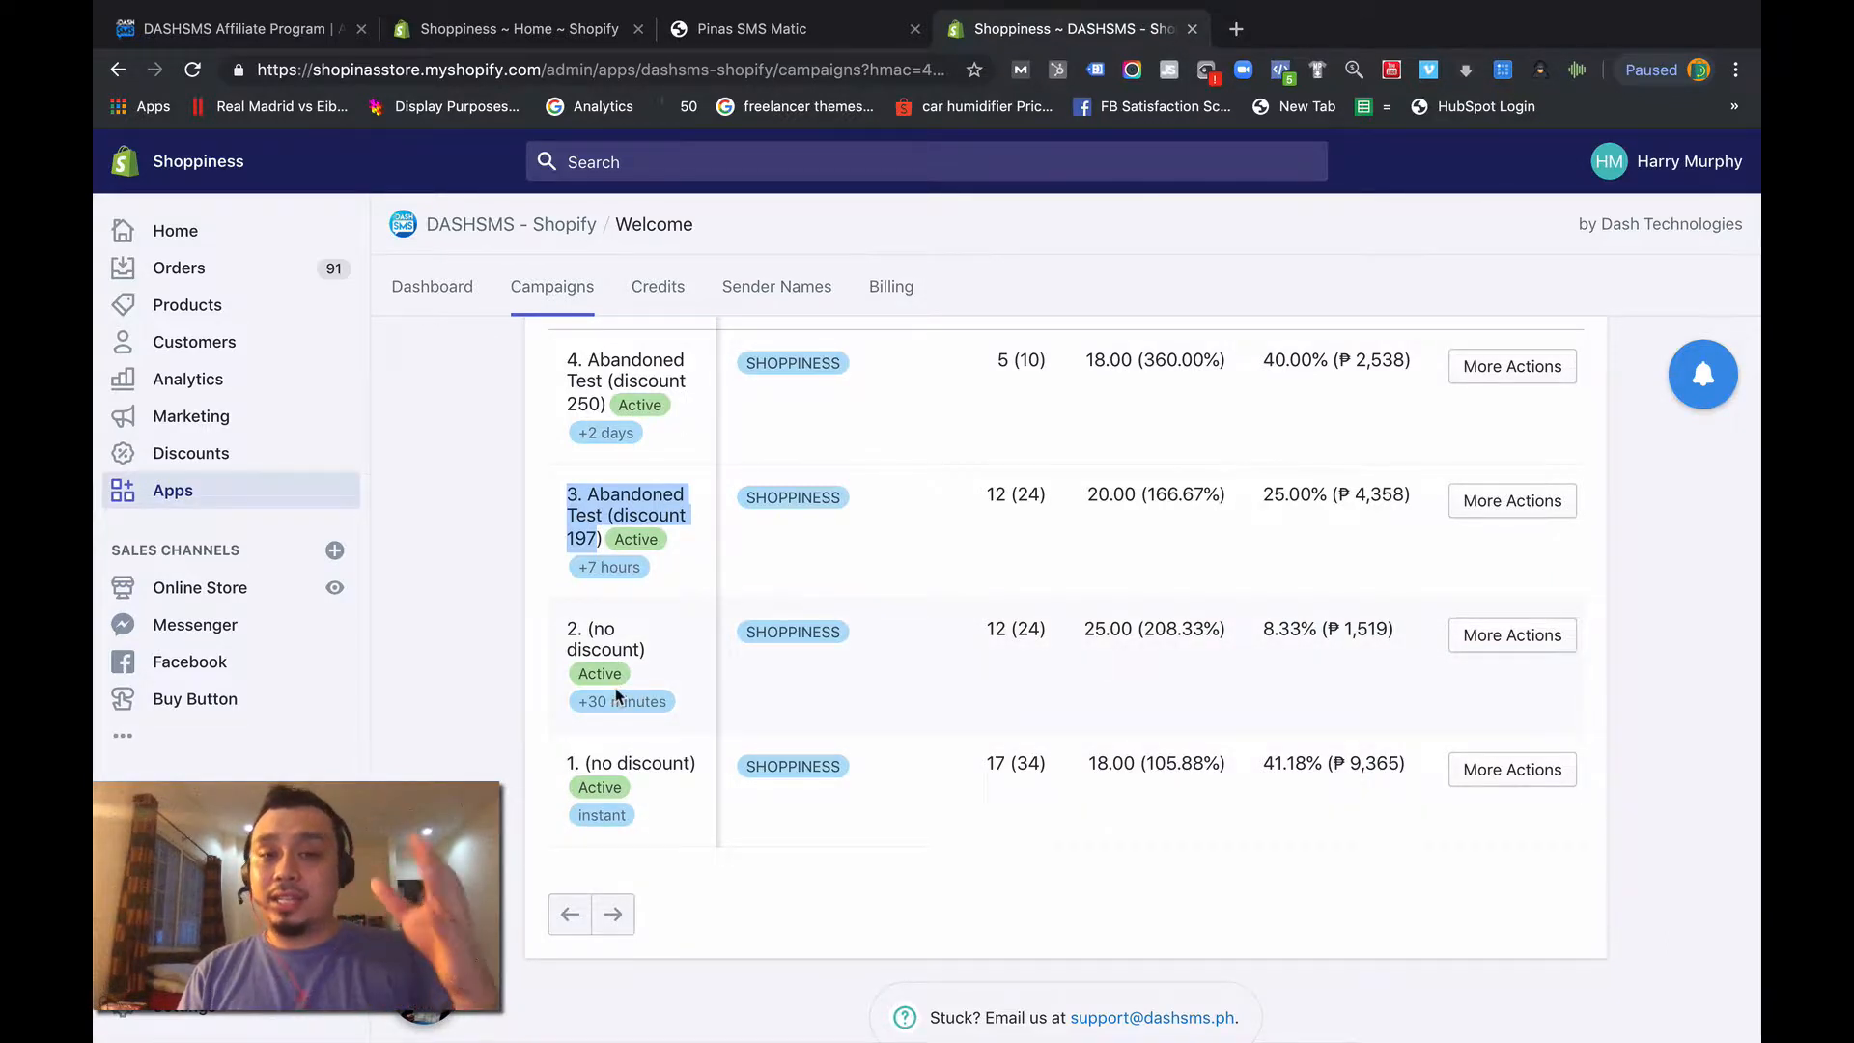
click(580, 530)
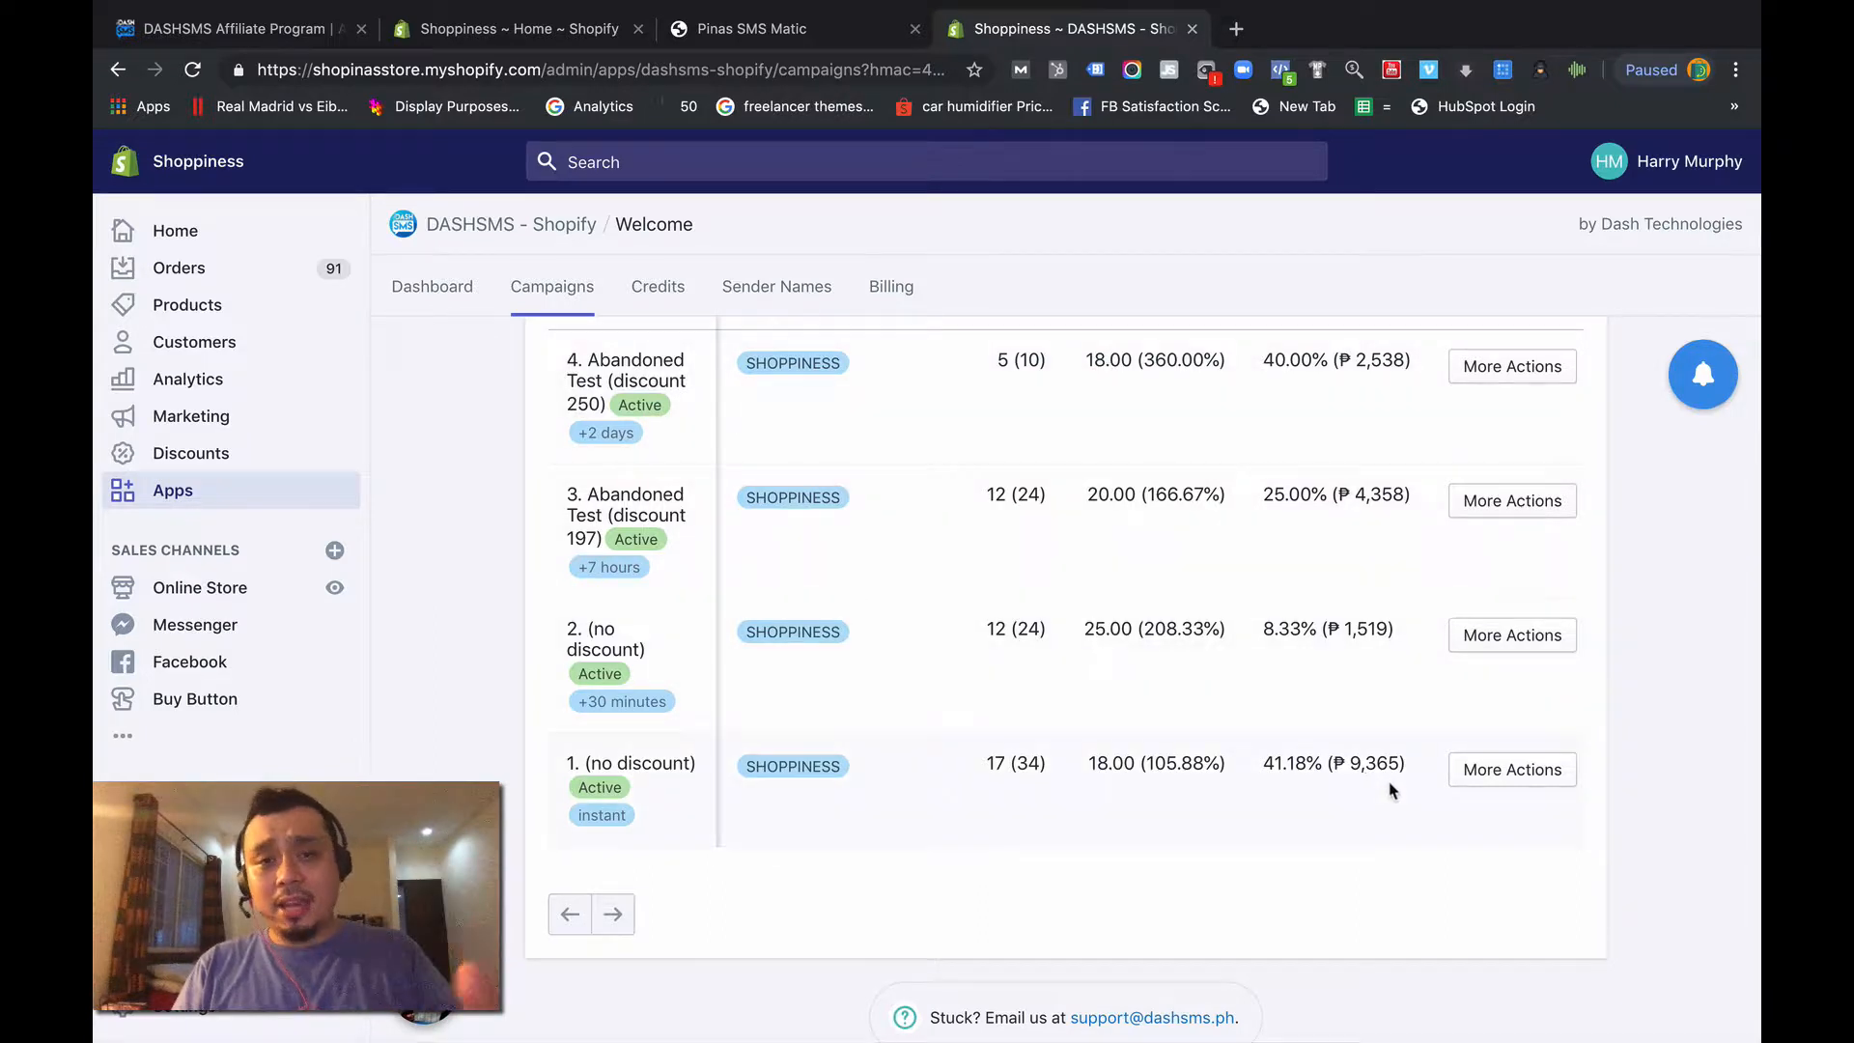
- Open the campaign "1. (no discount)" for editing and review its message text and settings
click(1531, 782)
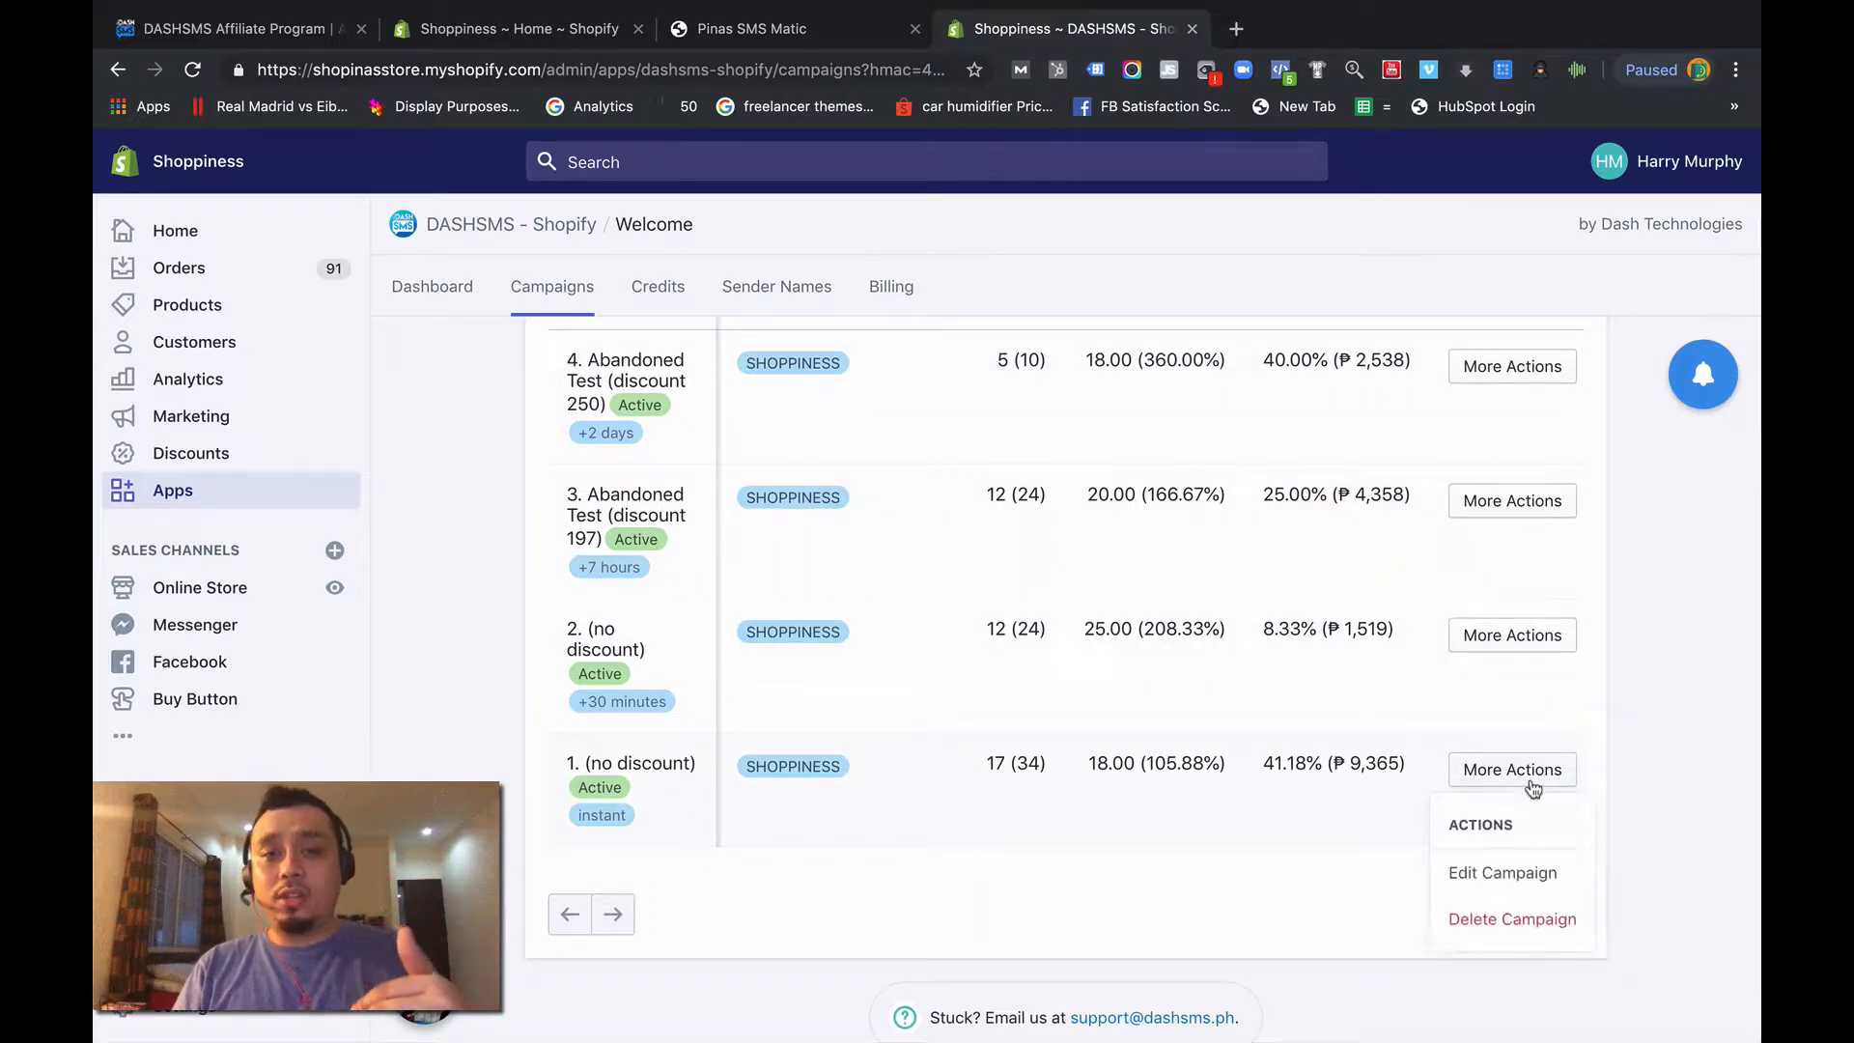
click(1501, 874)
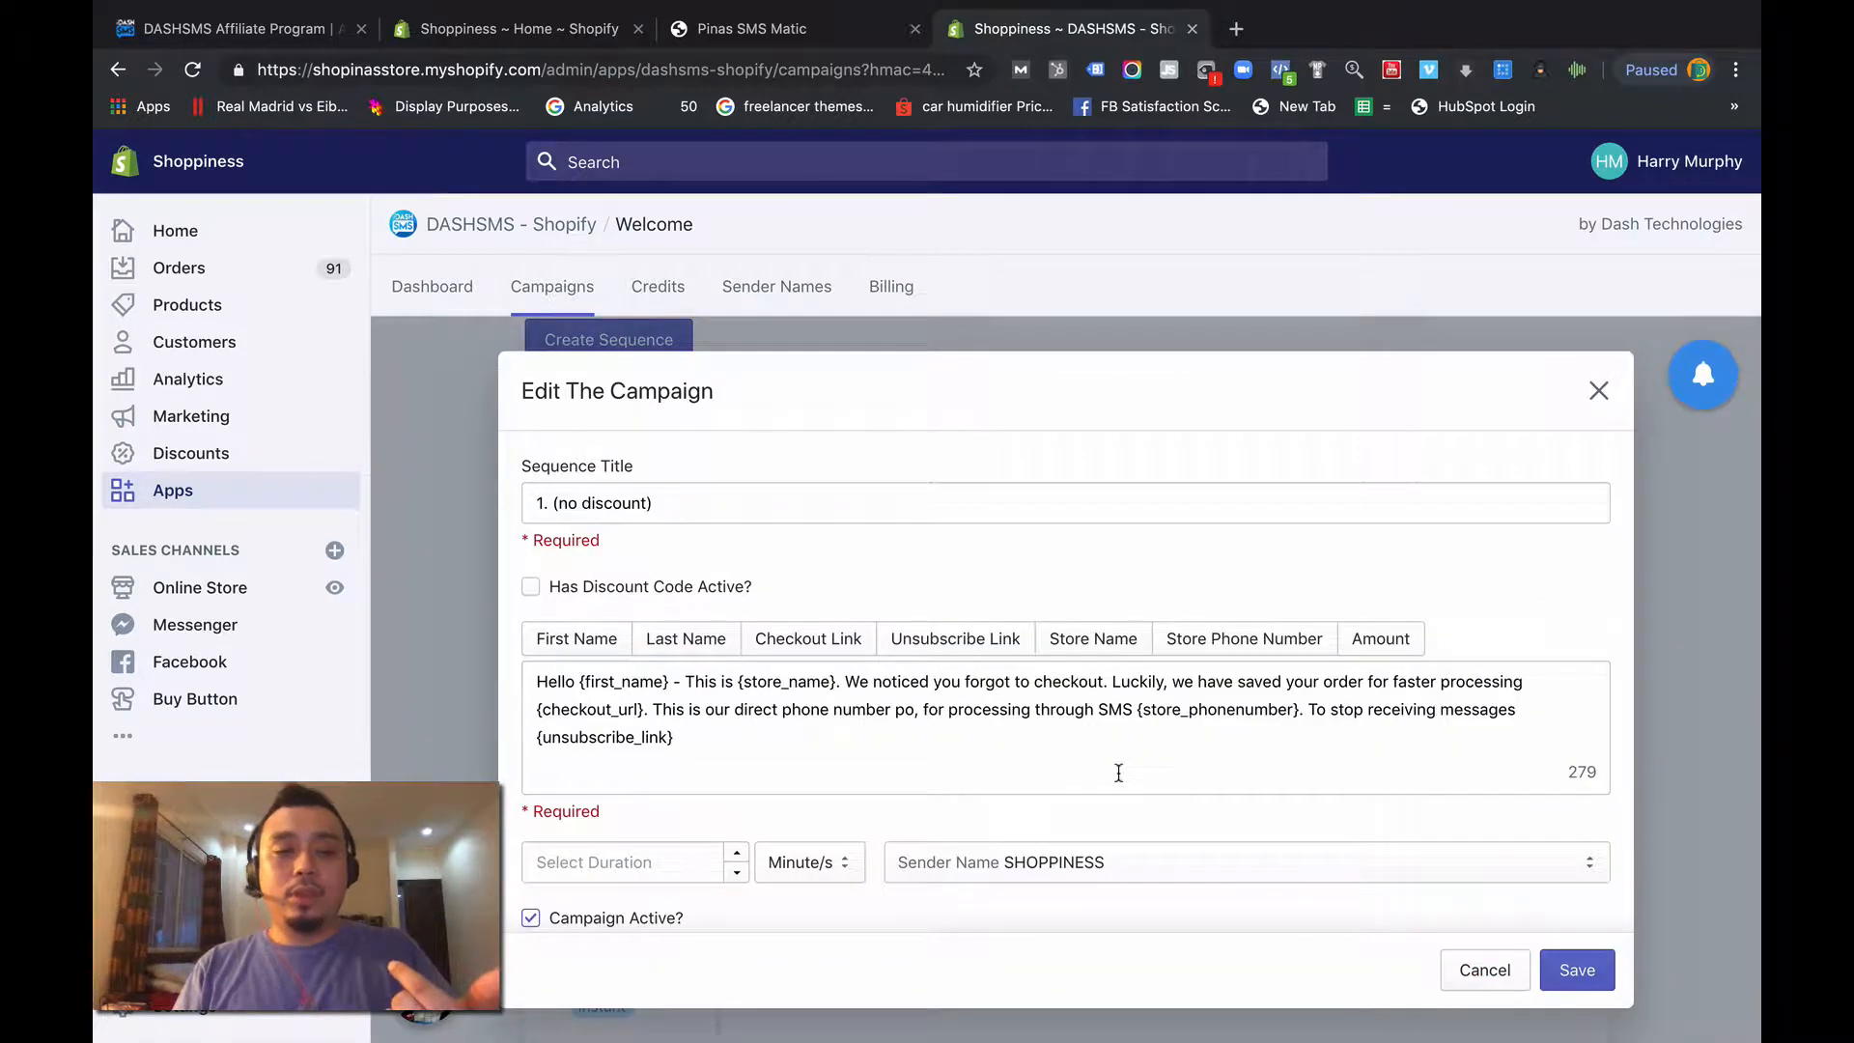
scroll(720, 702, down, 1)
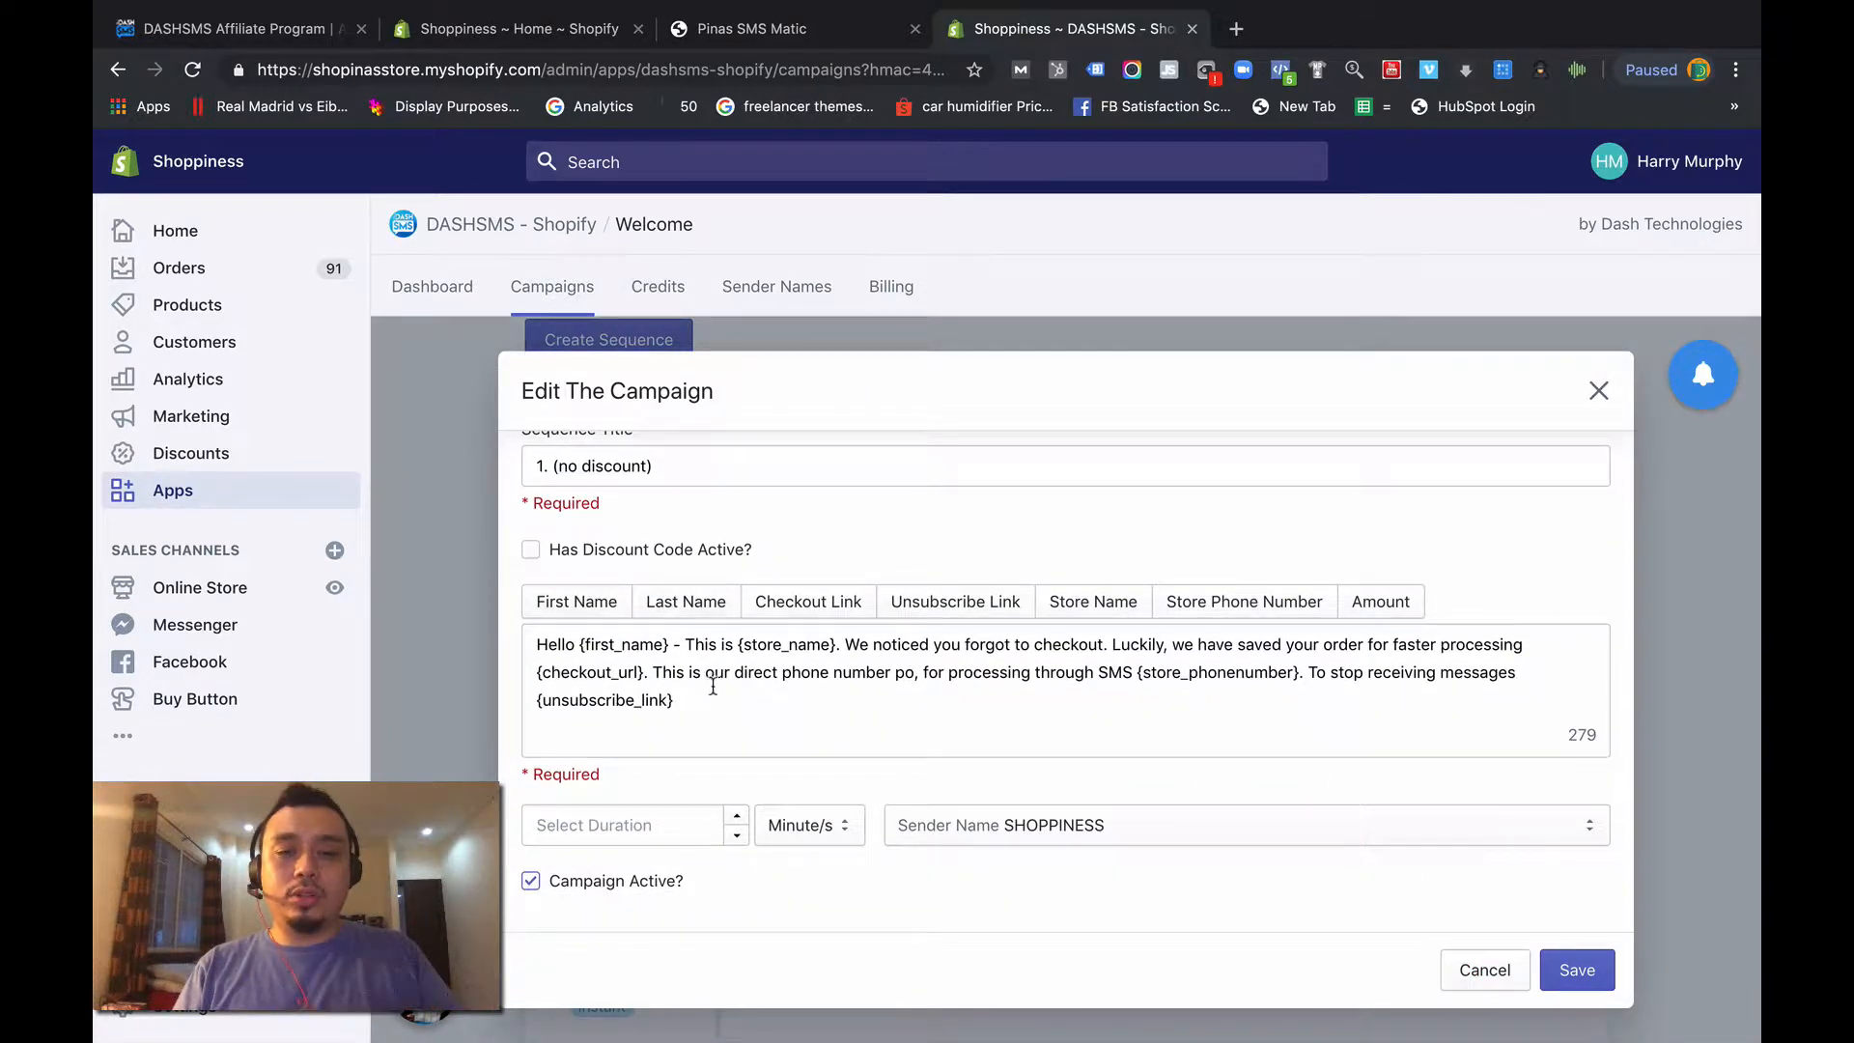
scroll(712, 686, up, 1)
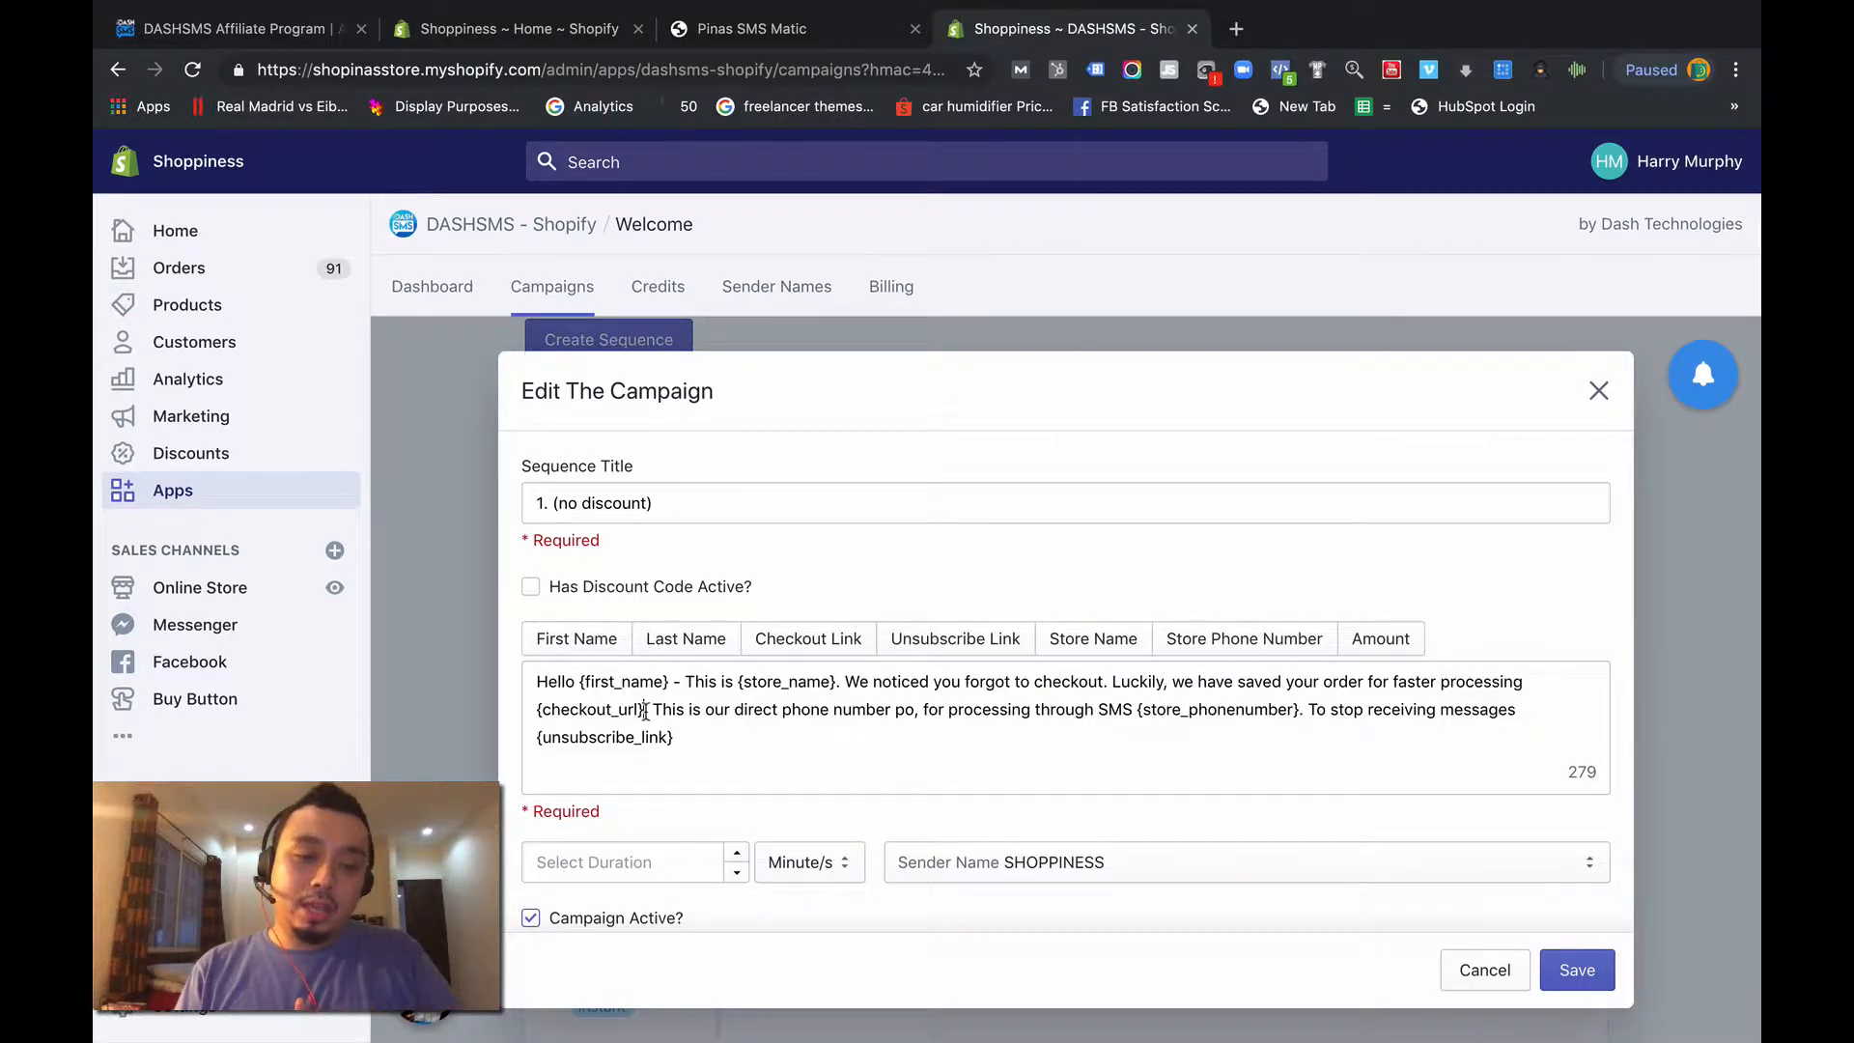
- Highlight {checkout_url}, {store_phonenumber} and {unsubscribe_link} in the message to examine them, and check the campaign's send duration
drag(645, 712, 510, 717)
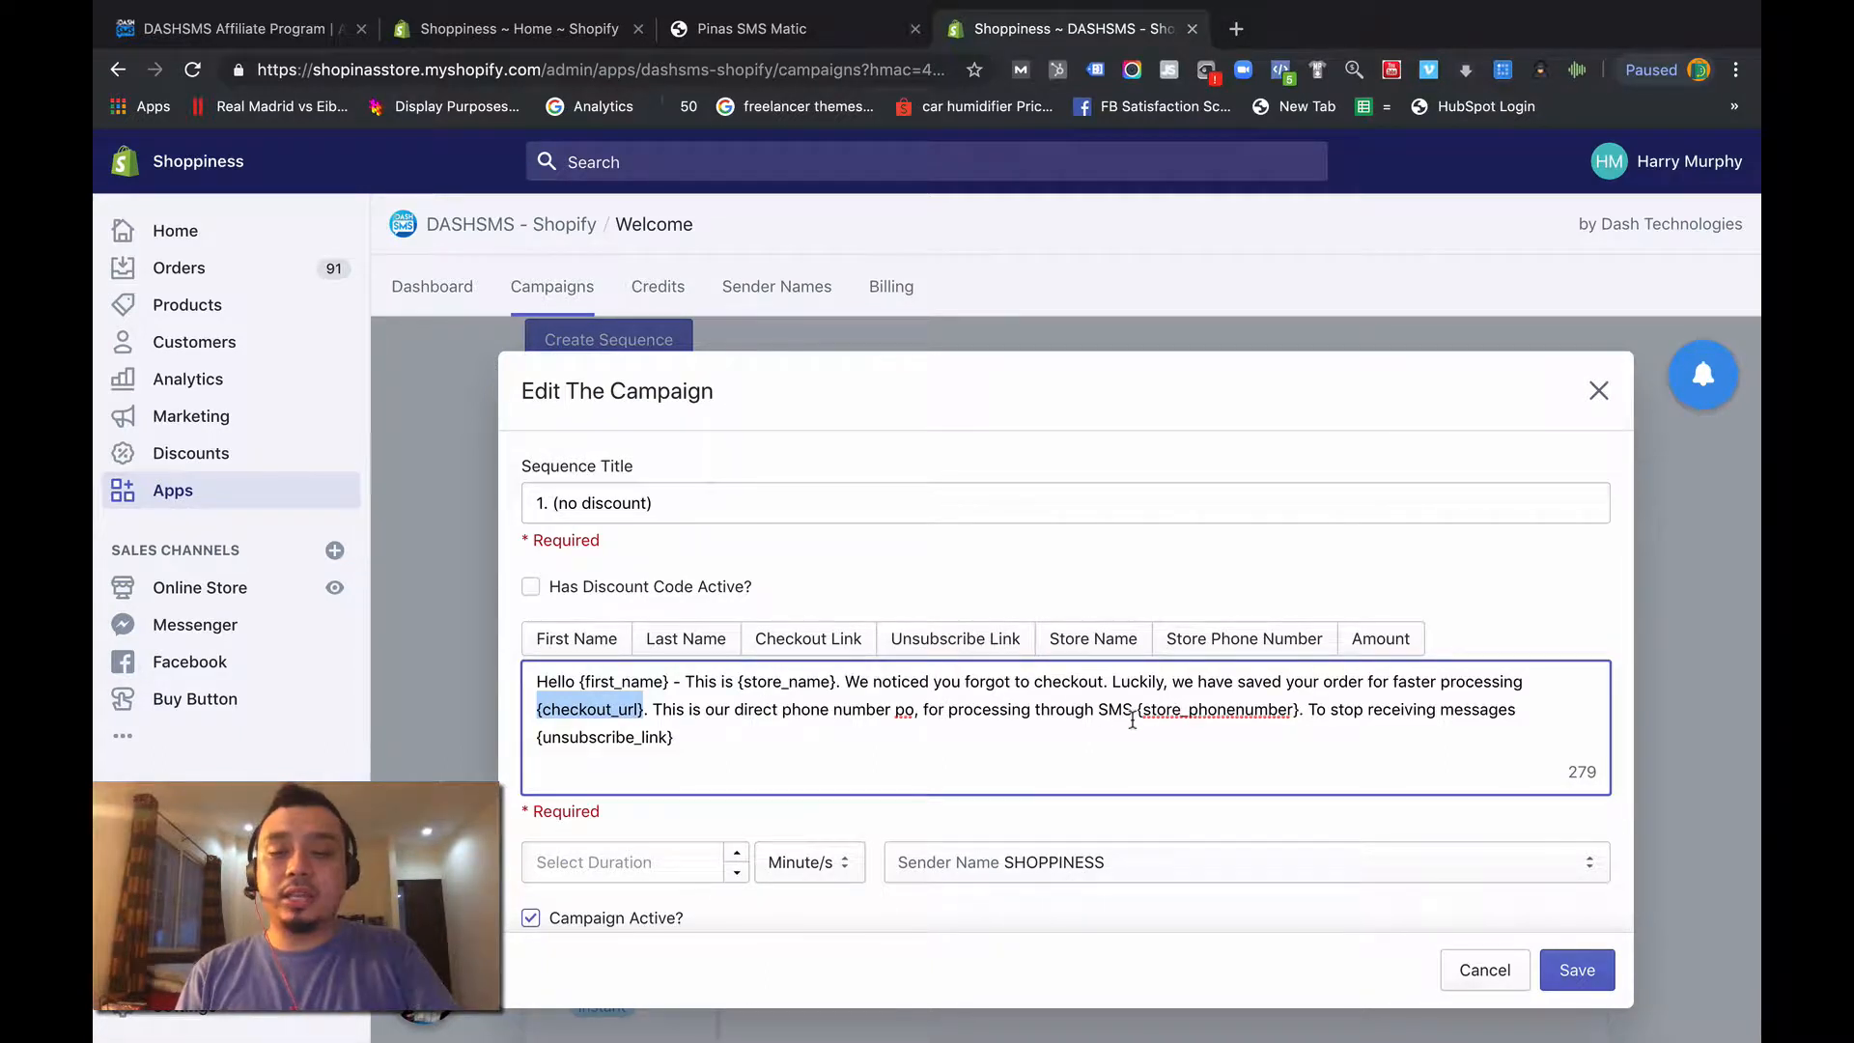
drag(1136, 716, 1297, 716)
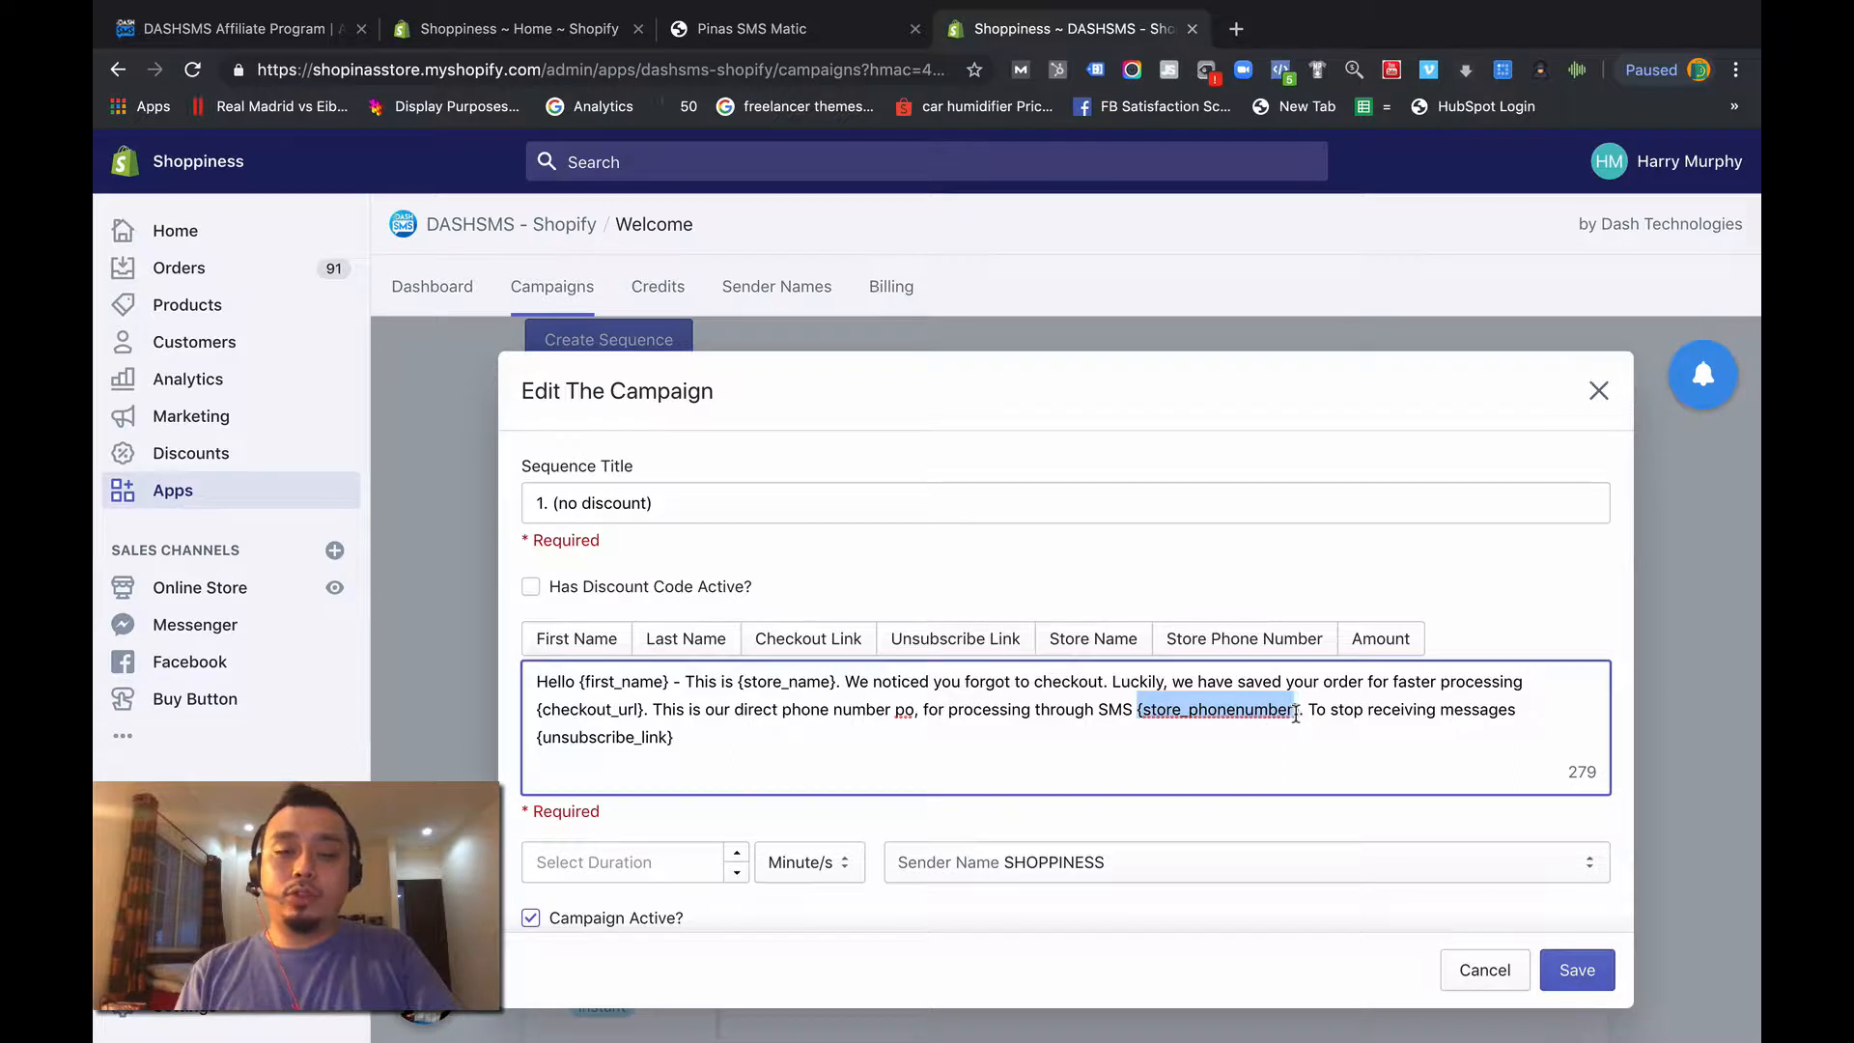
click(1337, 716)
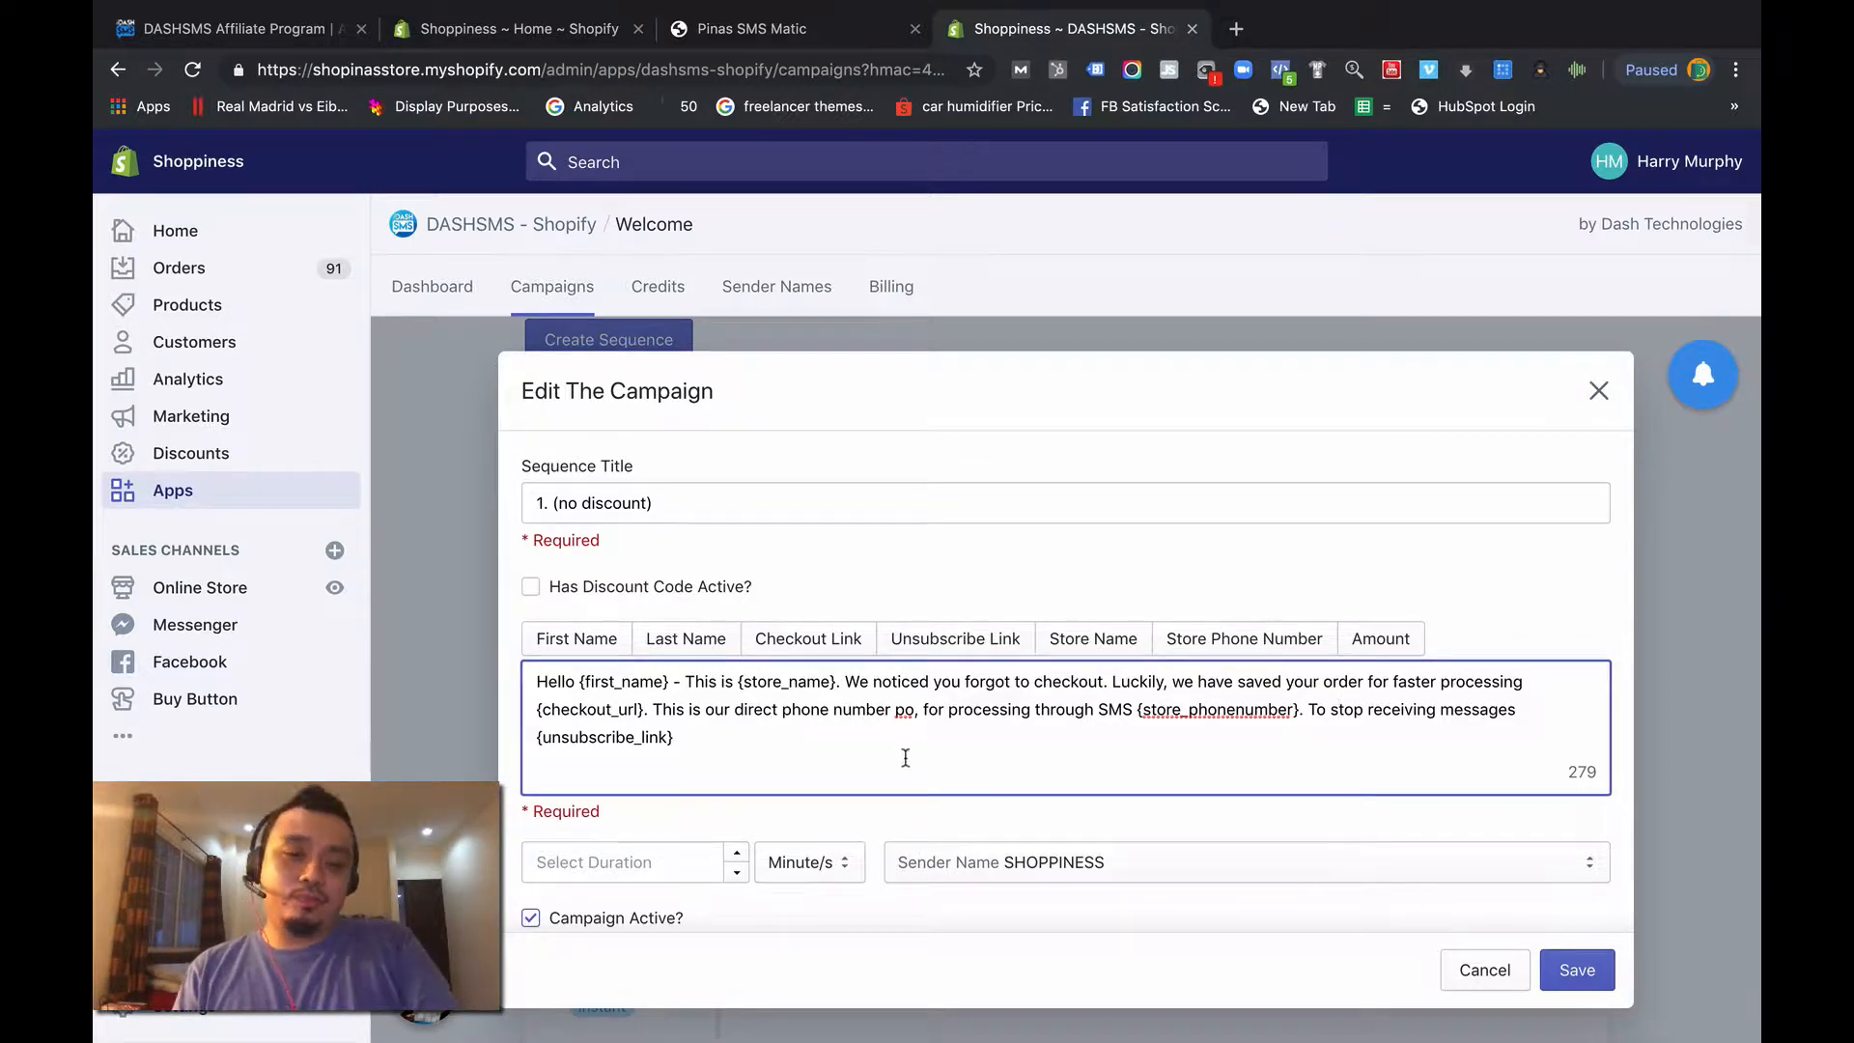
drag(676, 738, 530, 734)
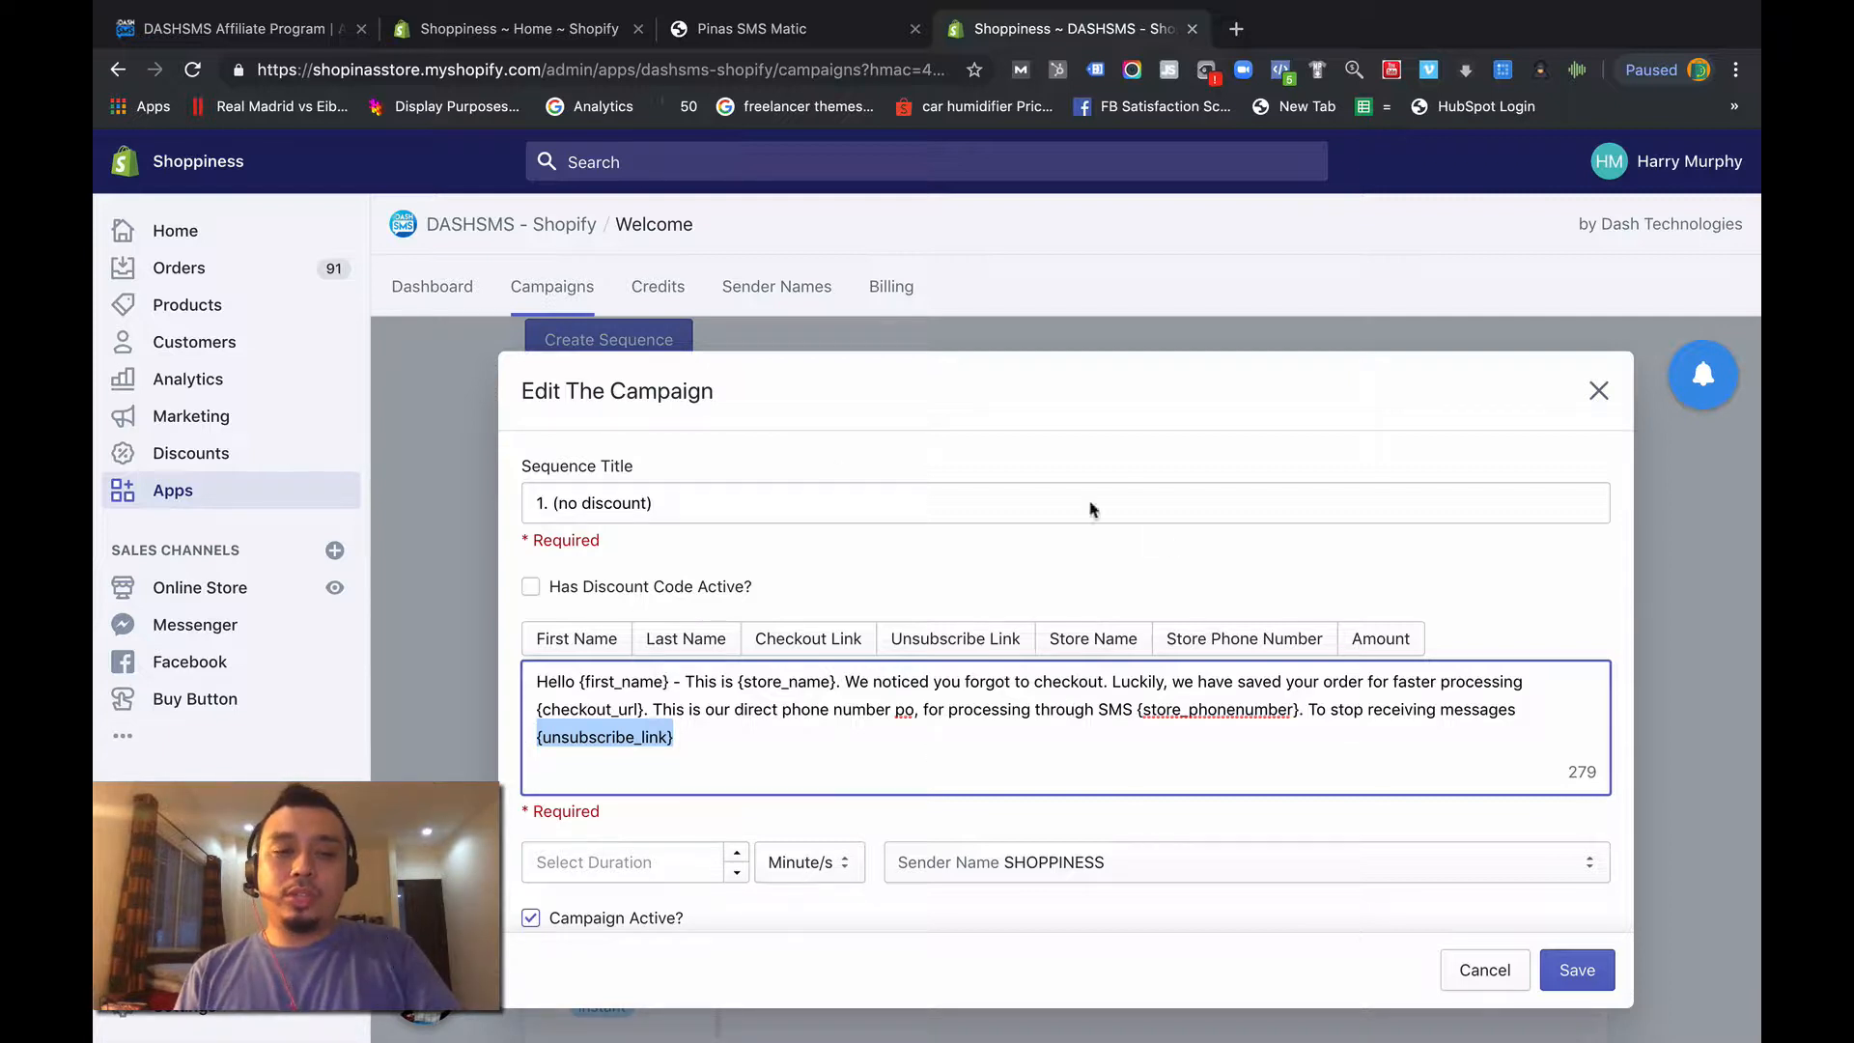
scroll(1143, 779, down, 1)
click(676, 826)
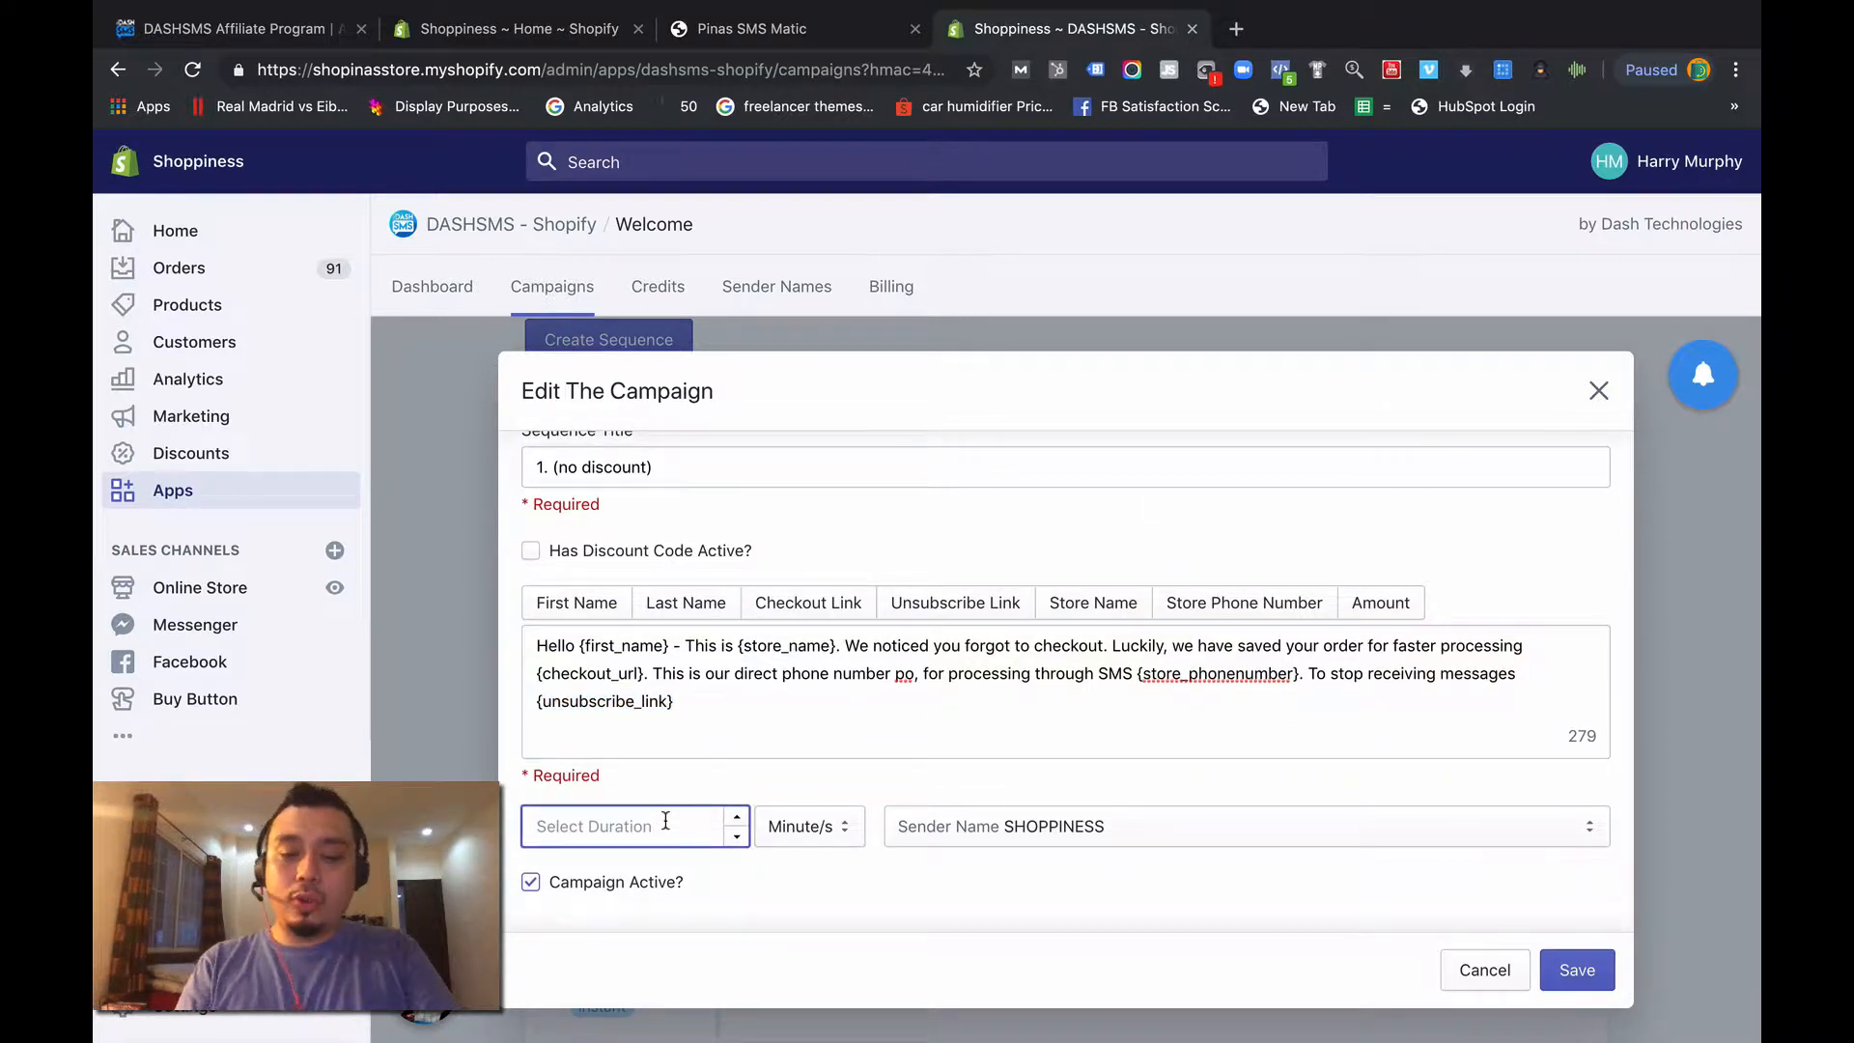
- Set the send duration of the campaign "1. (no discount)" to 0 minutes and save it
text(0)
click(783, 827)
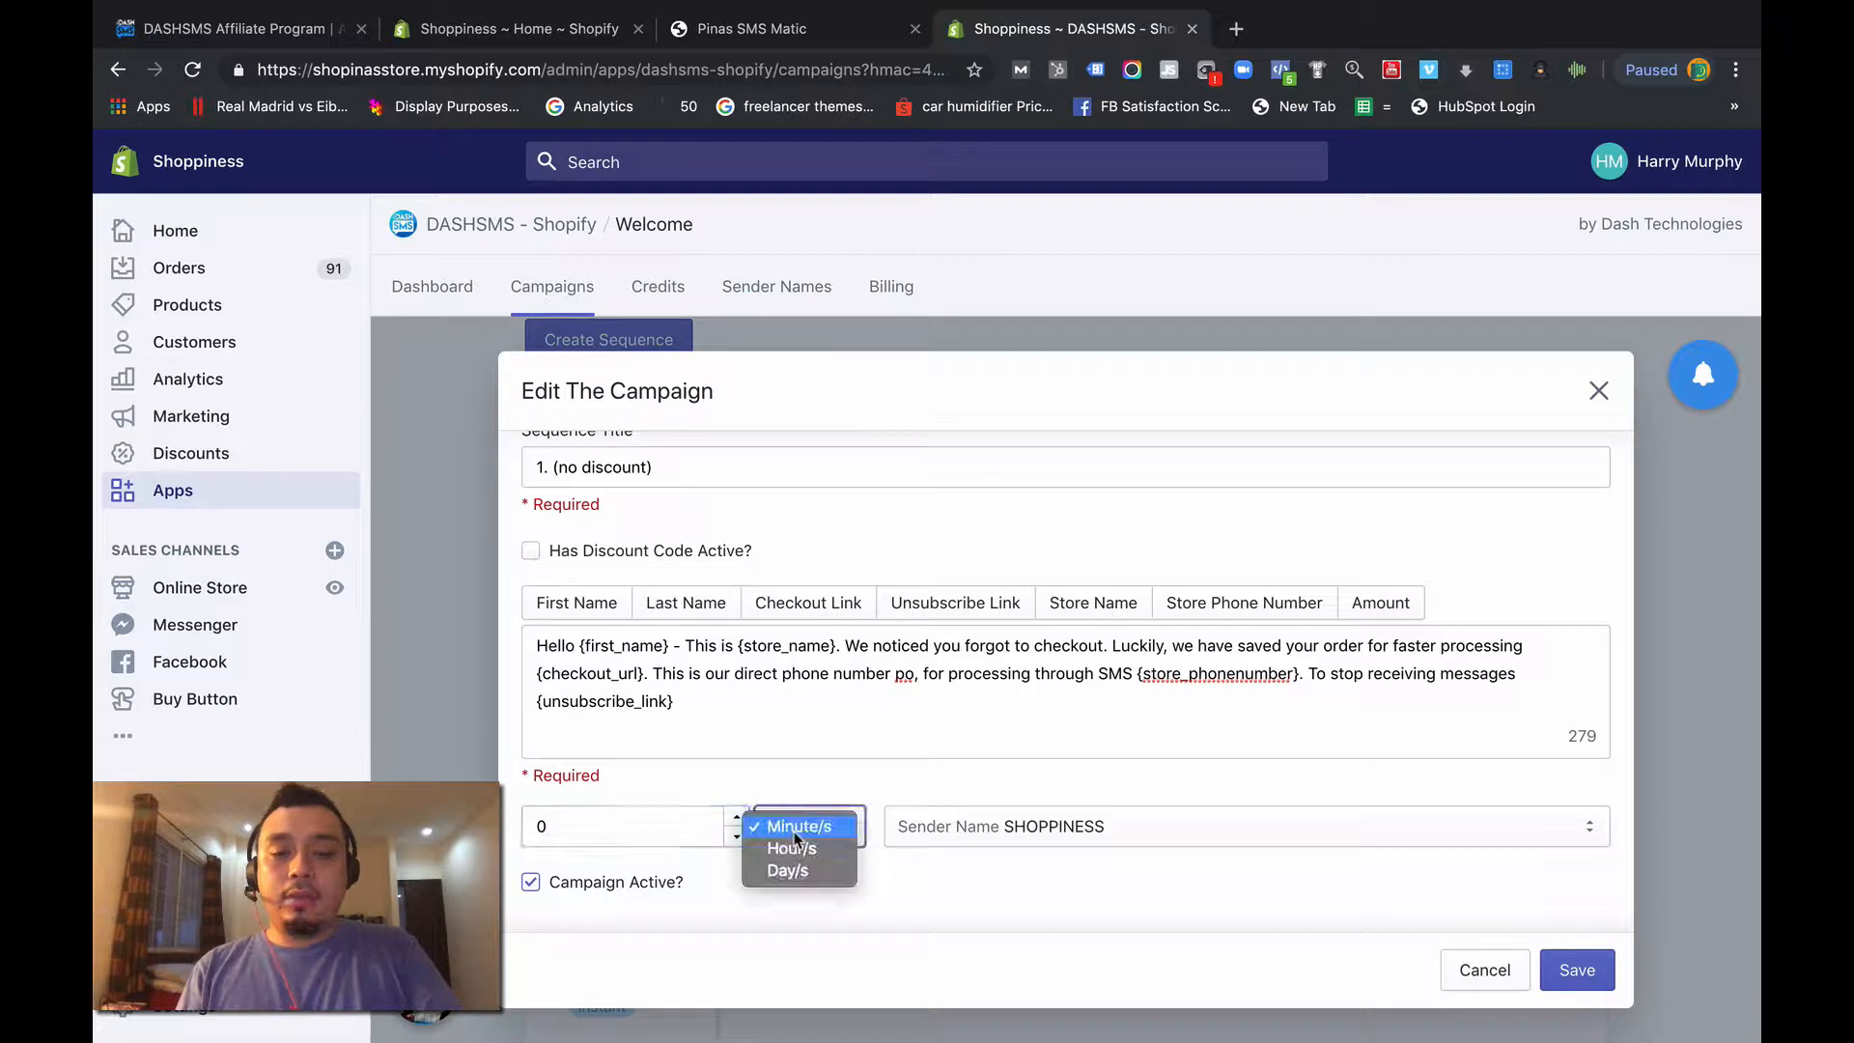
click(781, 829)
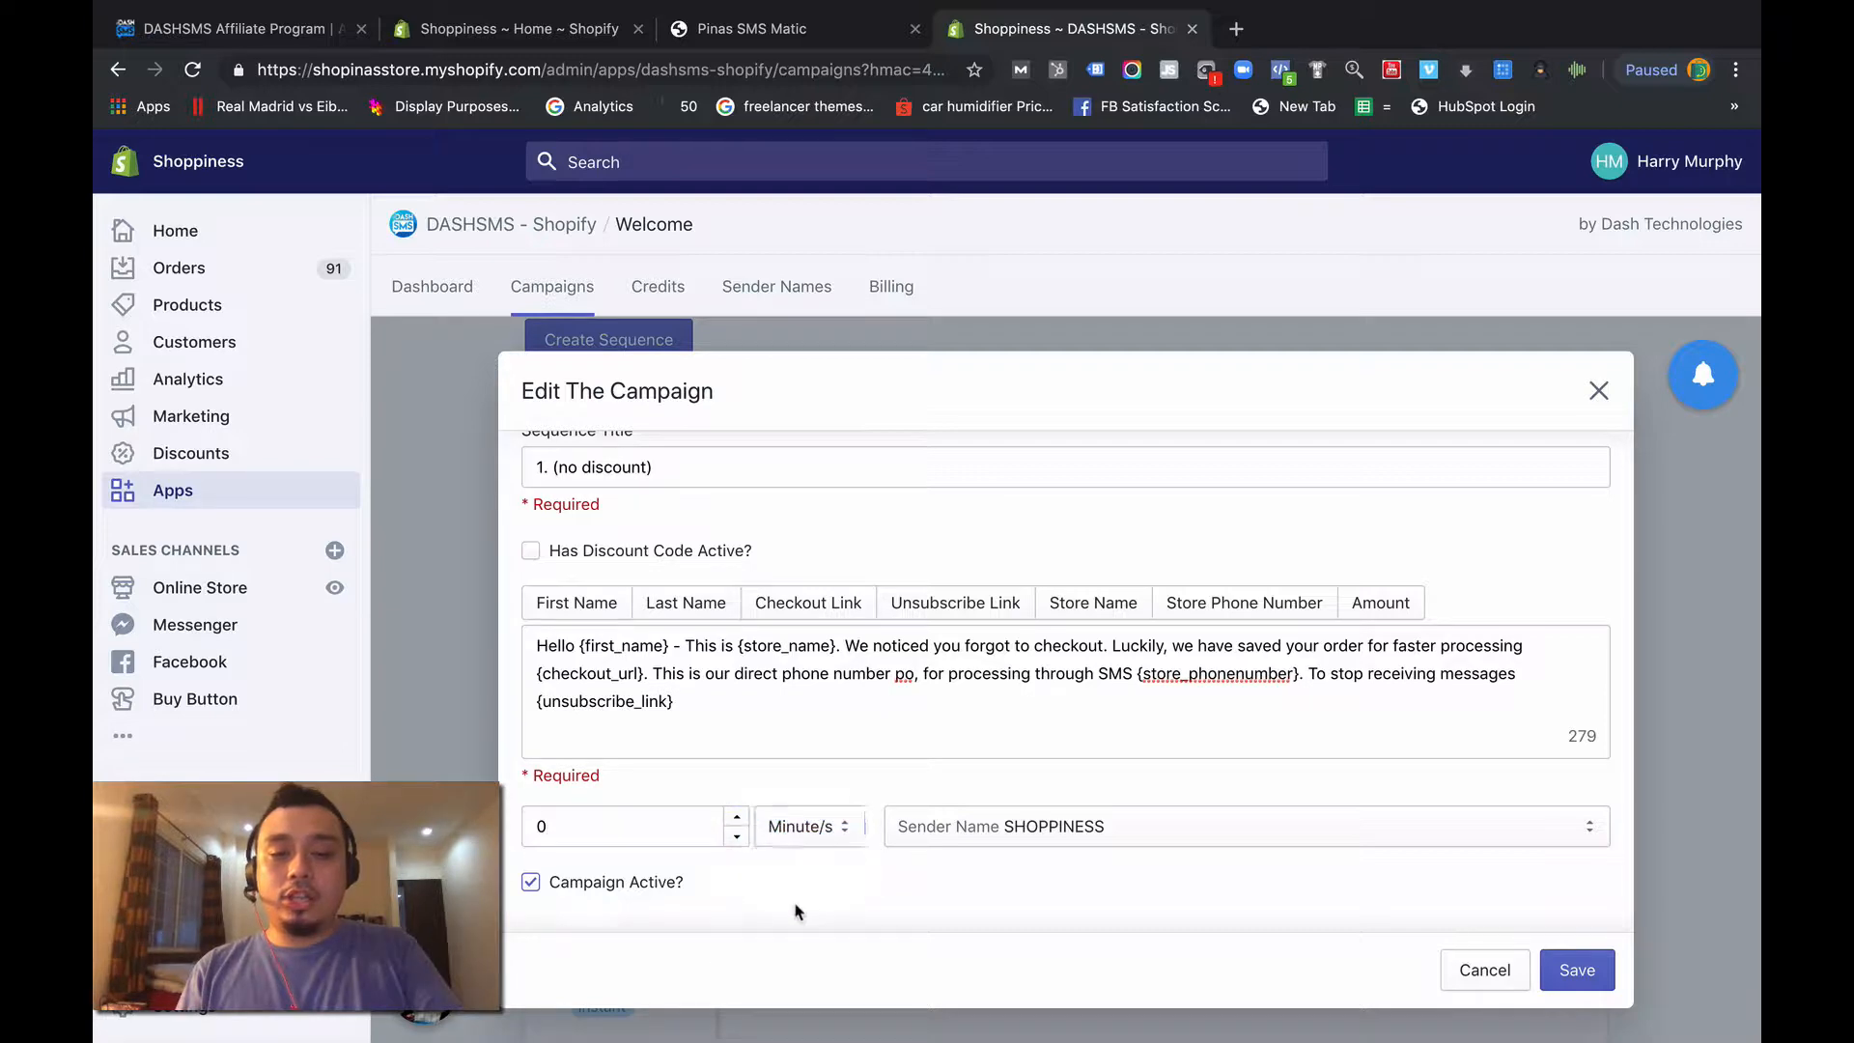
click(1598, 990)
- Open the campaign "2. (no discount)" for editing, review its message and the {checkout_url} placeholder, and close it
scroll(1004, 894, down, 3)
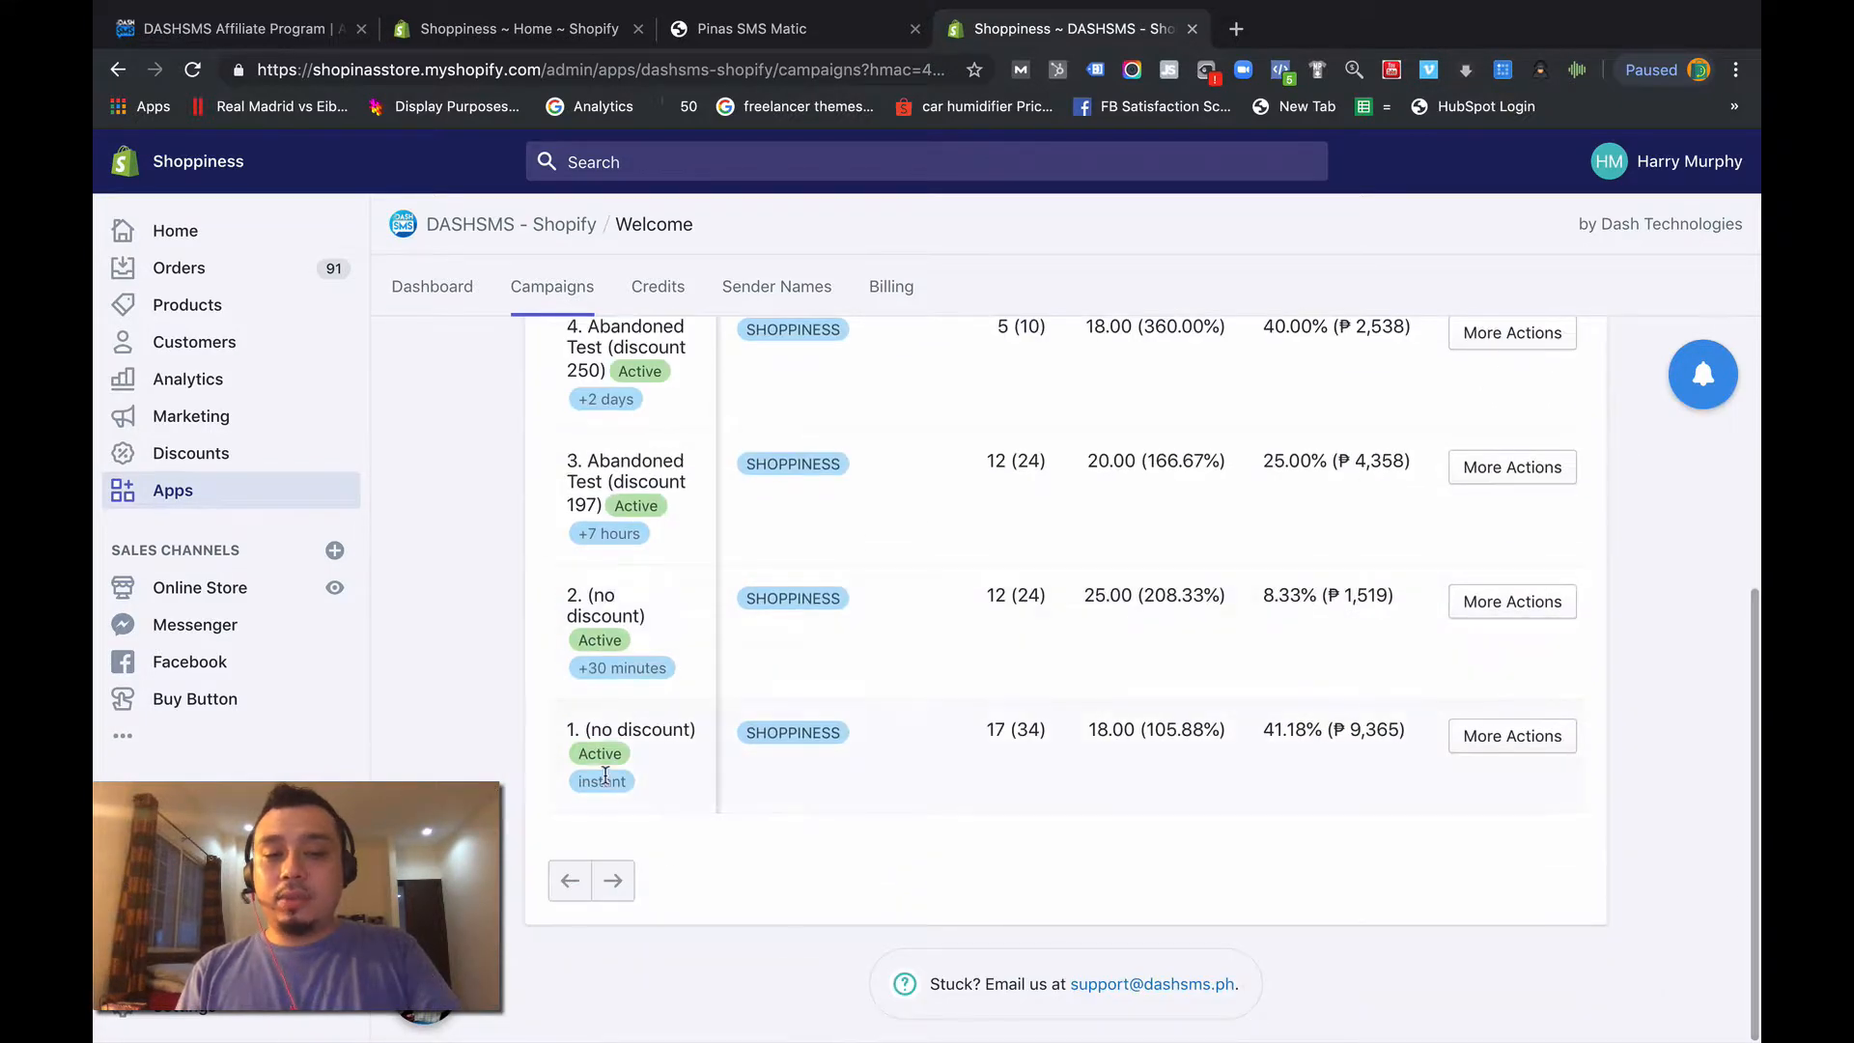
scroll(605, 772, up, 3)
scroll(635, 925, down, 3)
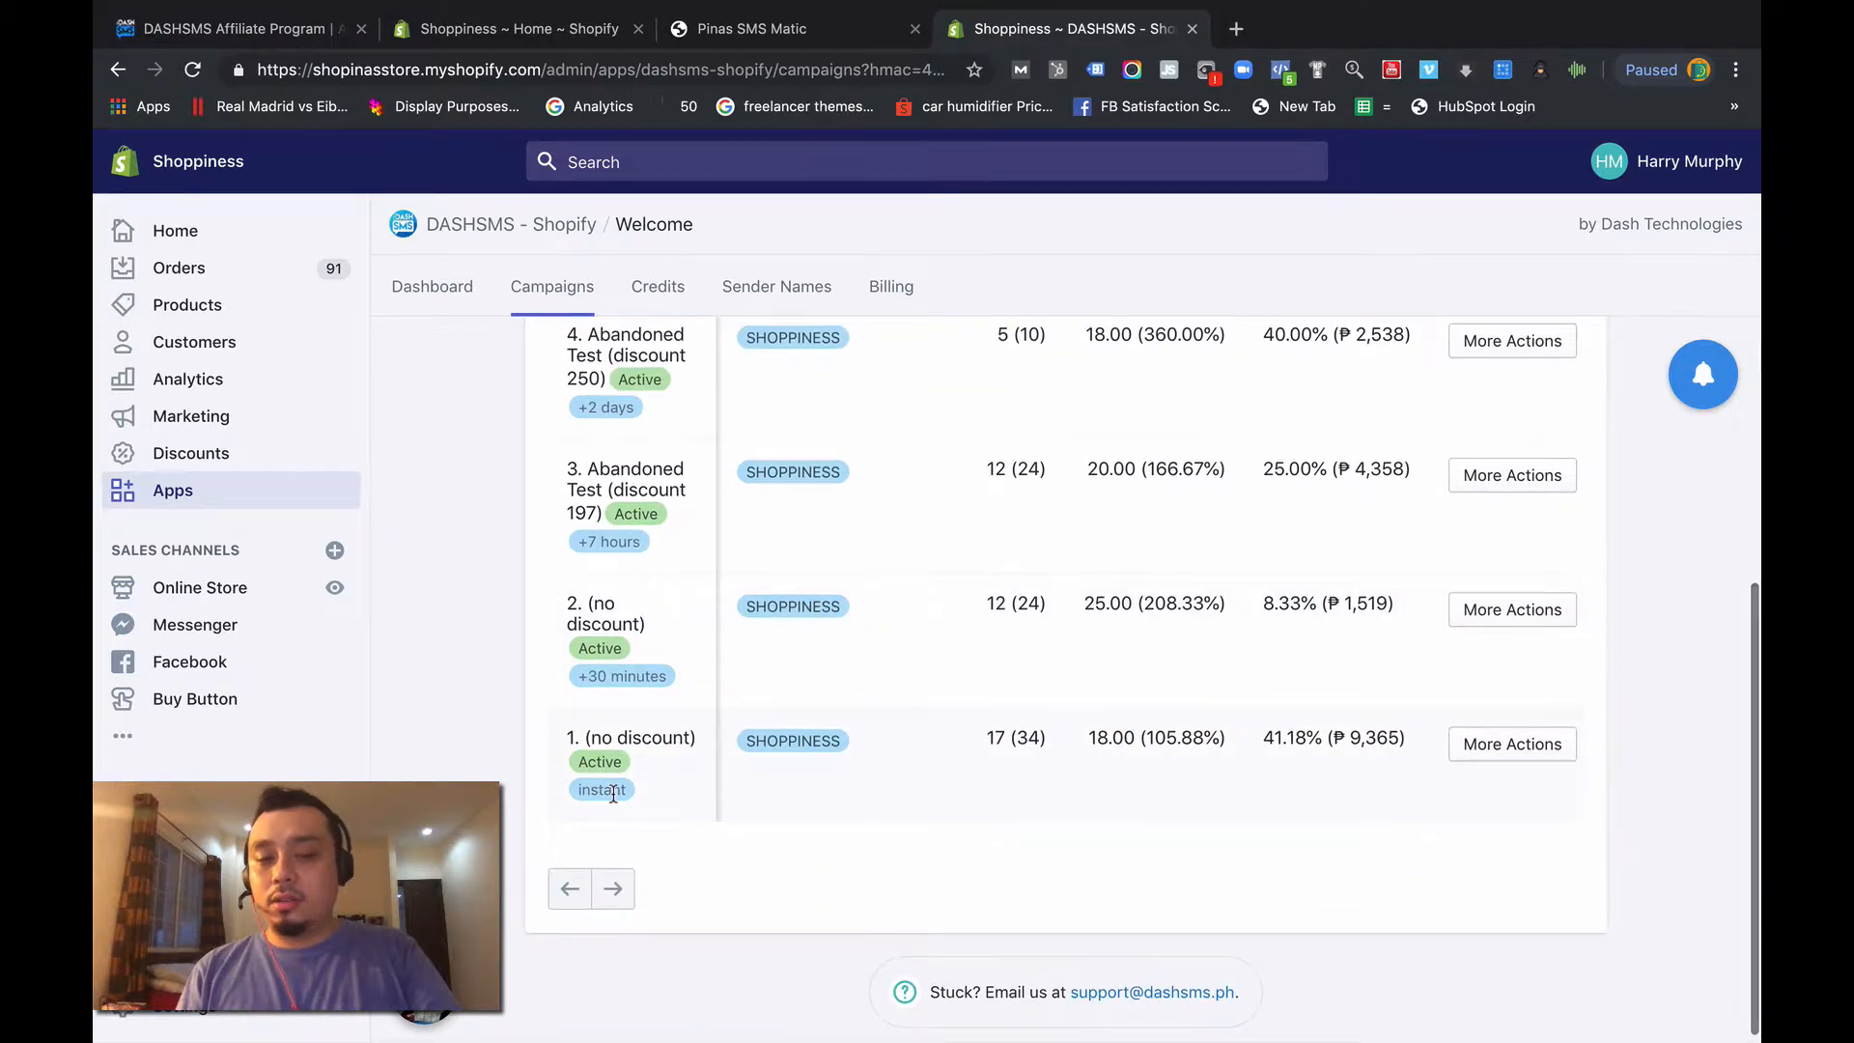
click(1549, 622)
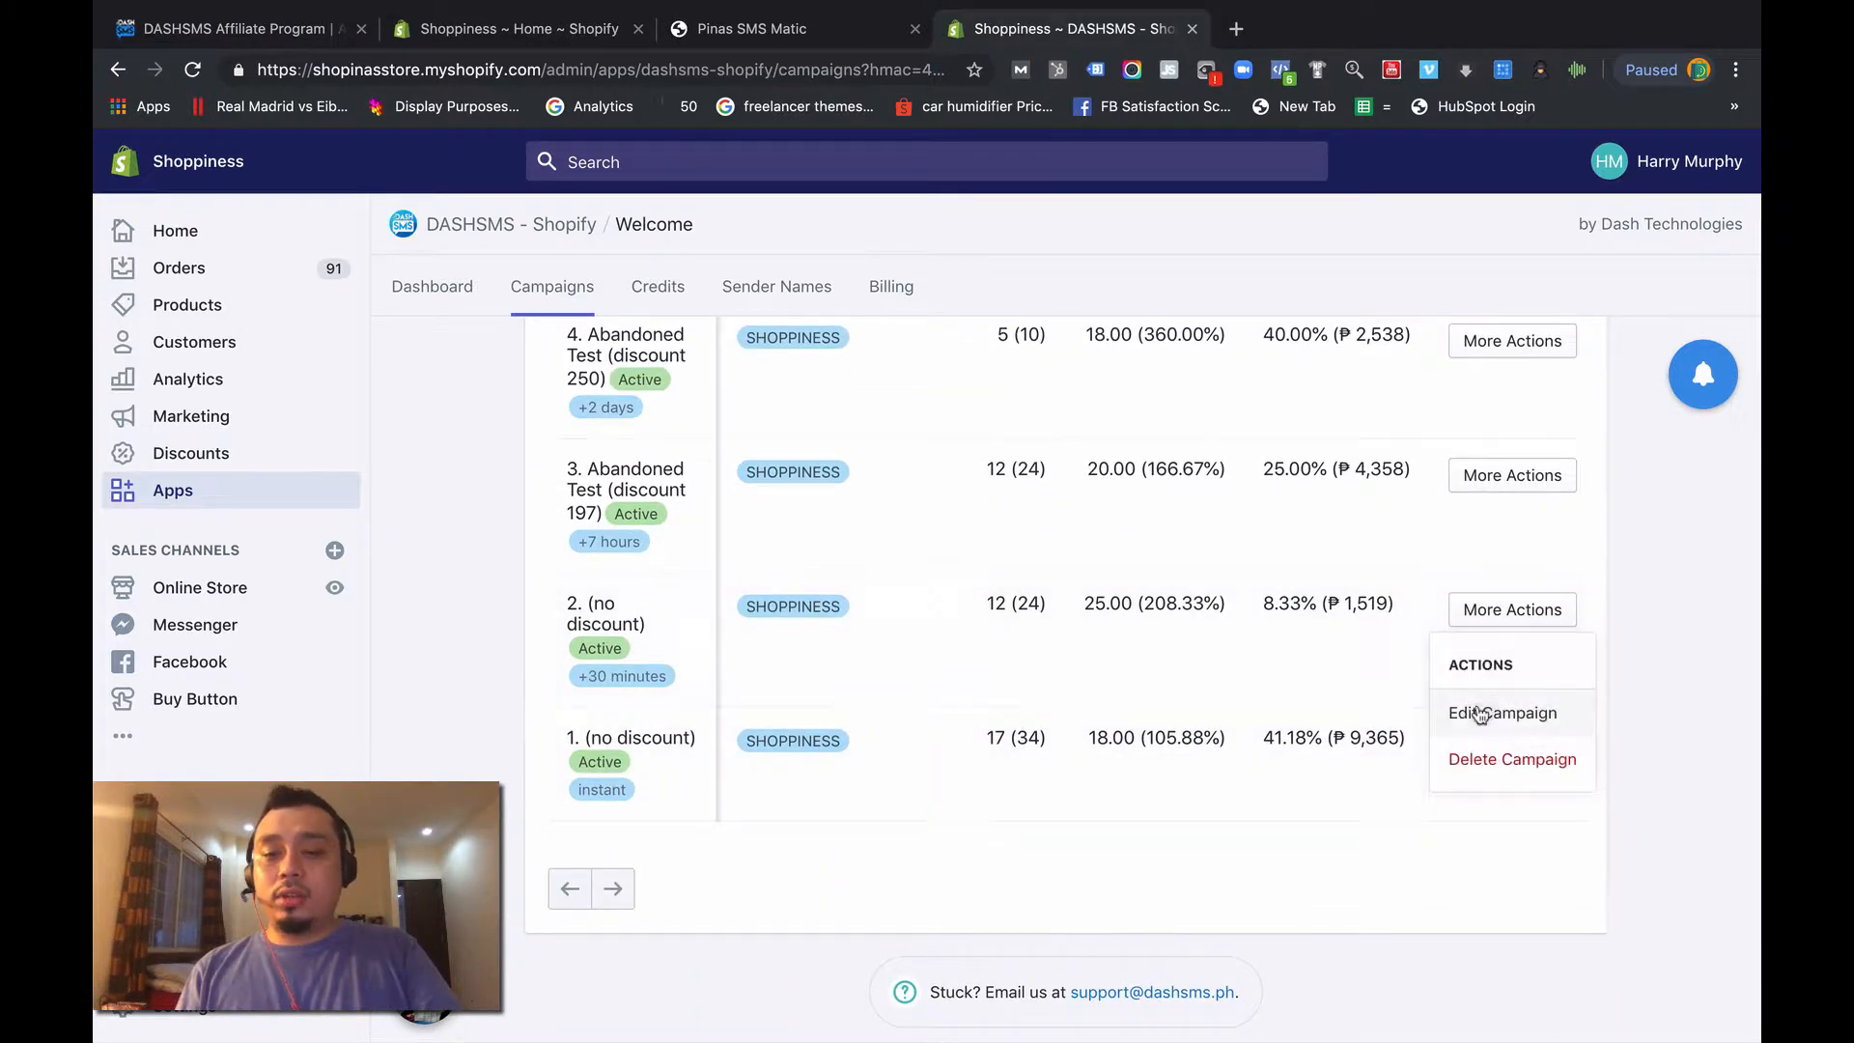
click(1482, 712)
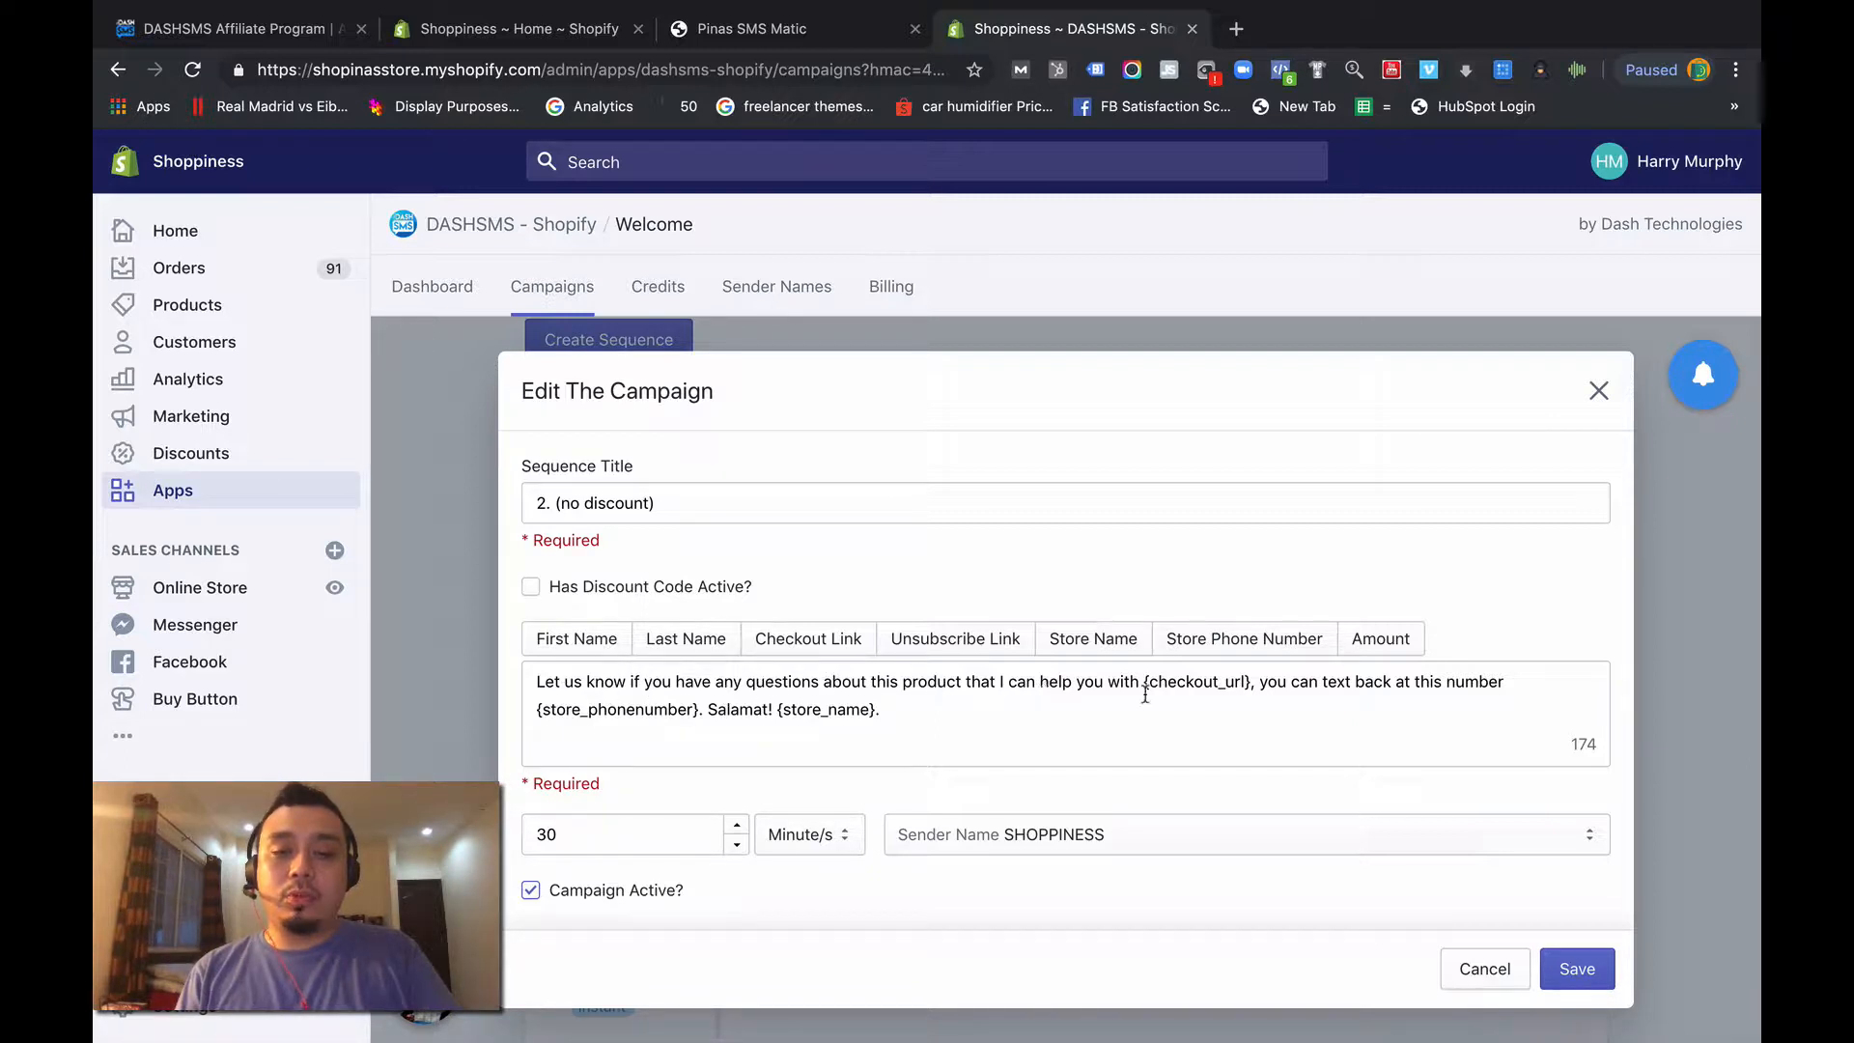
drag(1132, 682, 1247, 670)
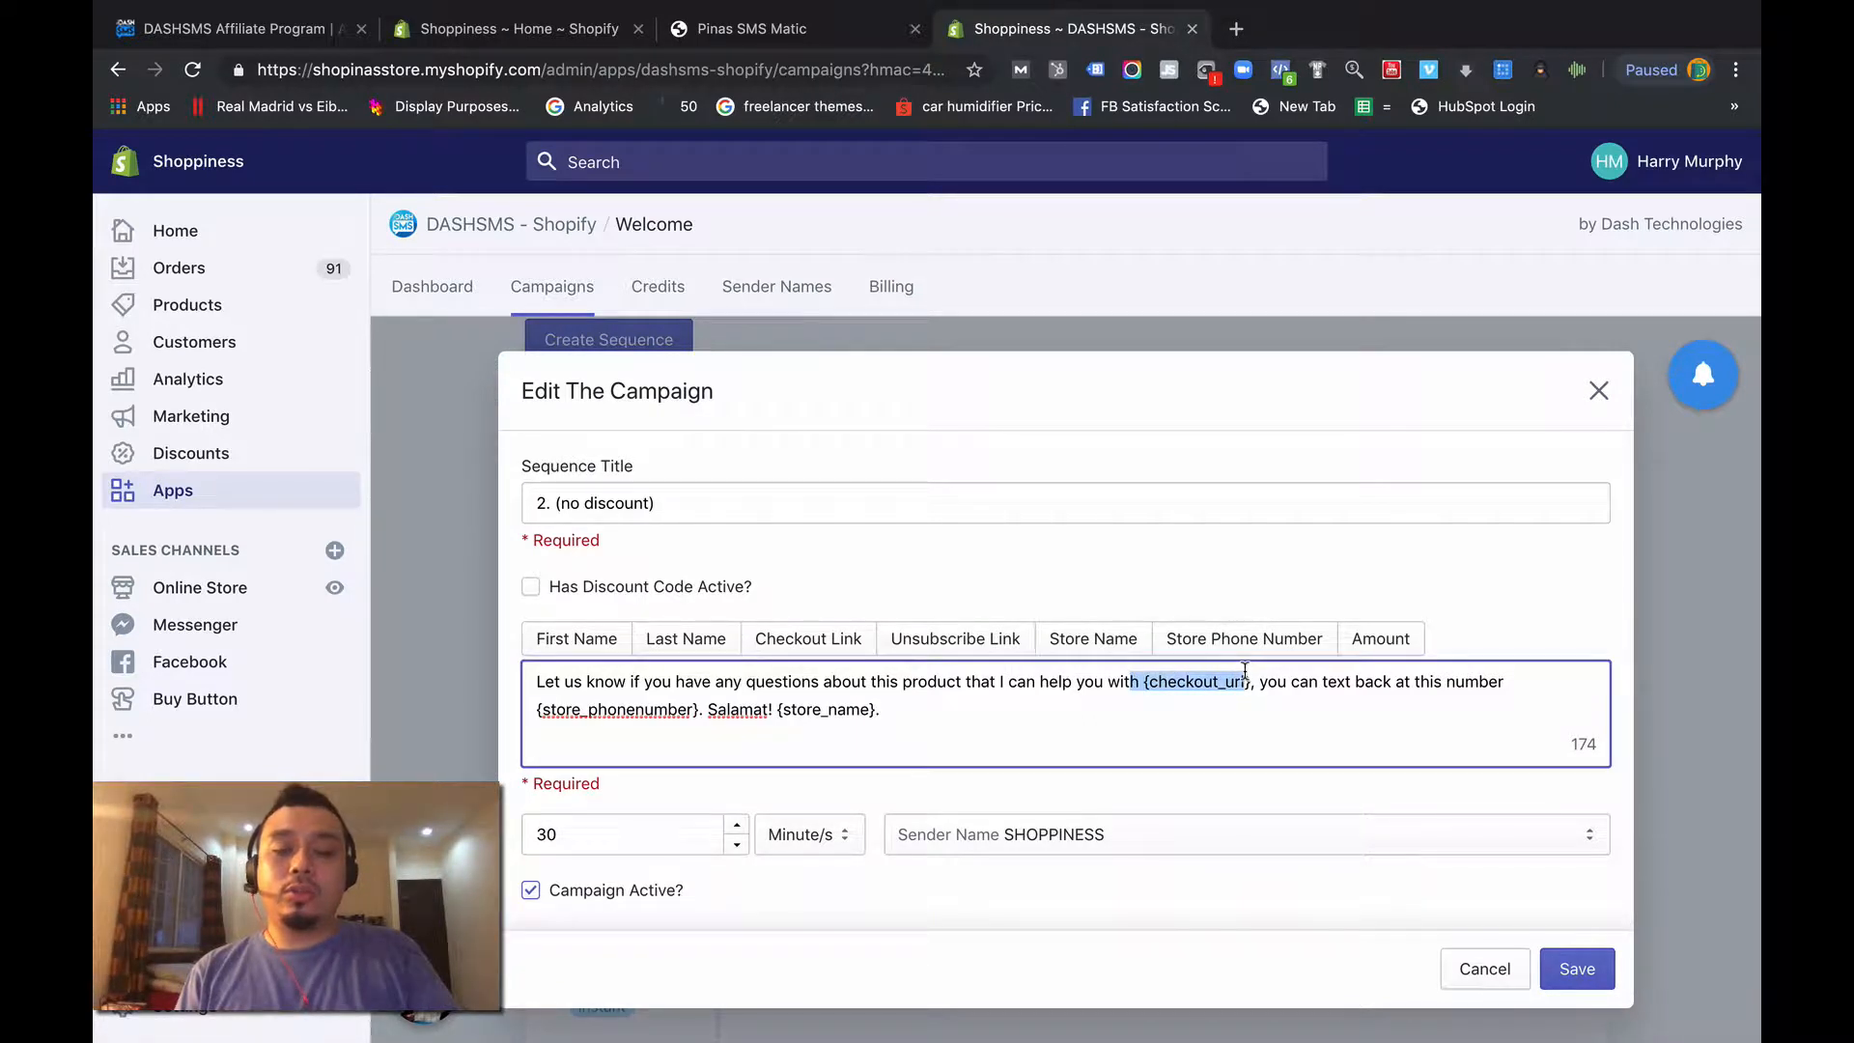
click(1292, 684)
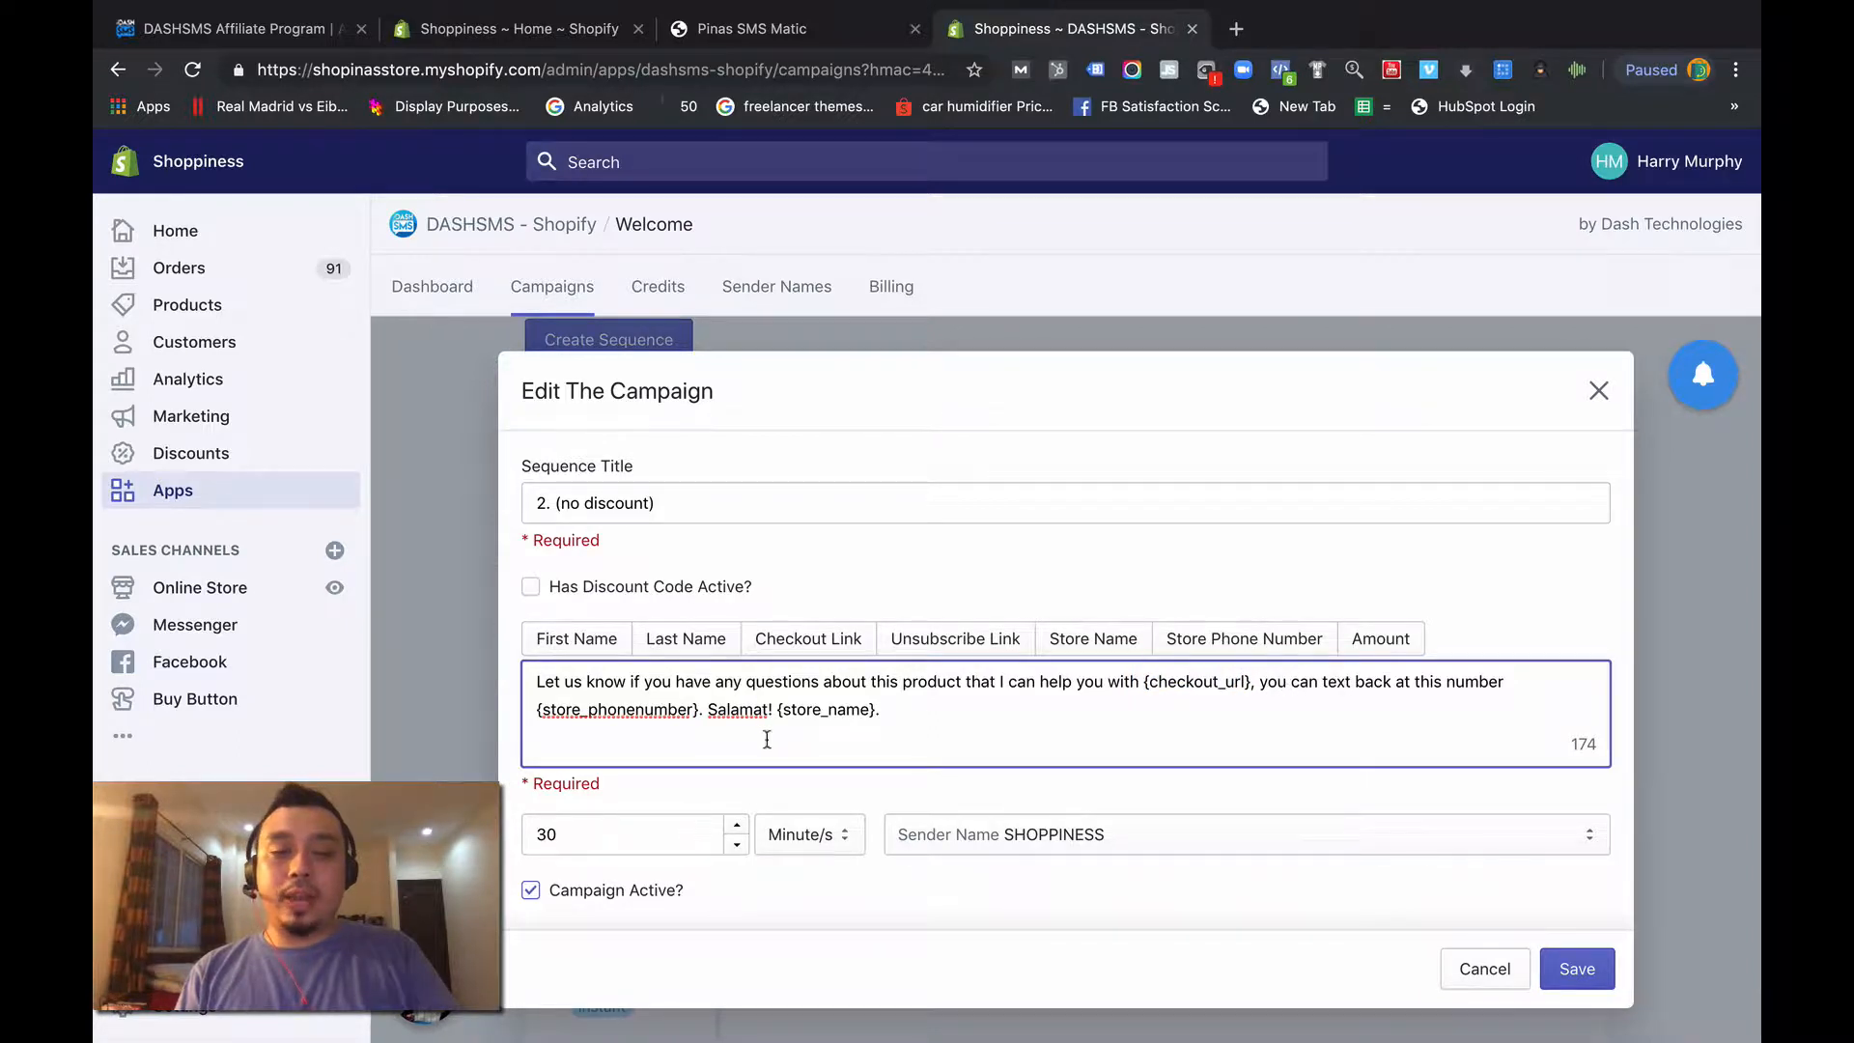
click(1608, 405)
- Highlight the delay and title of "3. Abandoned Test (discount 197)", and open that campaign to examine its message text
scroll(927, 961, down, 3)
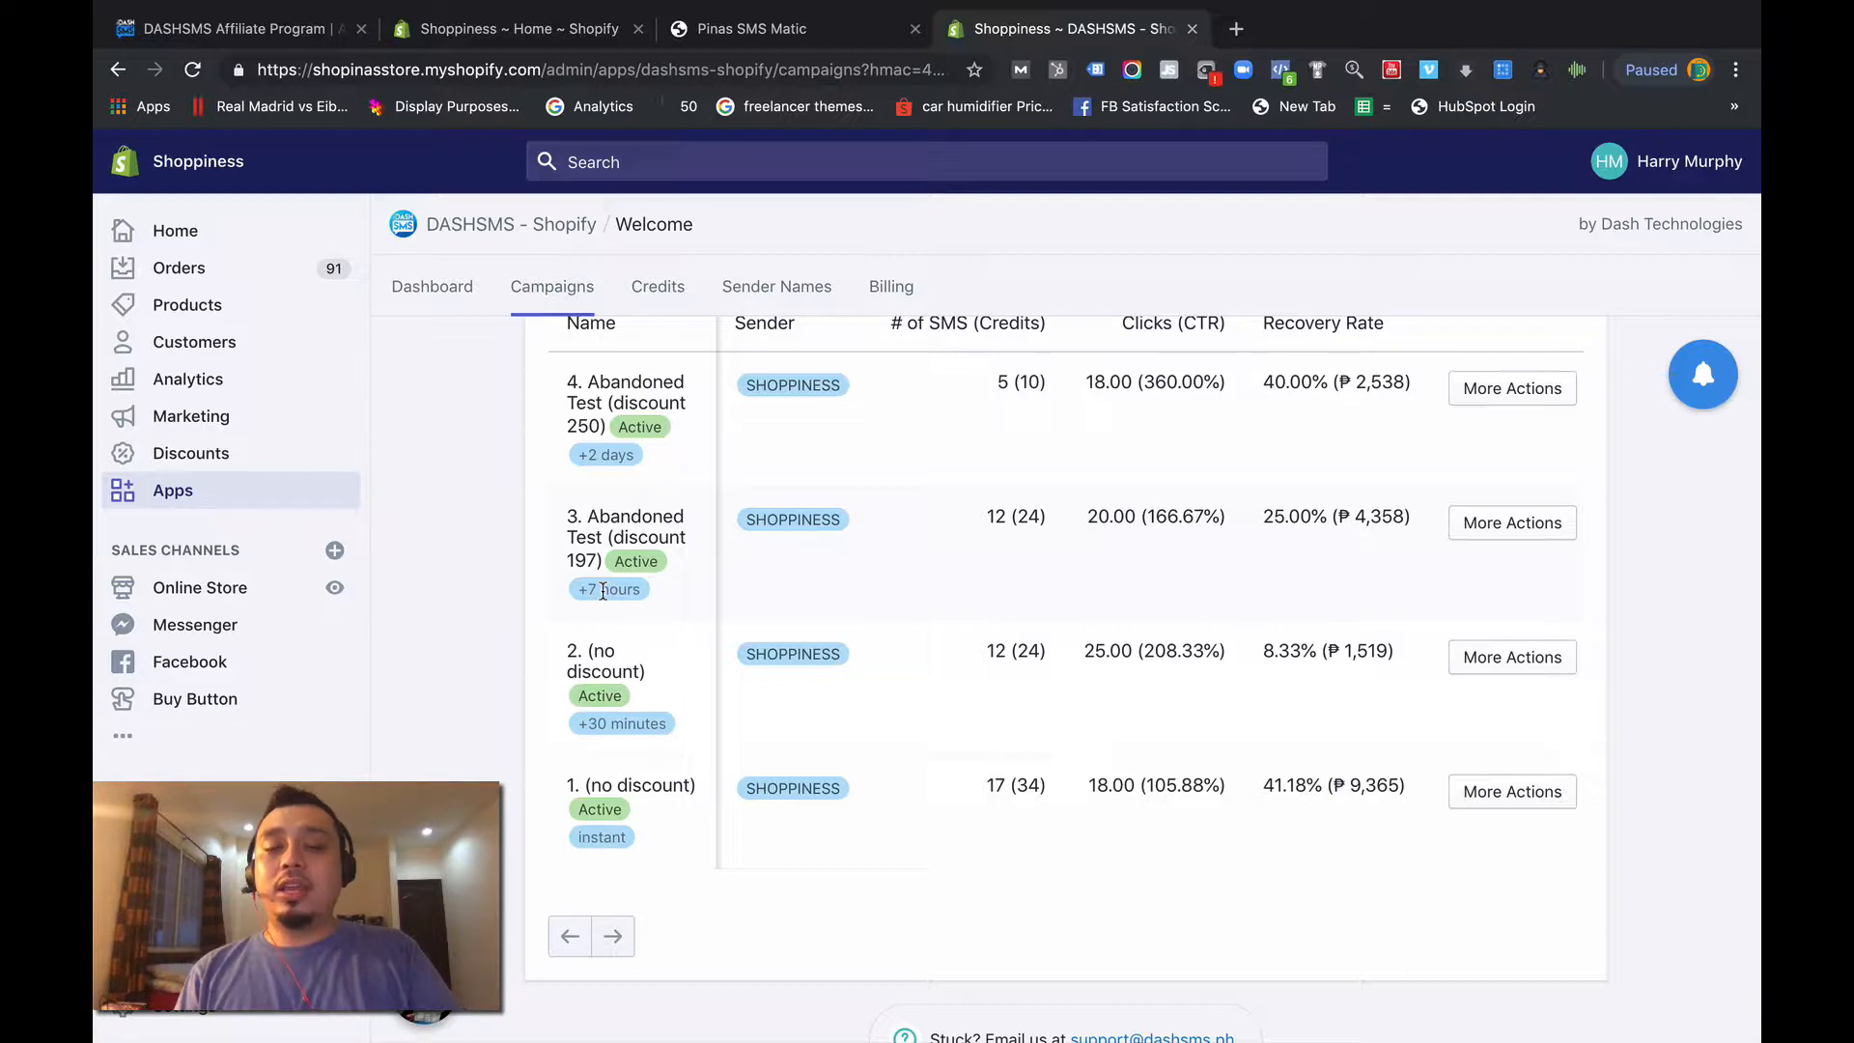
drag(576, 591, 648, 595)
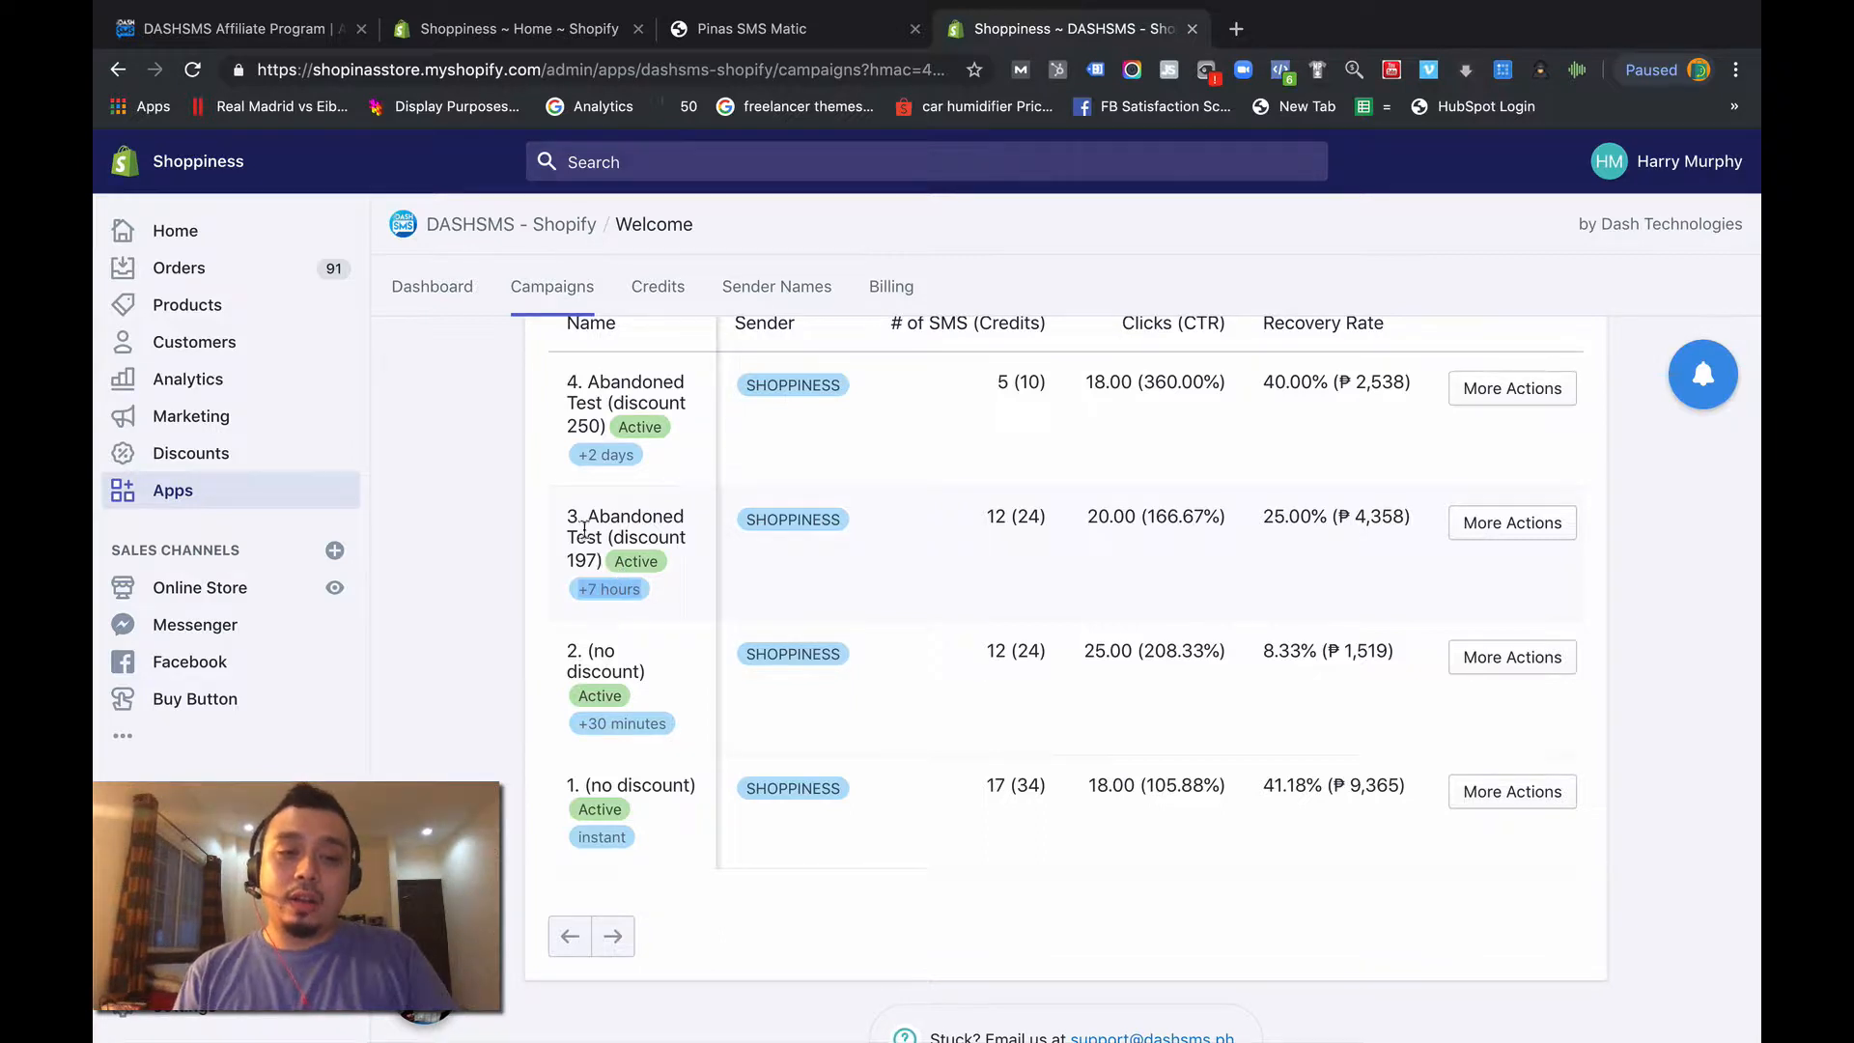
drag(586, 518, 659, 539)
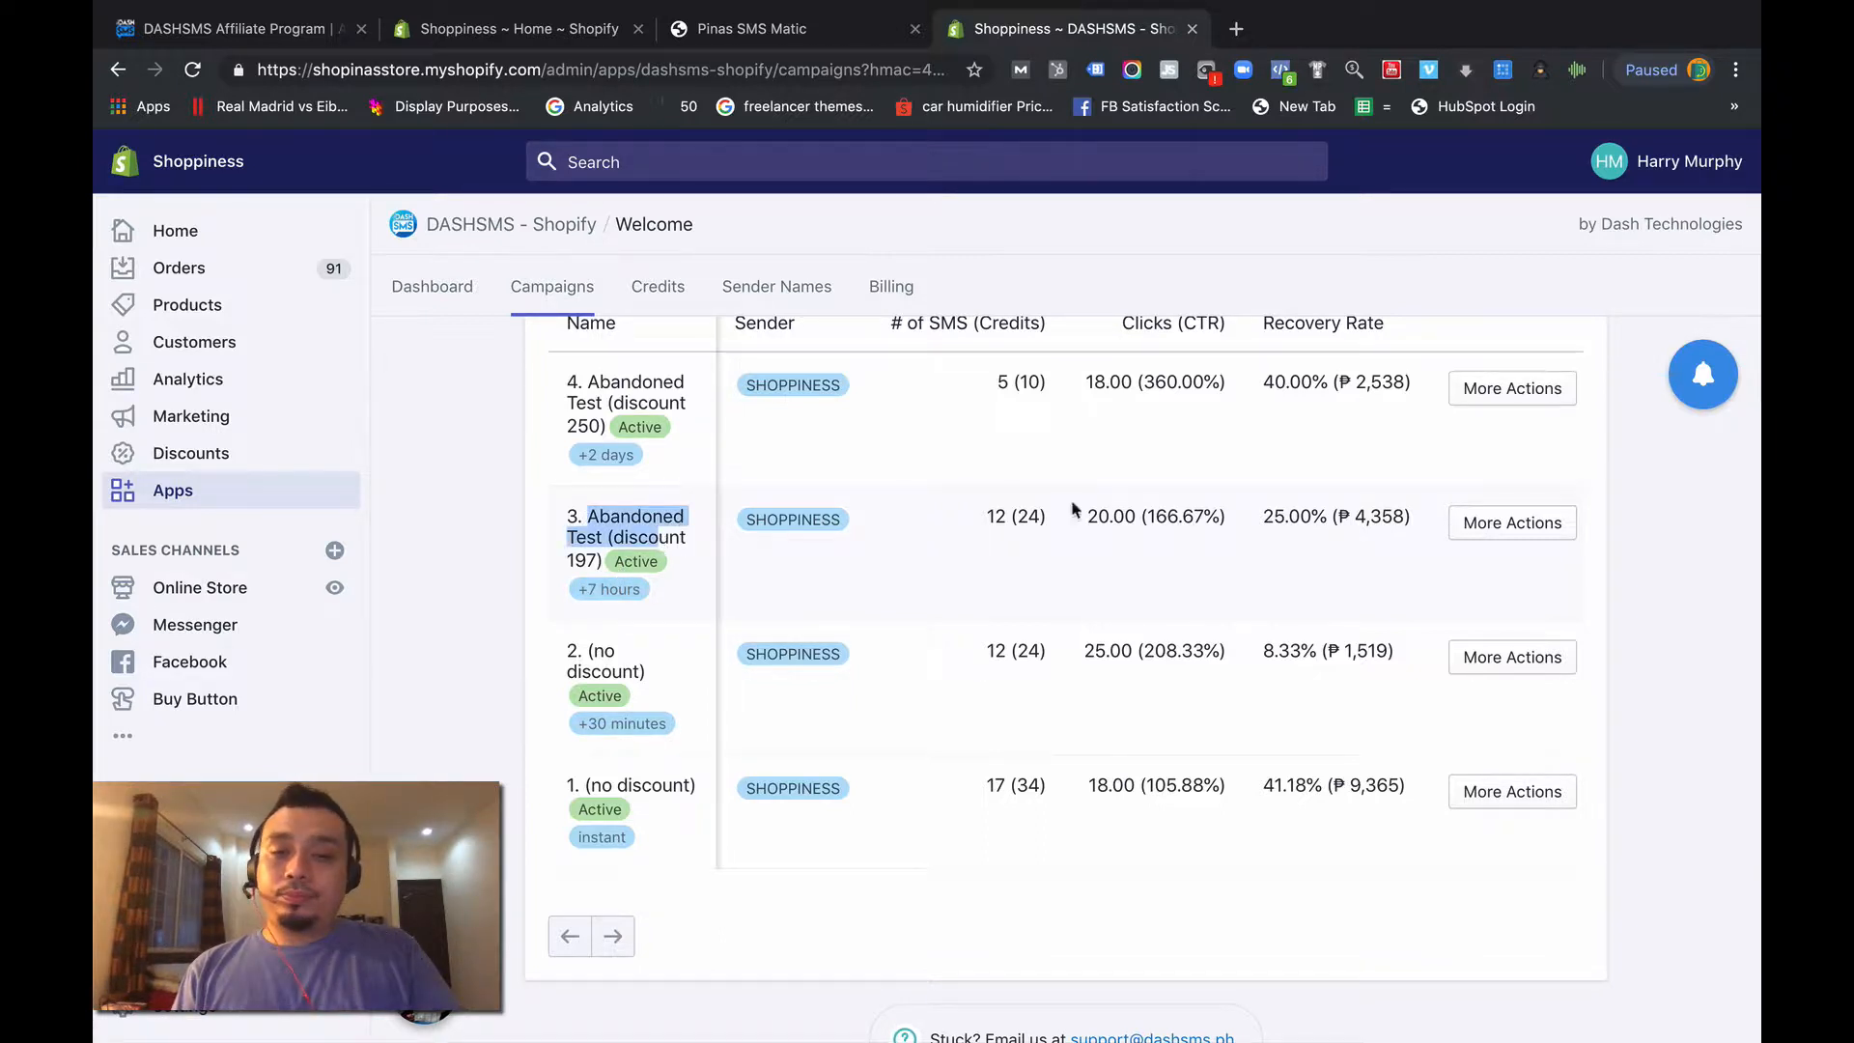
click(1478, 530)
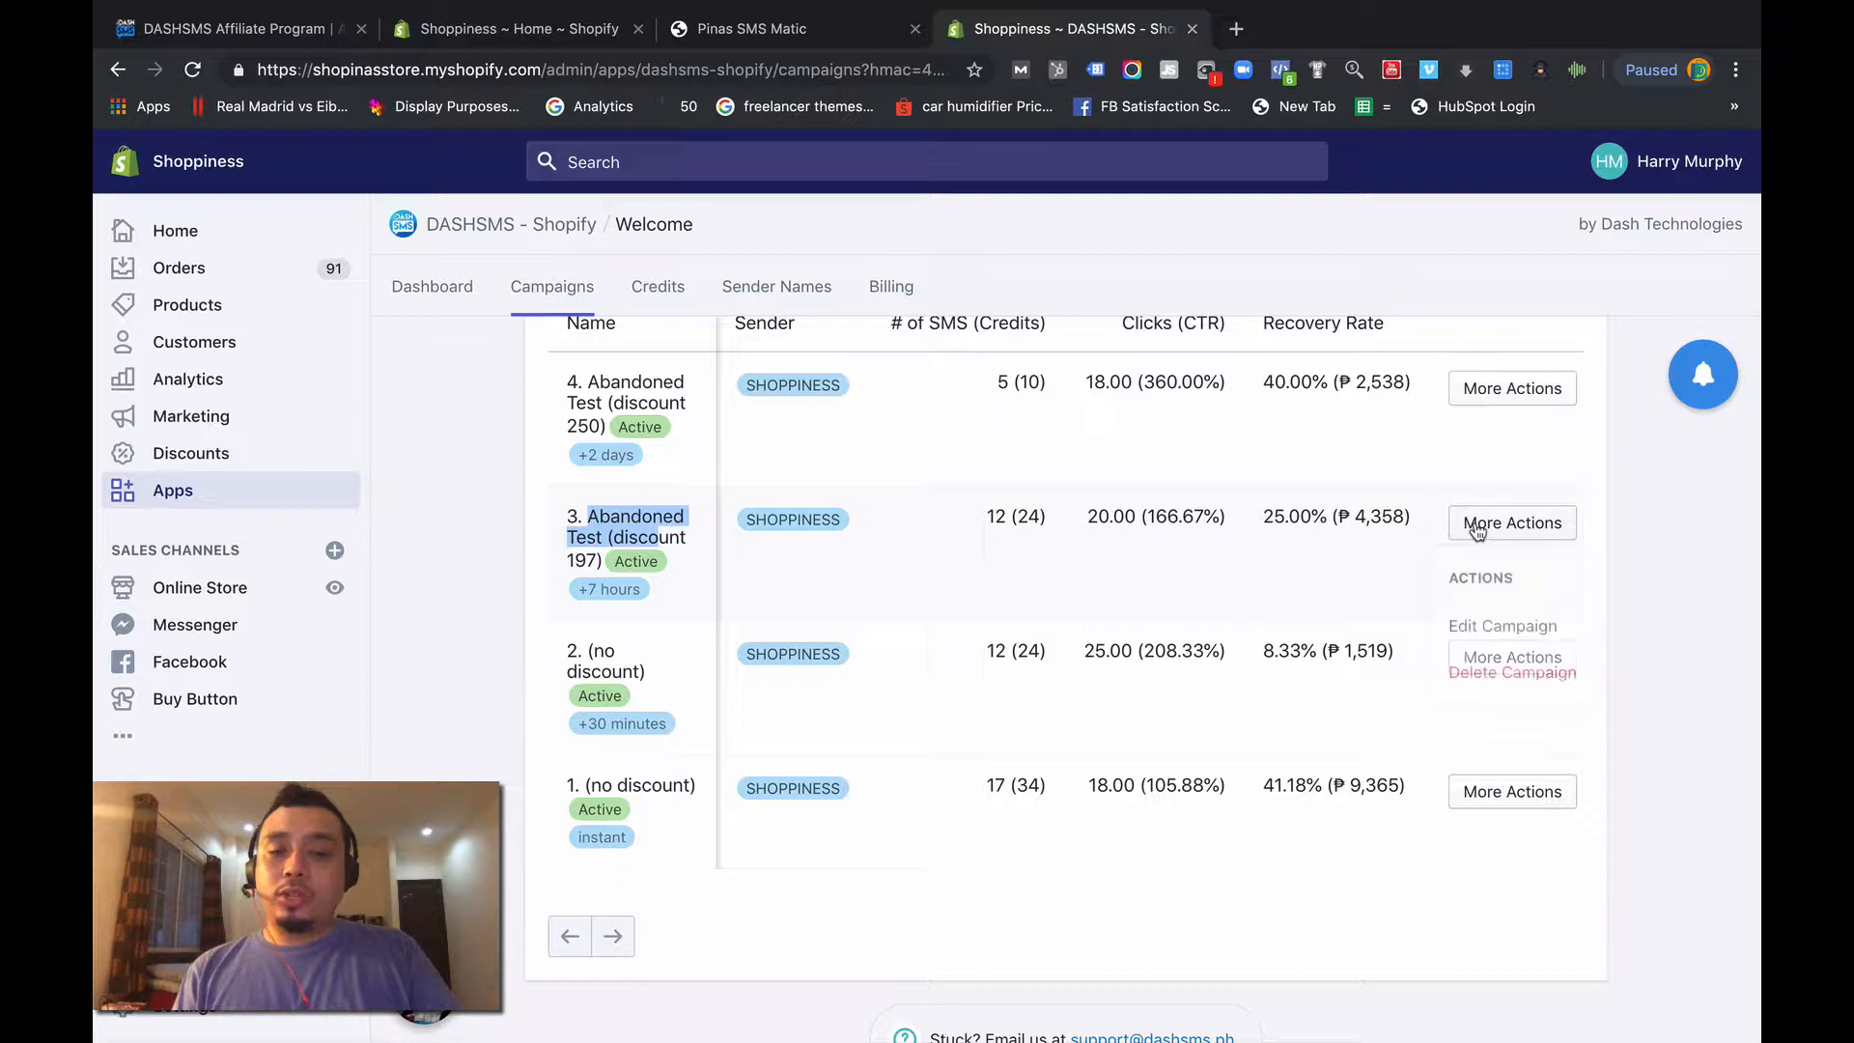
click(1480, 625)
scroll(1132, 550, down, 2)
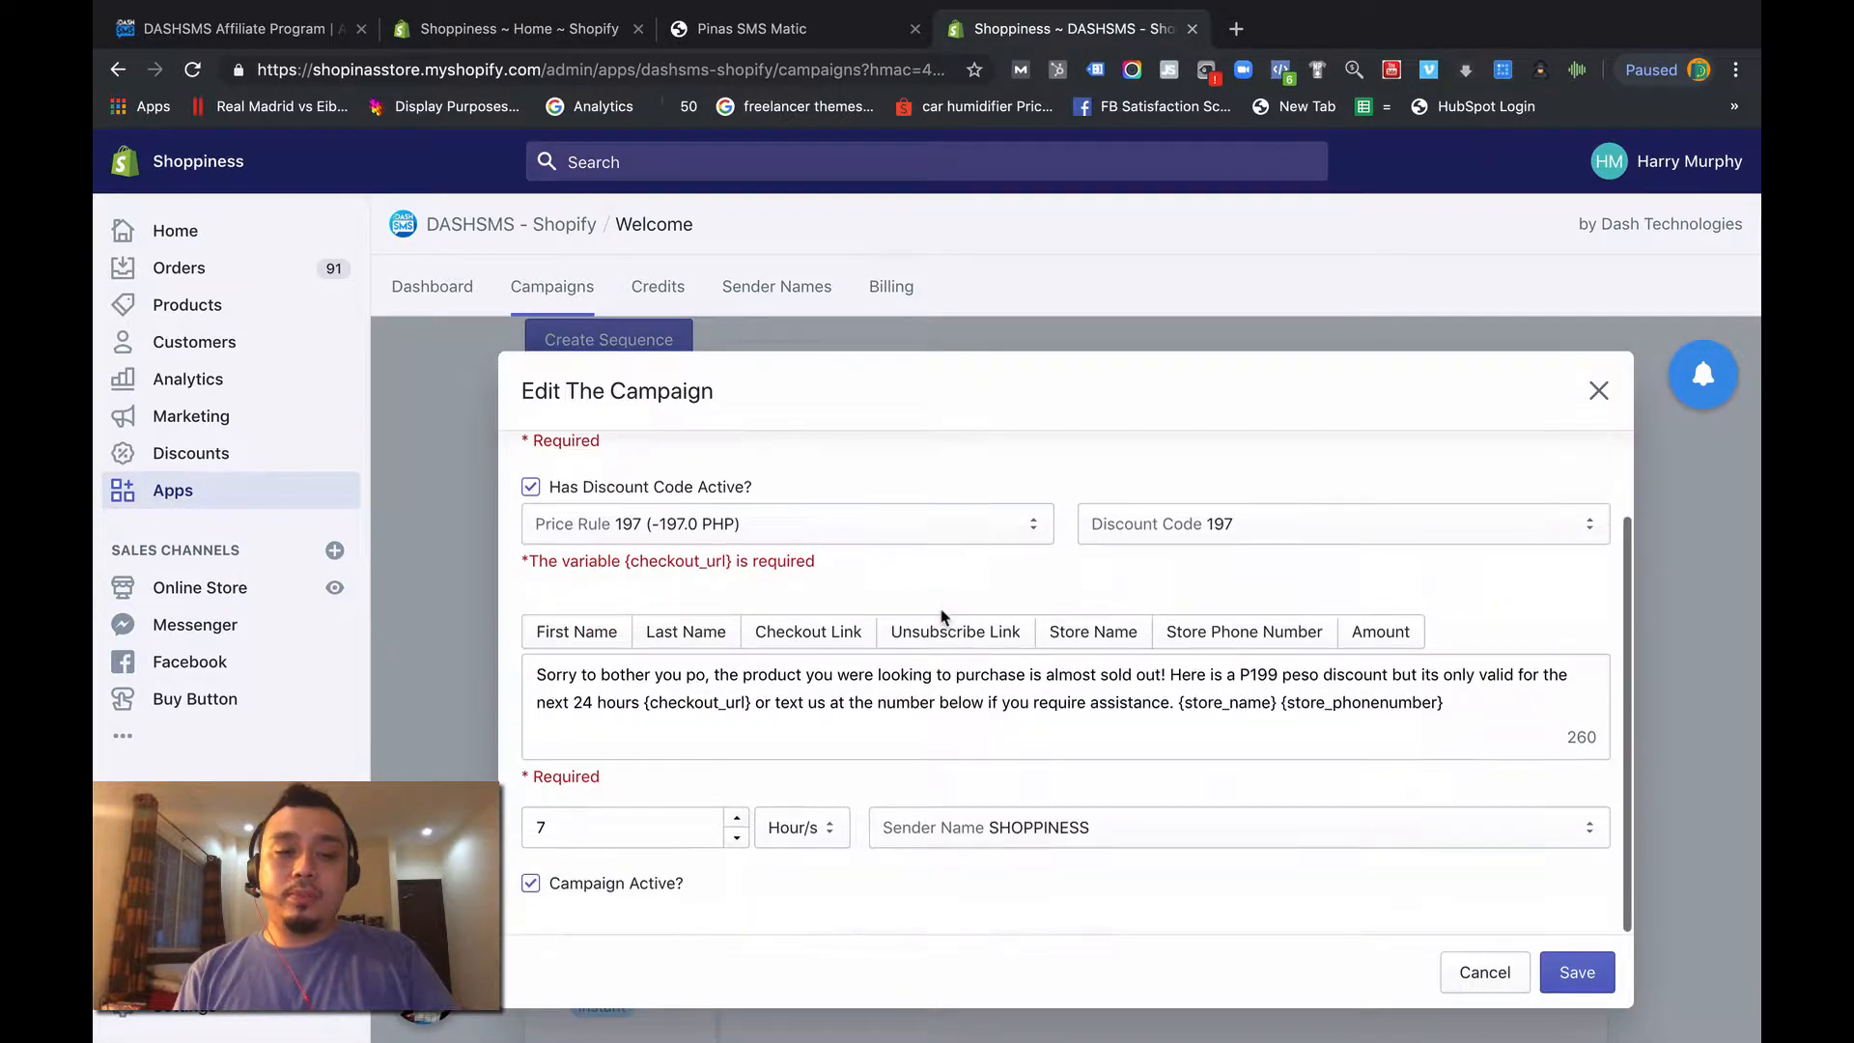
click(684, 673)
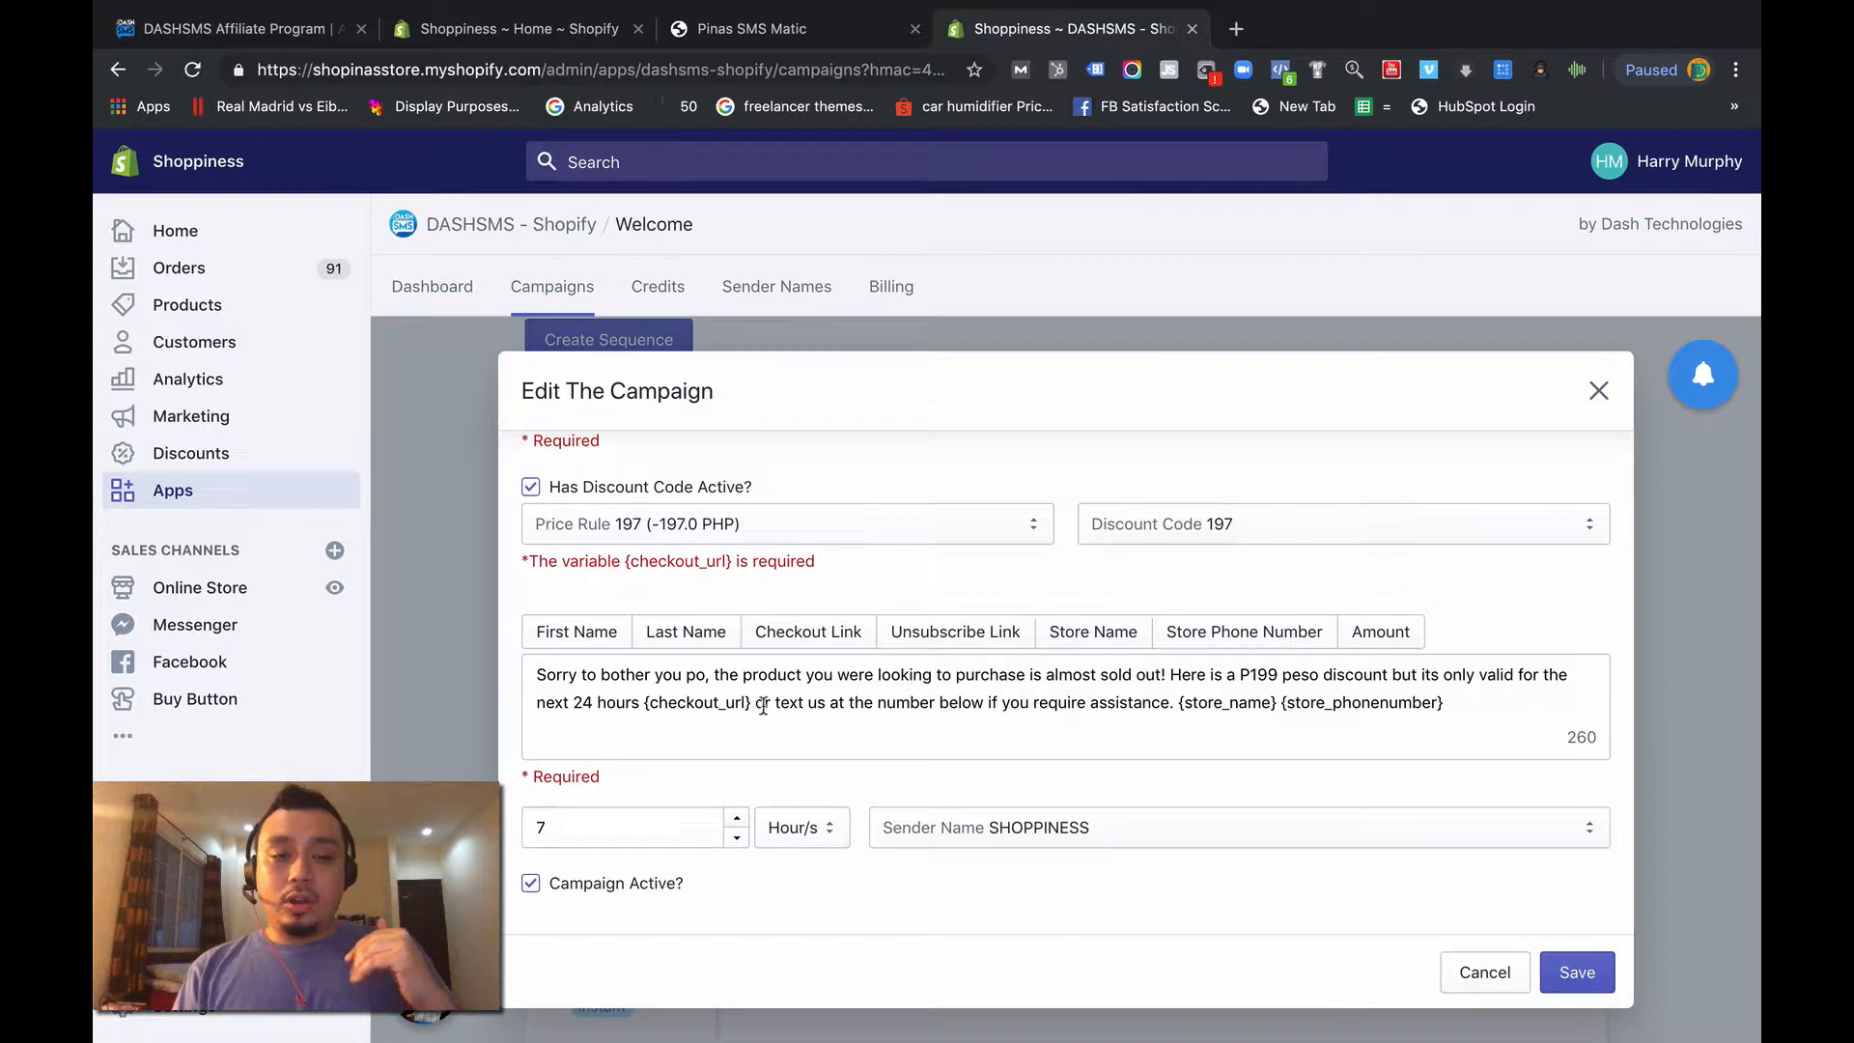
click(646, 703)
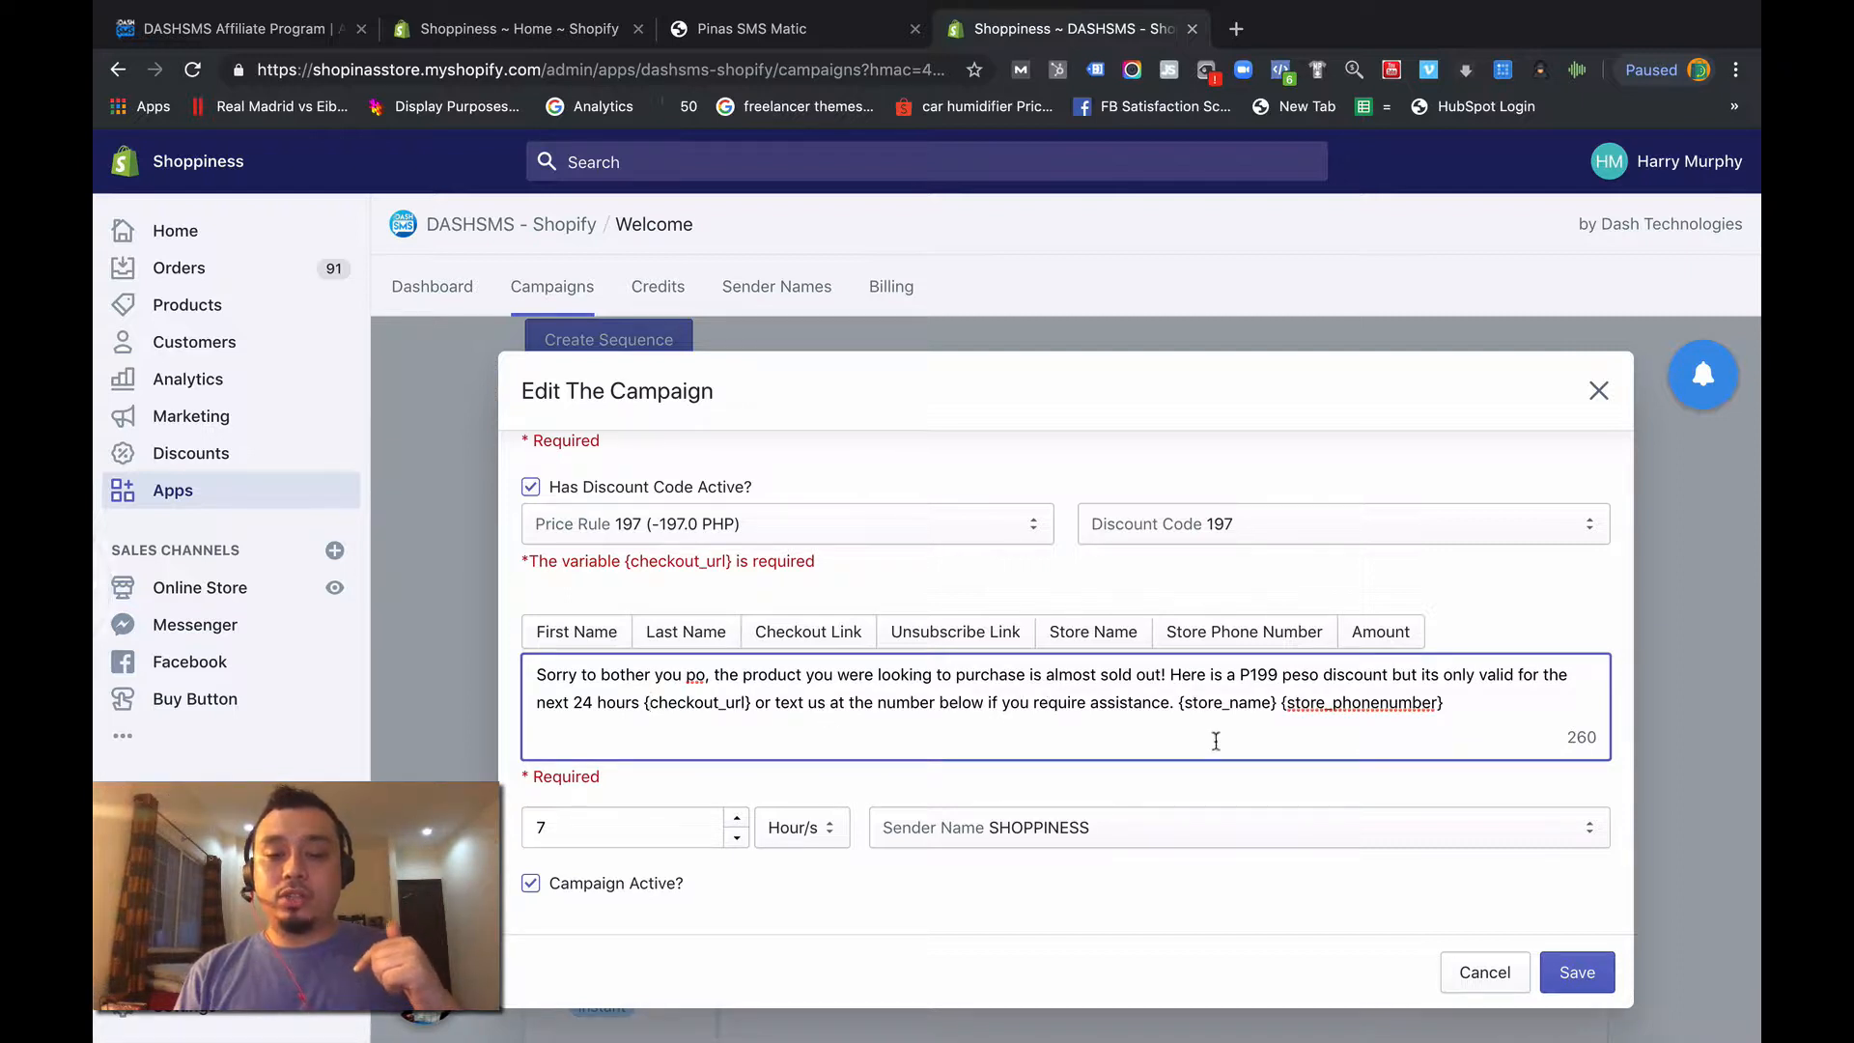
- Keep the price rule 197 (-197.0 PHP) and discount code 197 selected for the campaign and save it
scroll(1400, 705, up, 1)
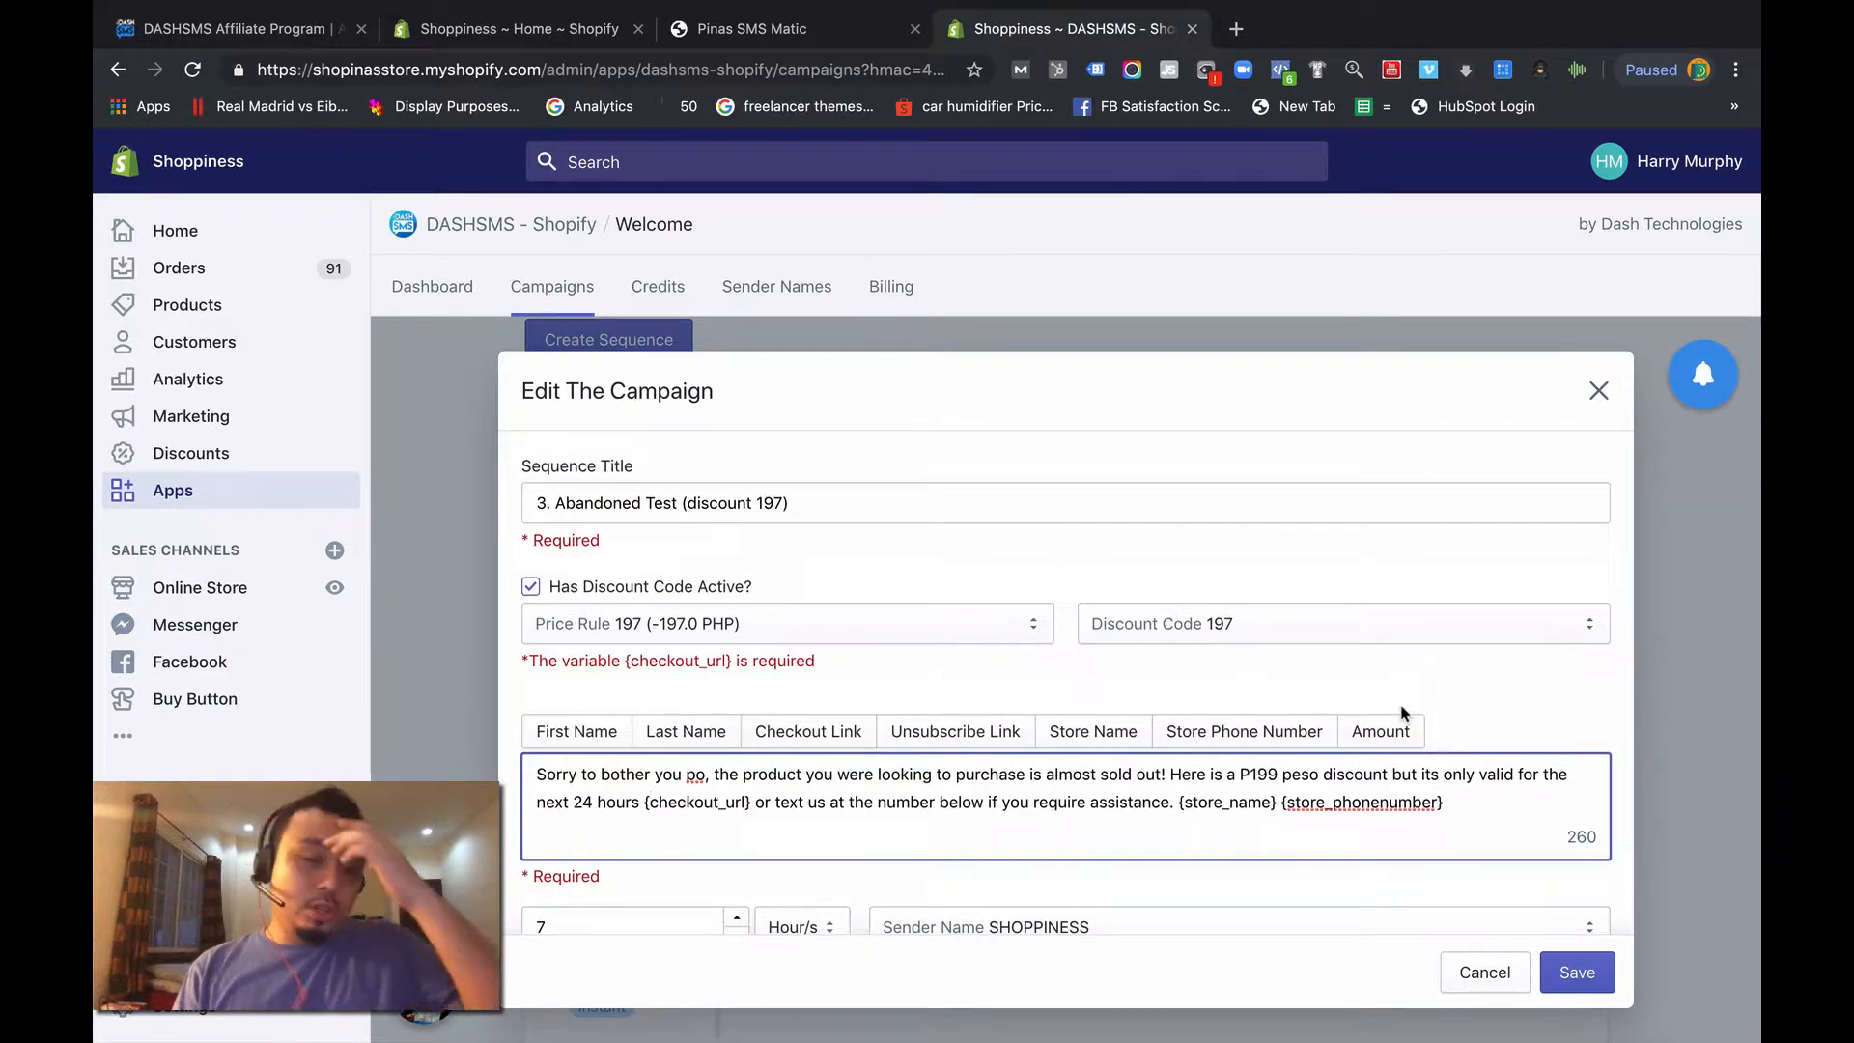
click(530, 589)
click(541, 588)
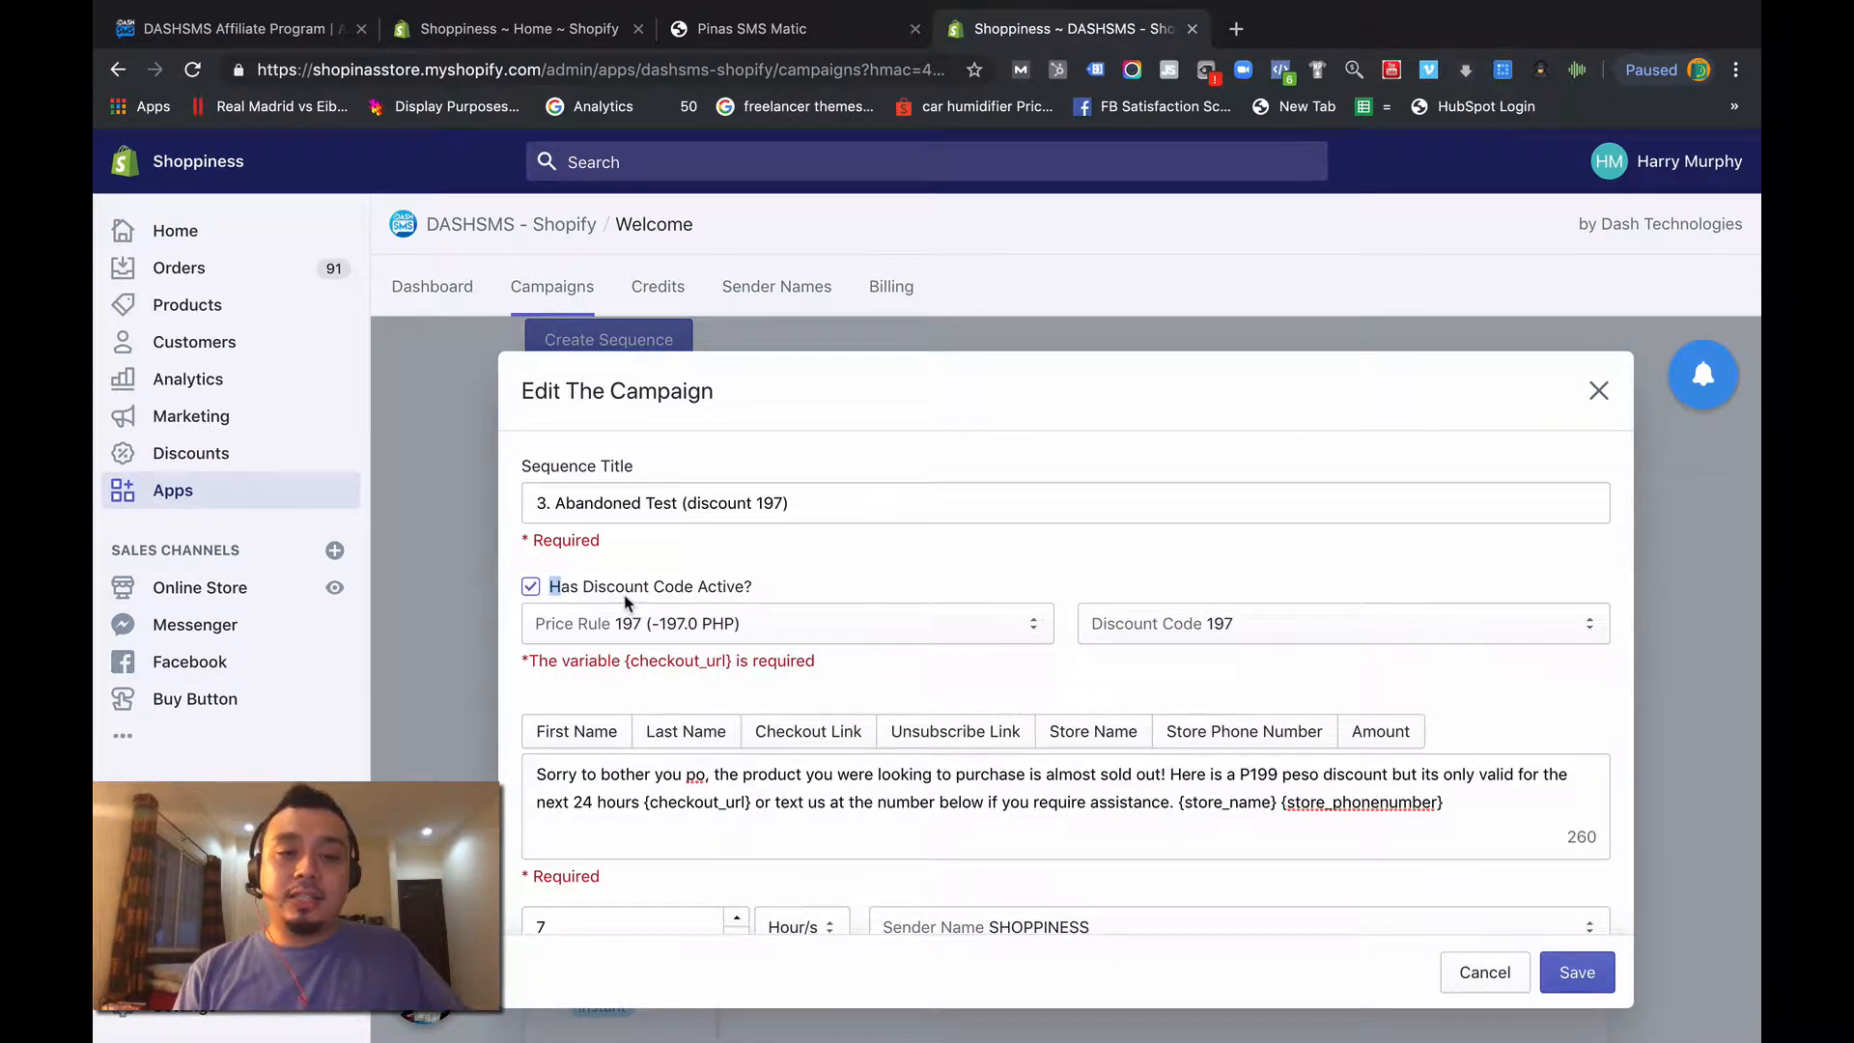
click(635, 628)
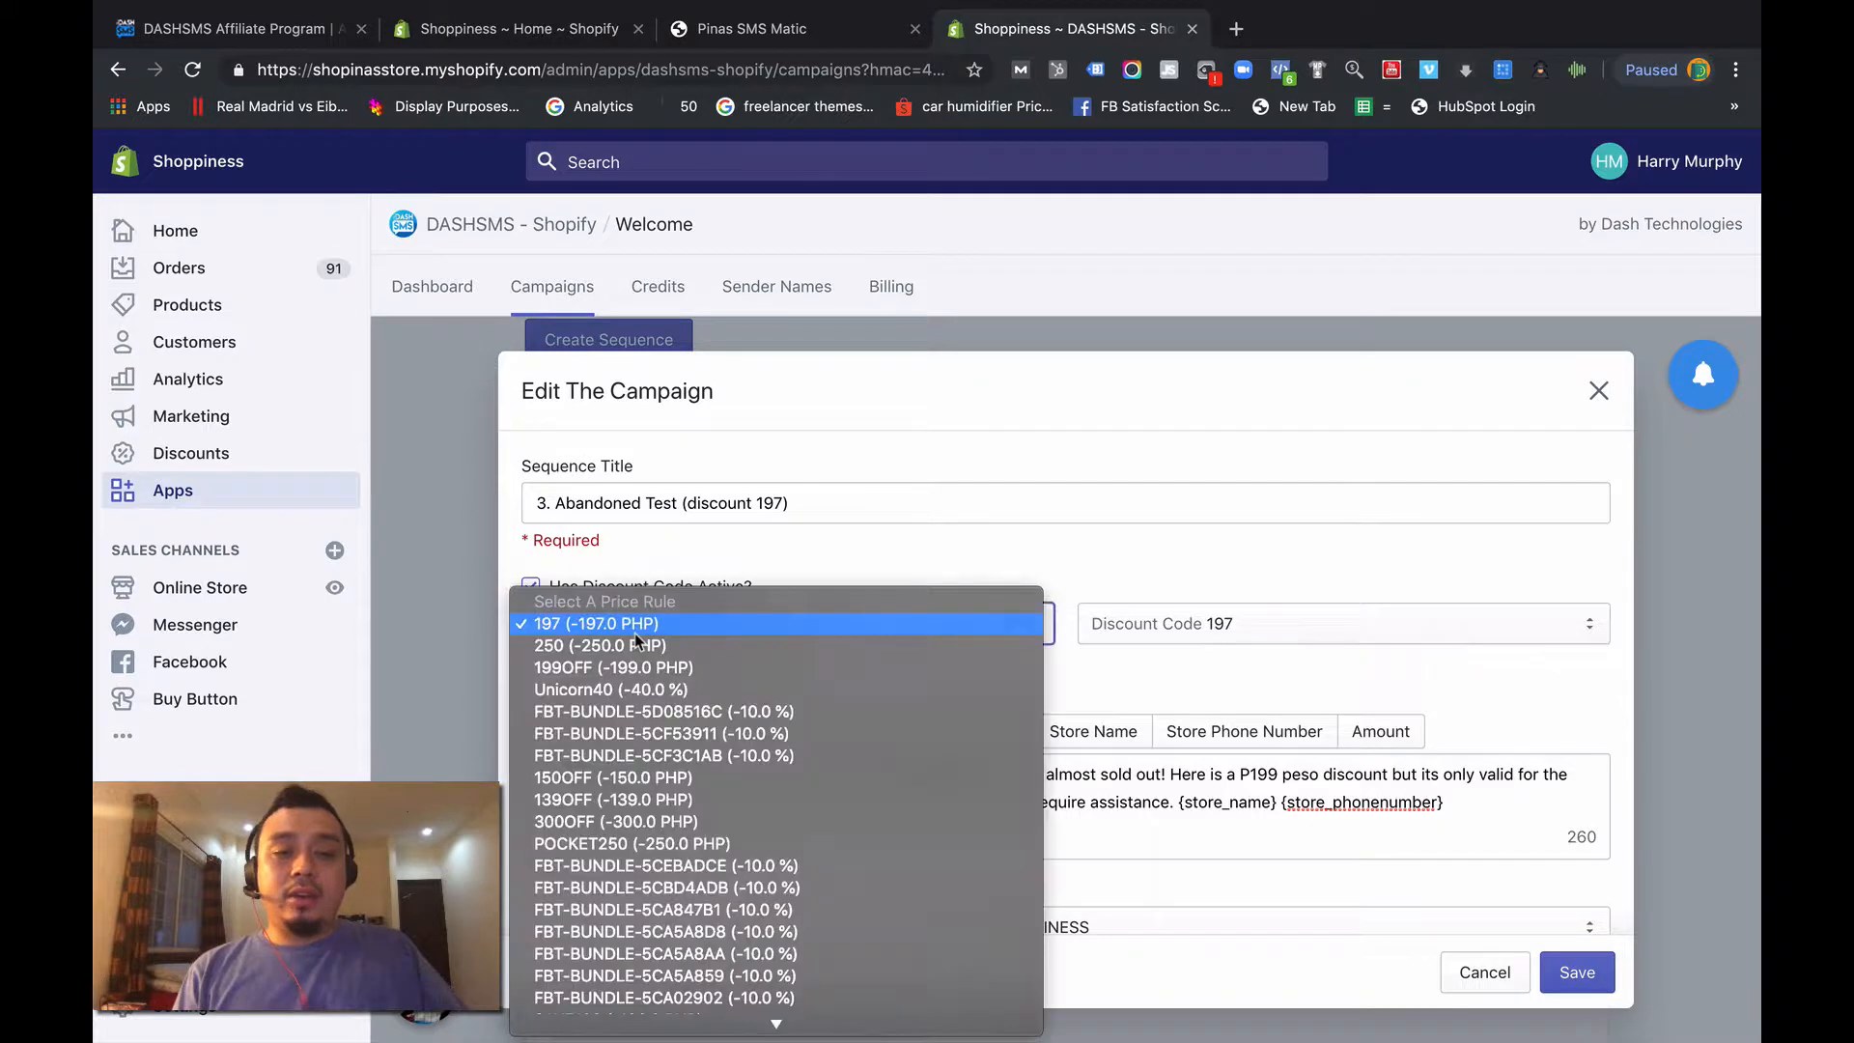
click(634, 632)
click(1104, 625)
click(1104, 624)
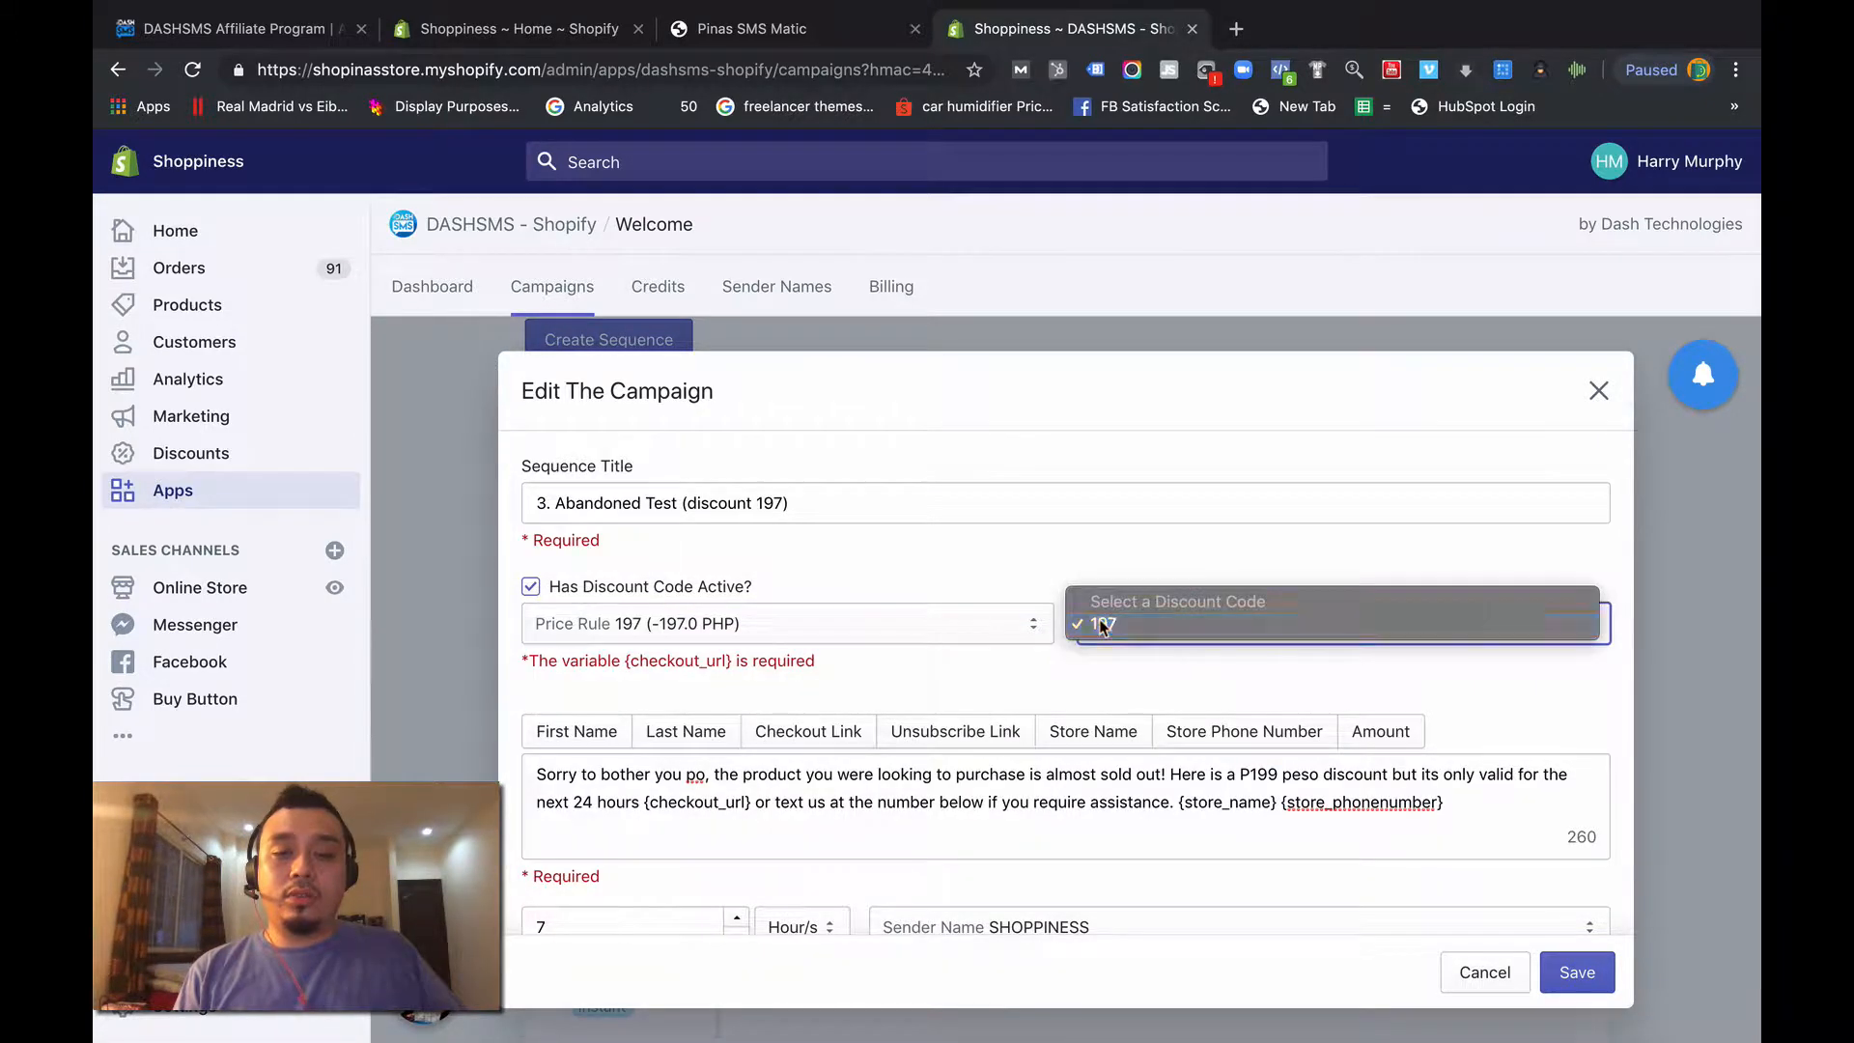
click(1577, 972)
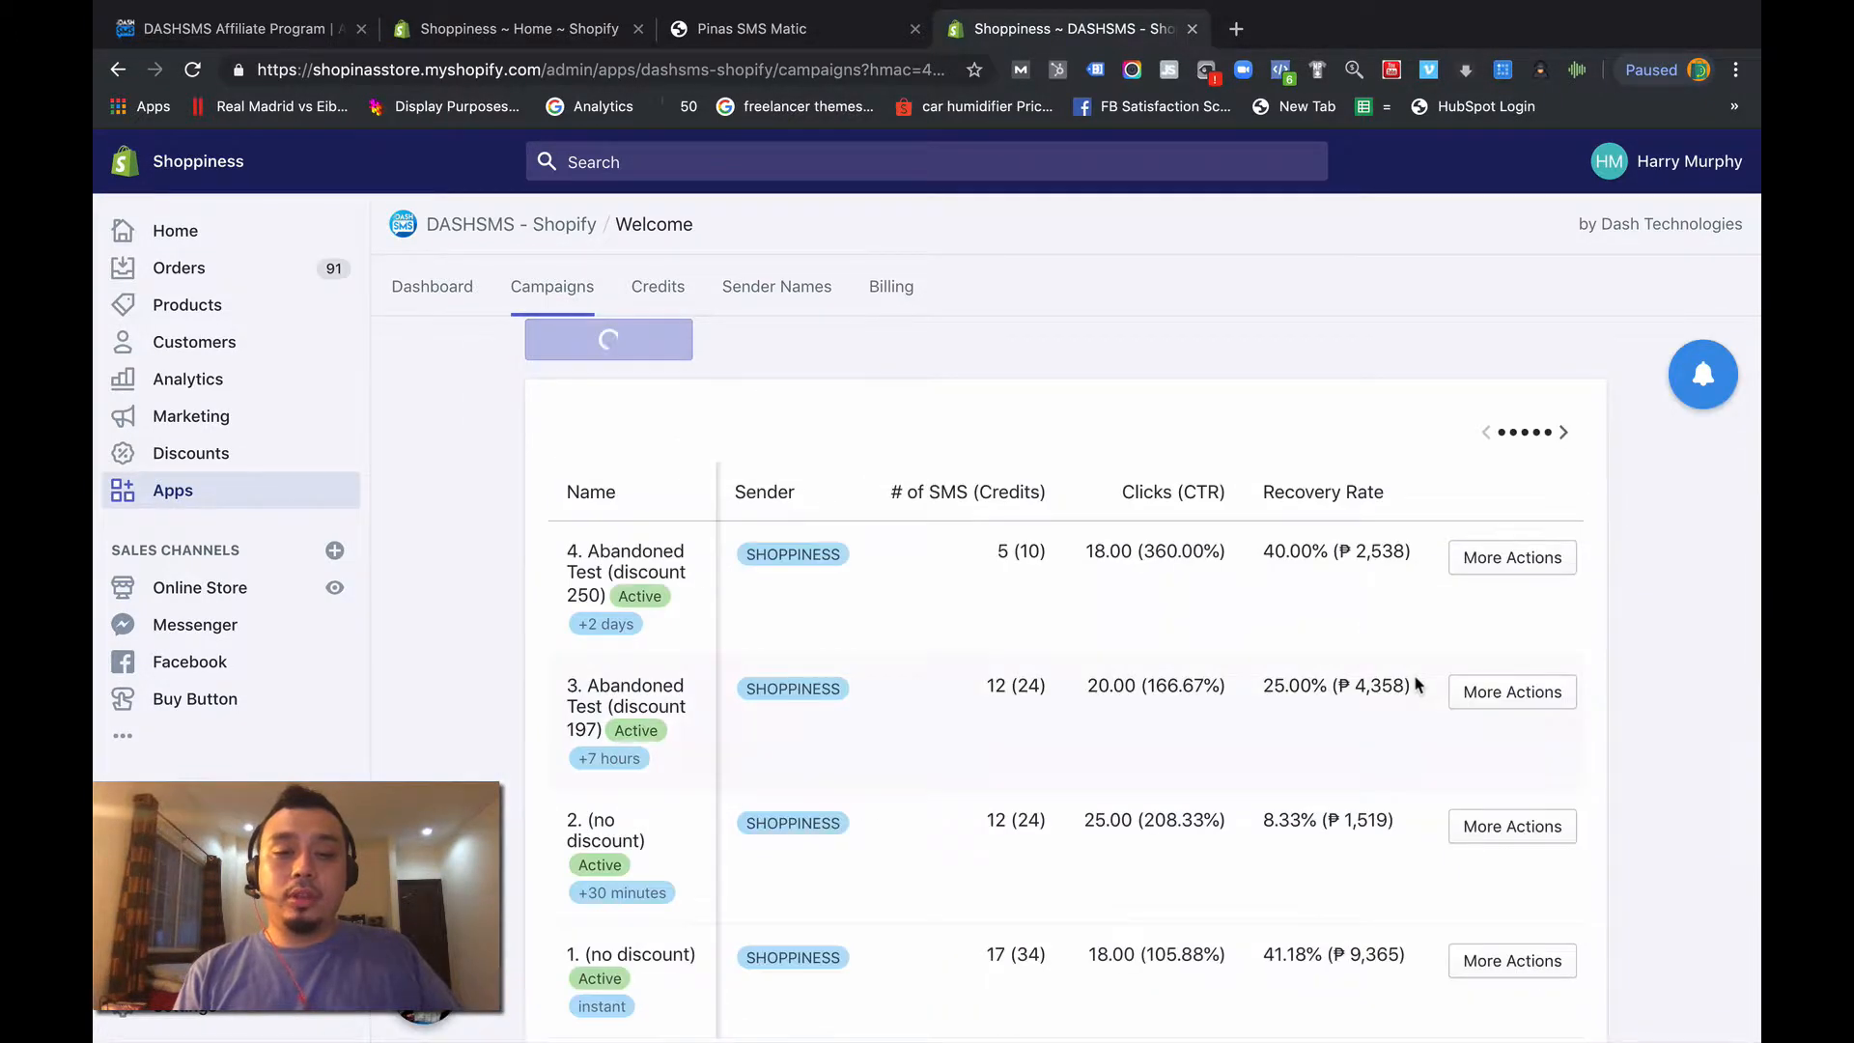
- Delete the extra space before {checkout_url} in the message of "4. Abandoned Test (discount 250)" and save the campaign
click(1487, 565)
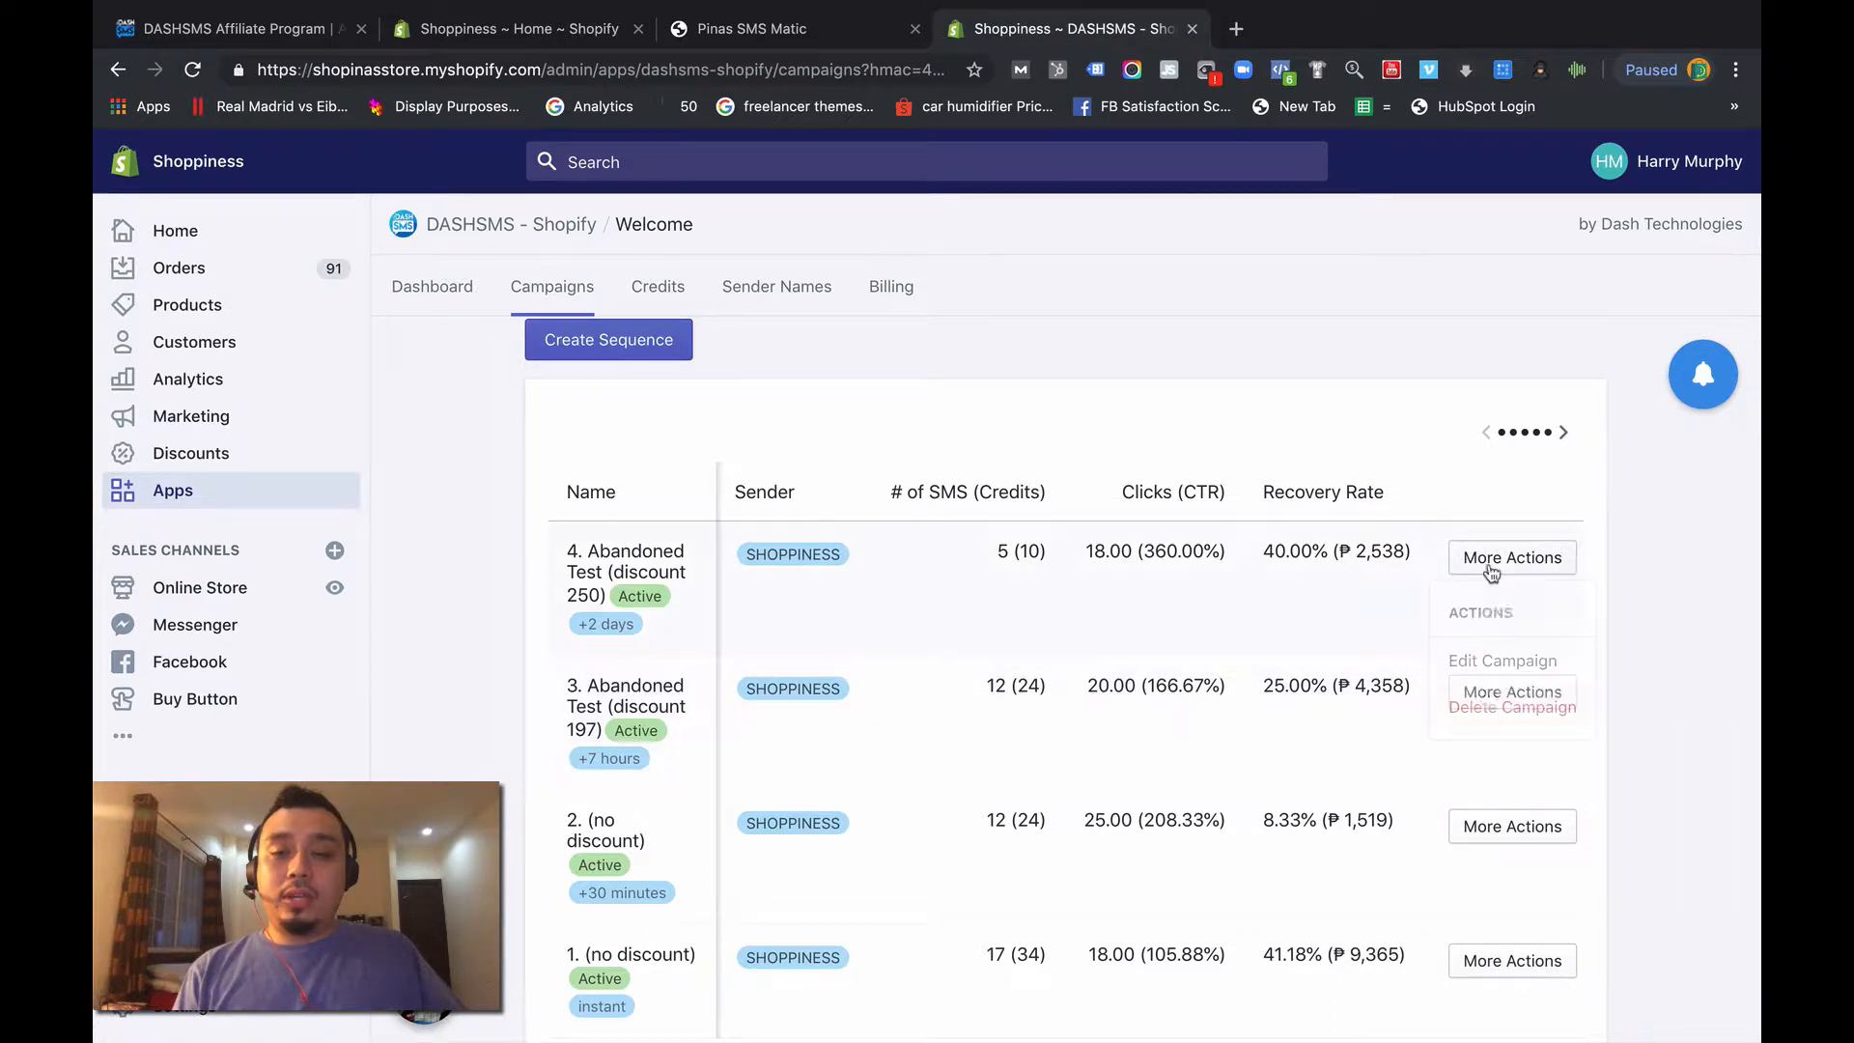
click(1495, 661)
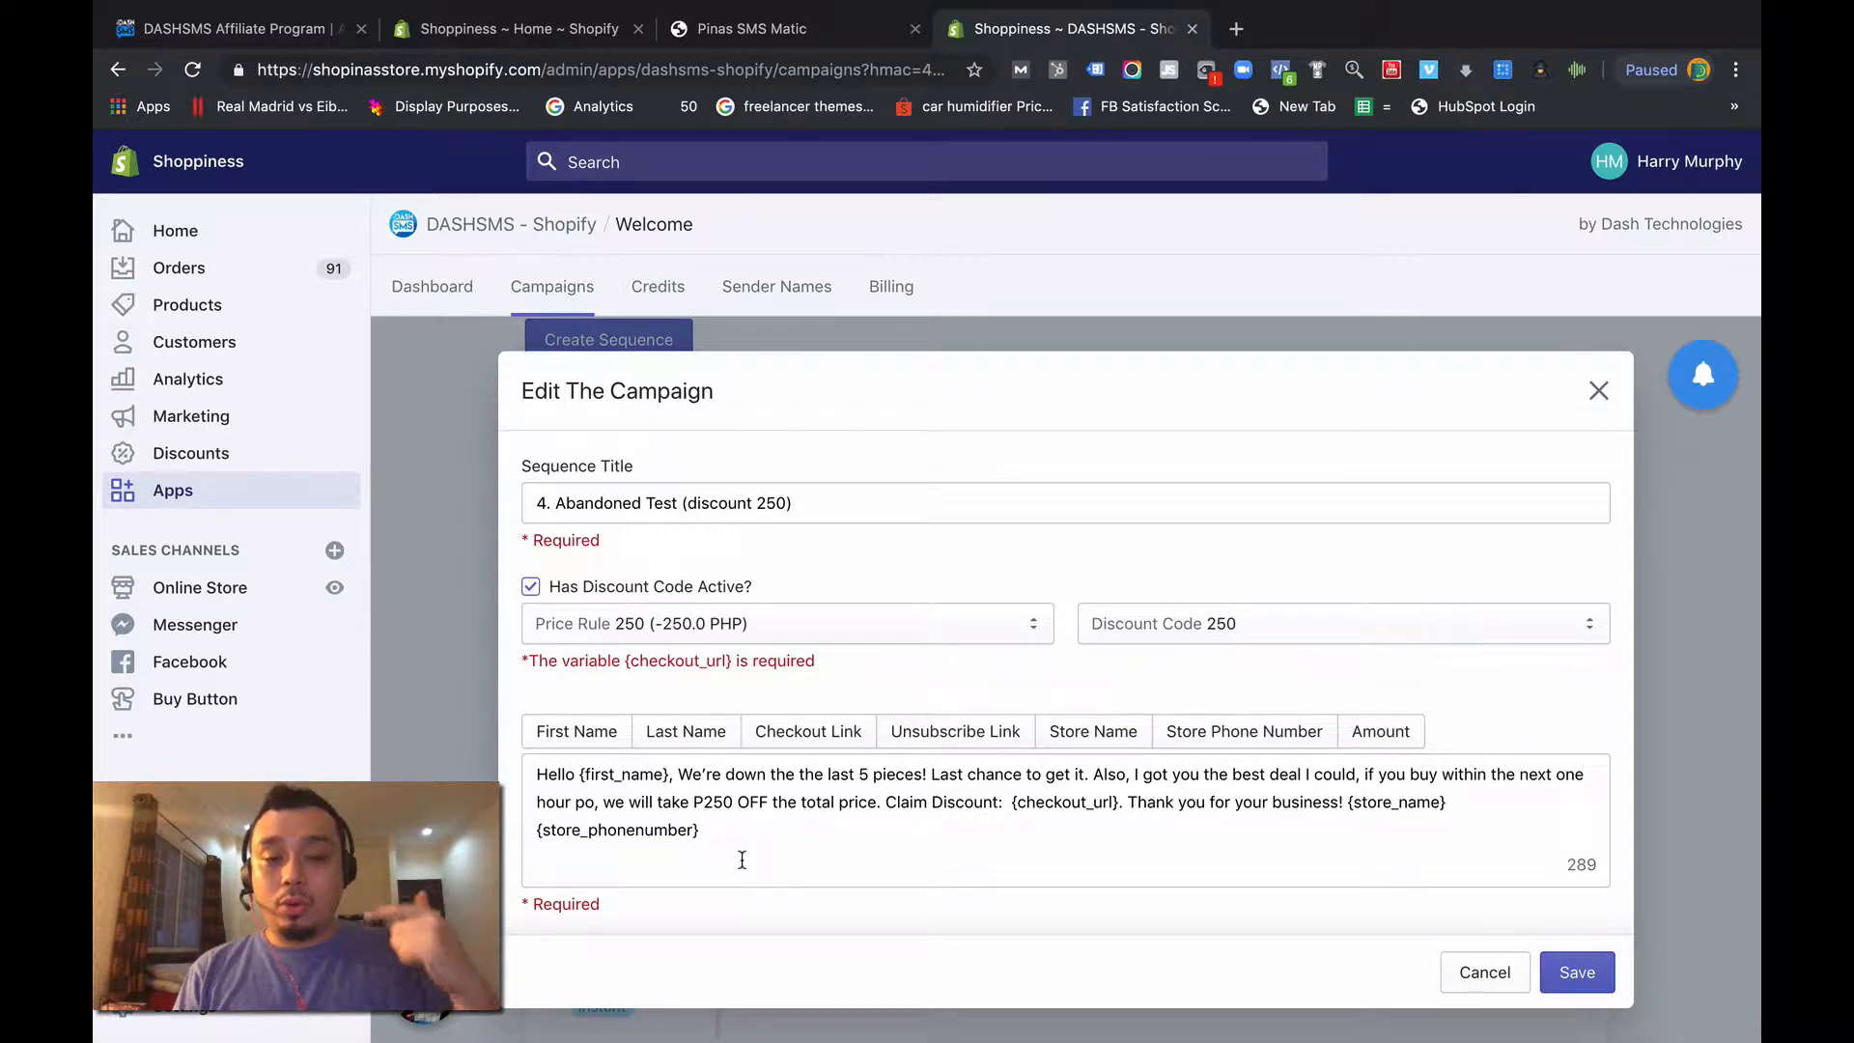
click(1018, 801)
key(BackSpace)
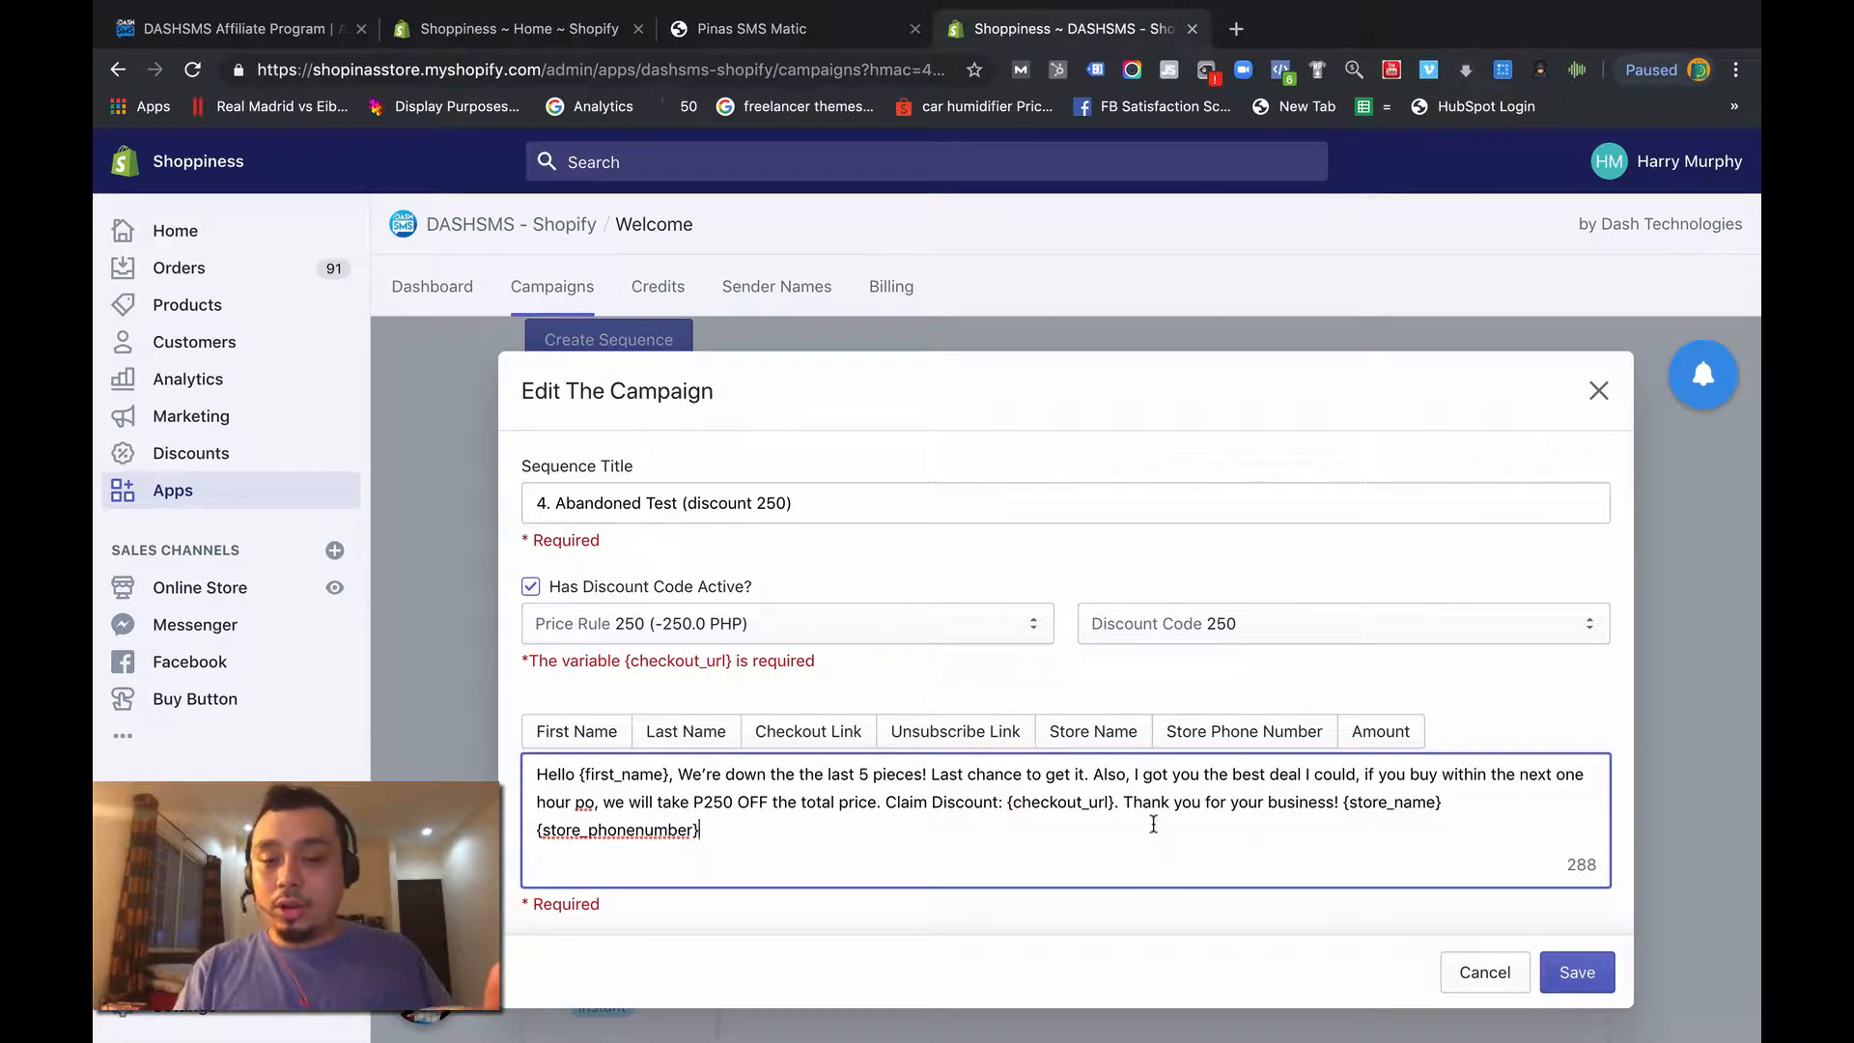
click(1565, 972)
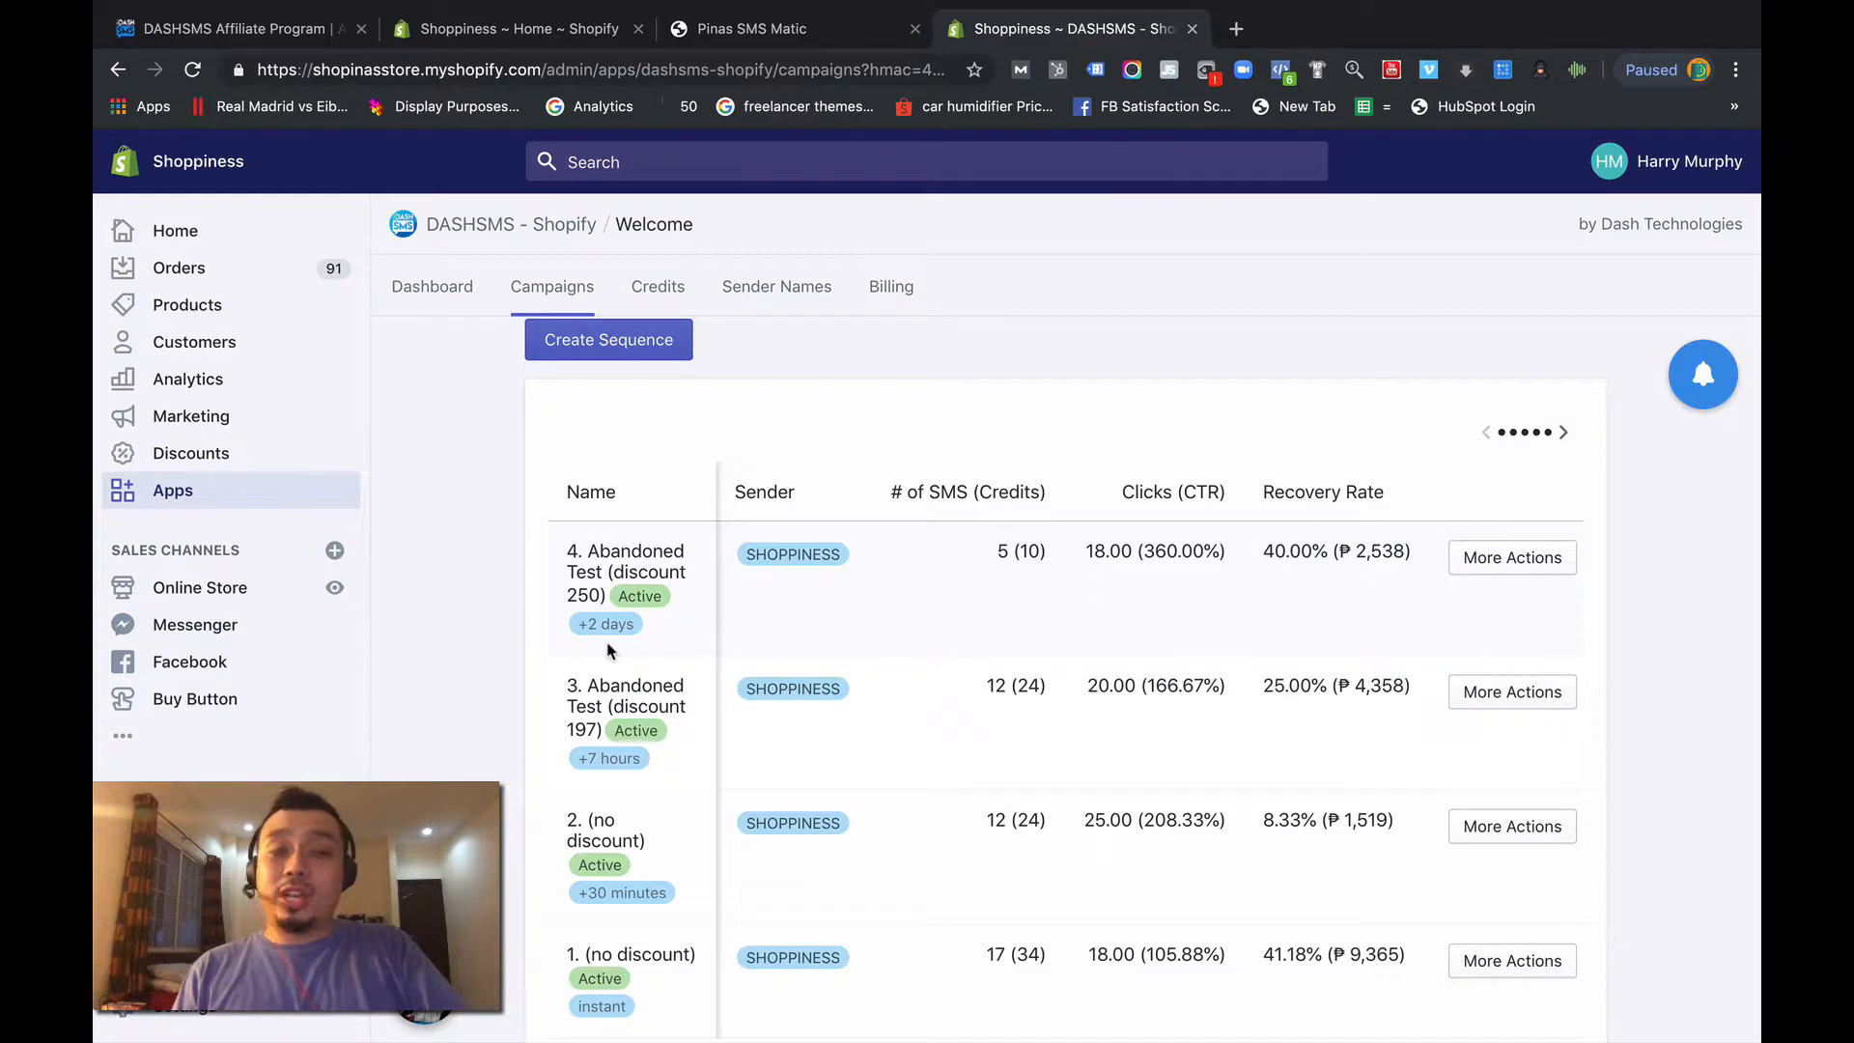
- Start a new discount code in the store's discounts and enter 160 as the code
click(221, 465)
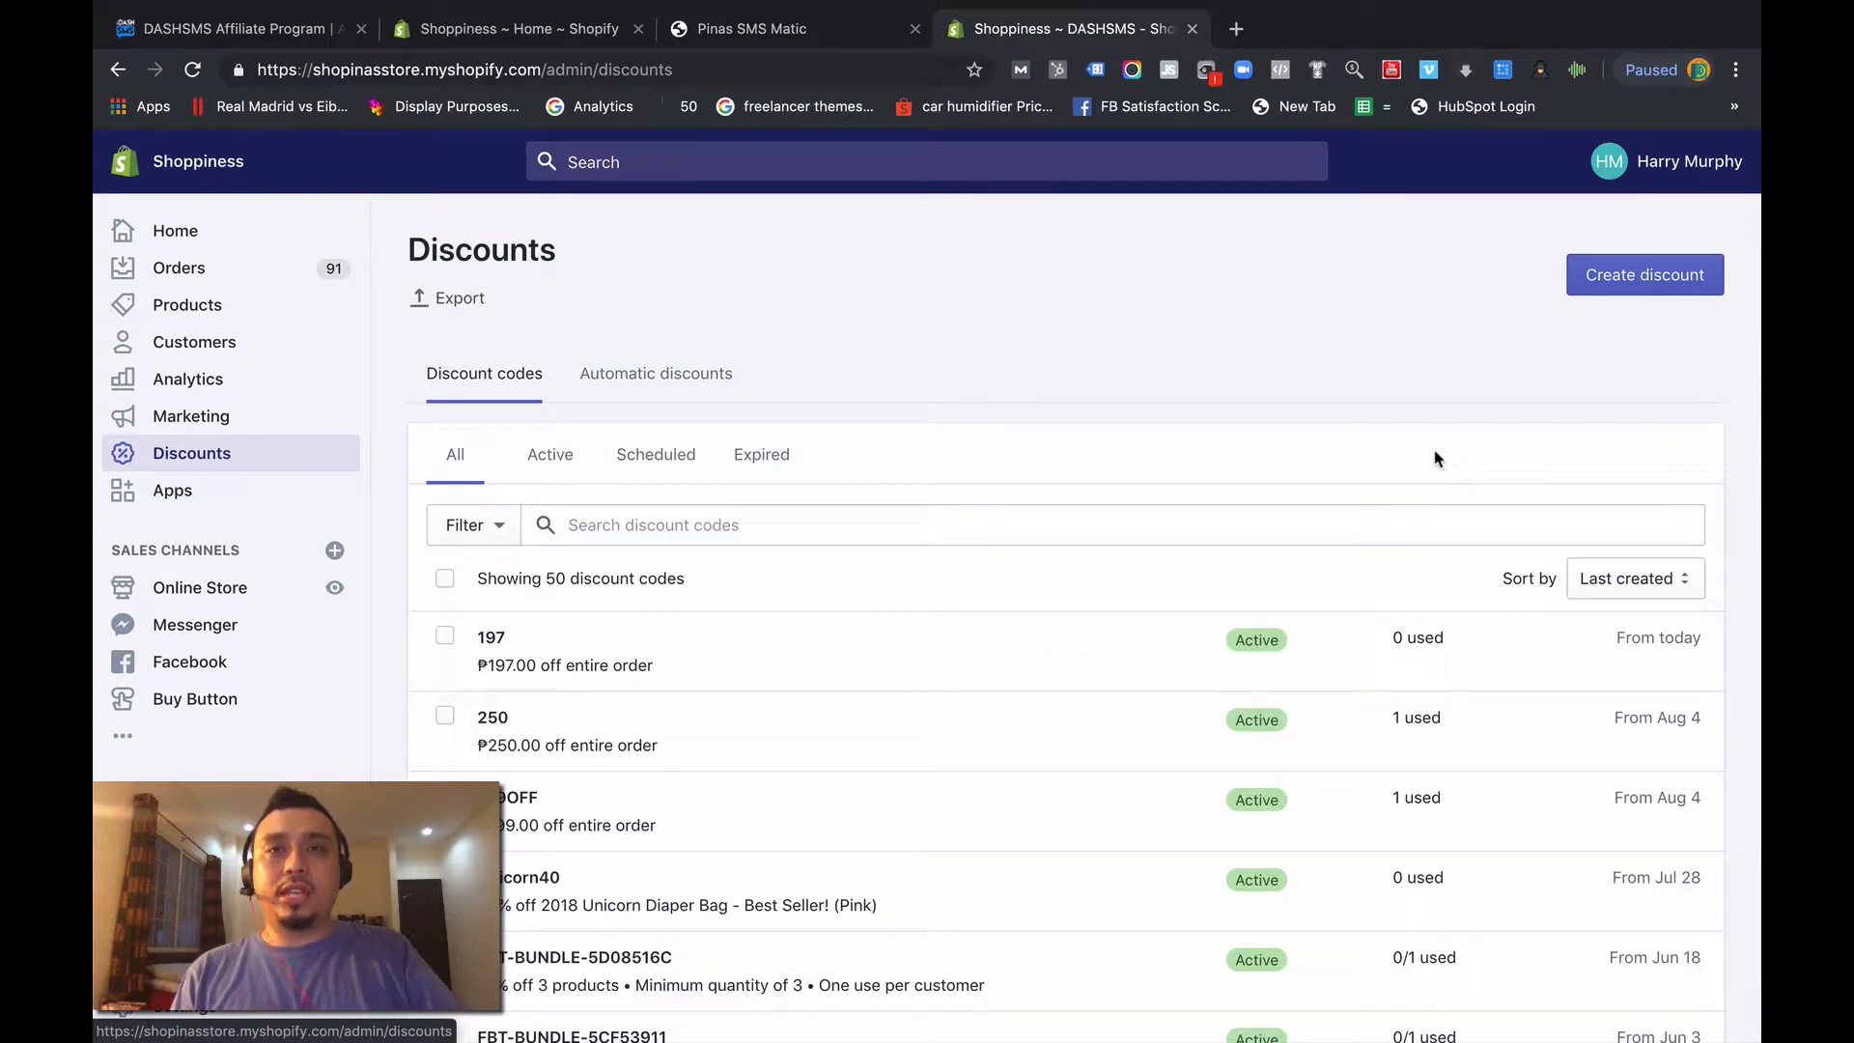
scroll(1449, 430, down, 1)
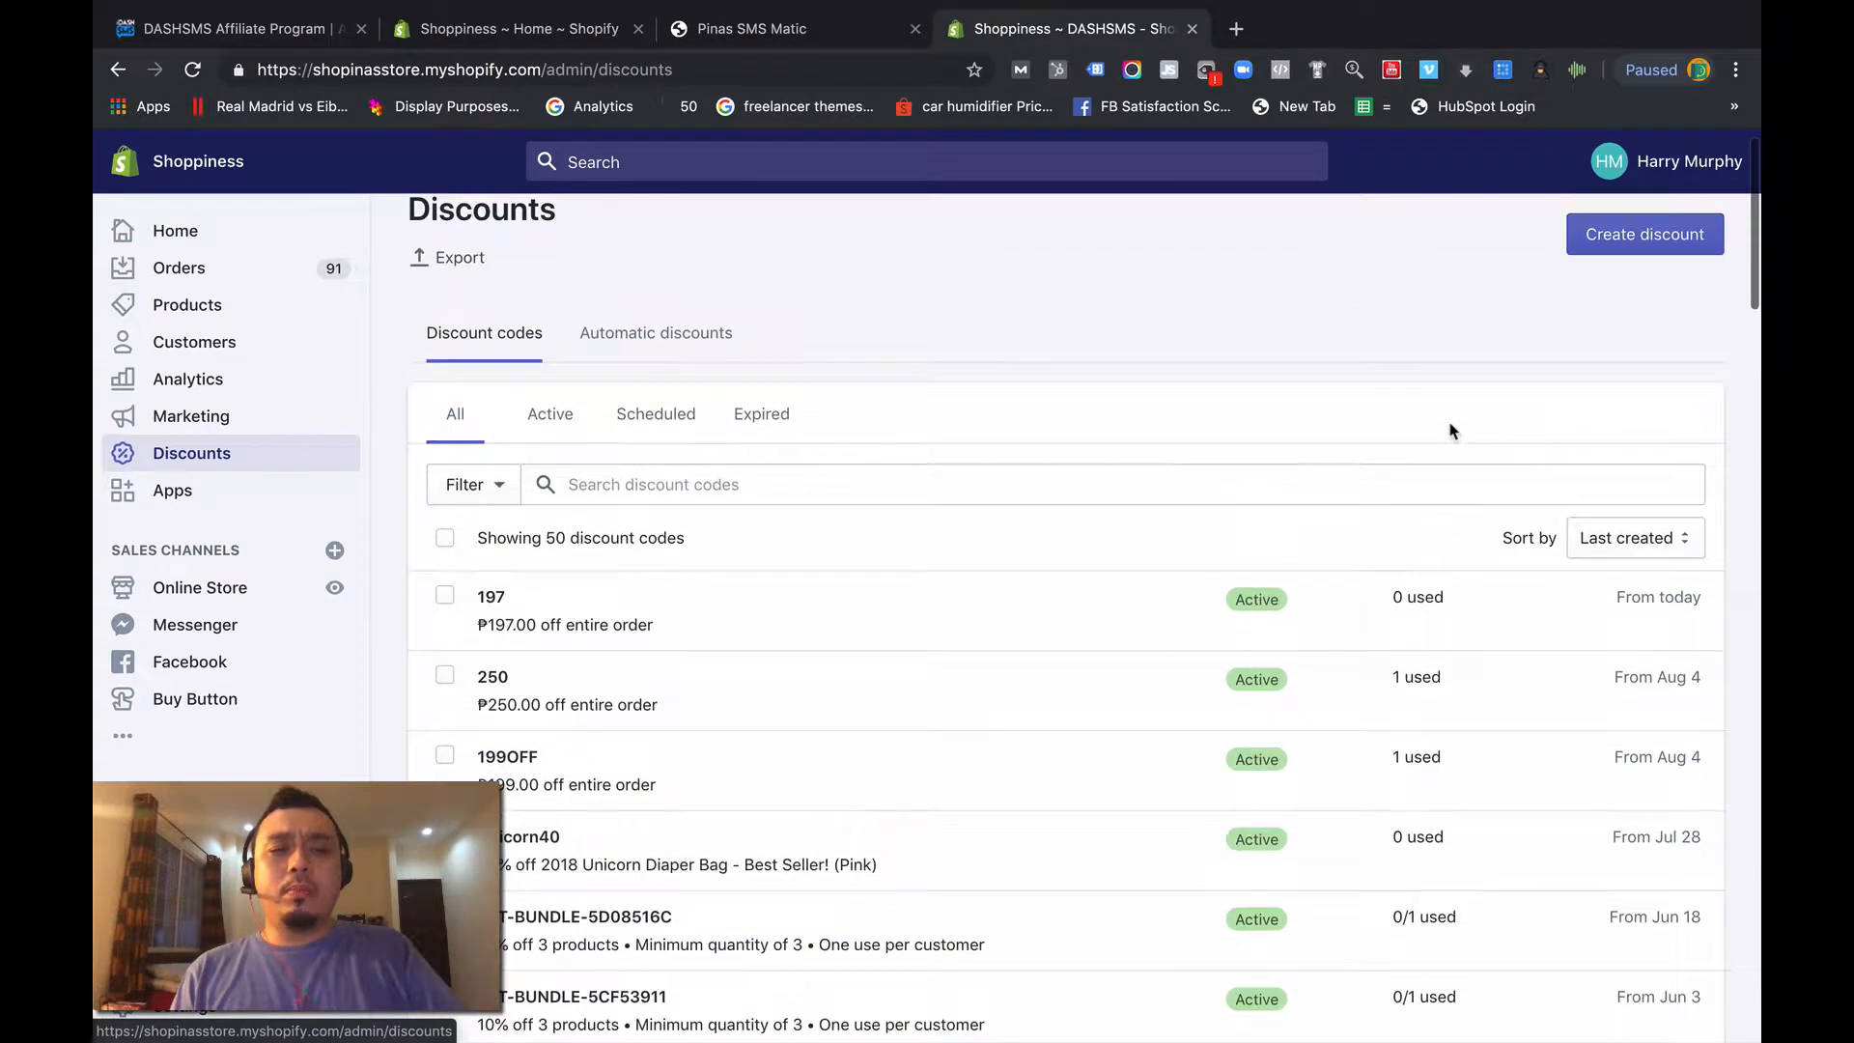
scroll(1448, 425, down, 1)
scroll(1449, 418, up, 1)
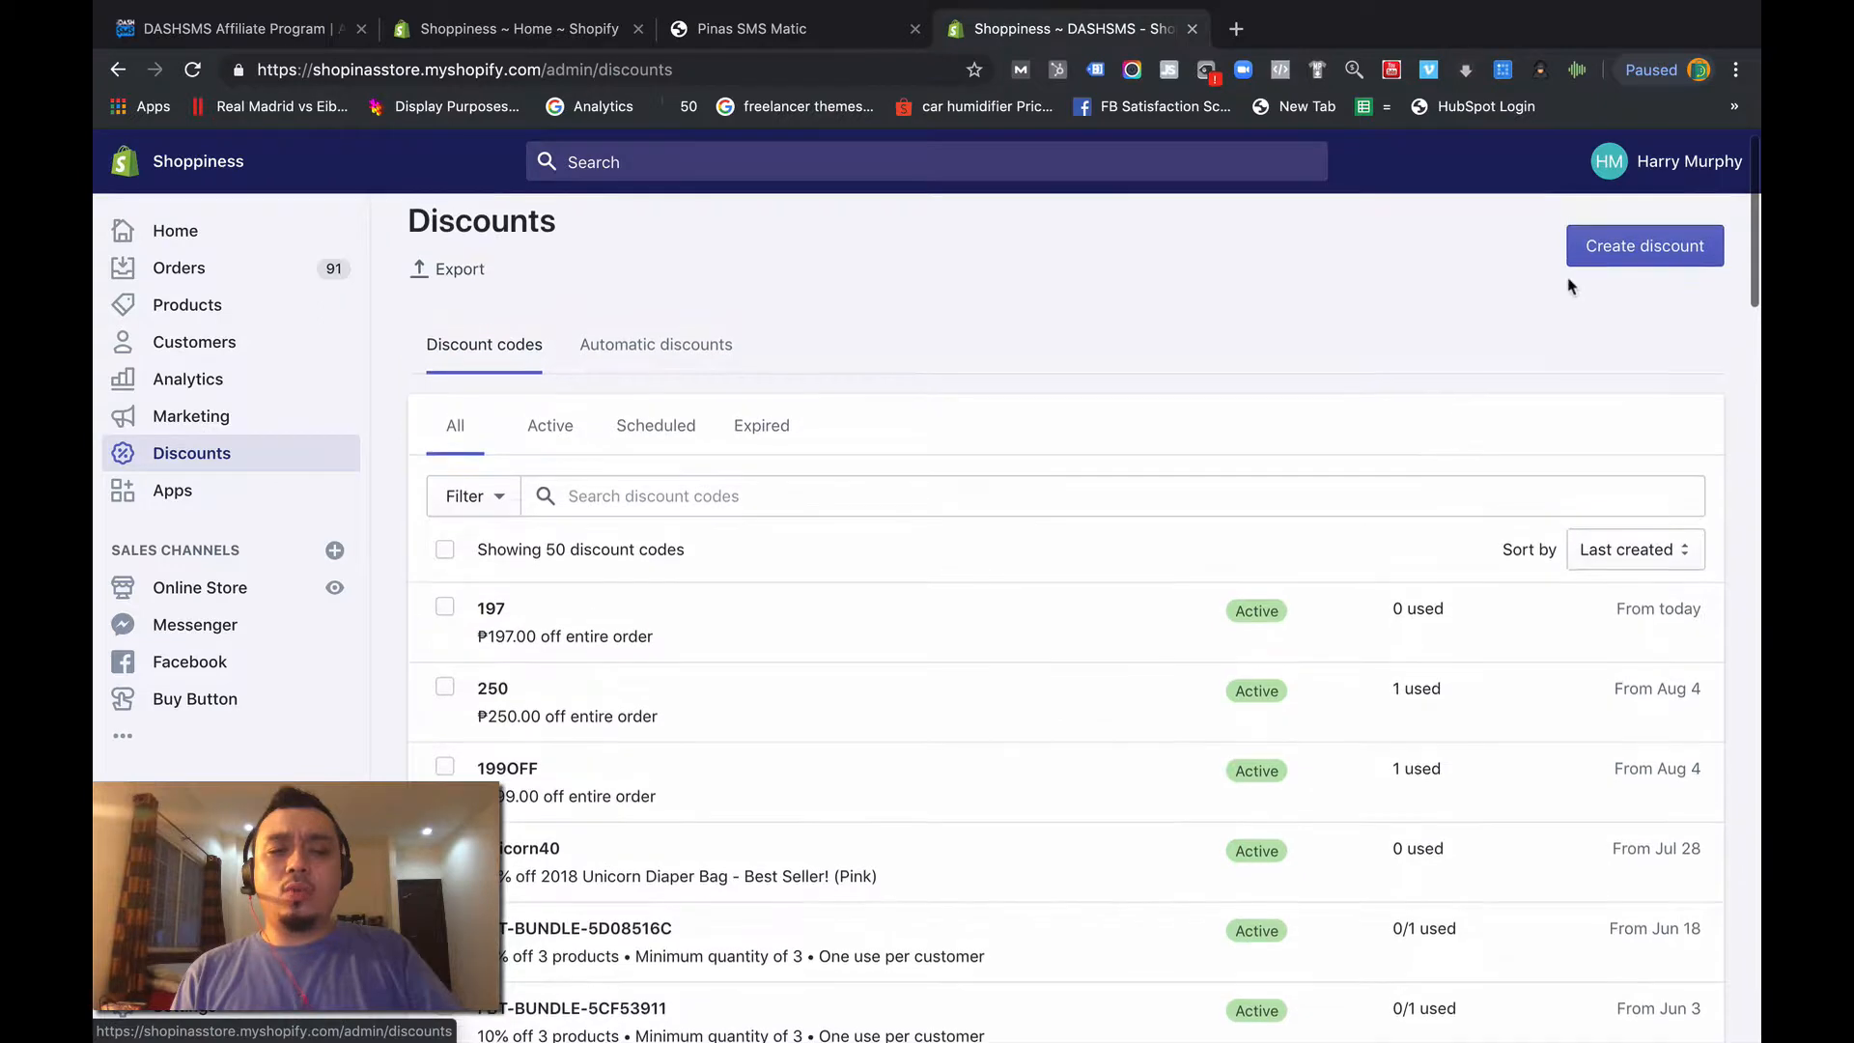
click(1632, 259)
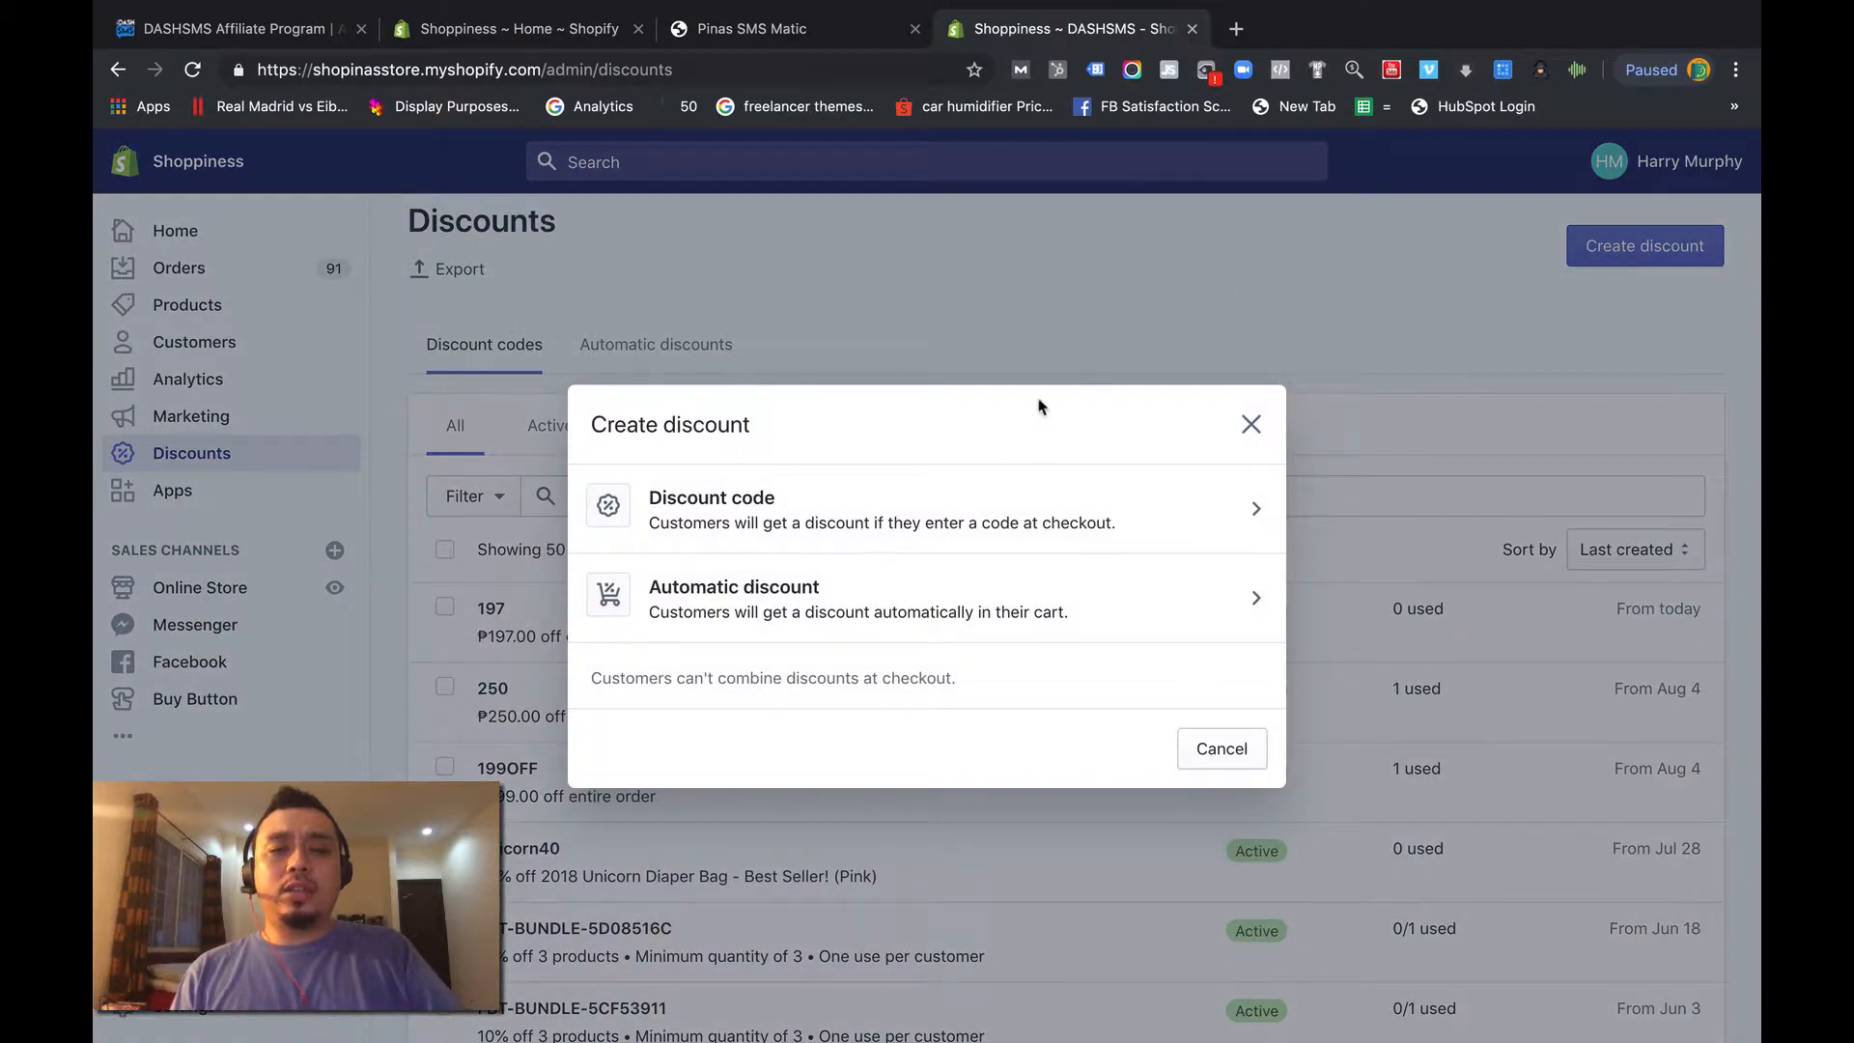
click(979, 494)
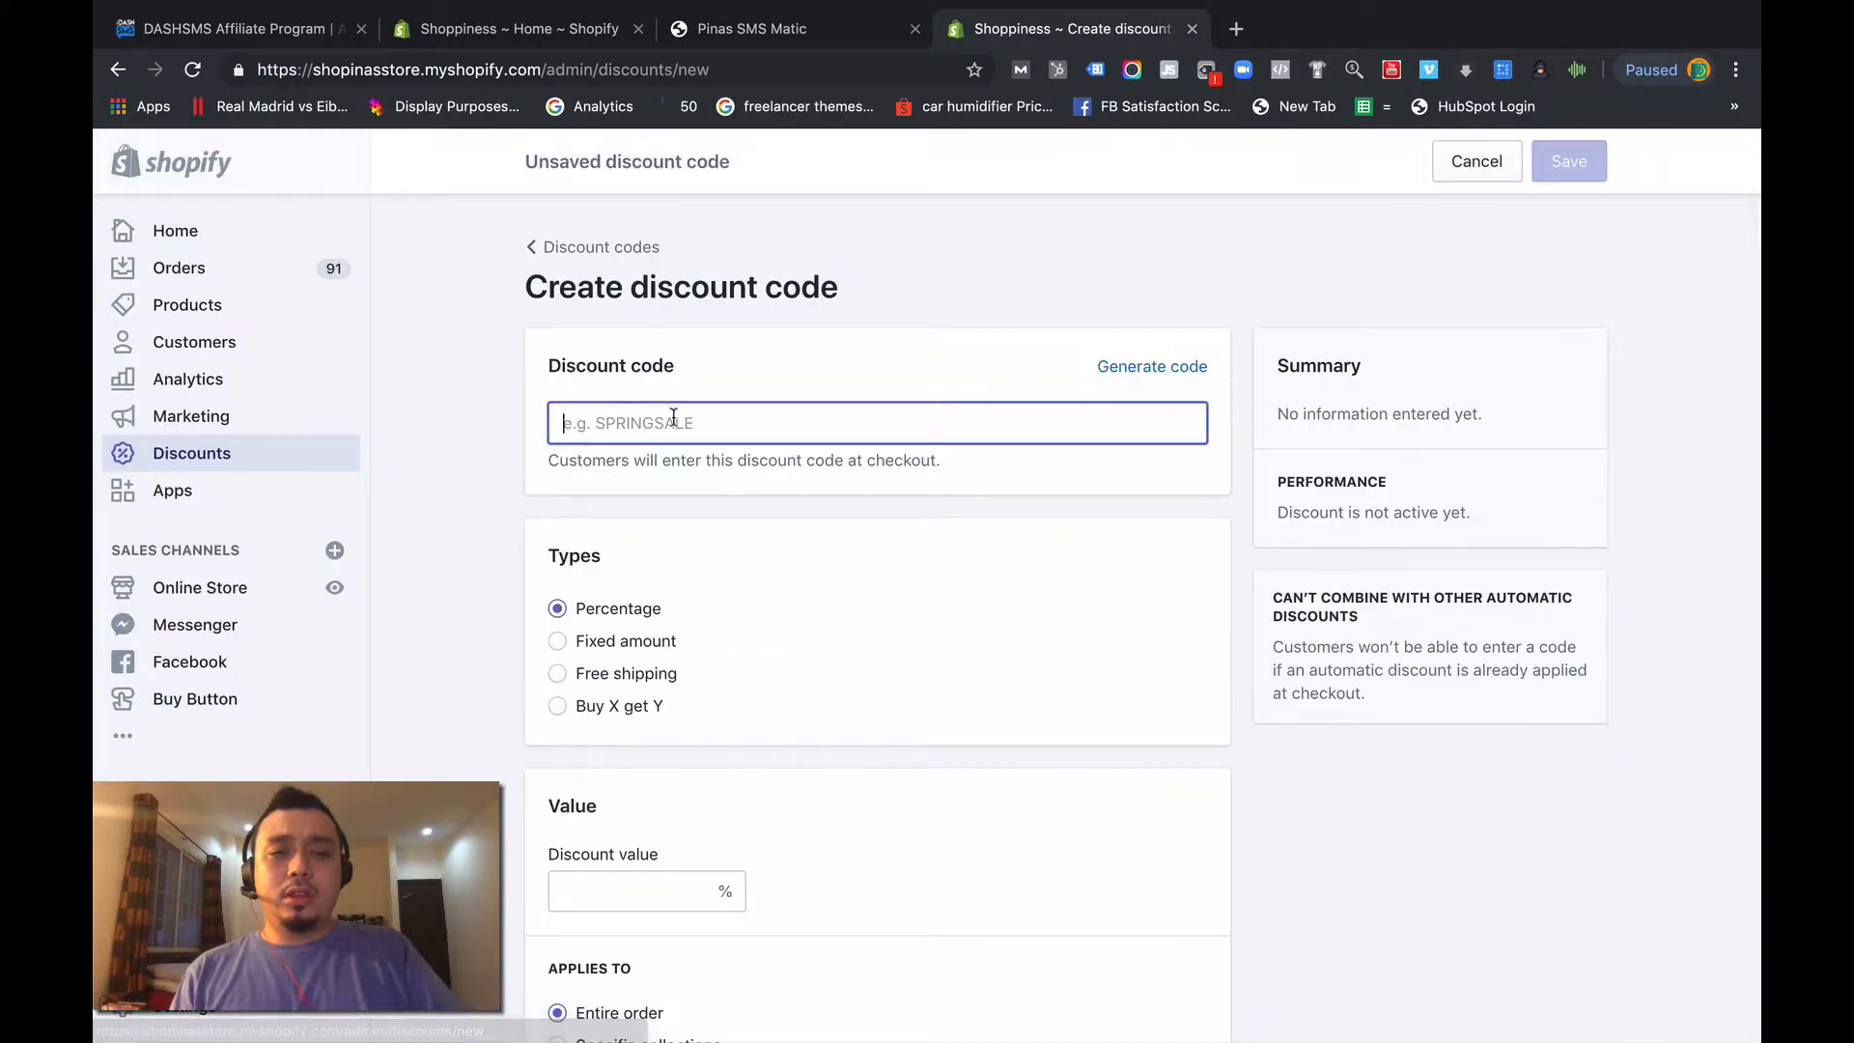
text(160)
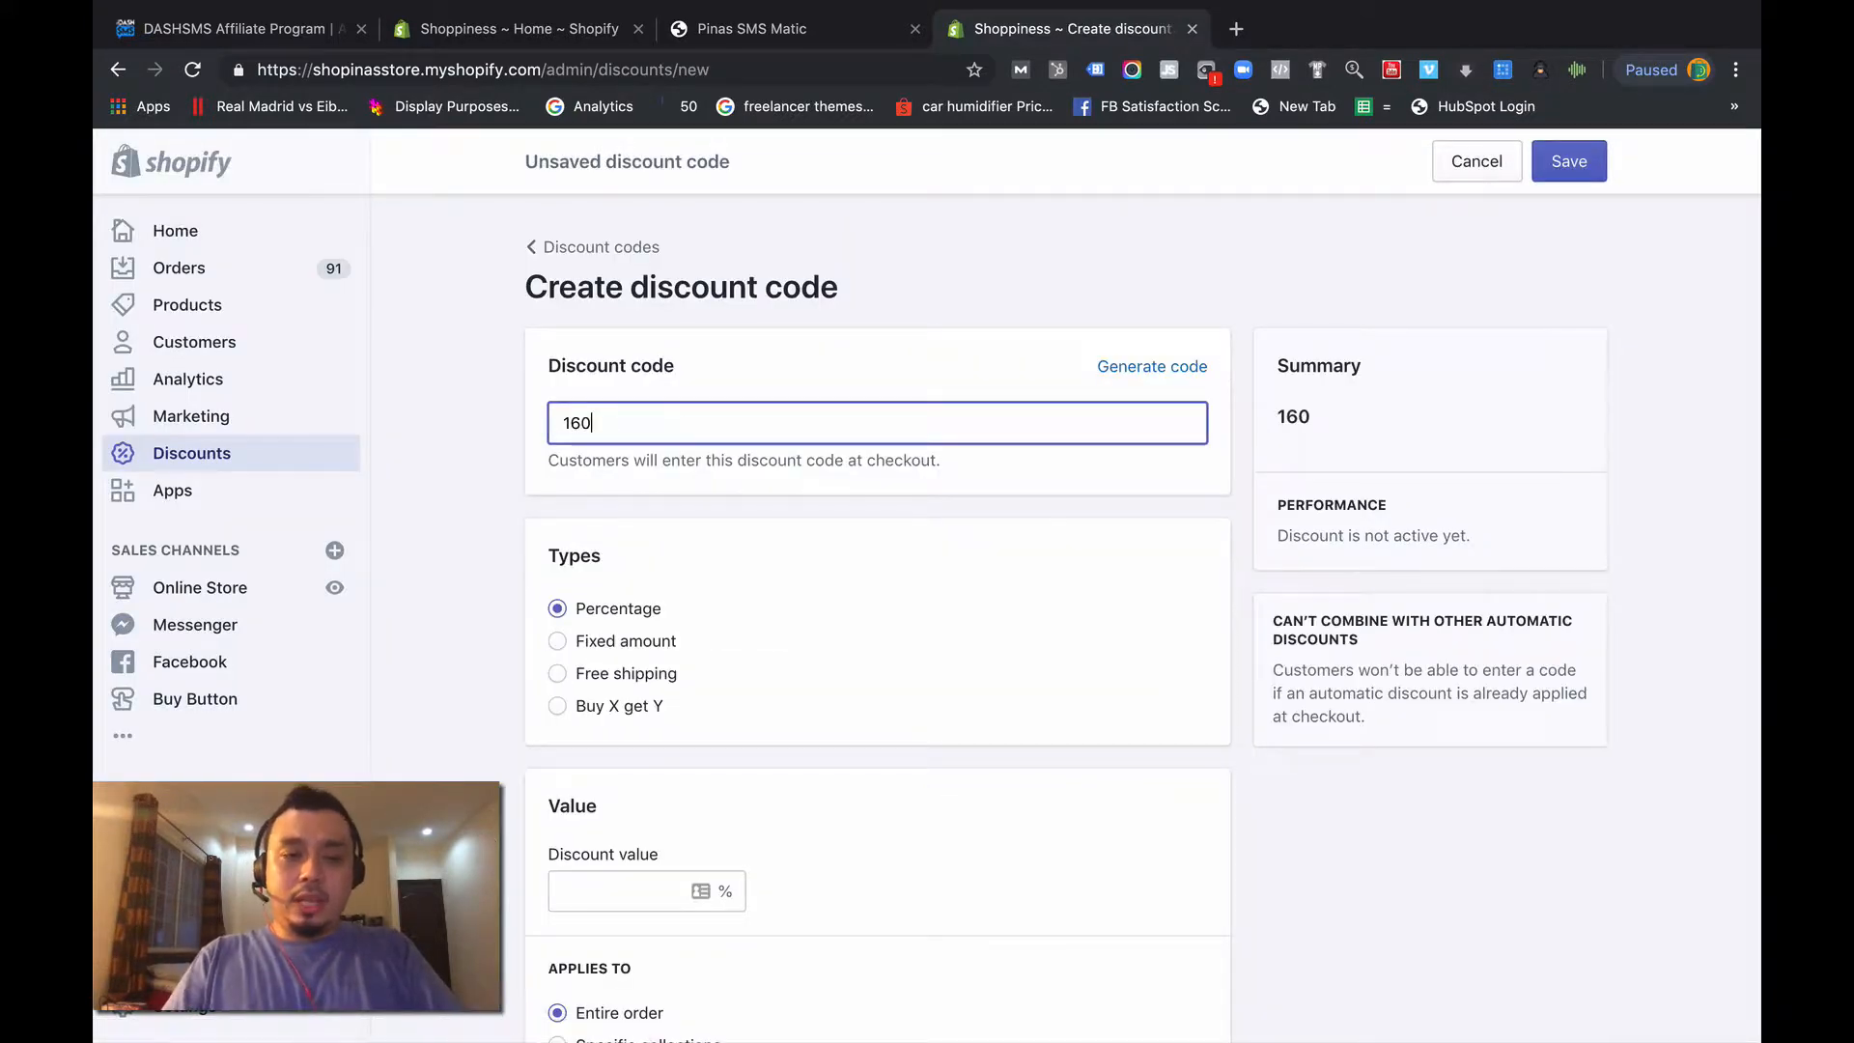
- Switch the discount type between Fixed amount, Free shipping and Percentage to compare the settings each offers
scroll(566, 357, down, 3)
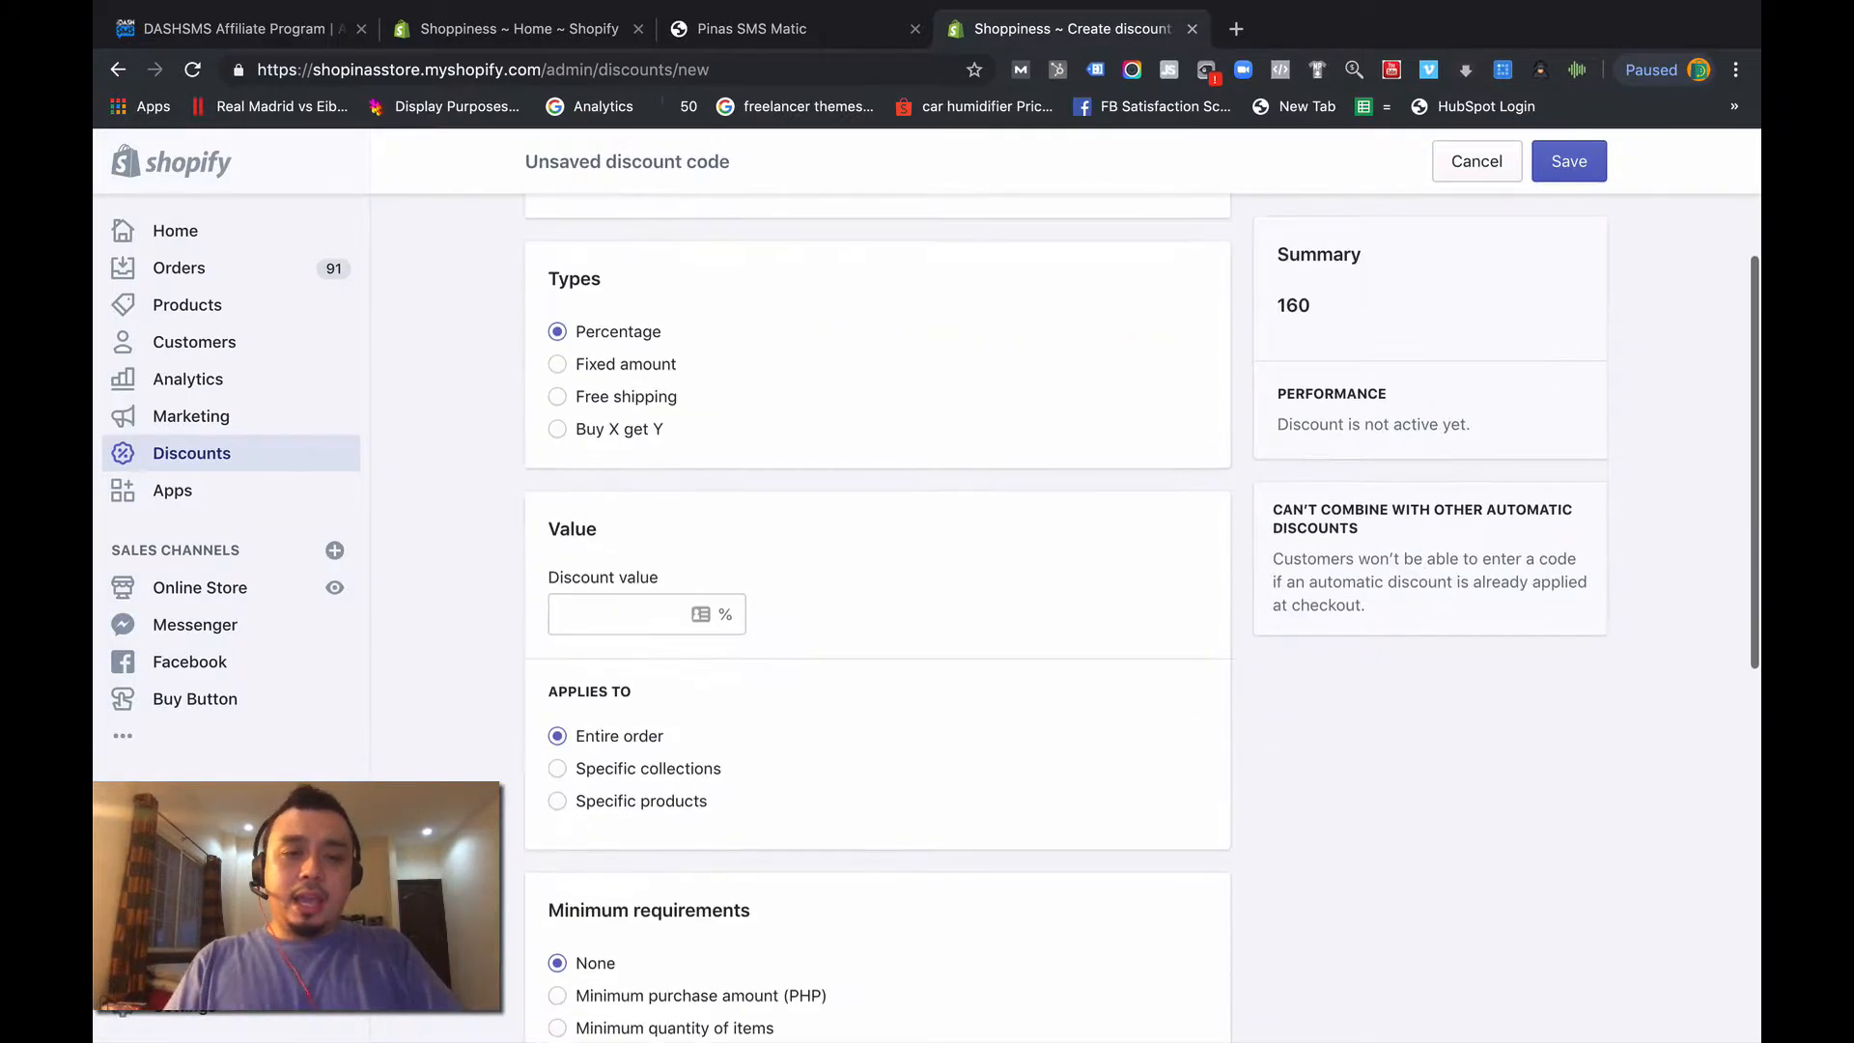
click(584, 364)
click(587, 397)
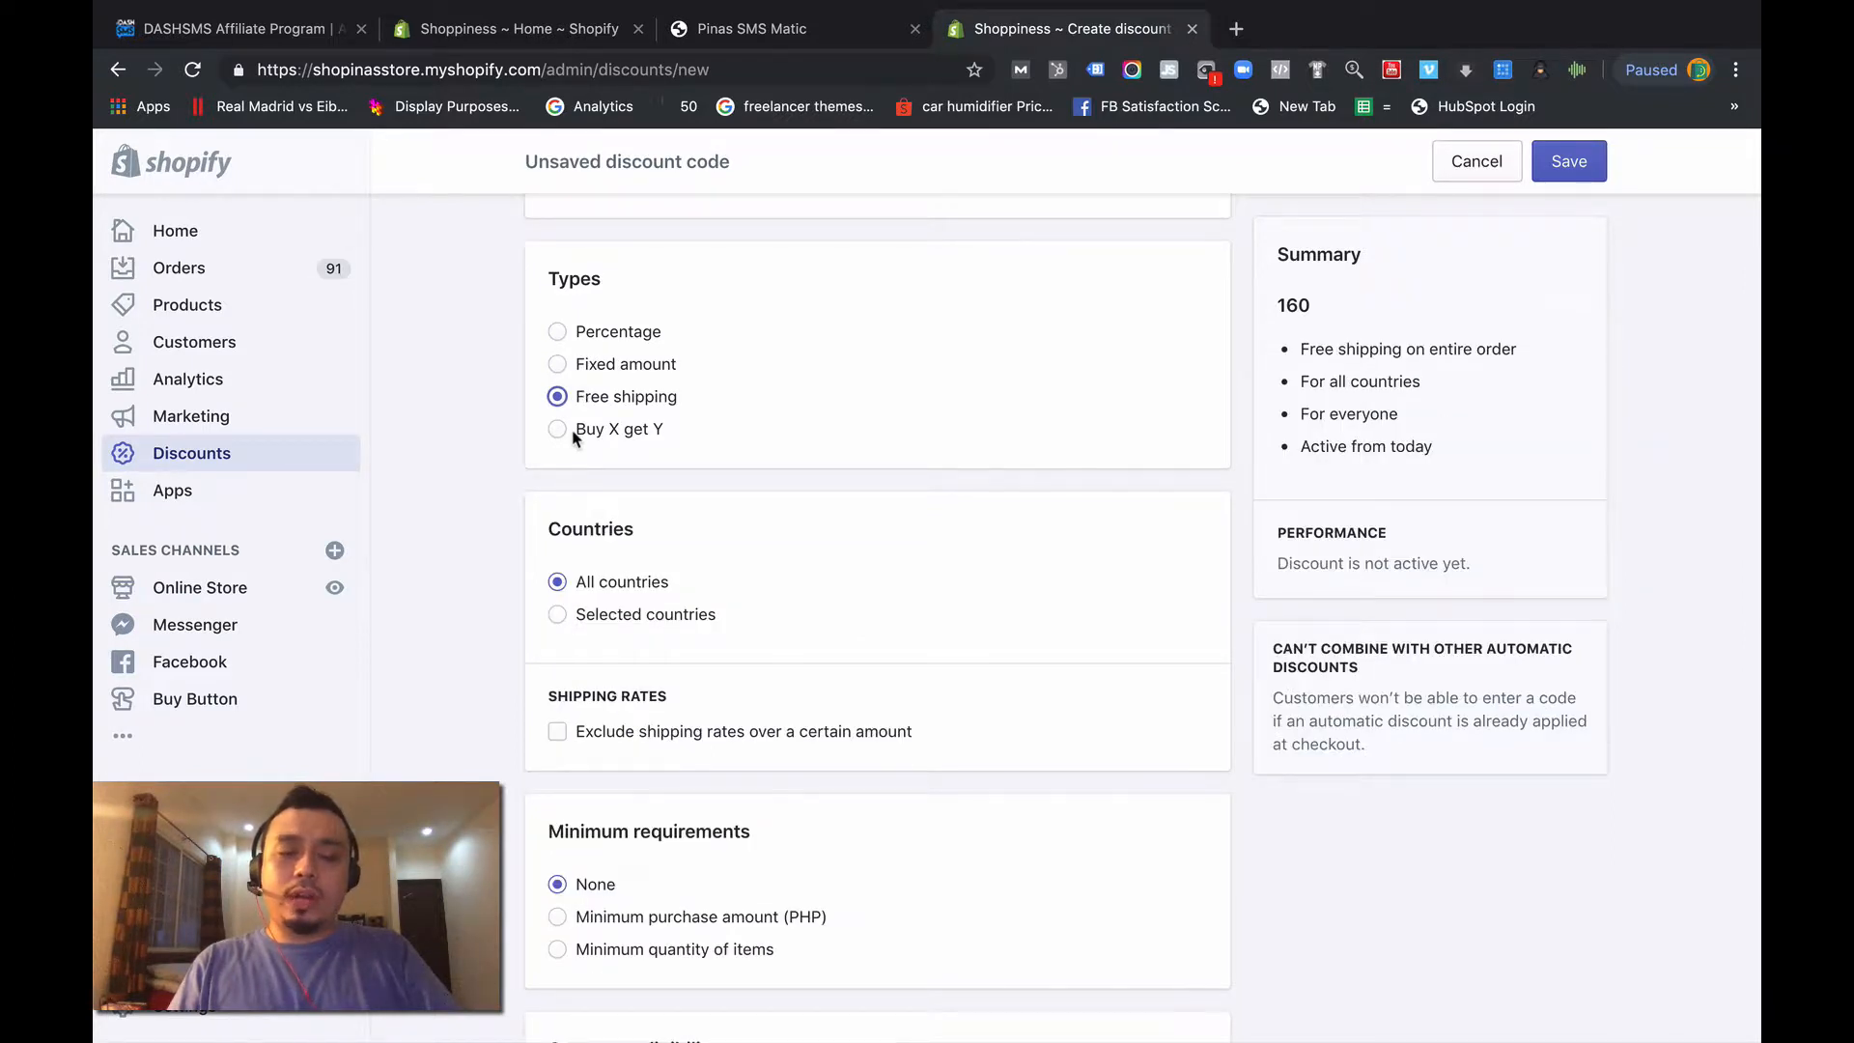
click(626, 346)
click(626, 367)
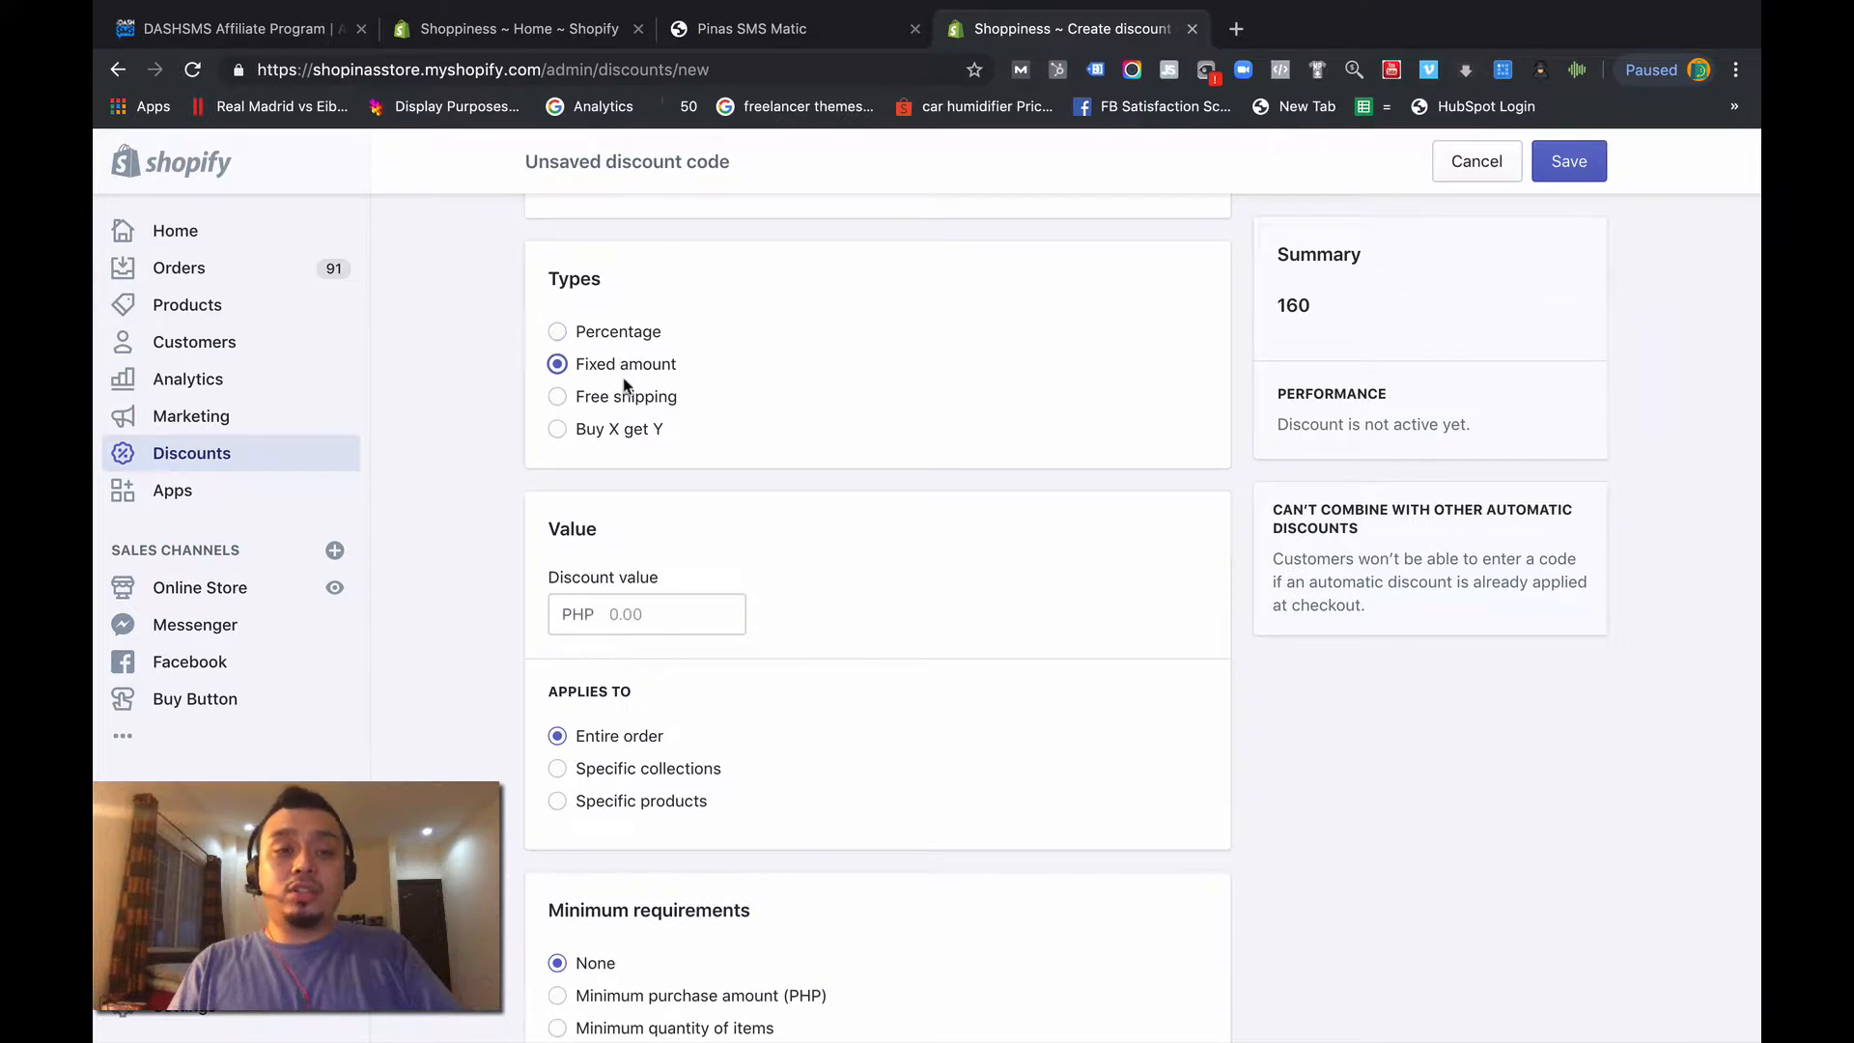
click(625, 394)
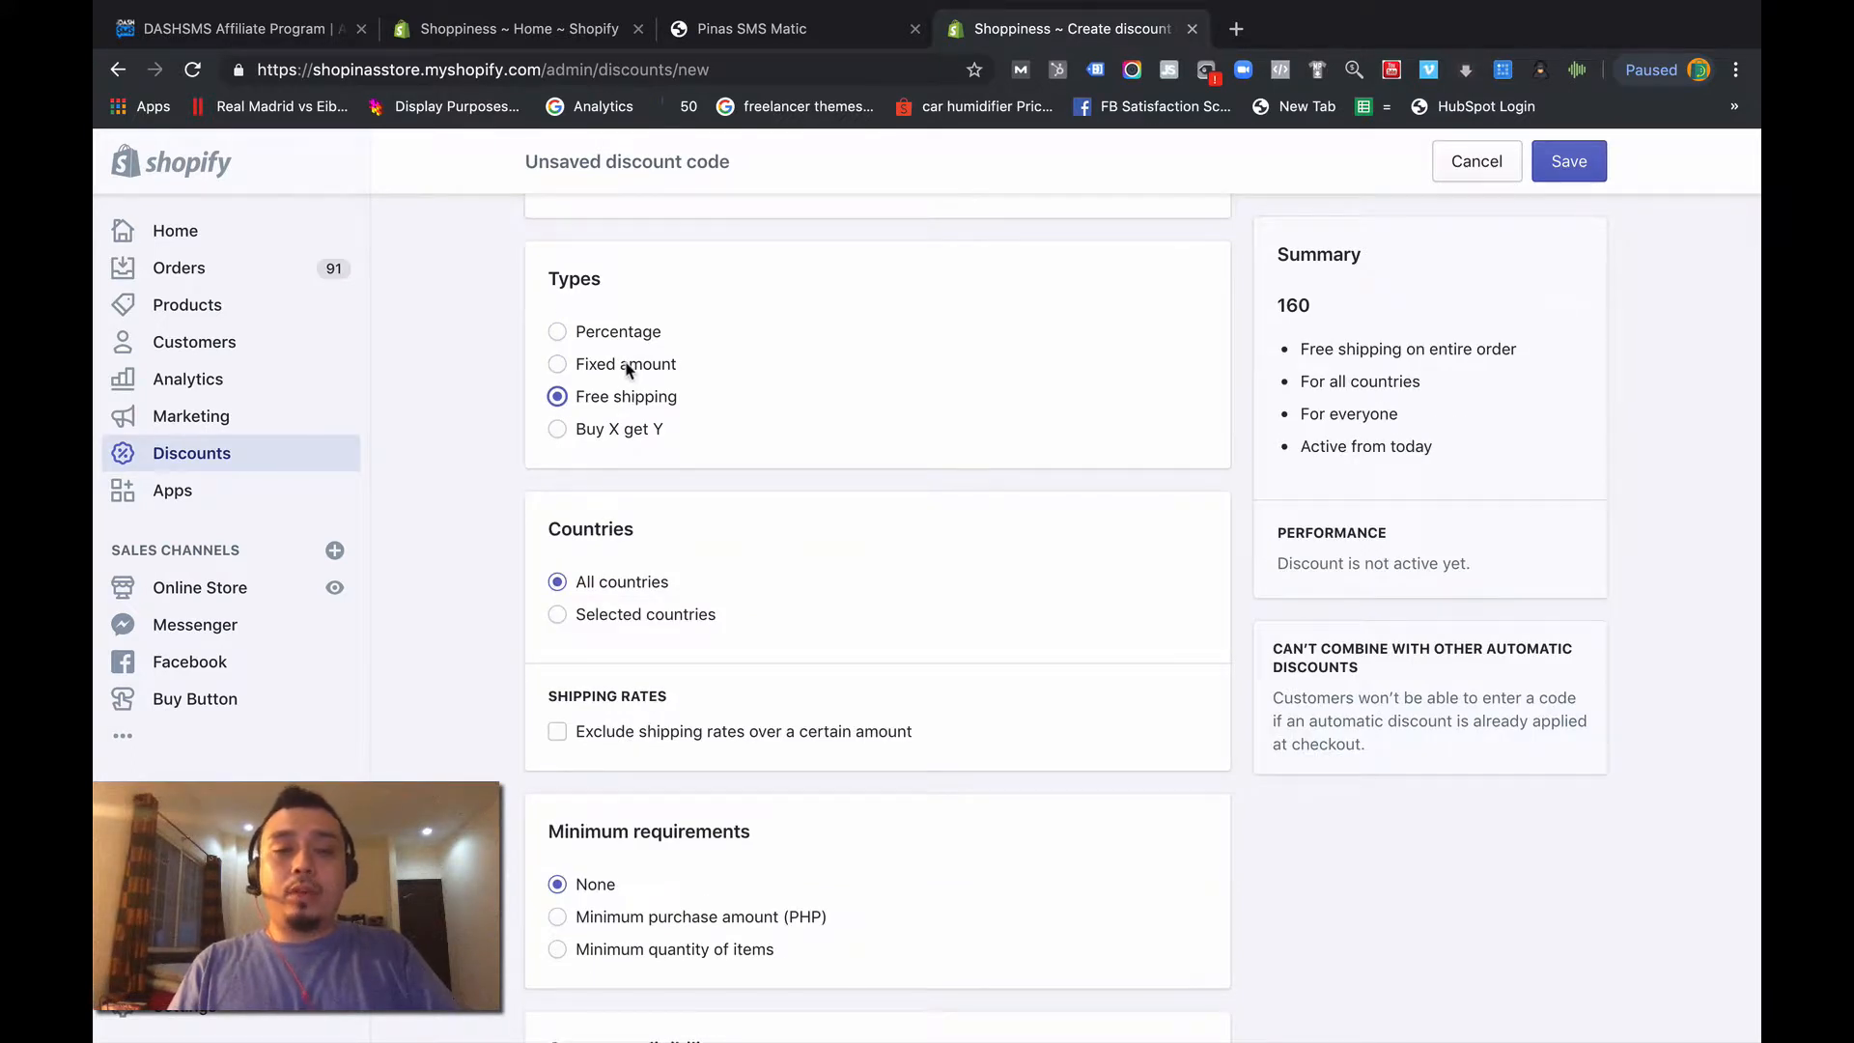
scroll(626, 367, up, 1)
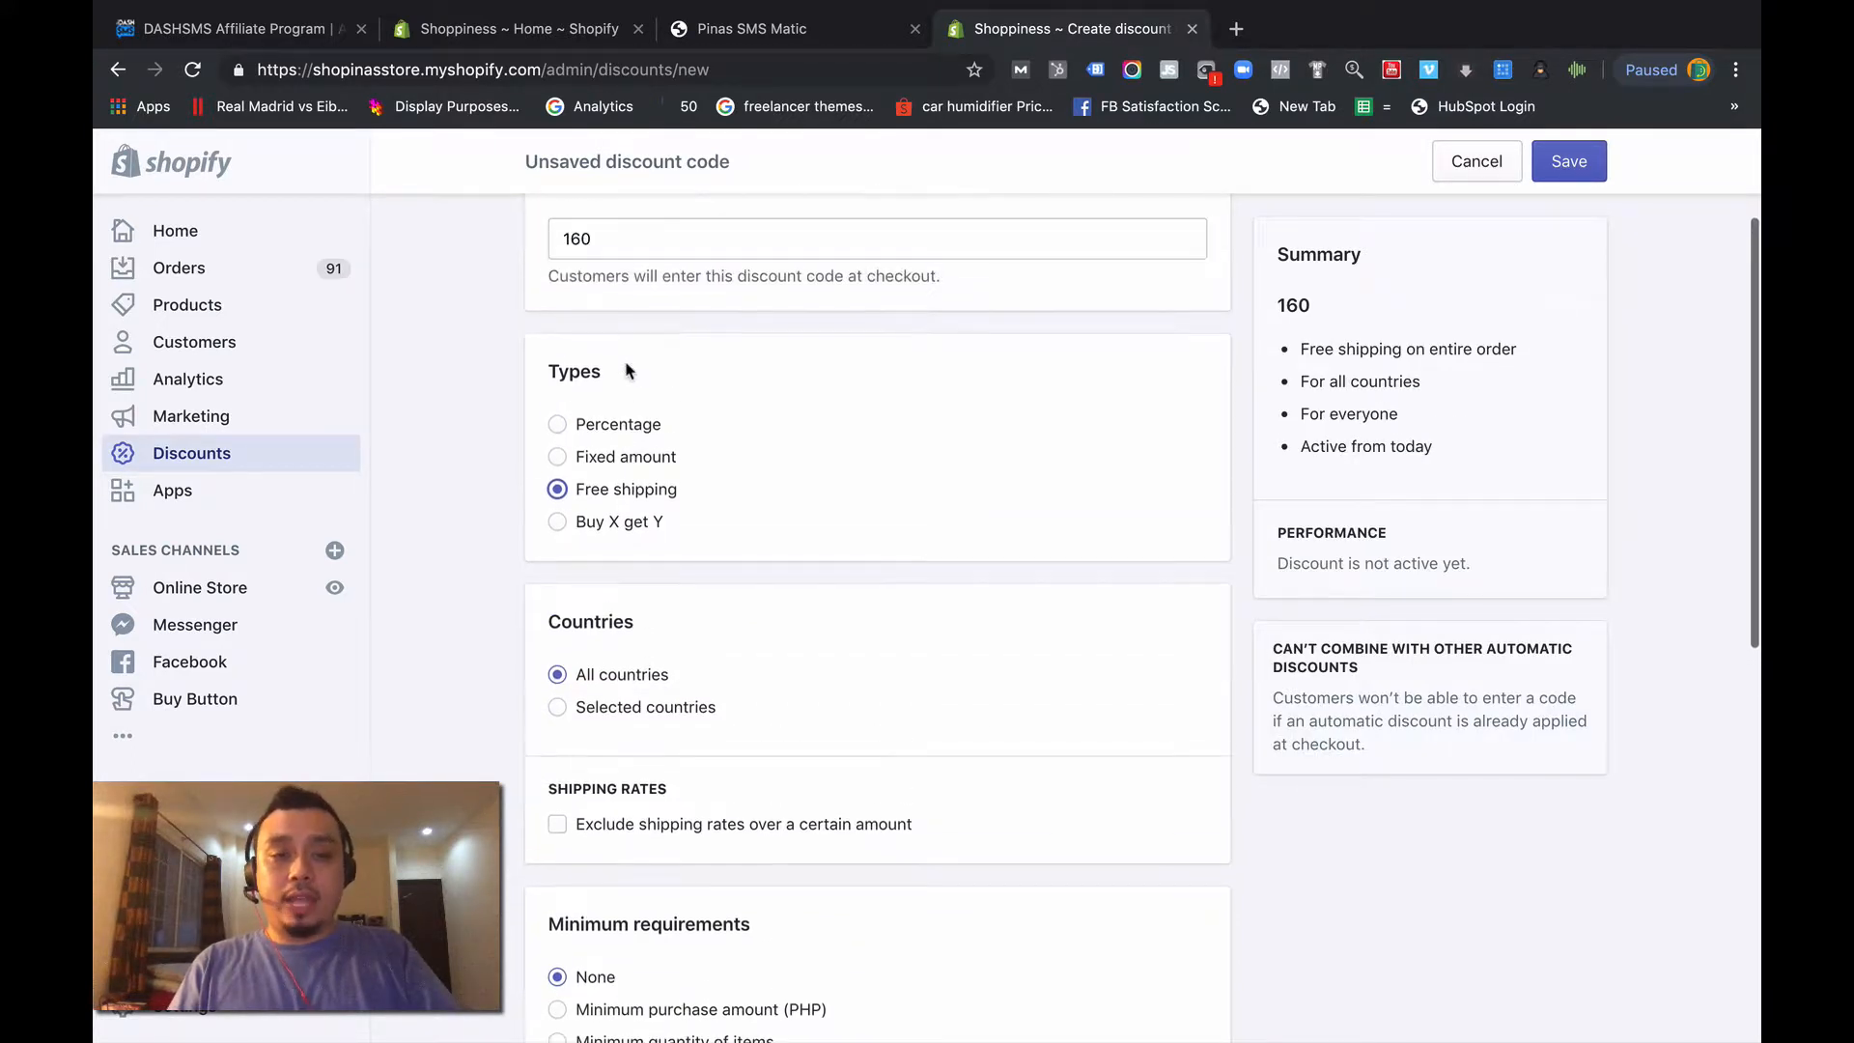
- Set the discount type to Fixed amount with a value of PHP 160, applied to the entire order
click(601, 458)
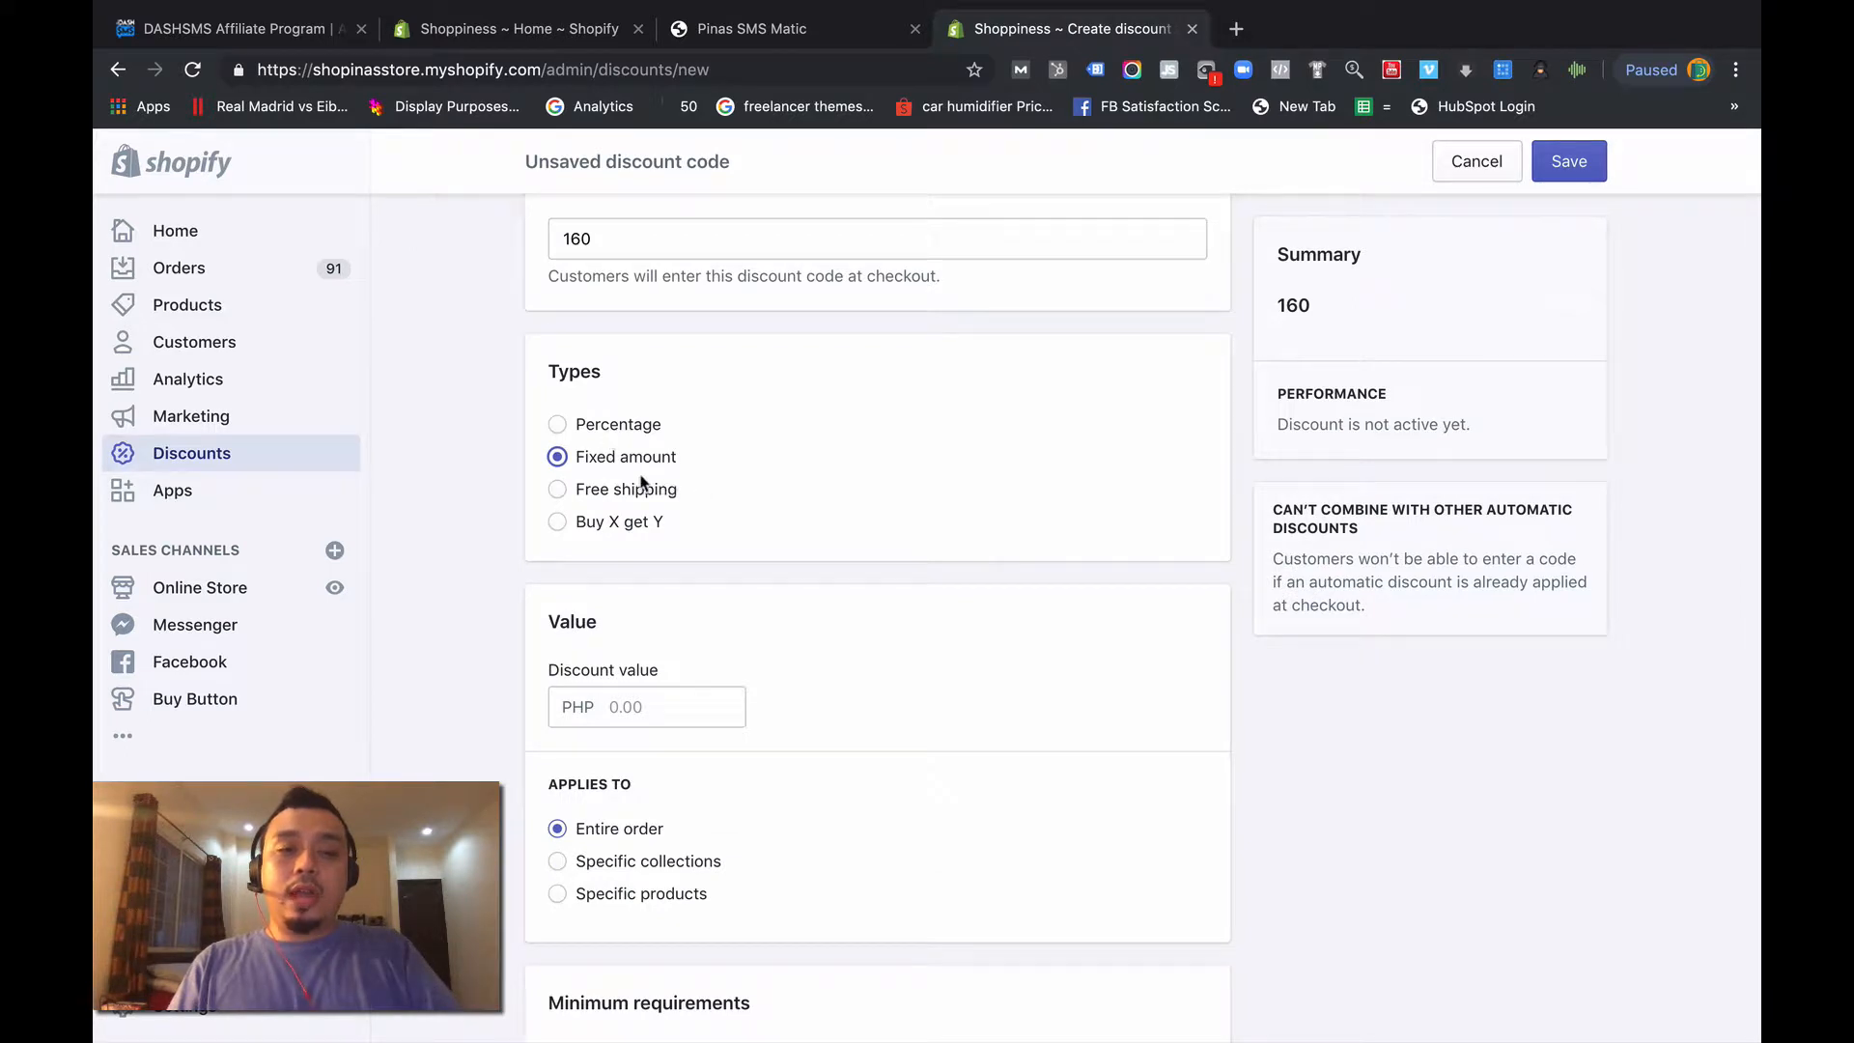
click(655, 695)
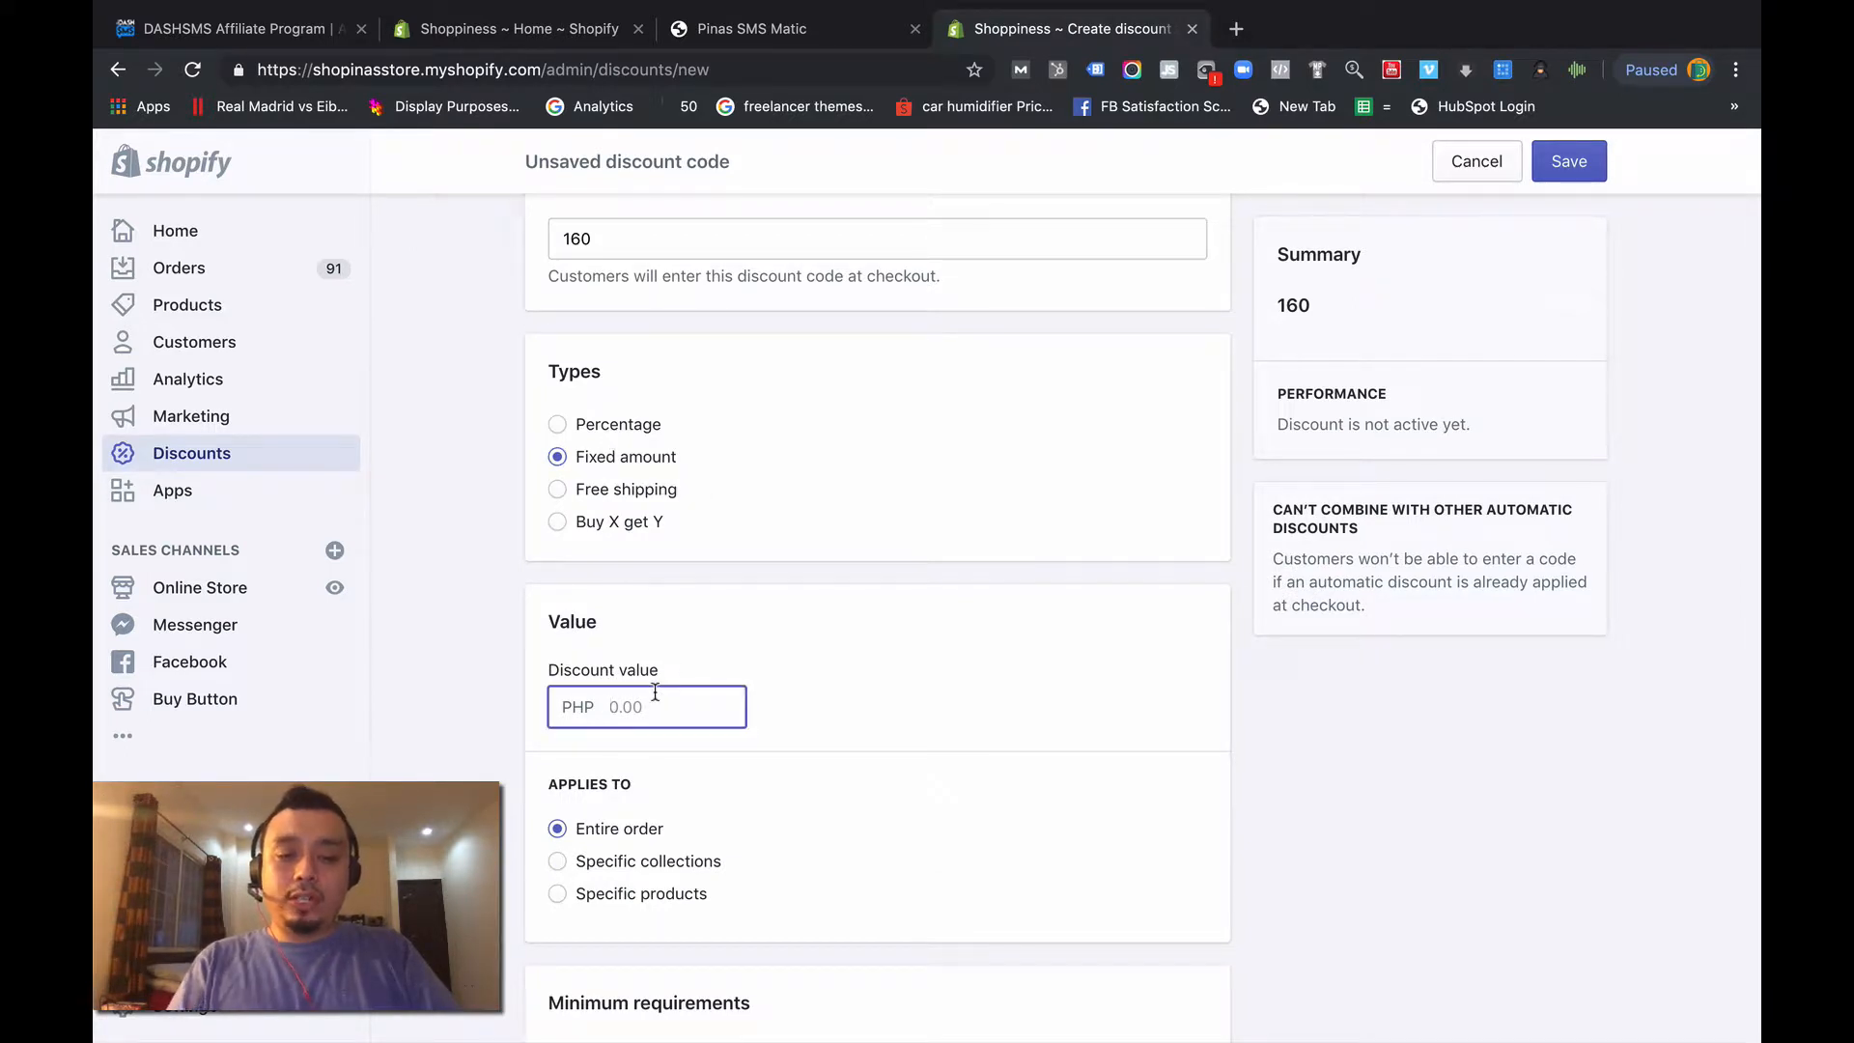
text(160)
scroll(663, 790, down, 2)
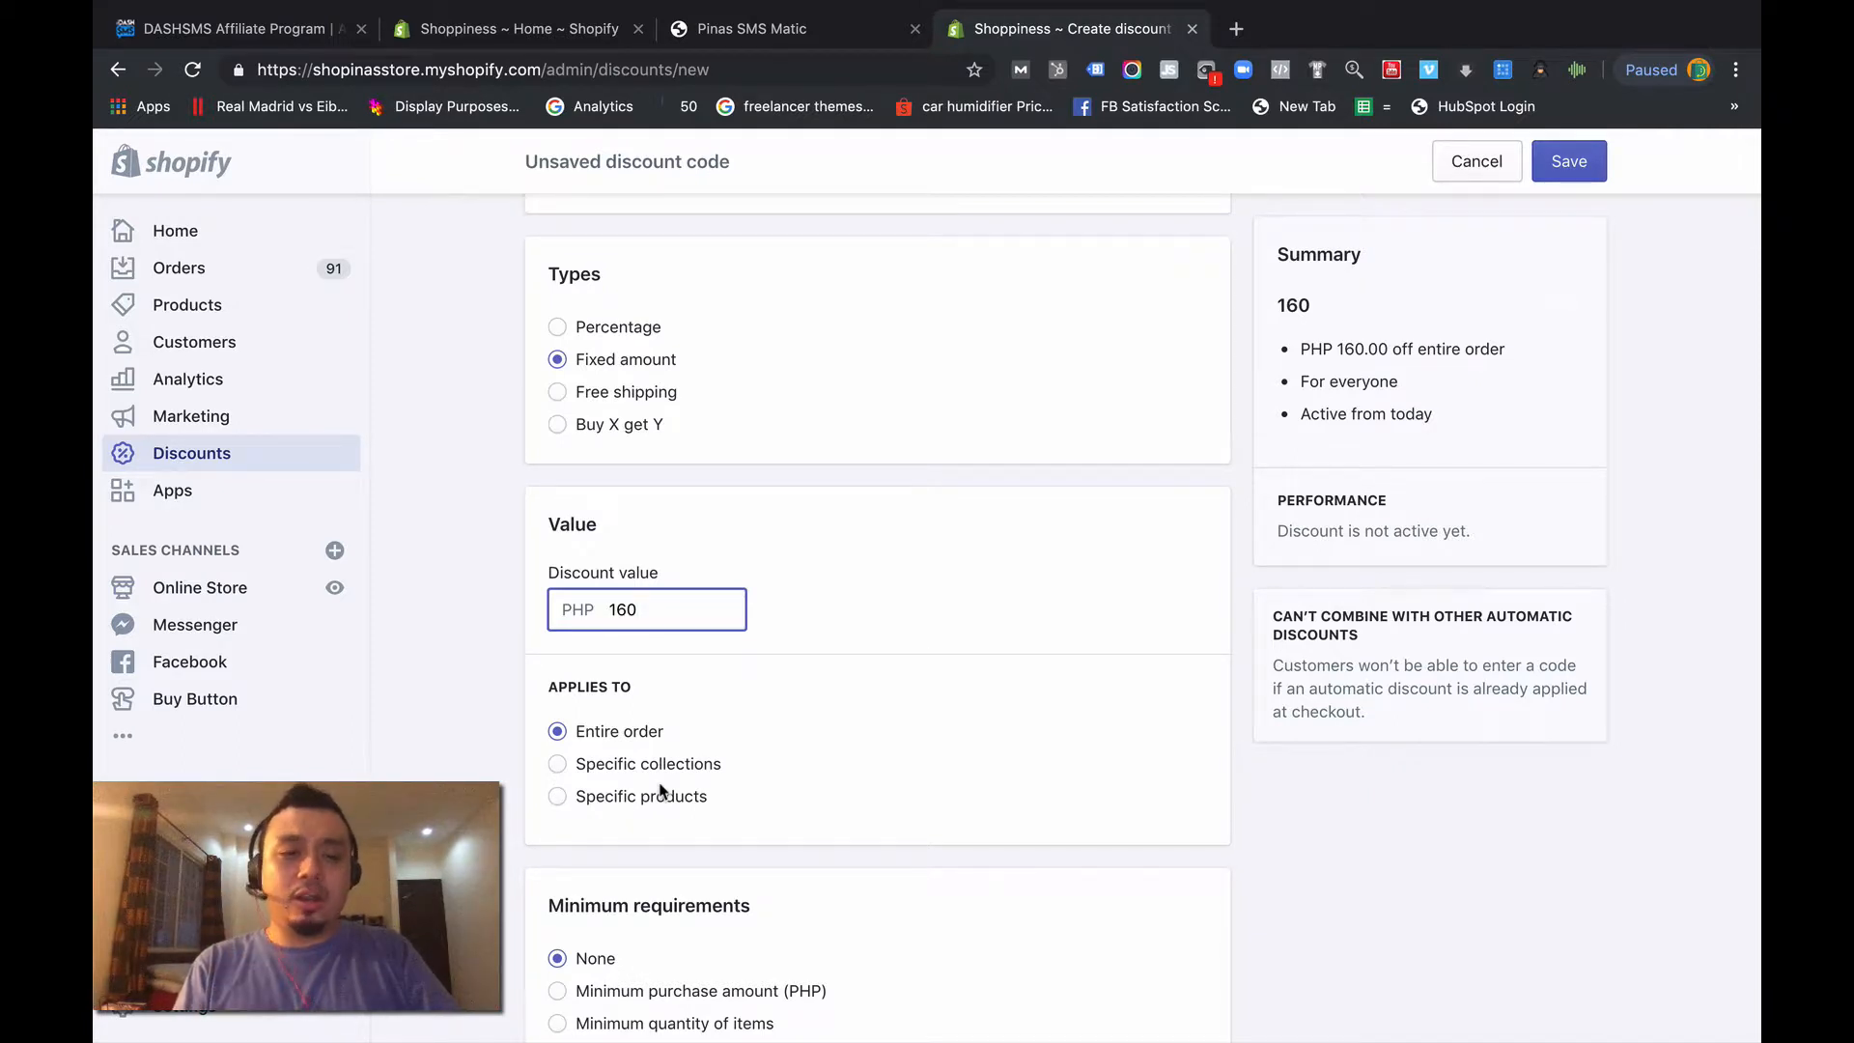
scroll(662, 791, down, 3)
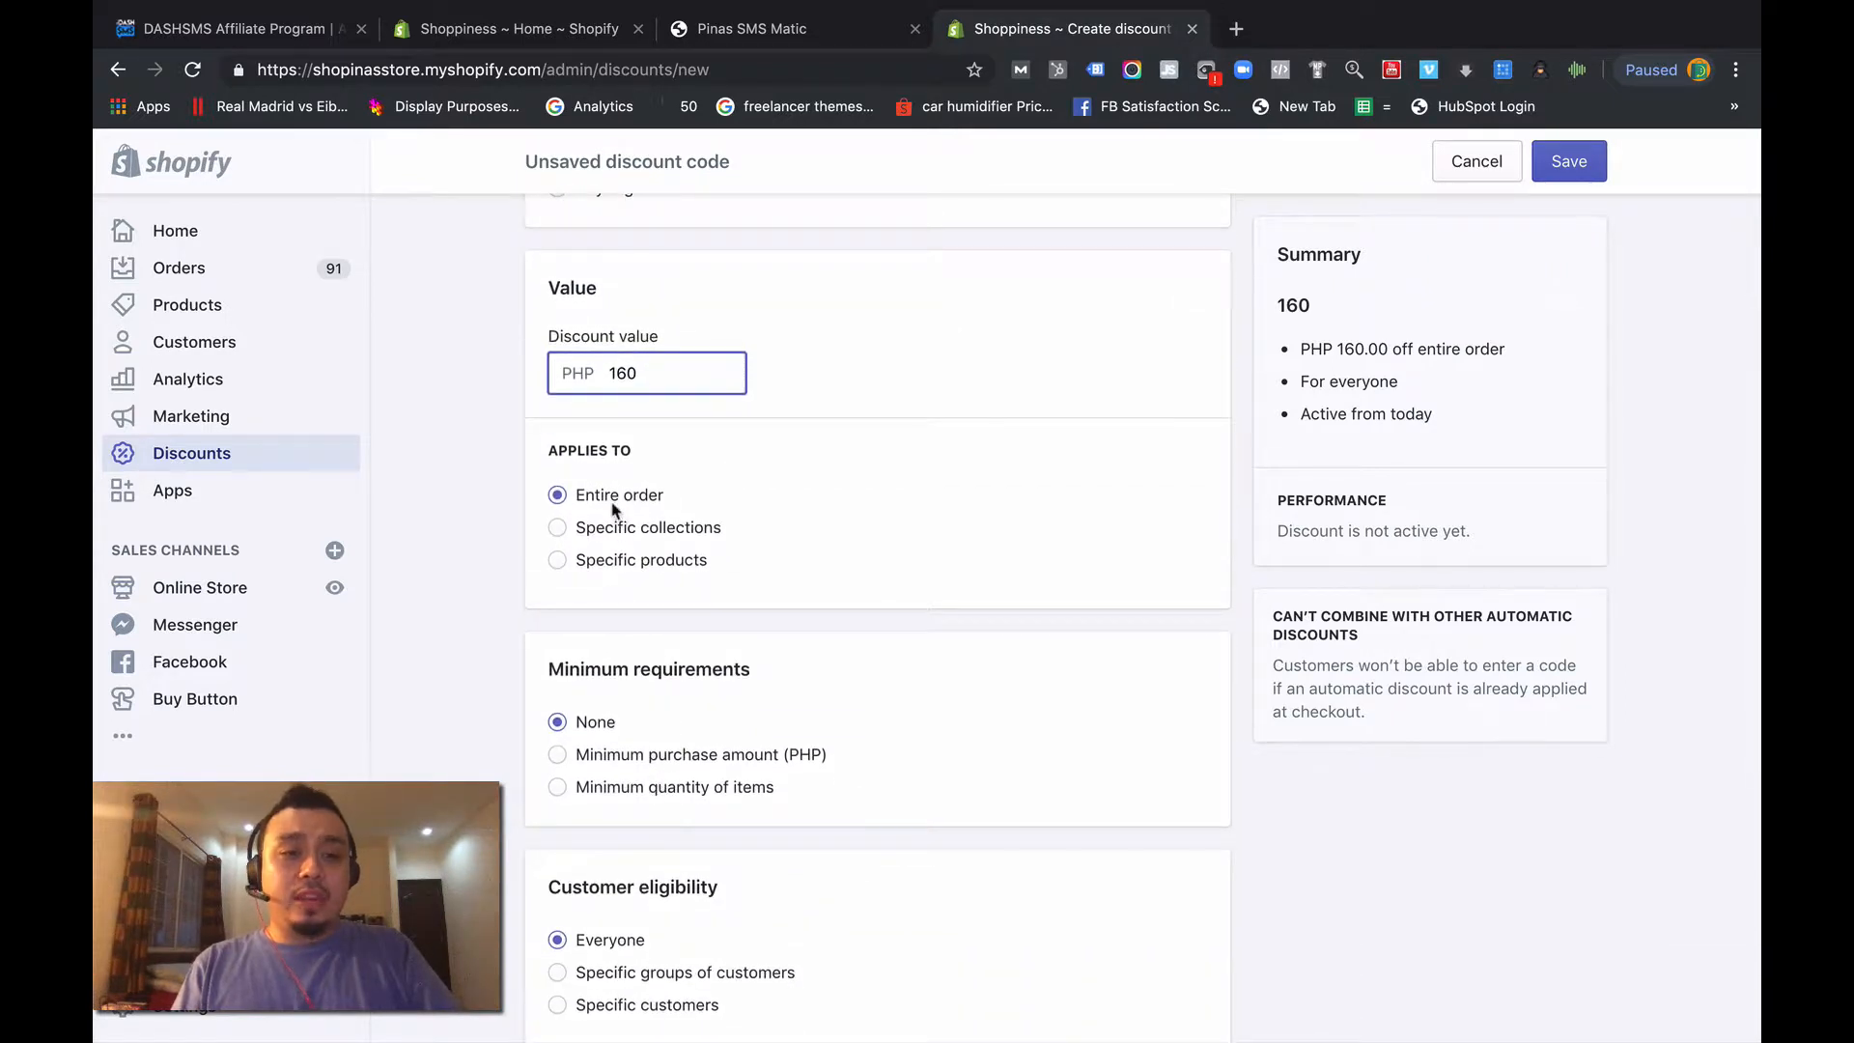
click(613, 506)
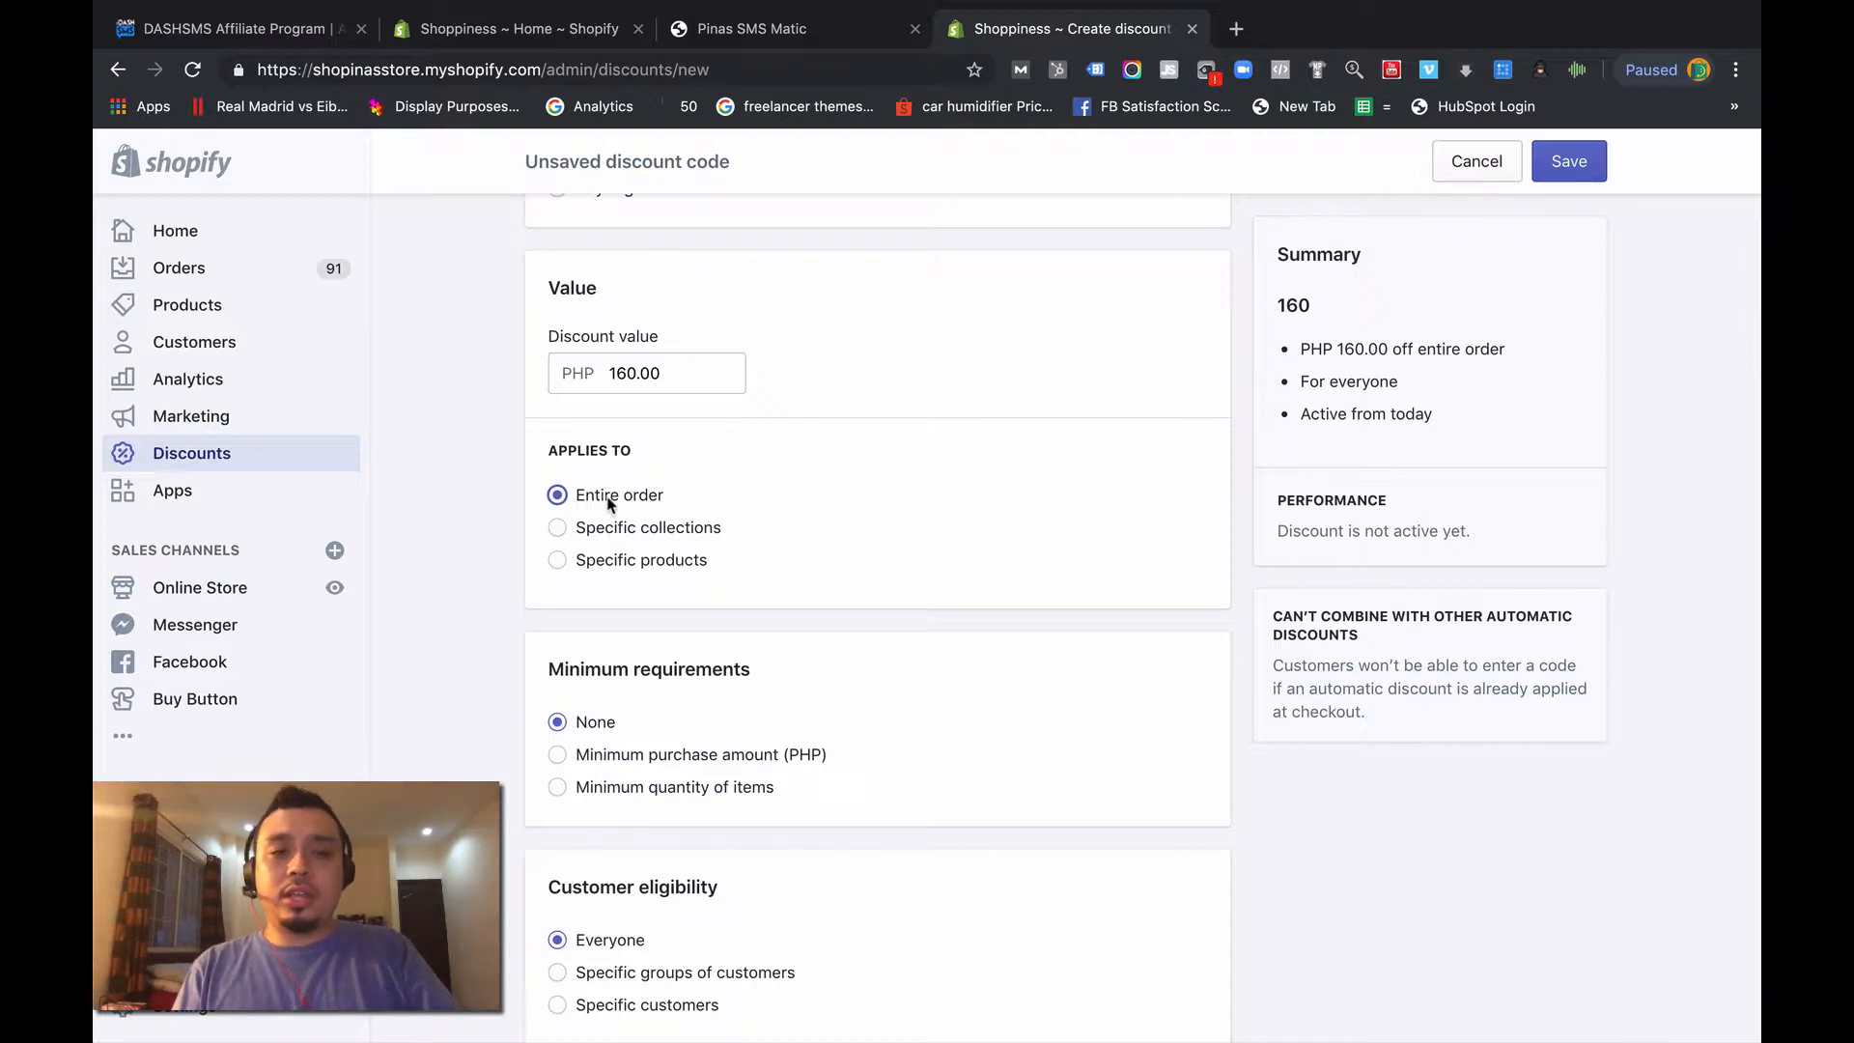
- Keep no minimum requirement, eligibility for everyone and no usage limits, and save the discount code
scroll(608, 502, down, 3)
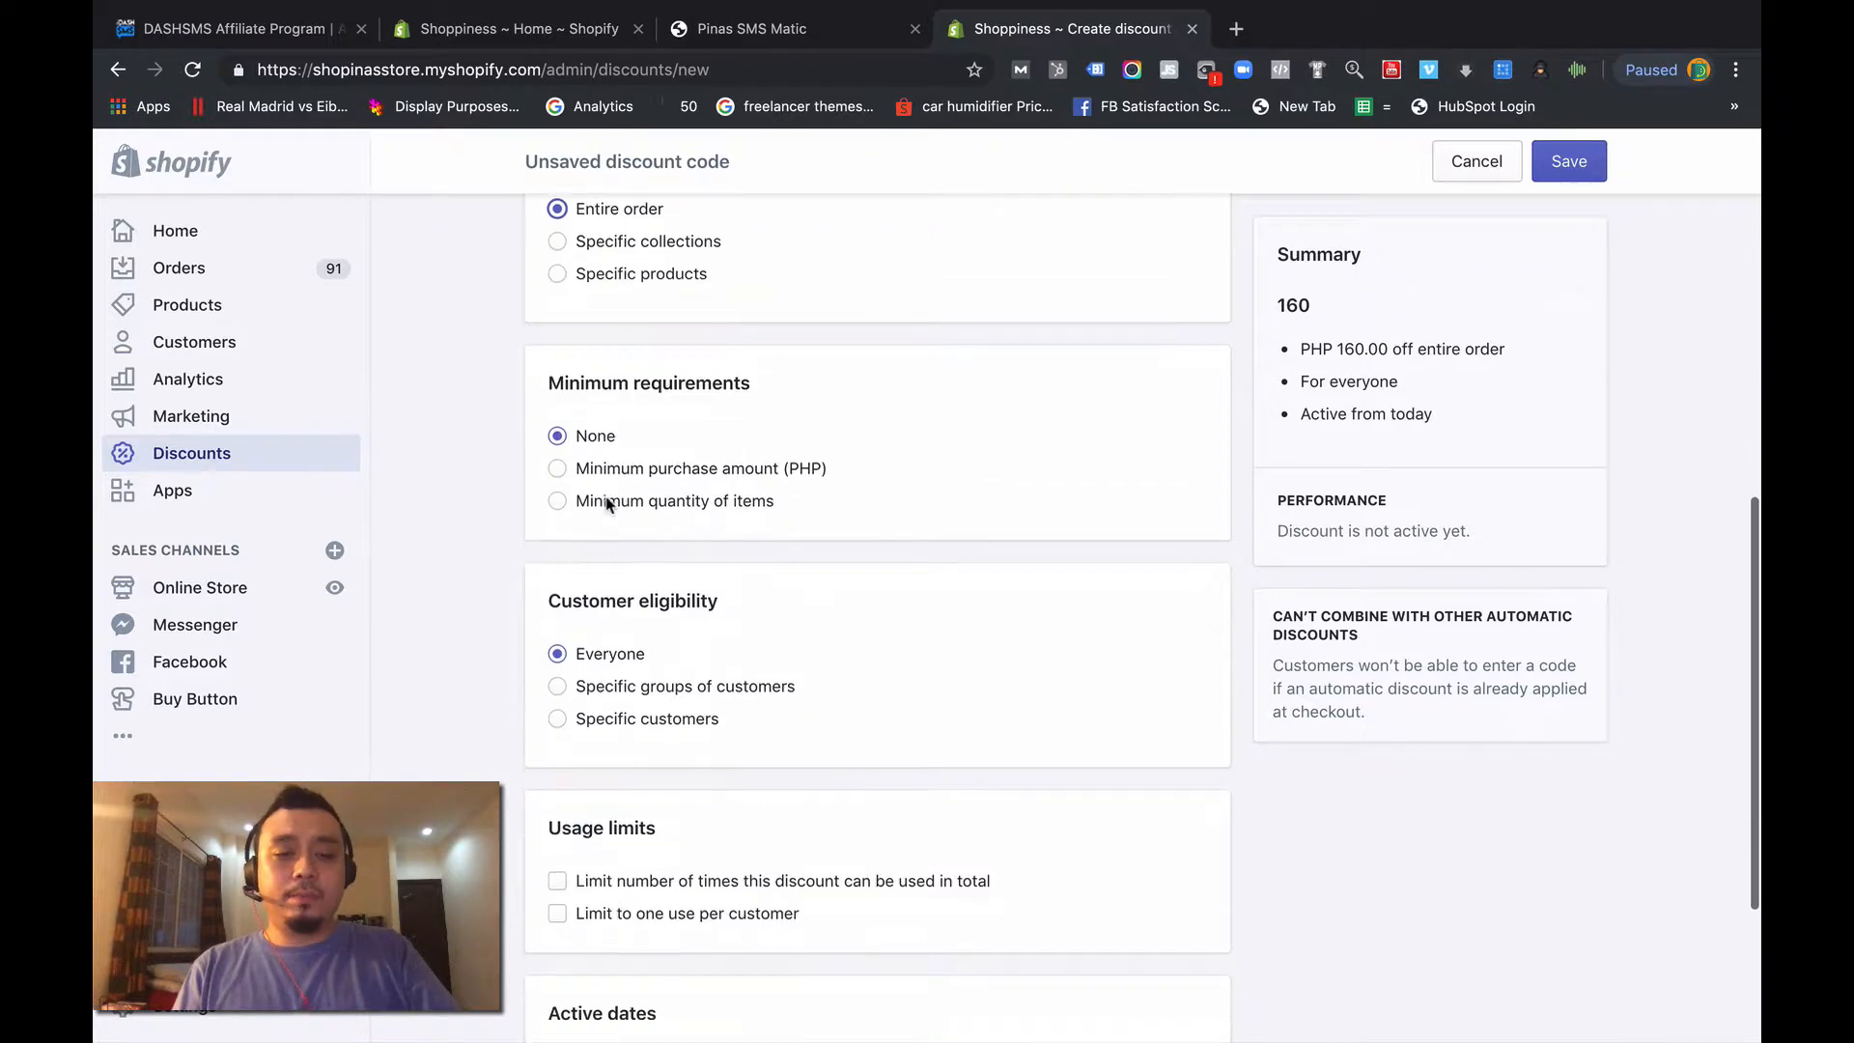
scroll(618, 688, down, 2)
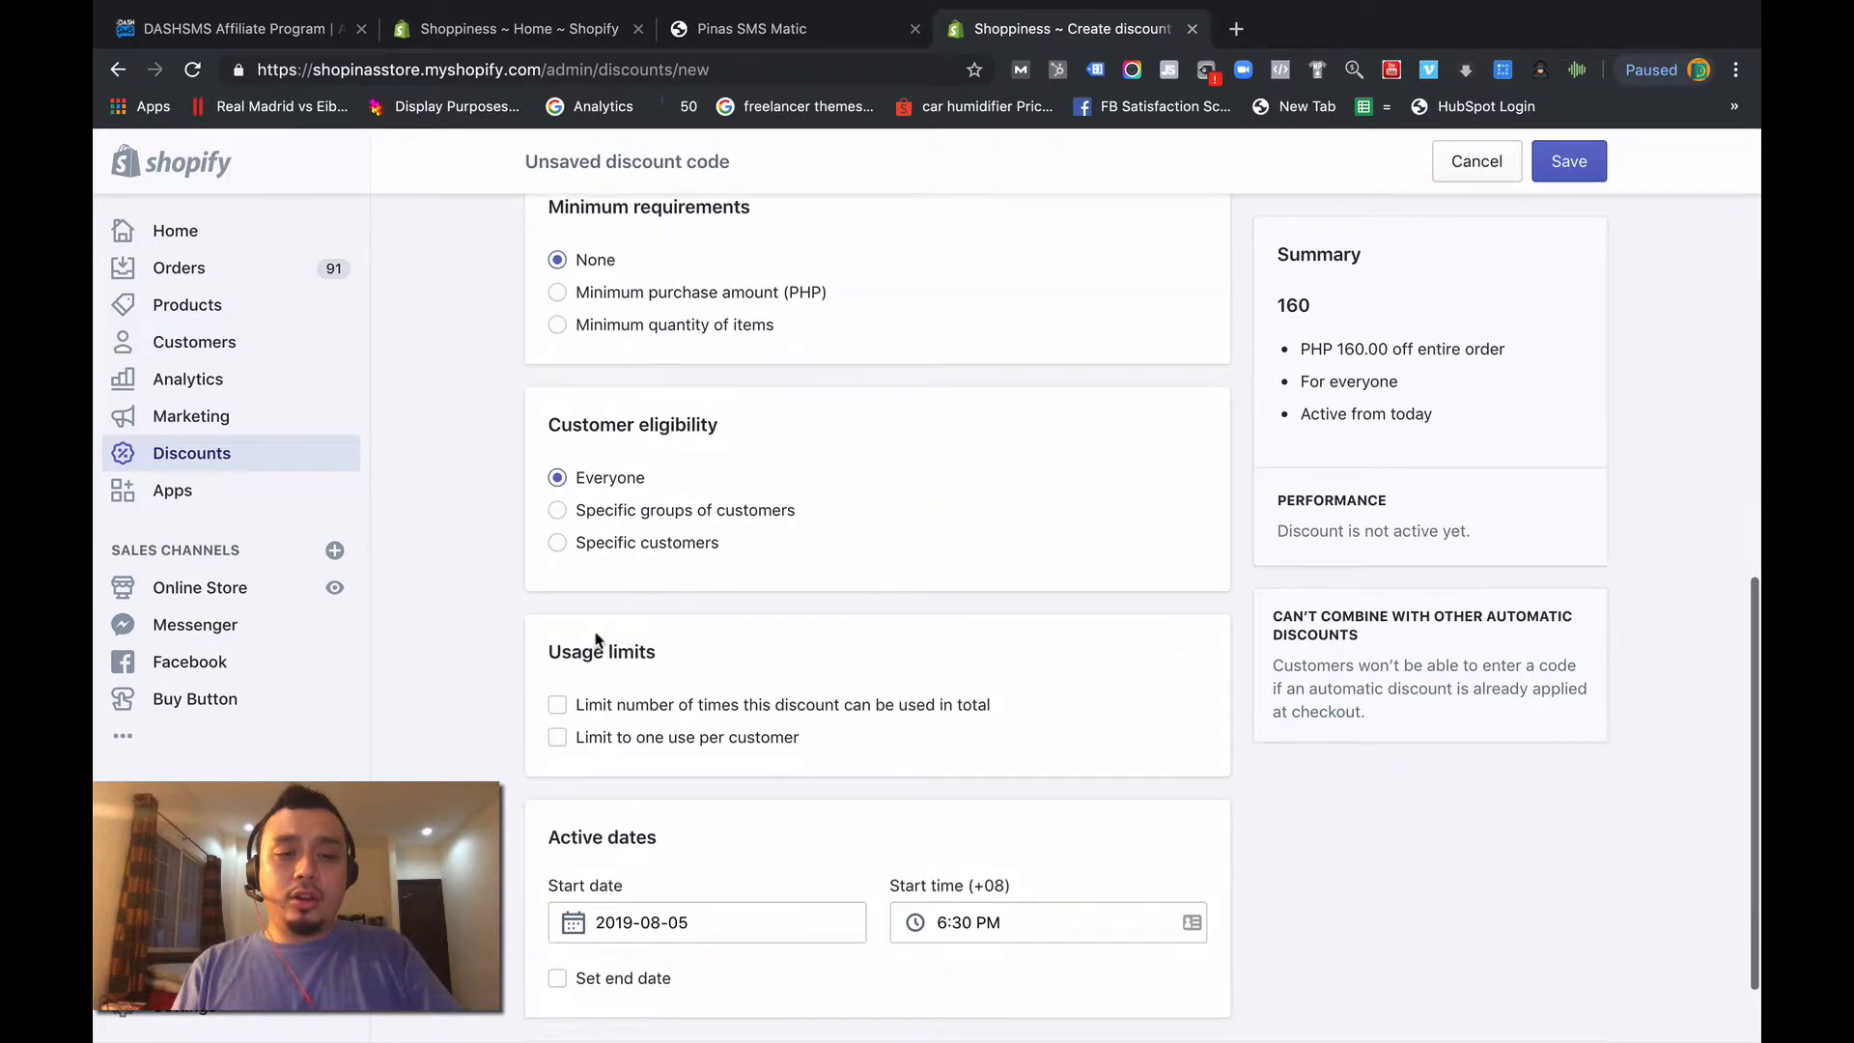
scroll(623, 739, down, 1)
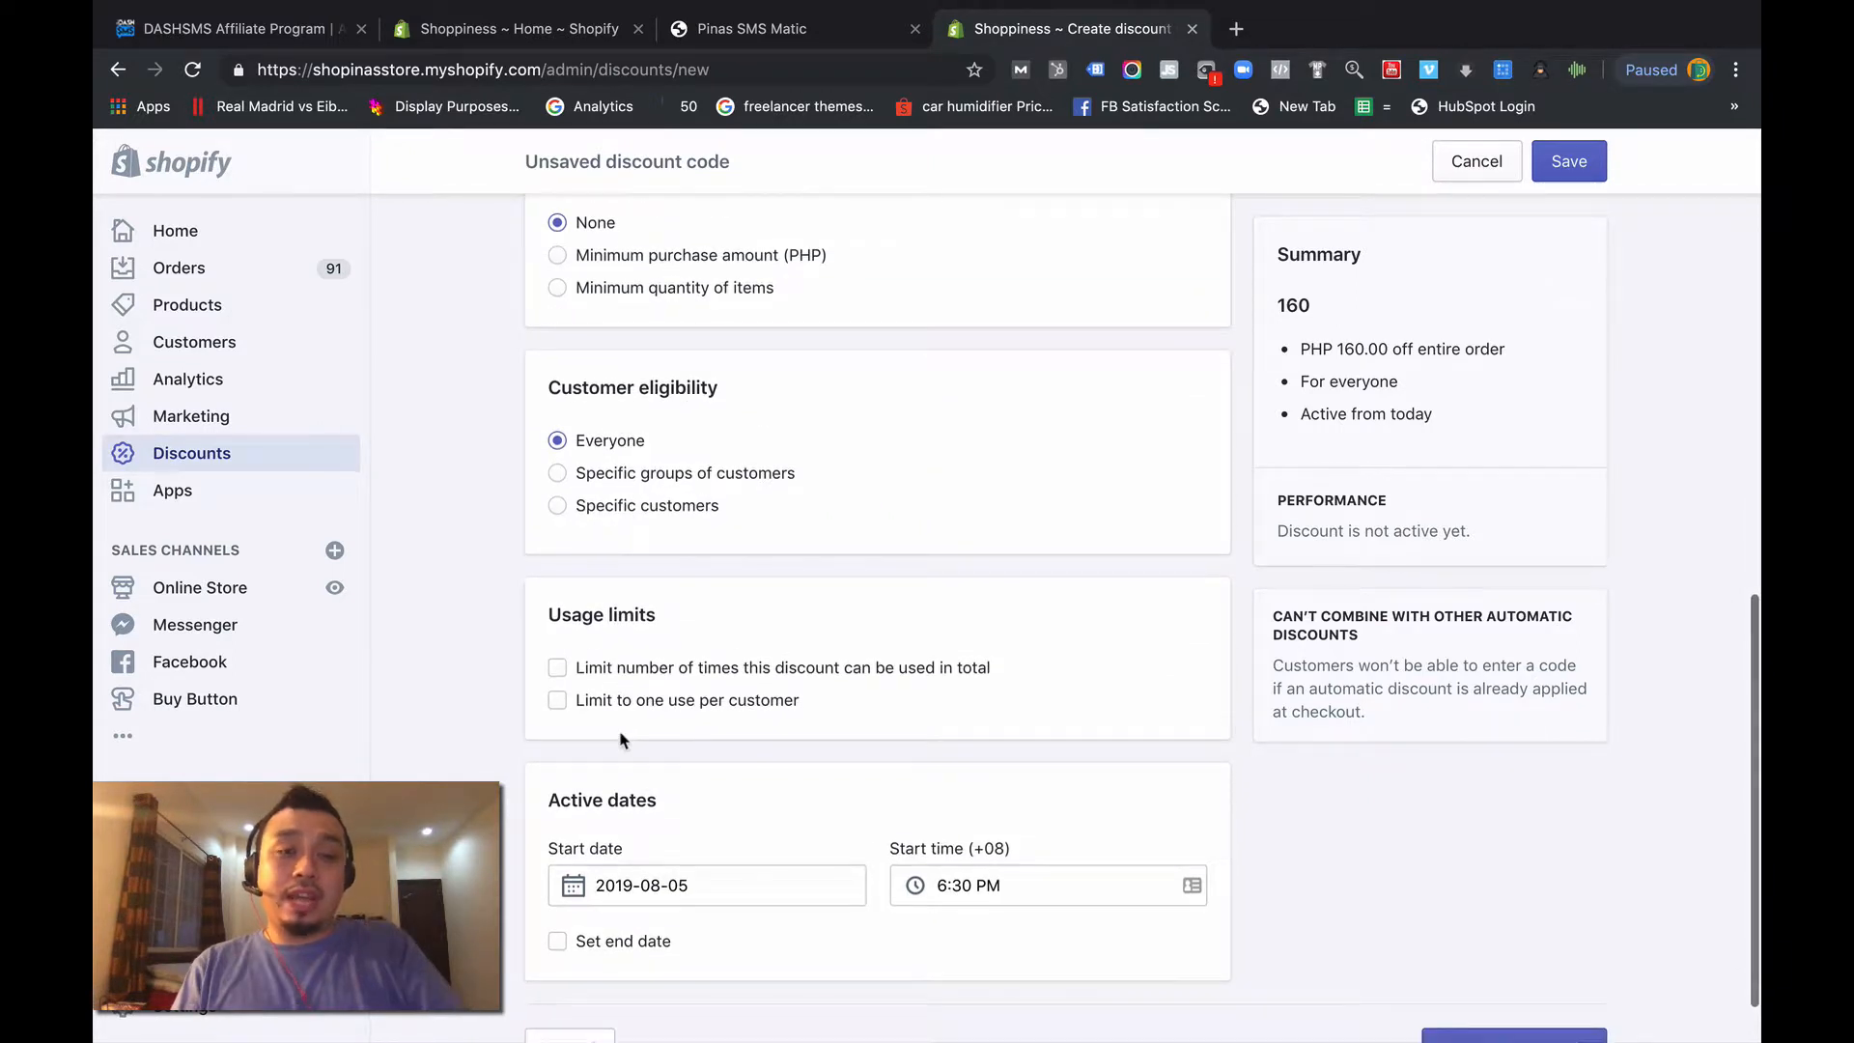
scroll(623, 740, down, 2)
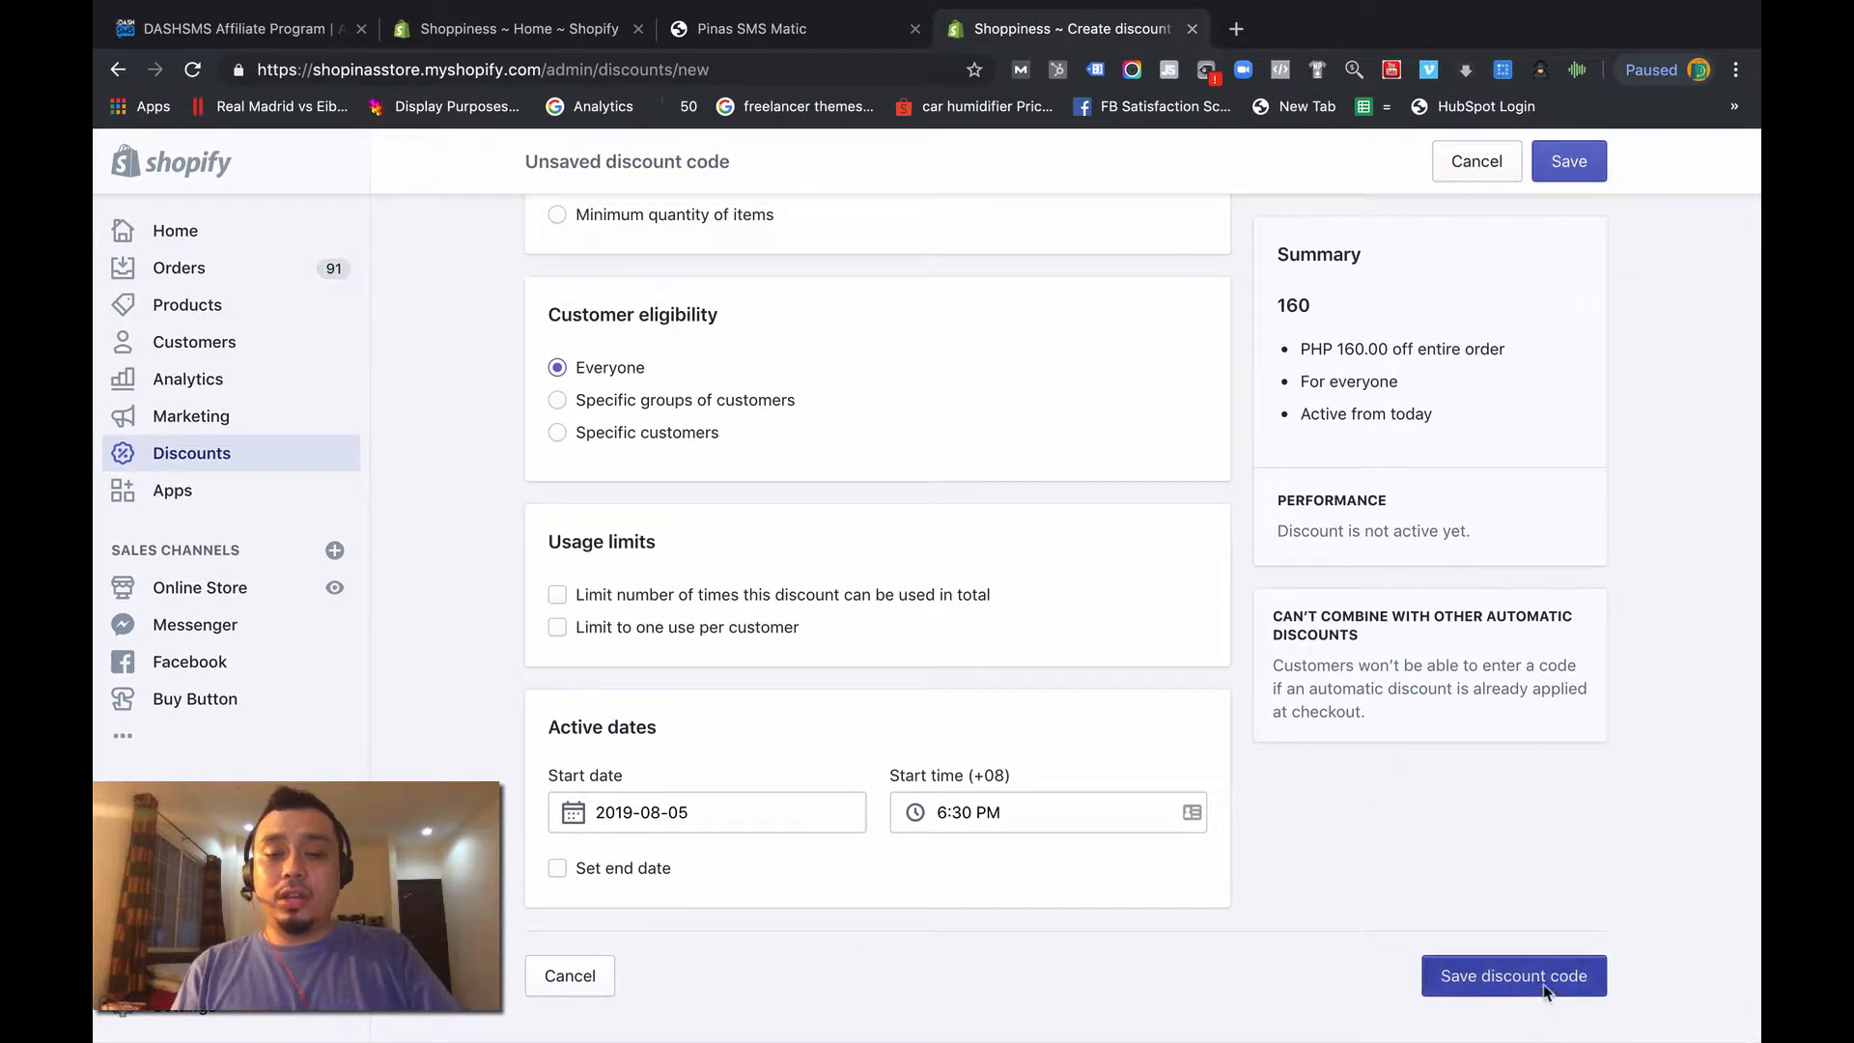
click(1543, 983)
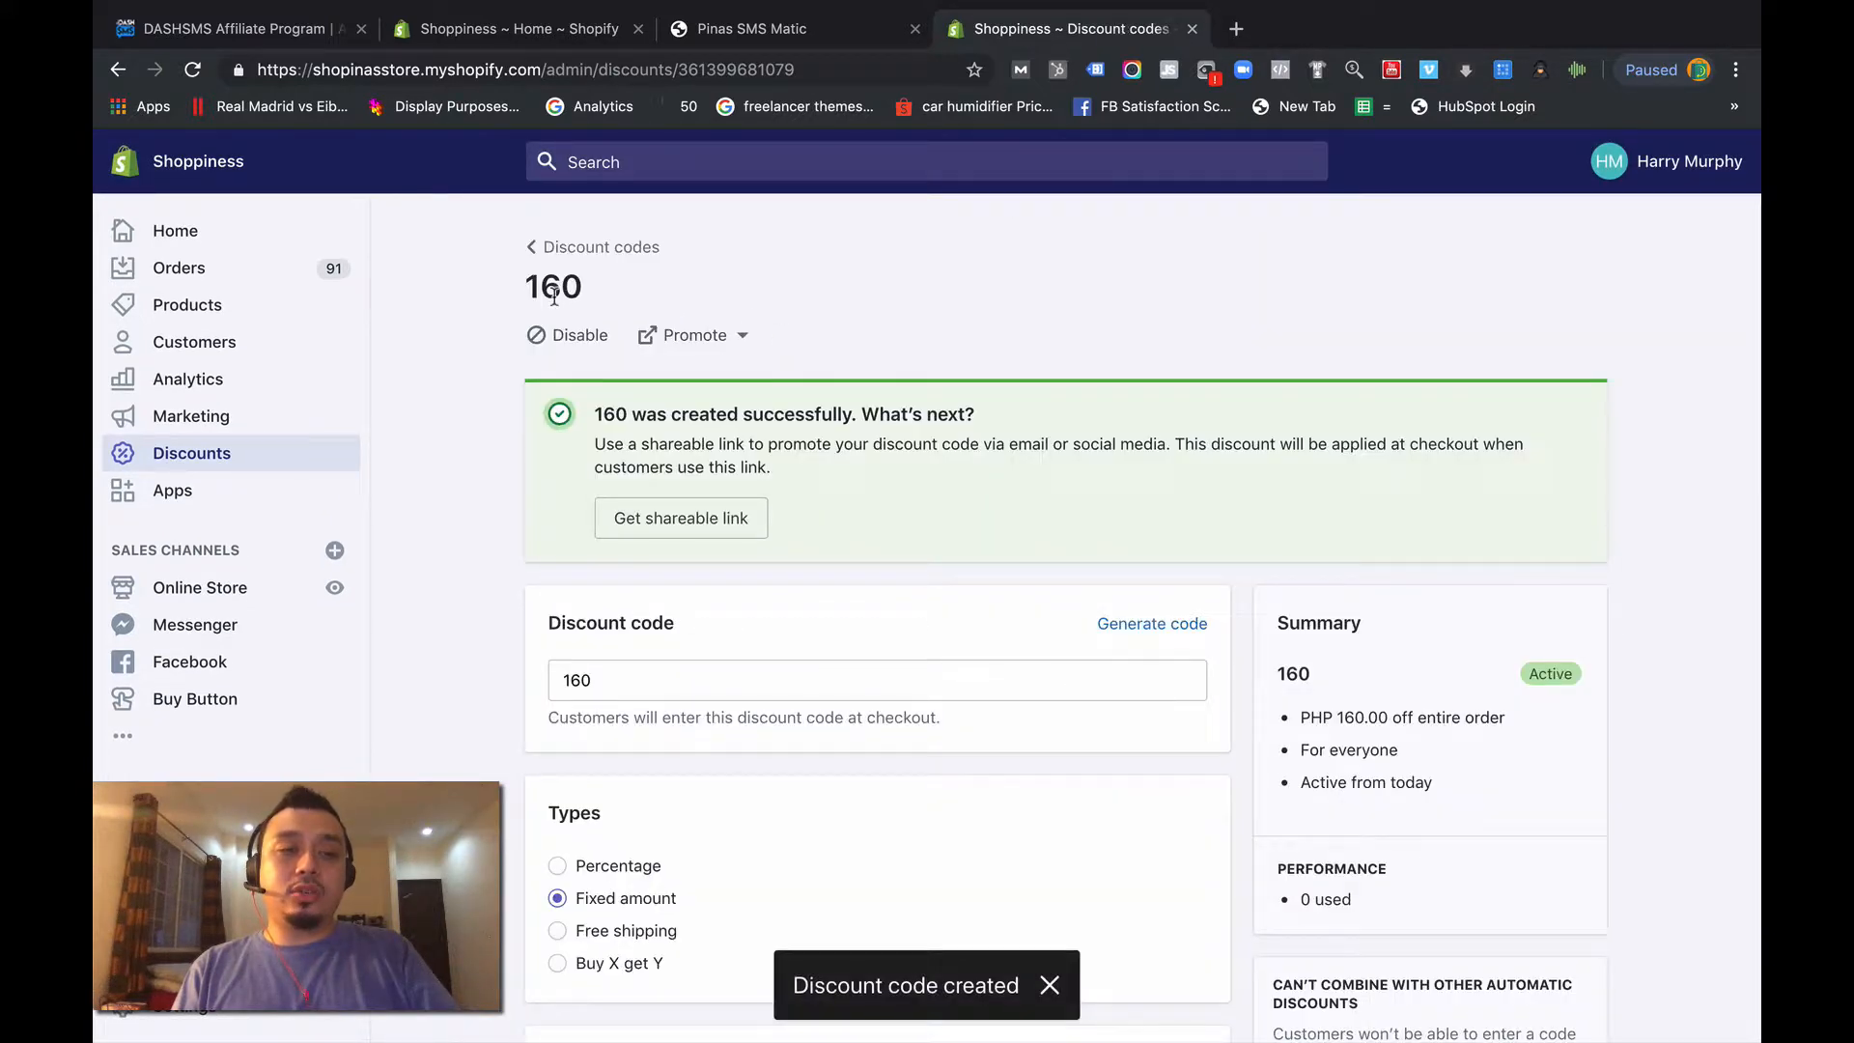
- Switch to the DASHSMS - Shopify app and bring up its list of abandoned cart campaigns
click(187, 502)
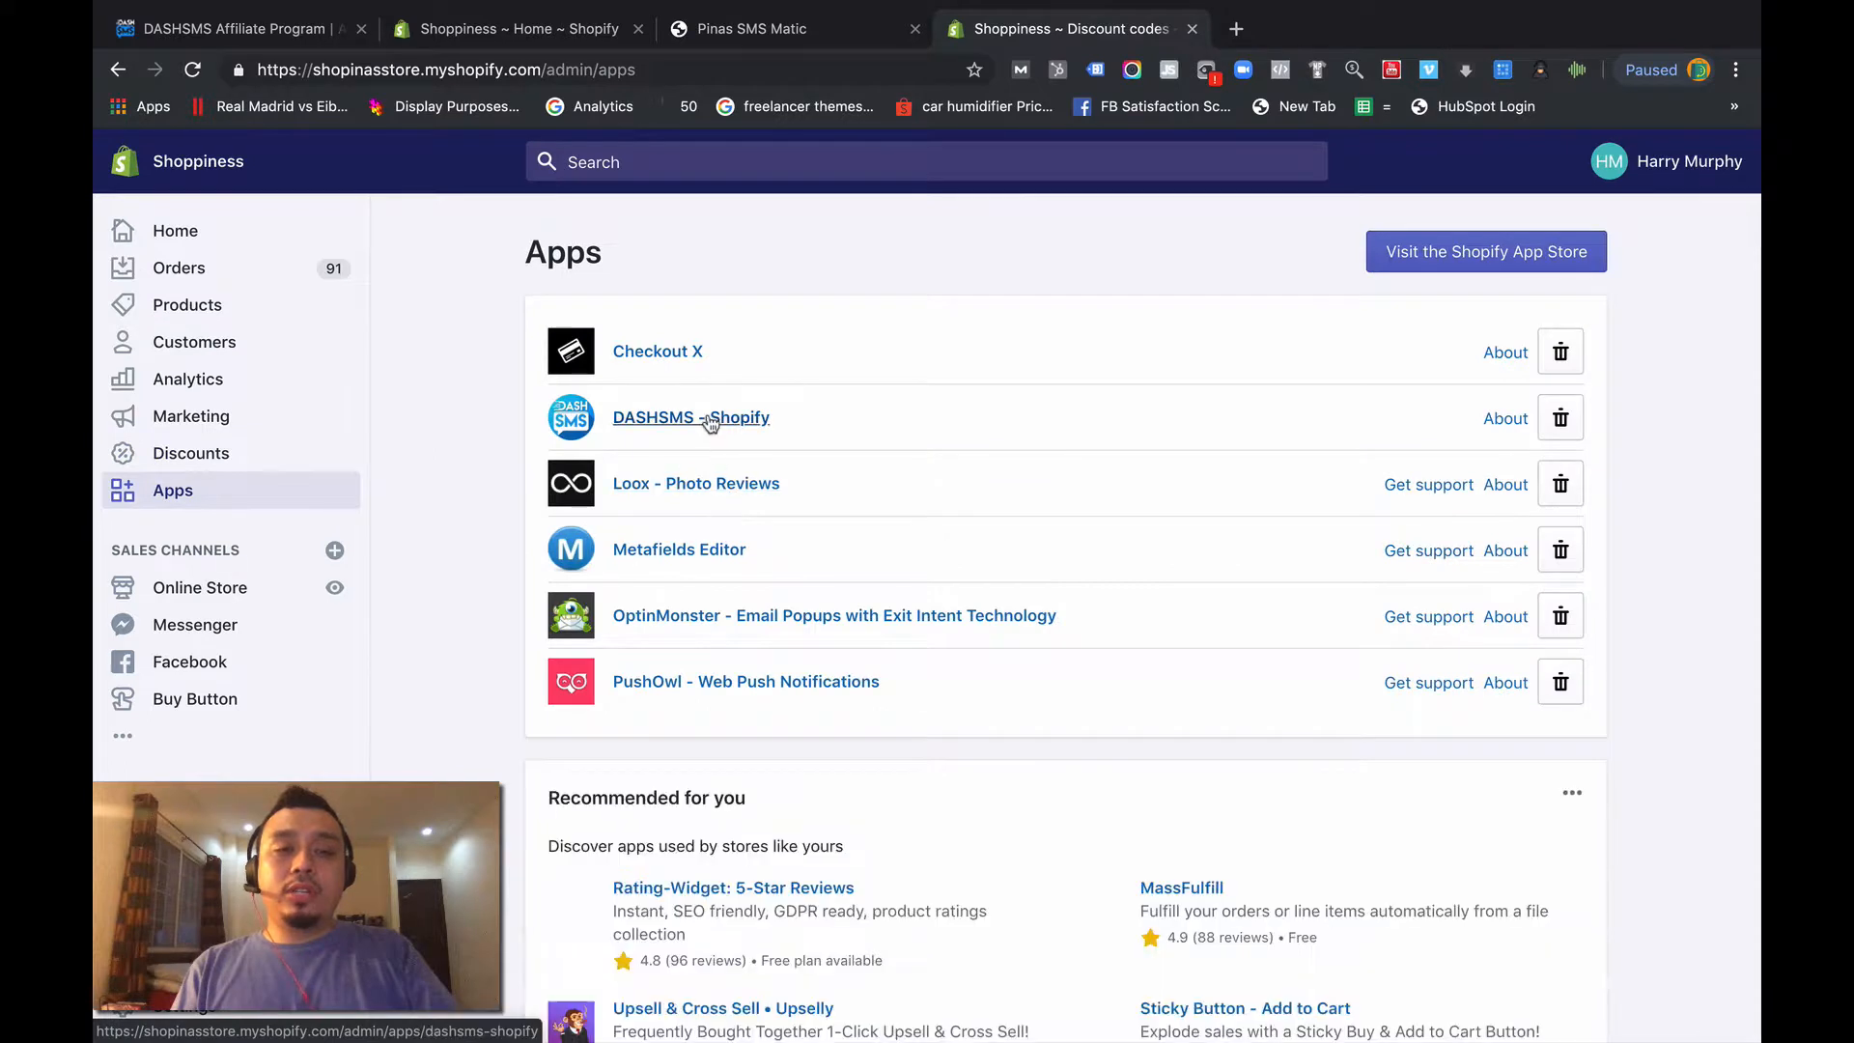
click(709, 418)
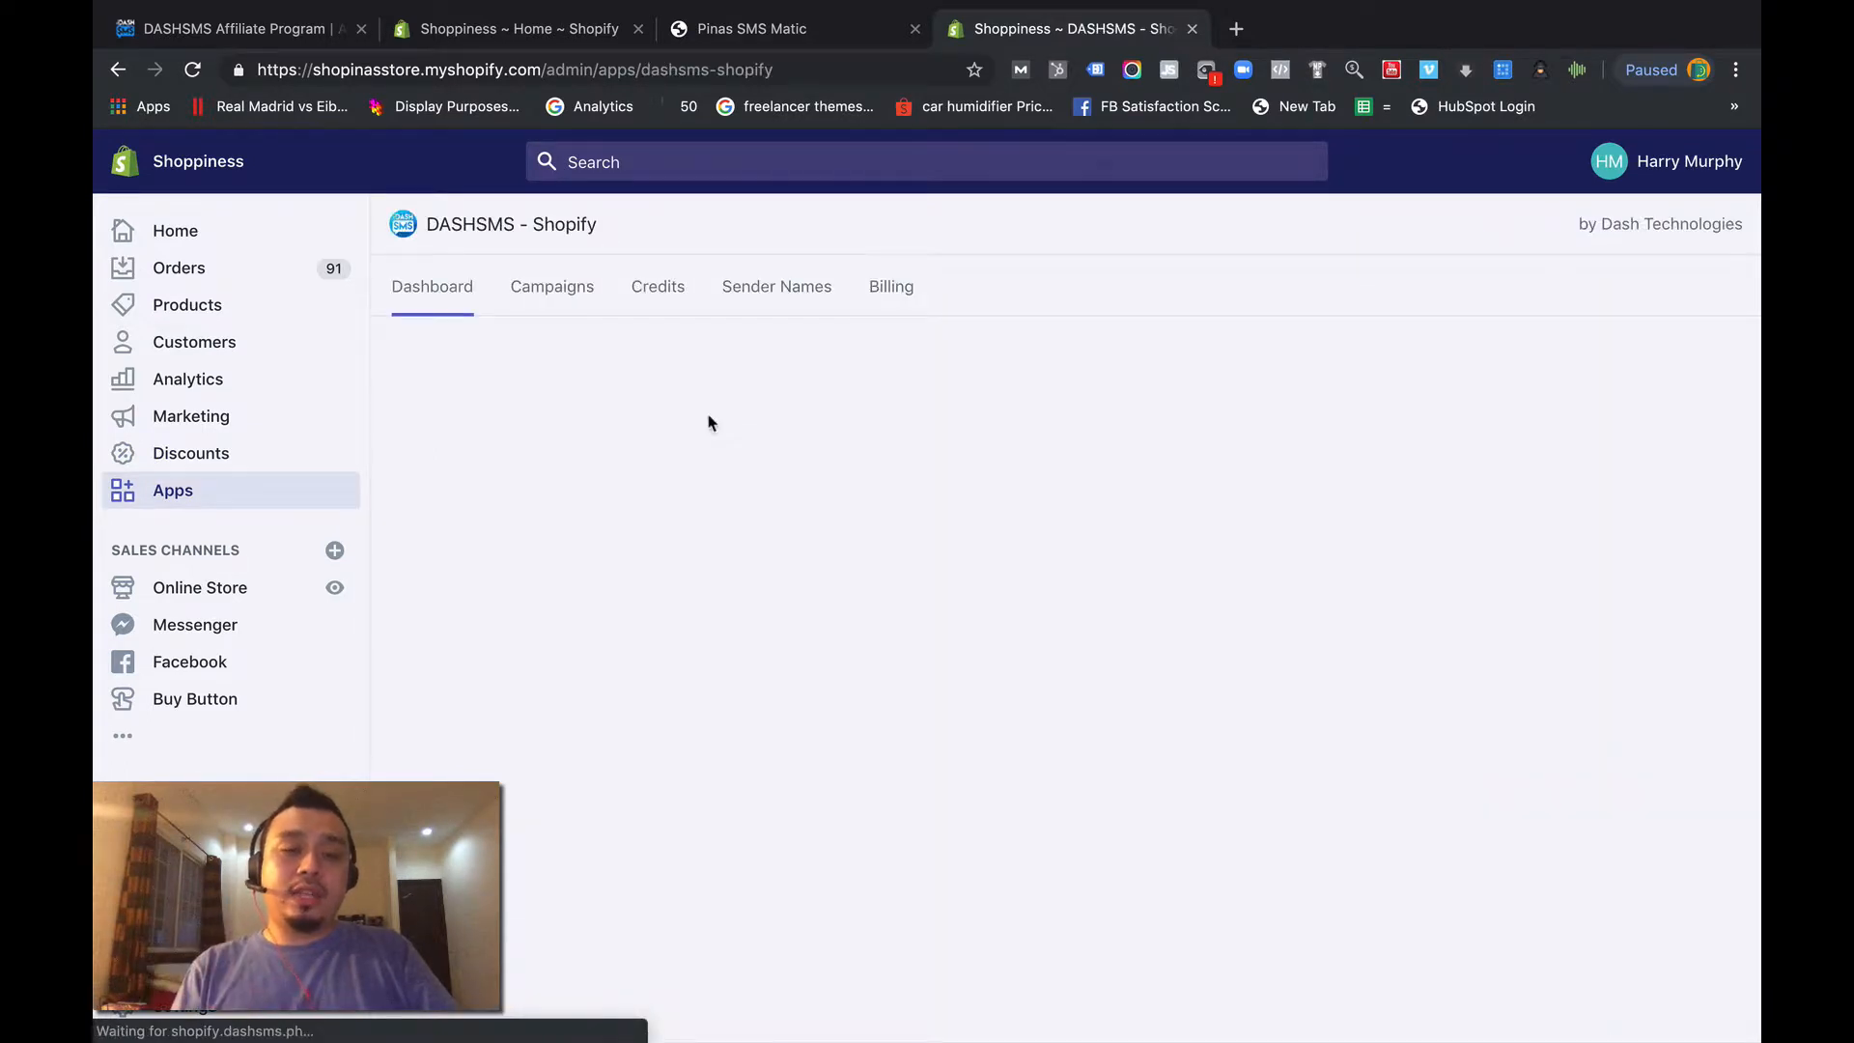
click(568, 297)
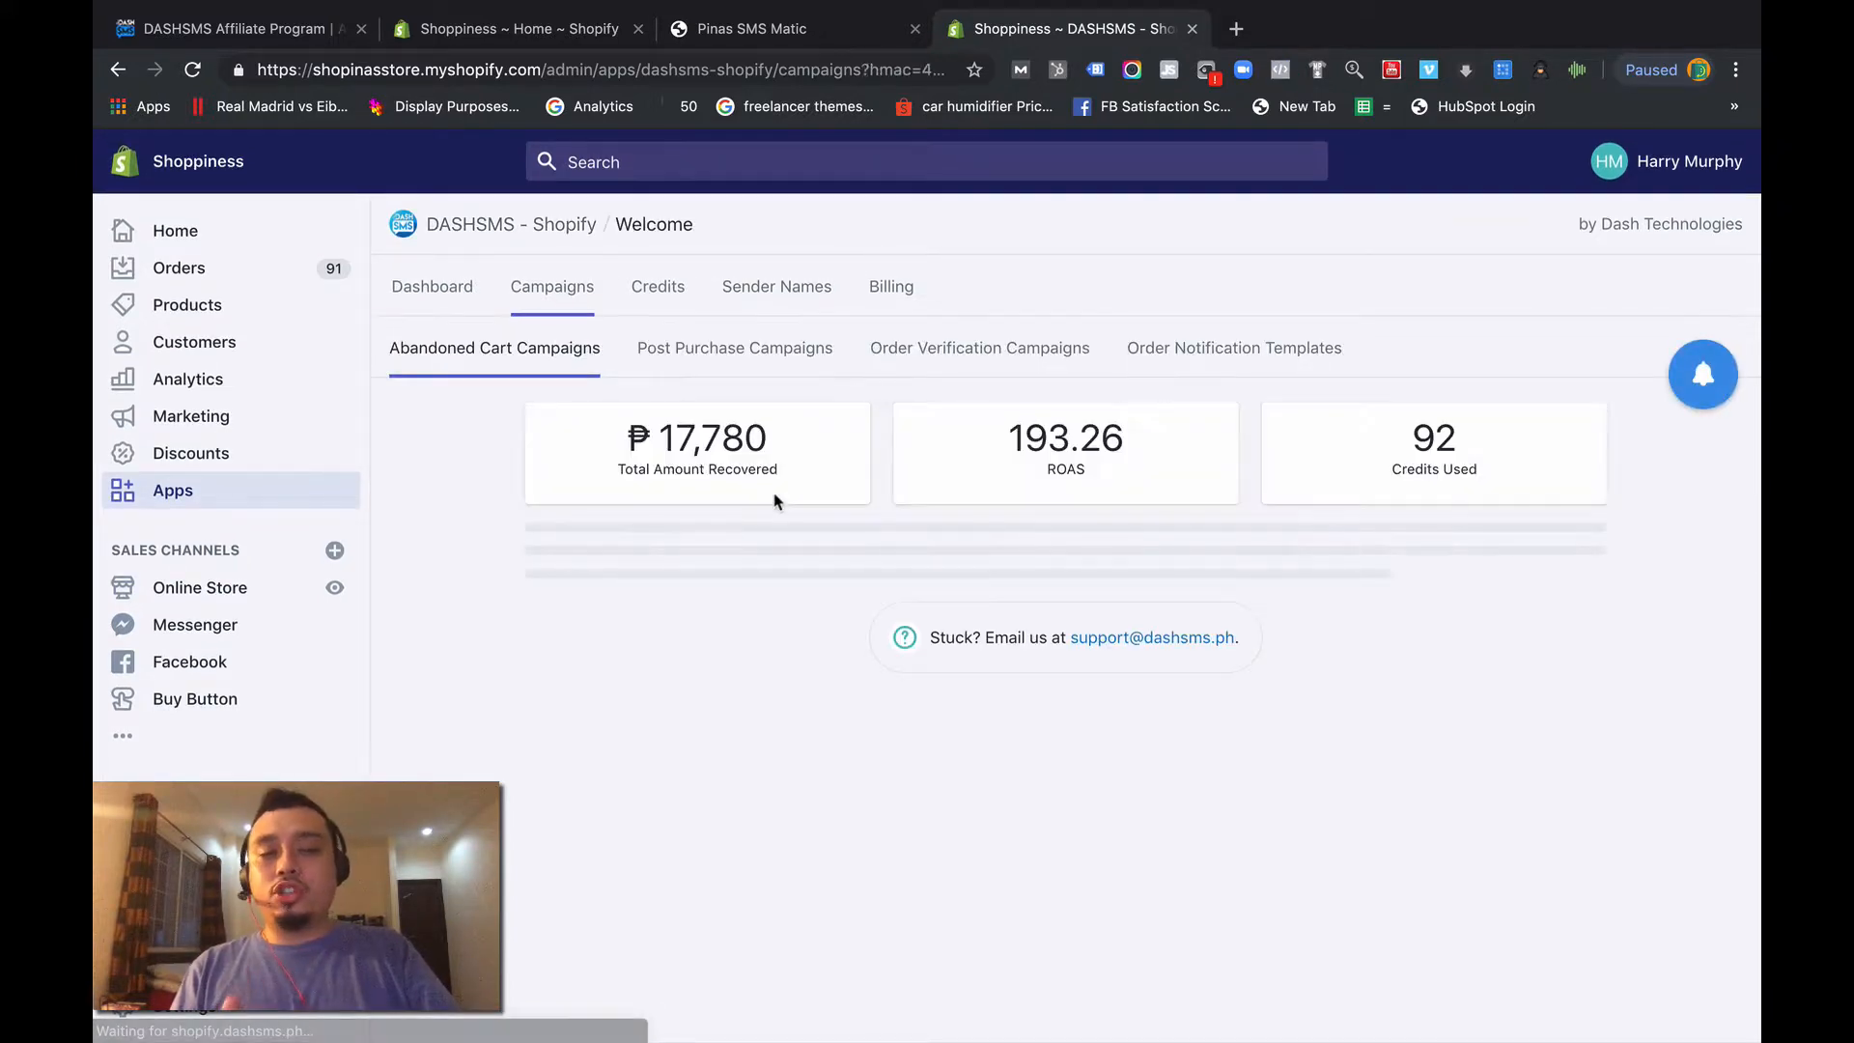
scroll(1083, 808, down, 2)
scroll(1084, 807, down, 3)
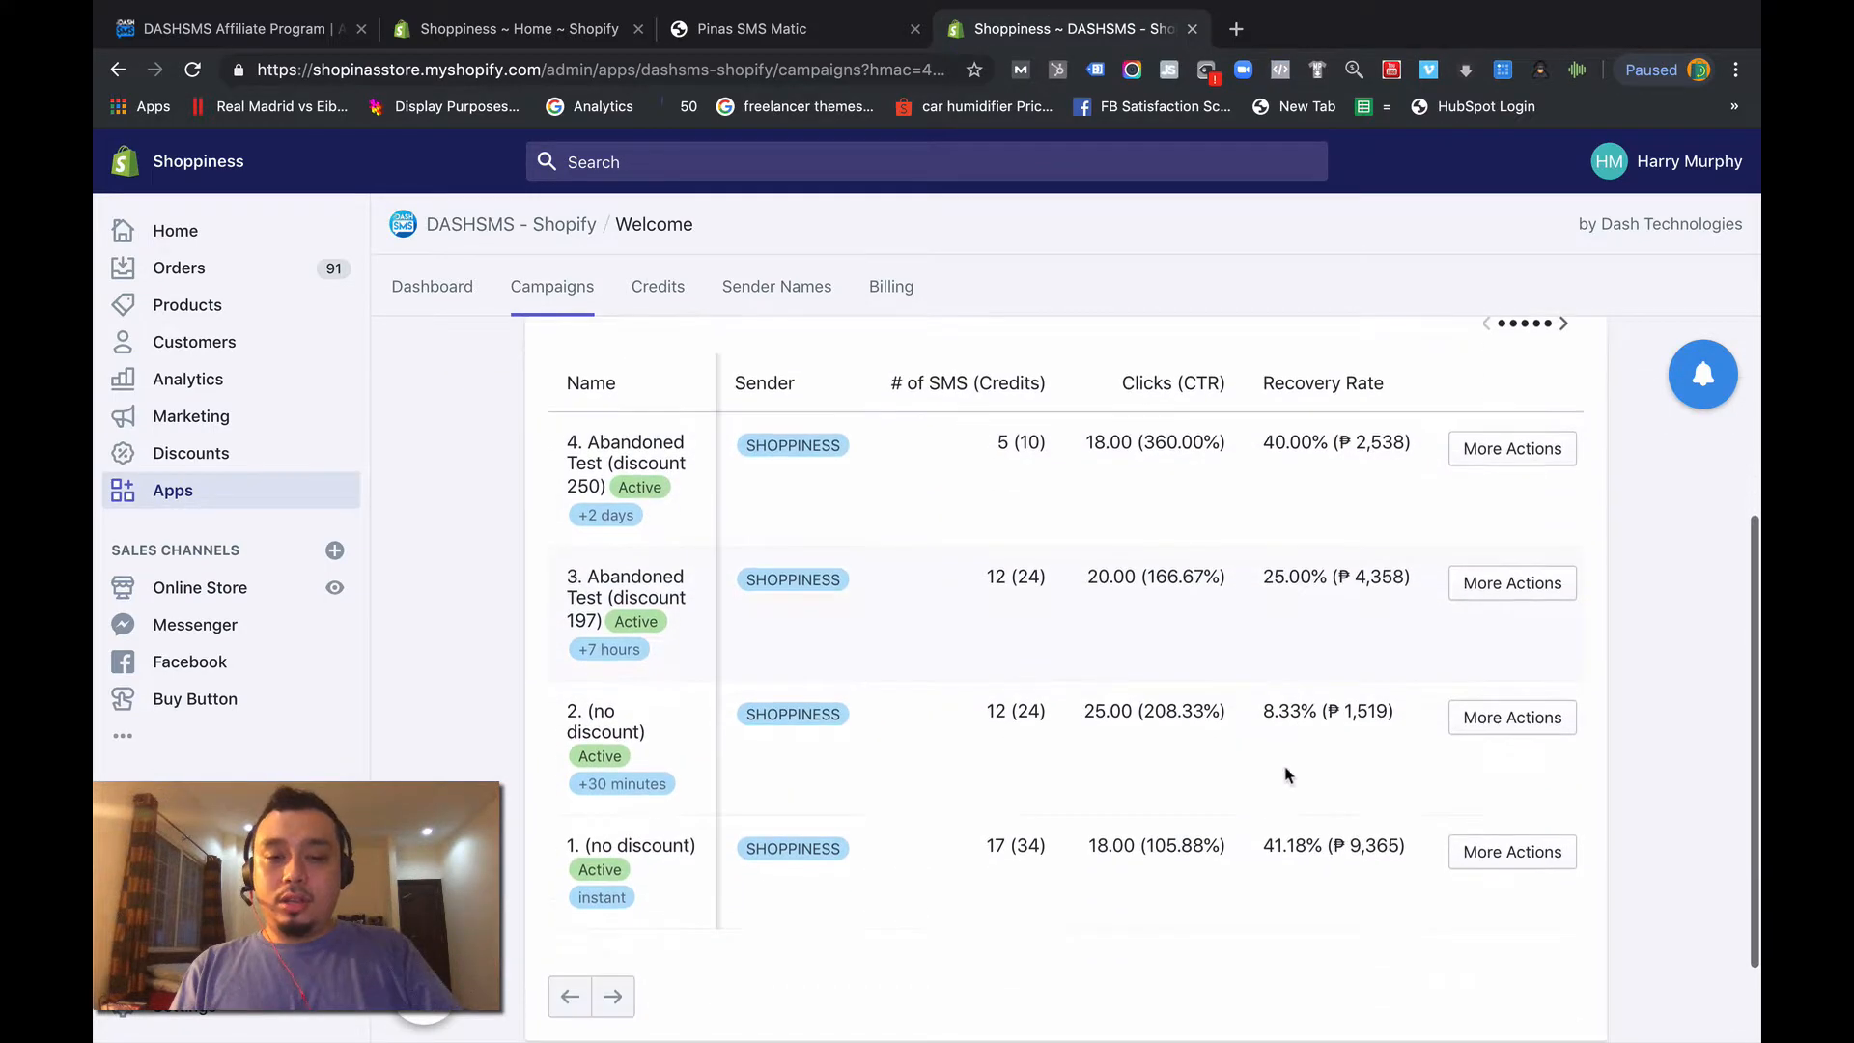
- Open "3. Abandoned Test (discount 197)" for editing and change its sequence title to "3. Abandoned Test (discount 160)"
click(1482, 580)
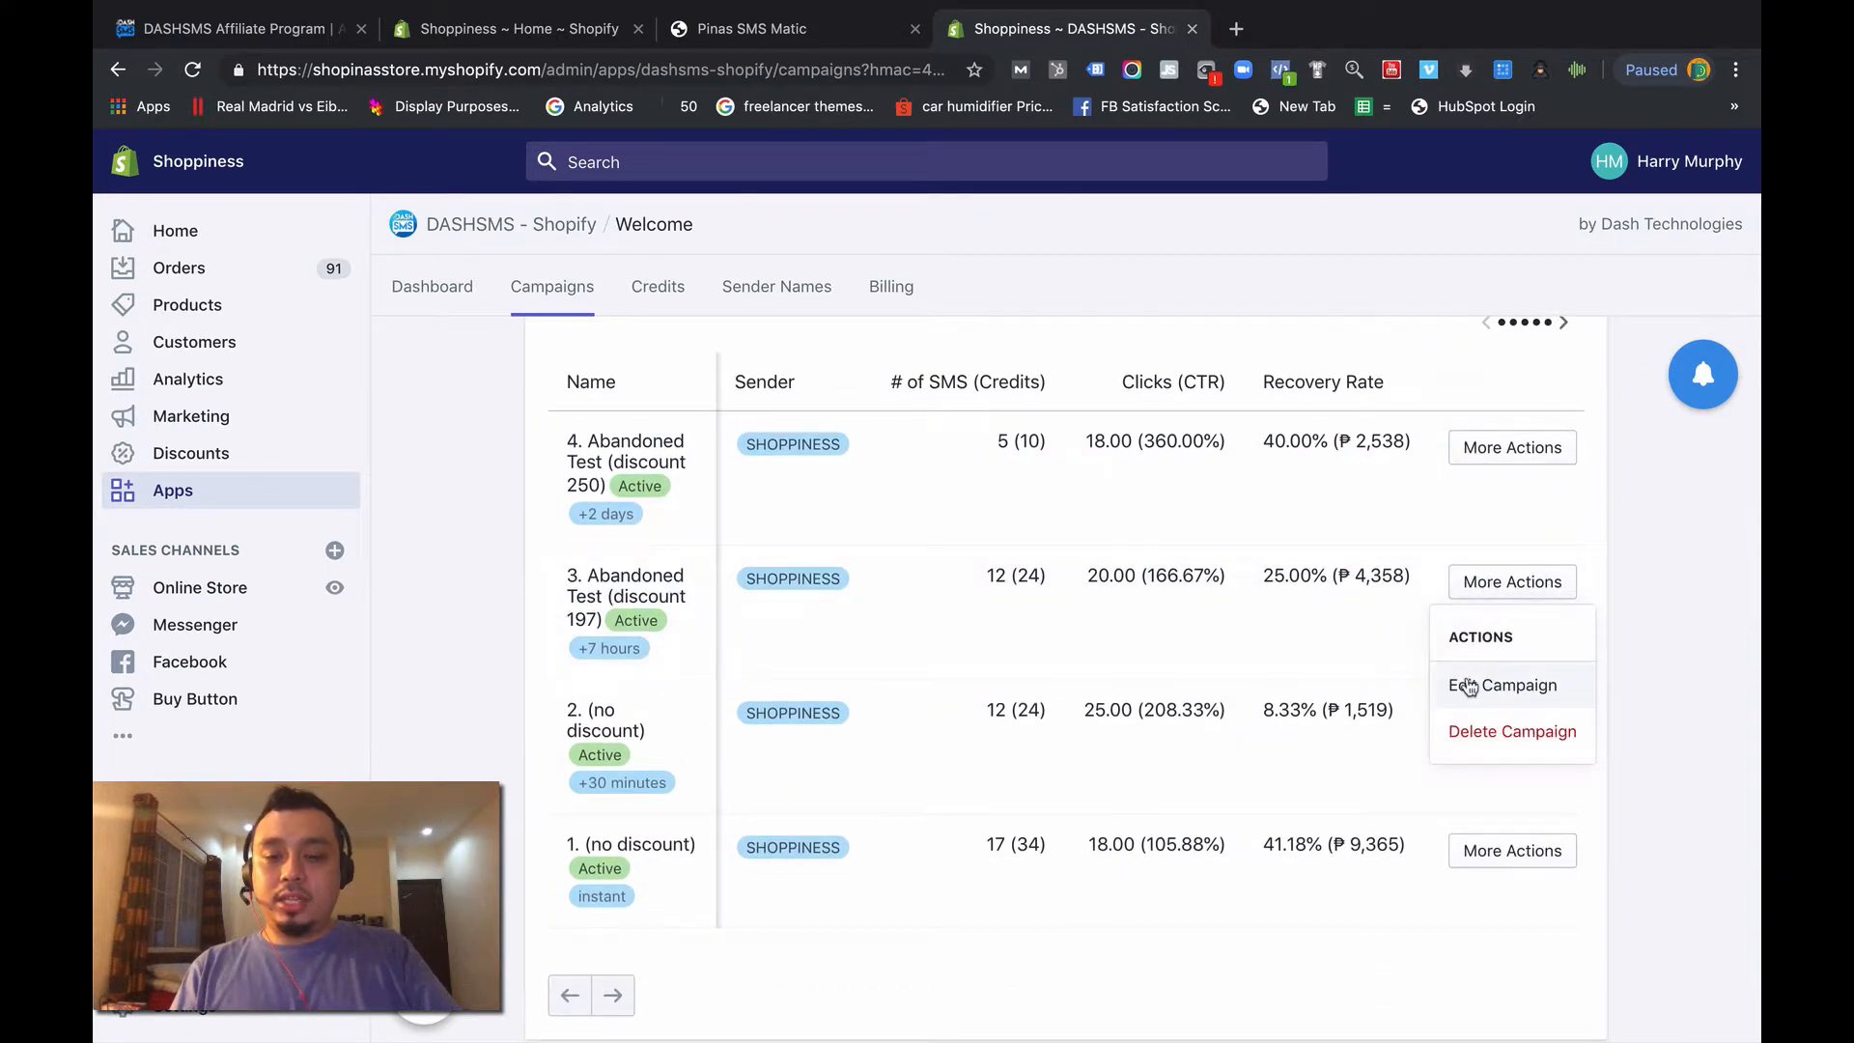
click(1469, 687)
click(774, 495)
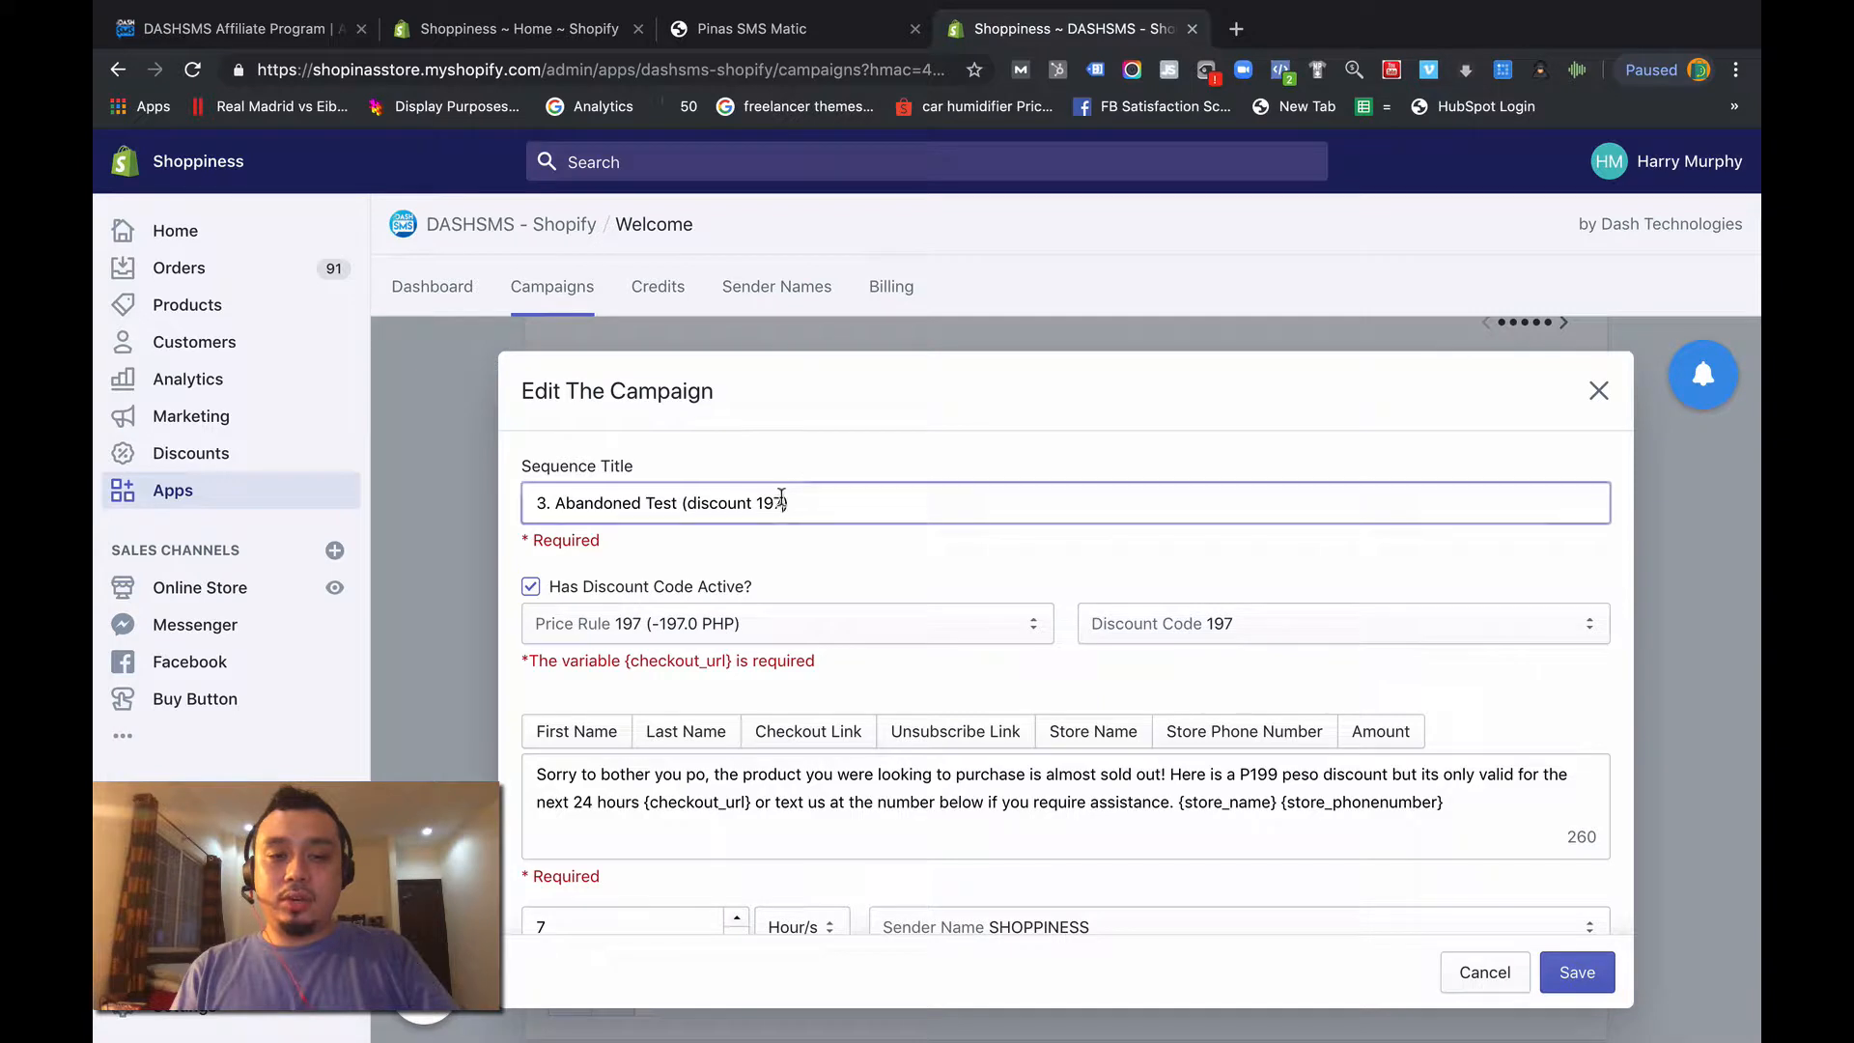
key(BackSpace)
key(BackSpace)
text(60)
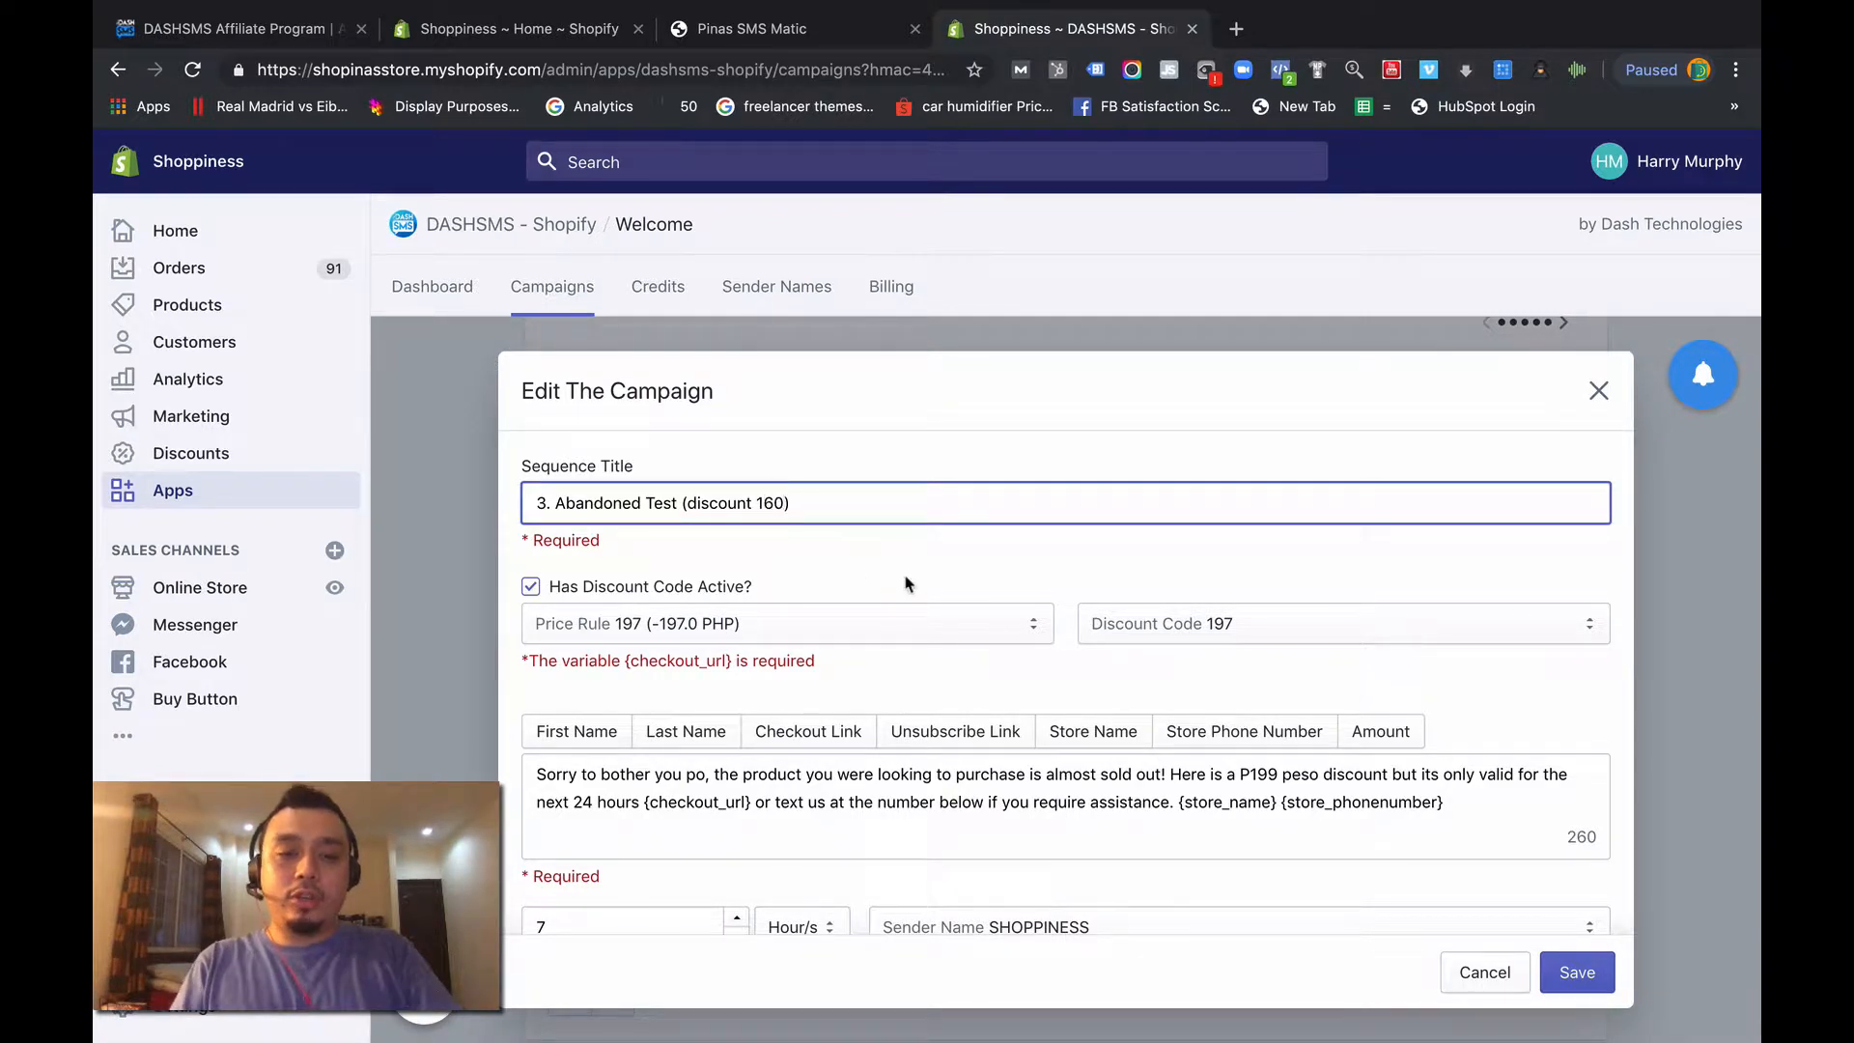
- Set the campaign's price rule to 160 (-160.0 PHP)
scroll(924, 576, down, 1)
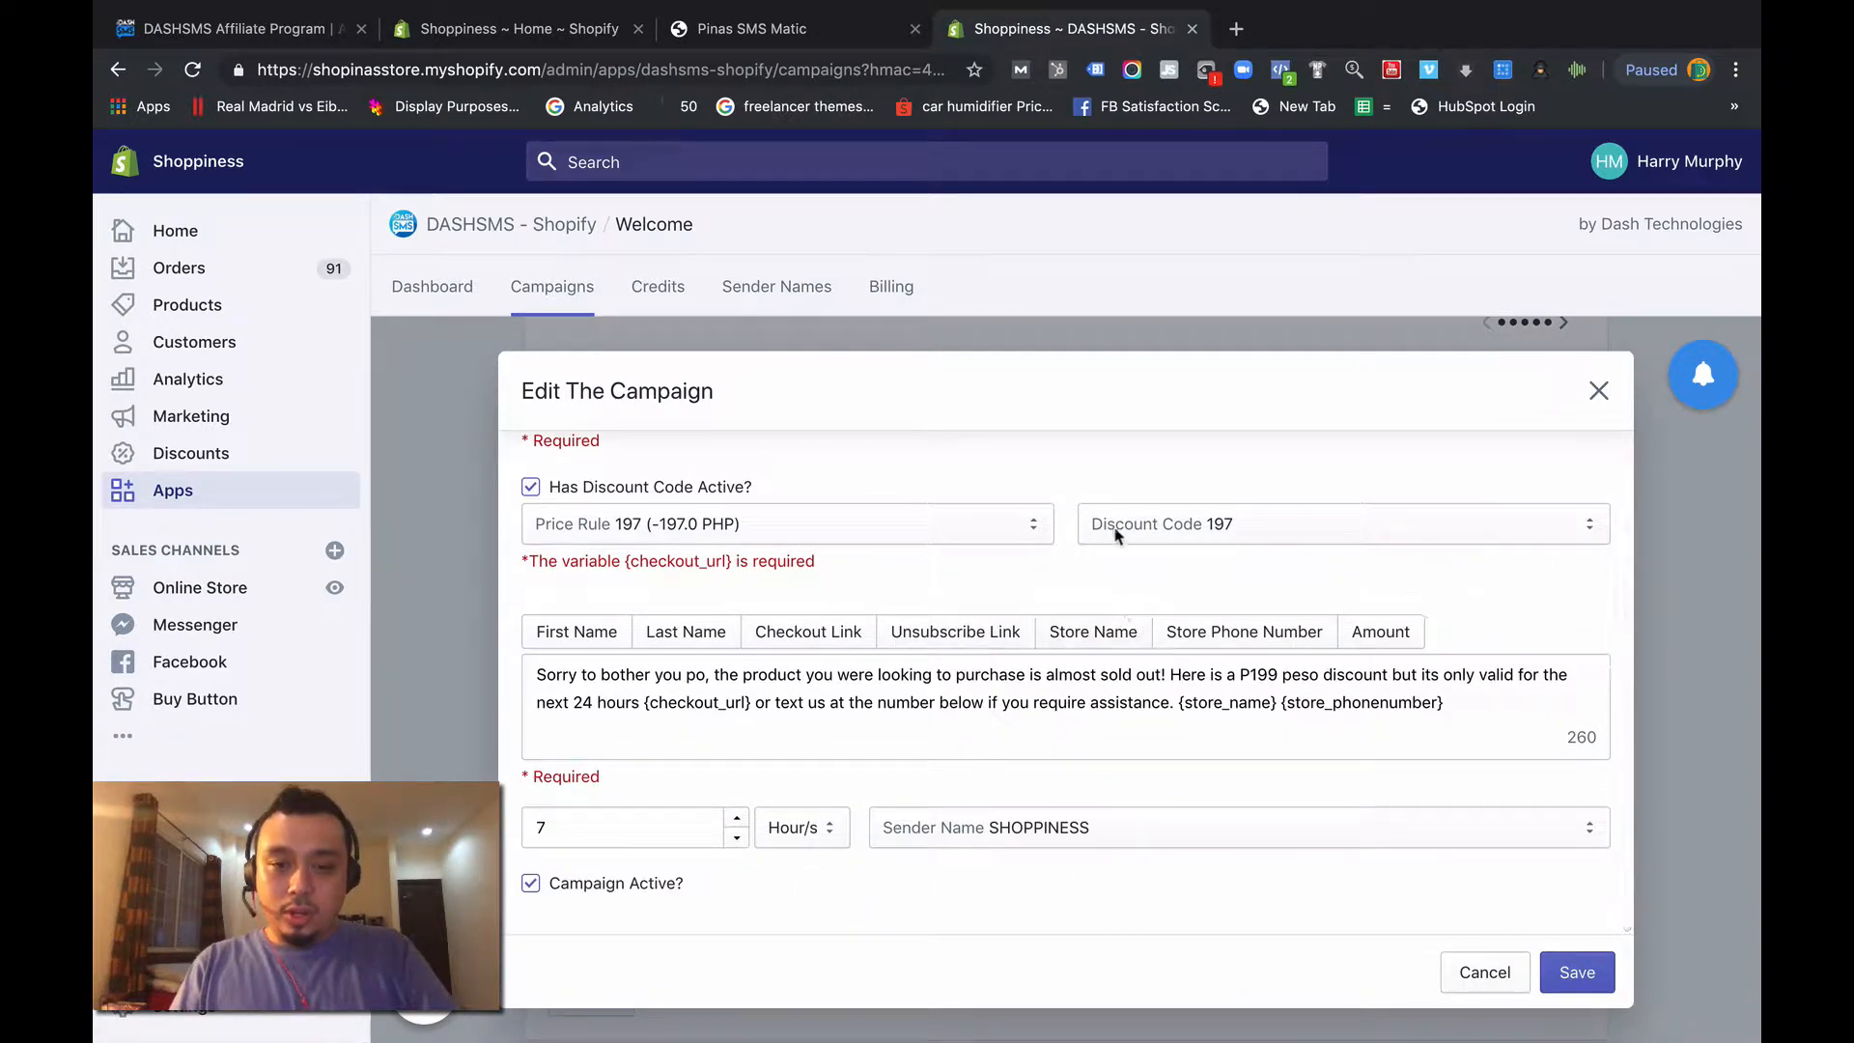
click(973, 534)
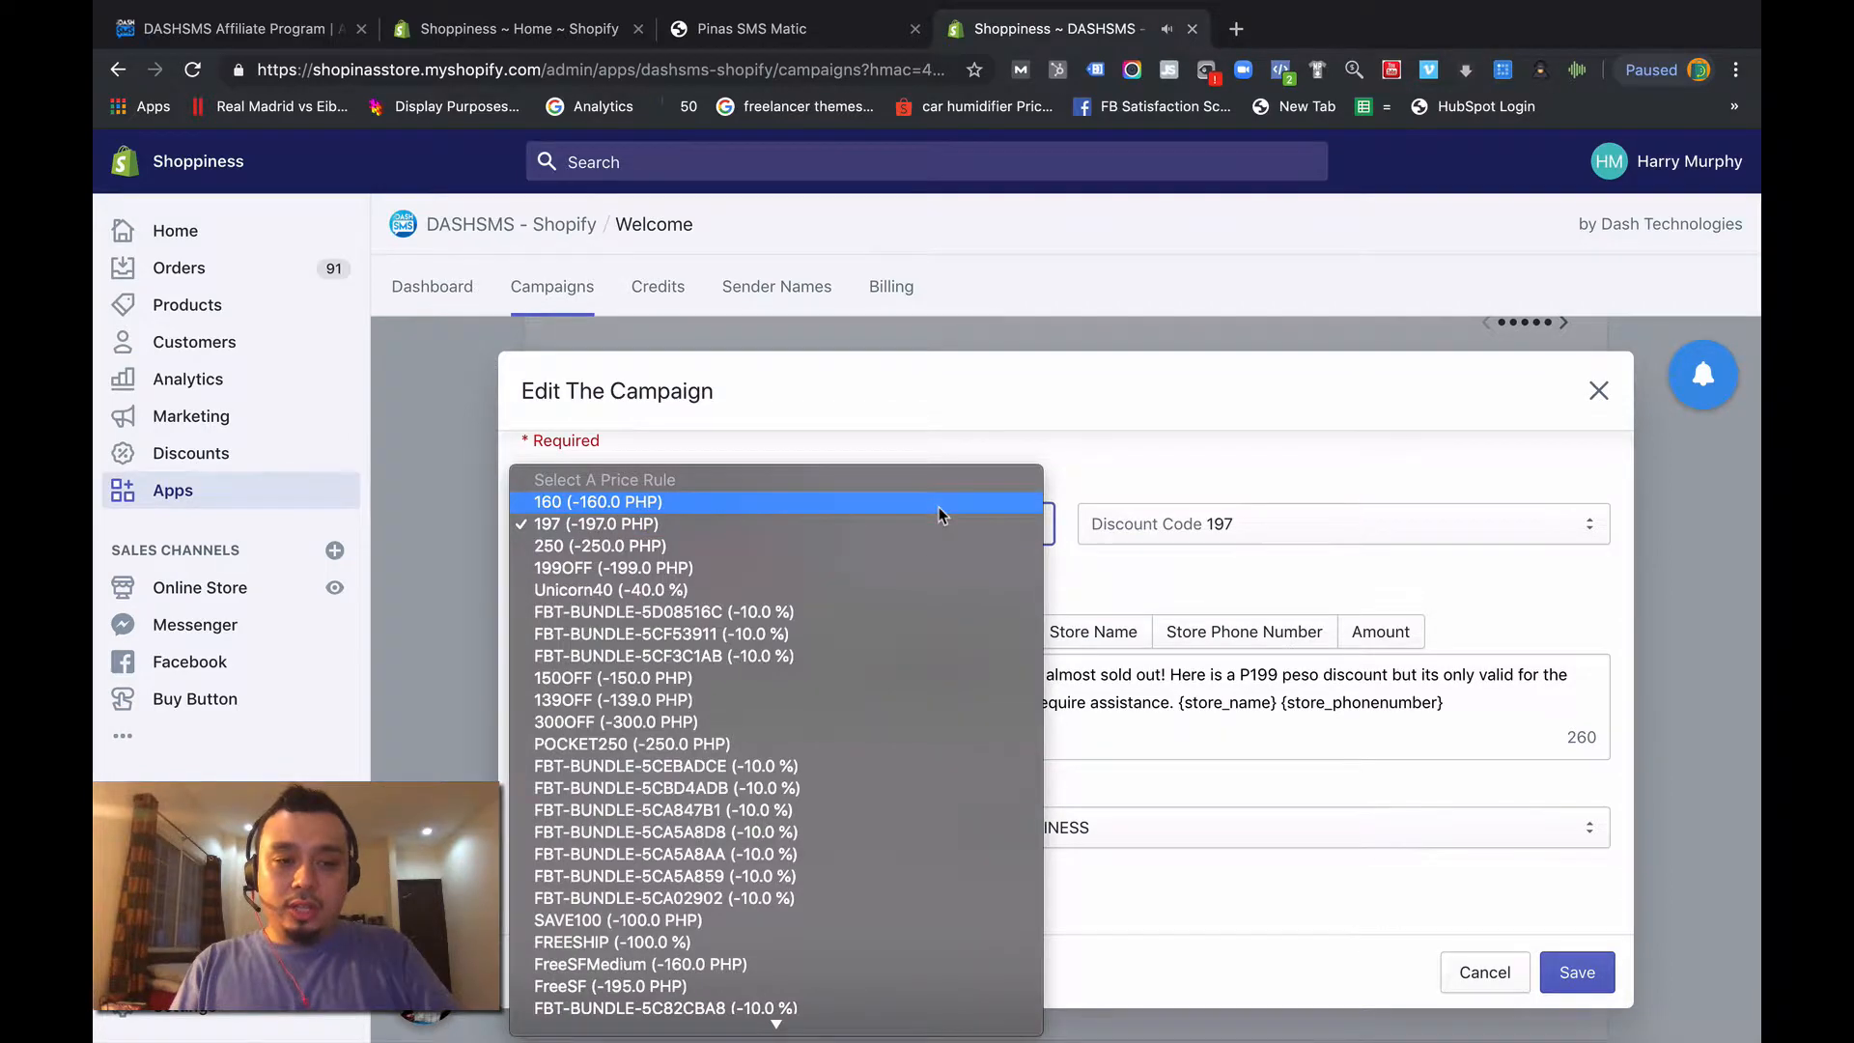
click(939, 504)
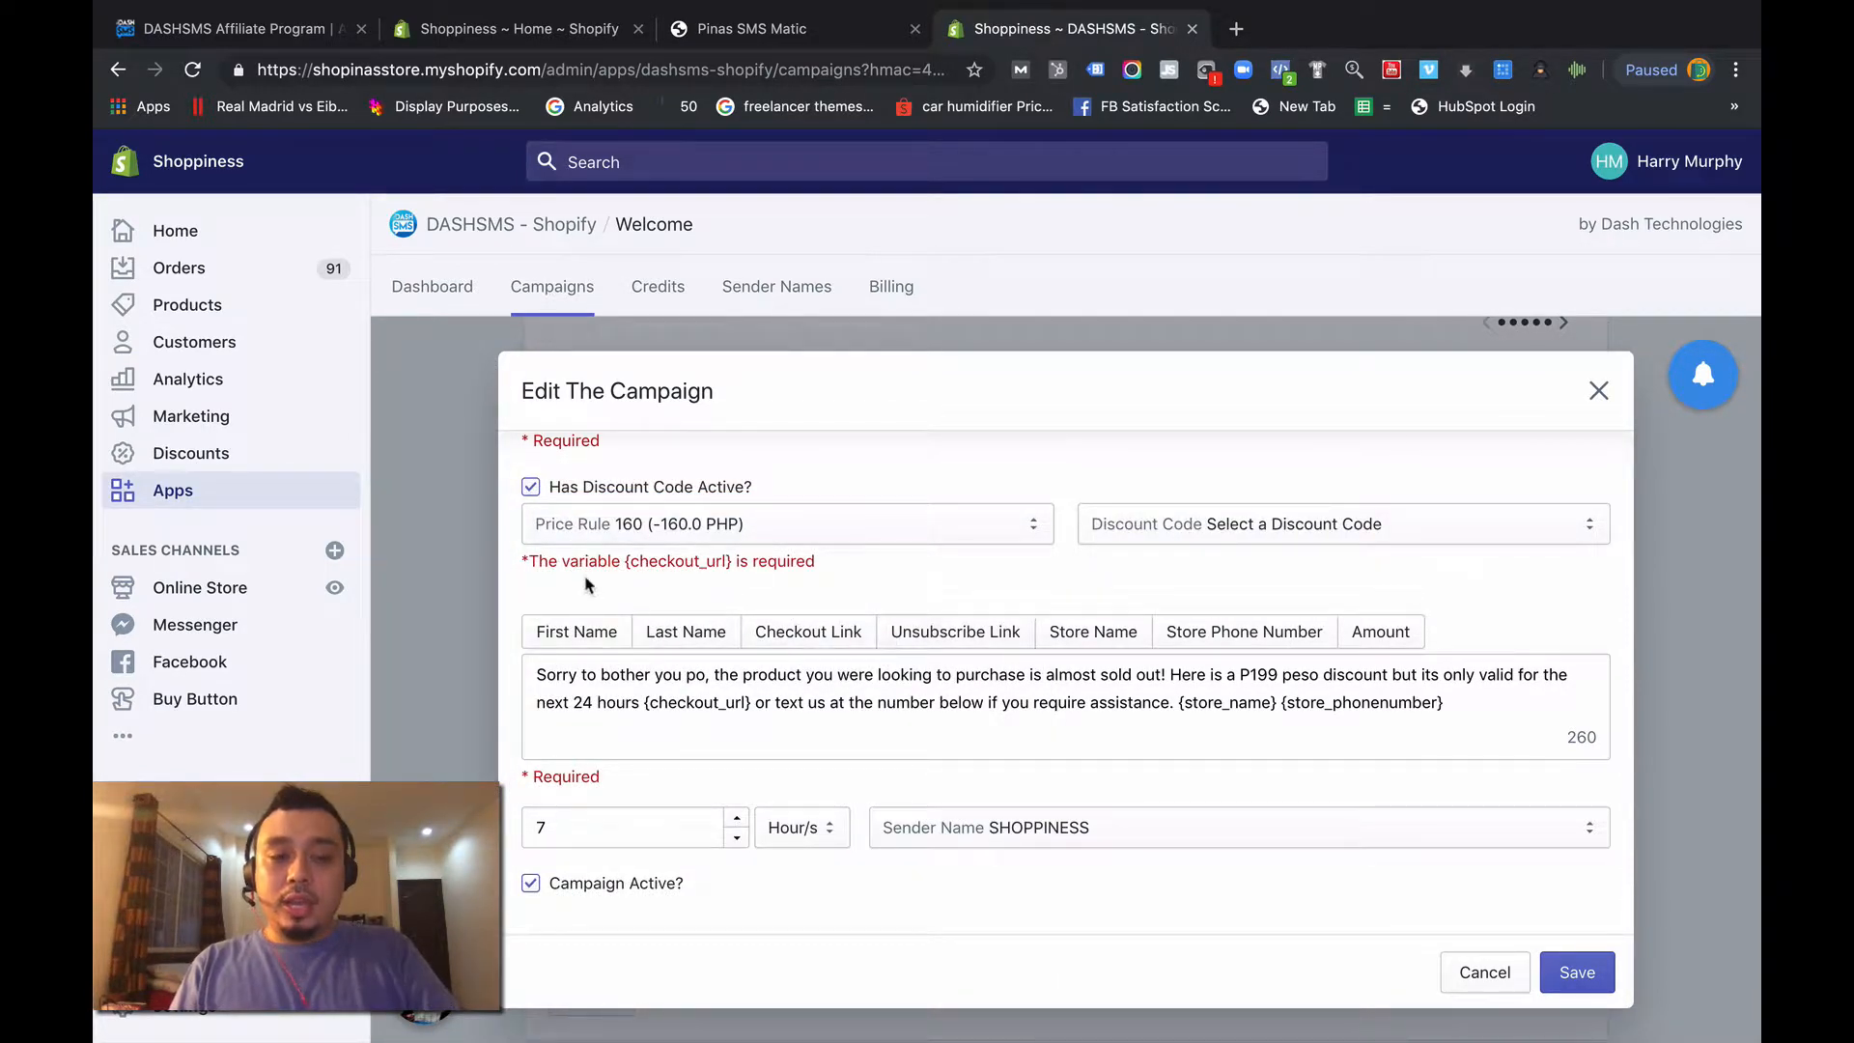
- Examine the {checkout_url} requirement and its use in the message, and reselect price rule 160 (-160.0 PHP)
scroll(540, 562, up, 5)
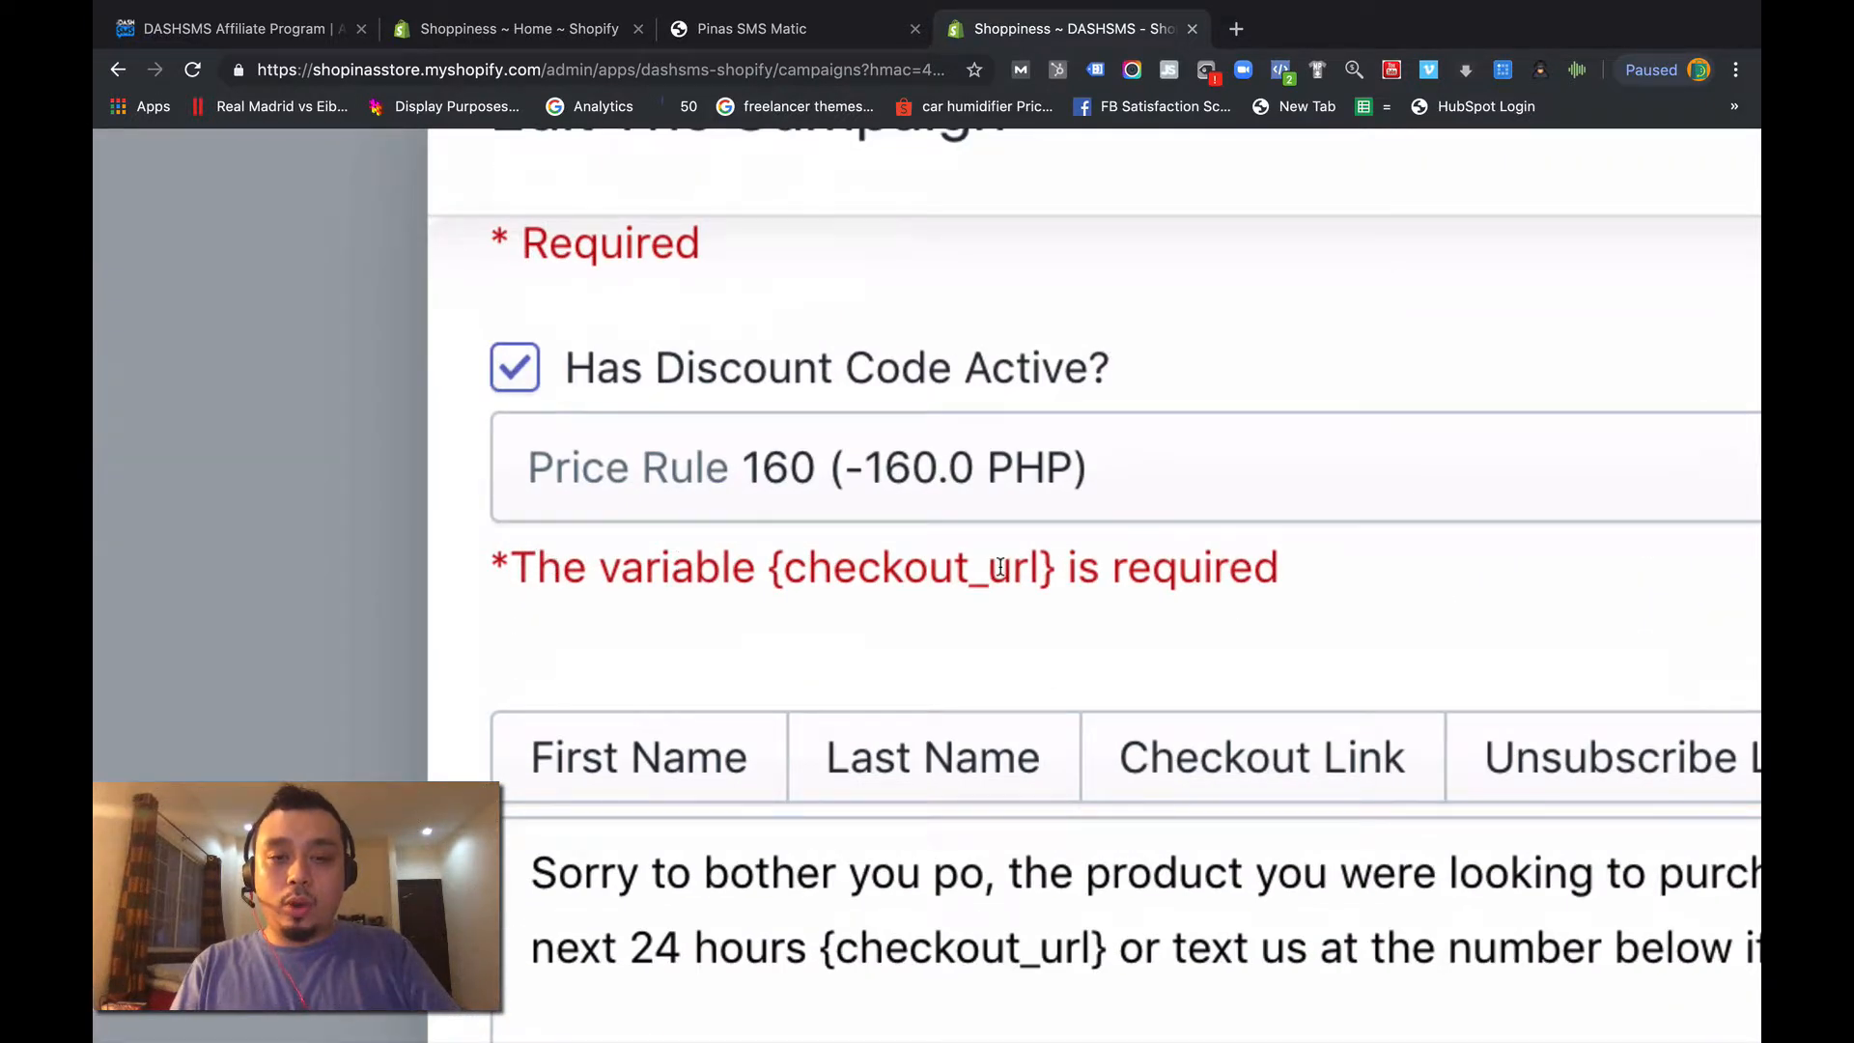
scroll(1001, 567, down, 5)
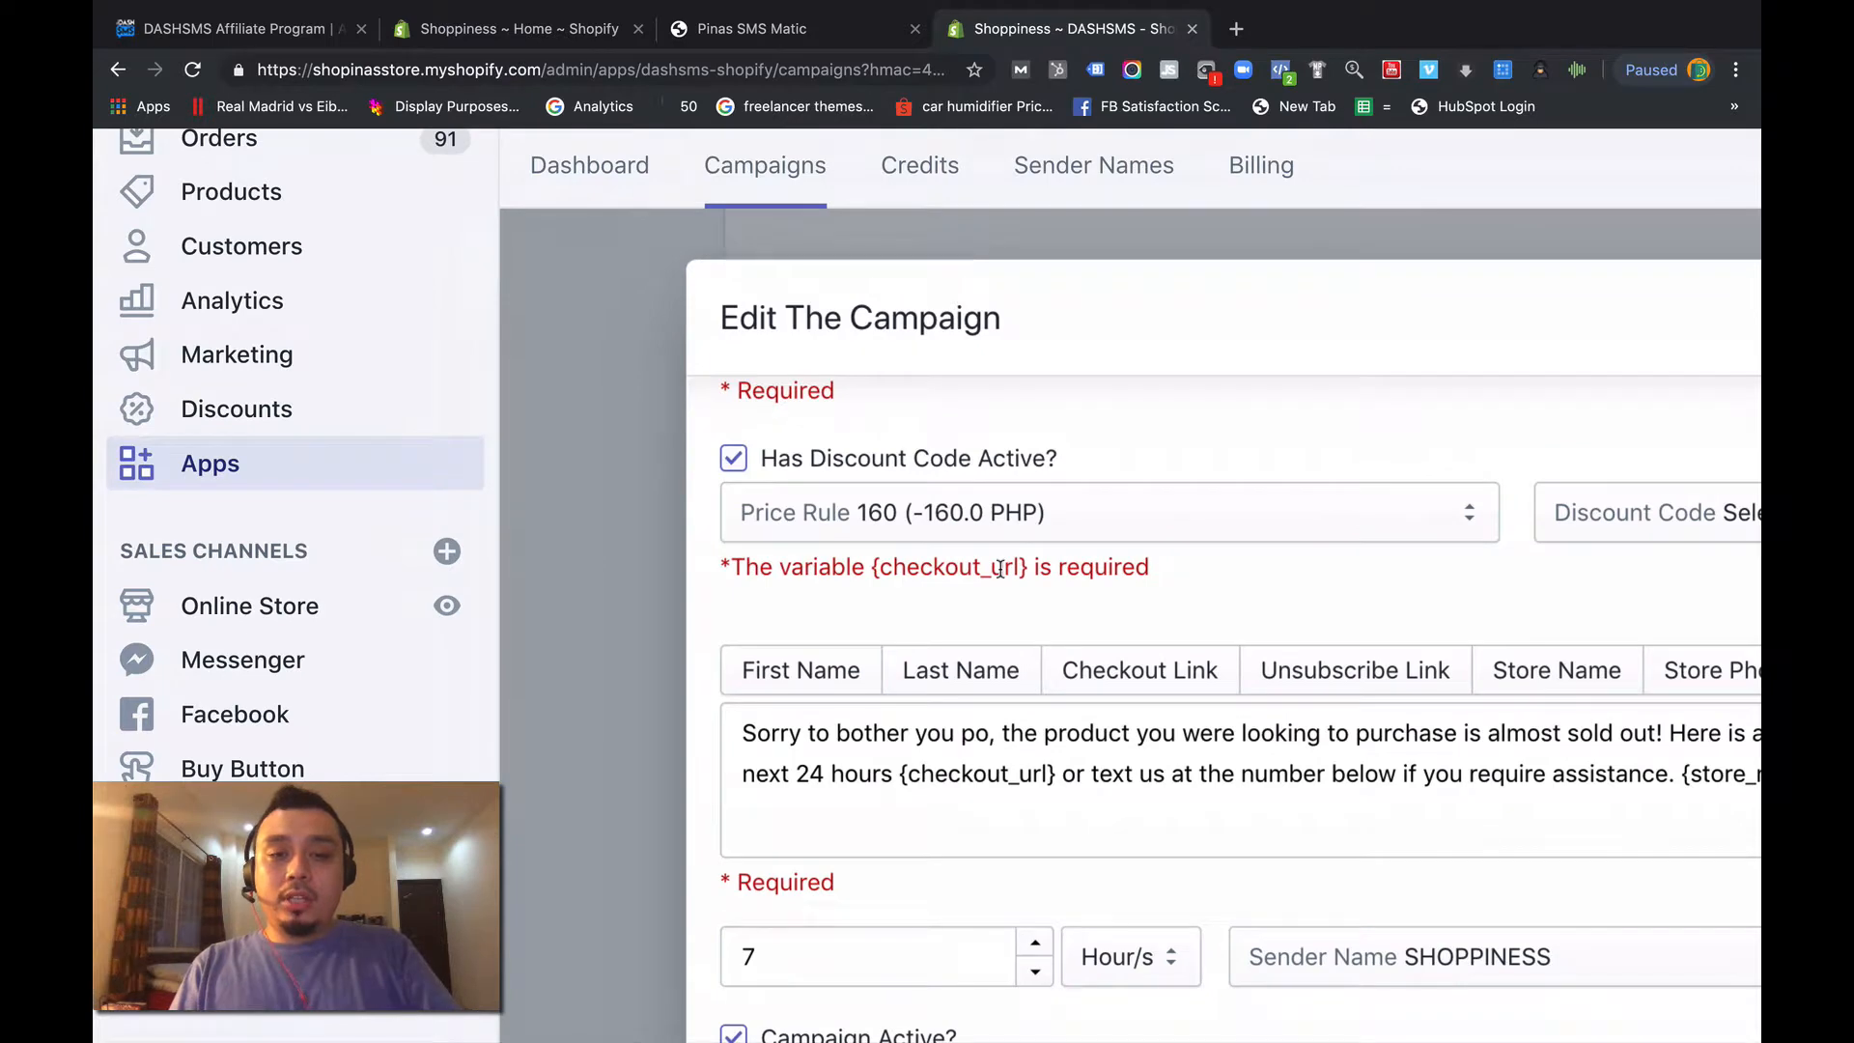
scroll(1000, 569, down, 2)
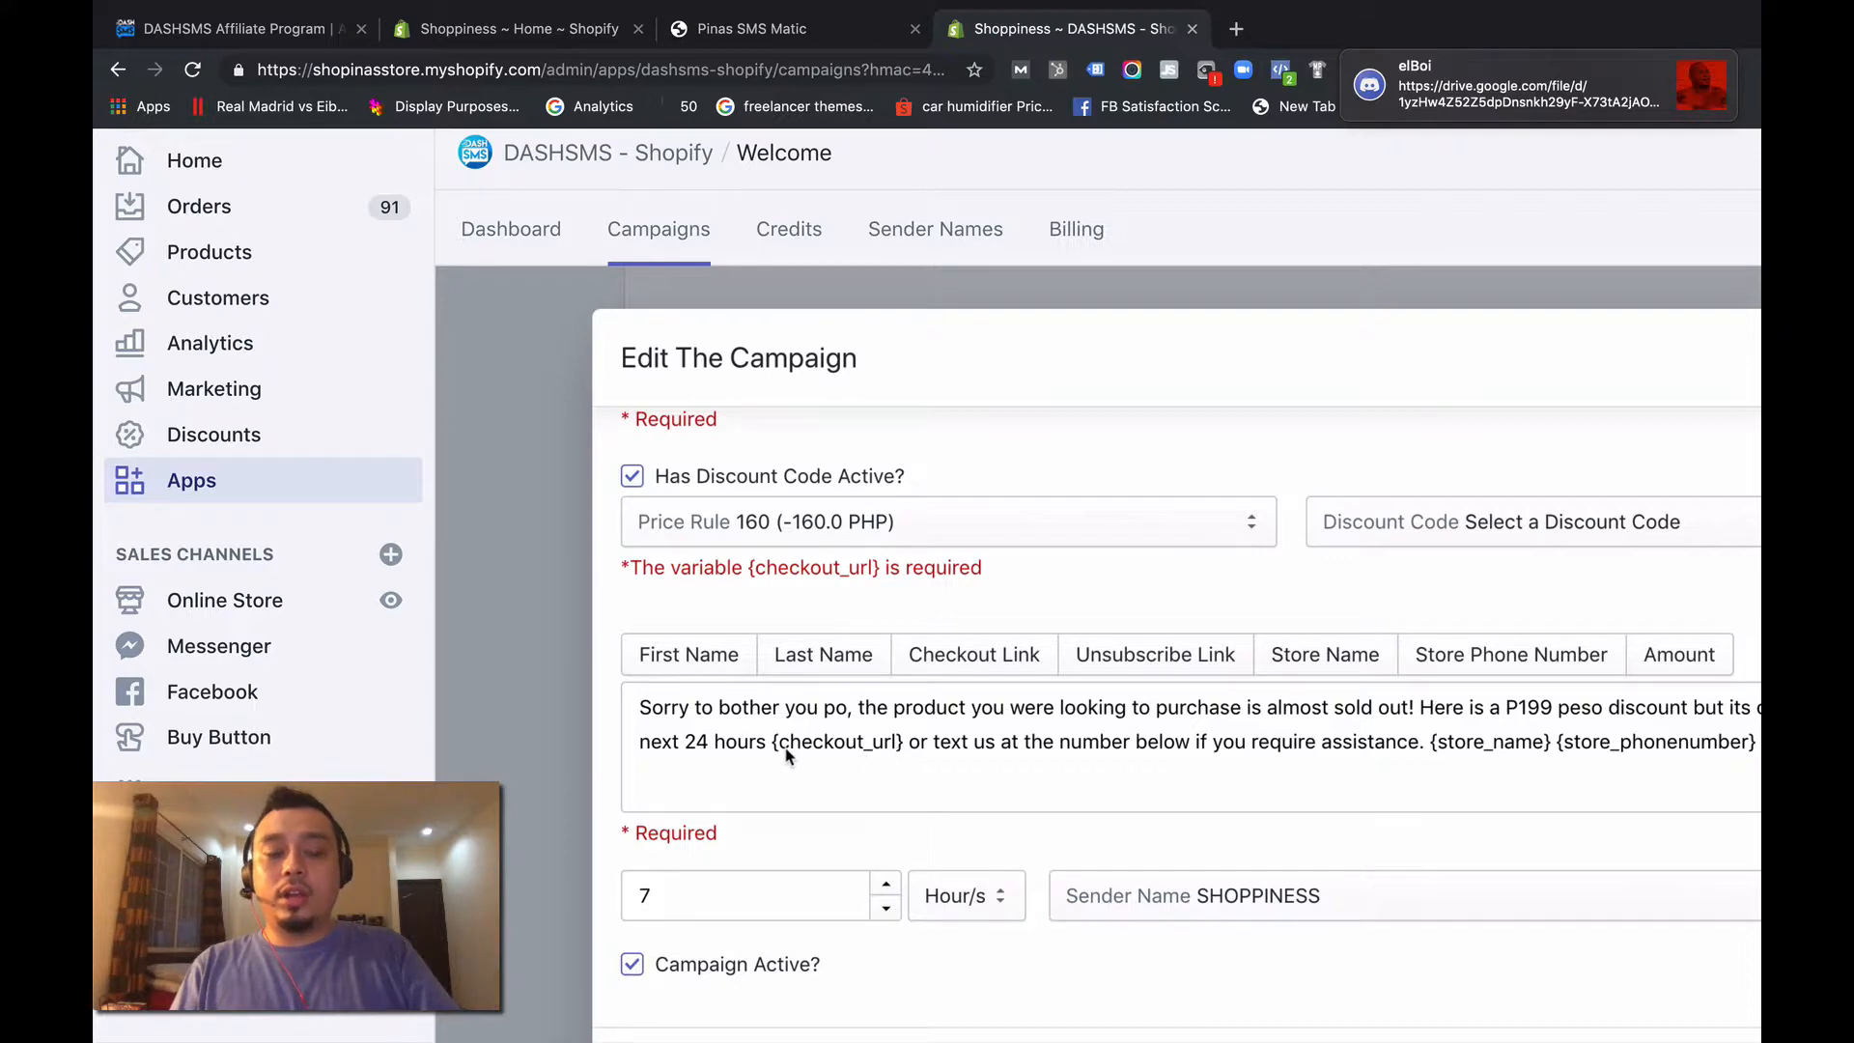
scroll(787, 756, down, 5)
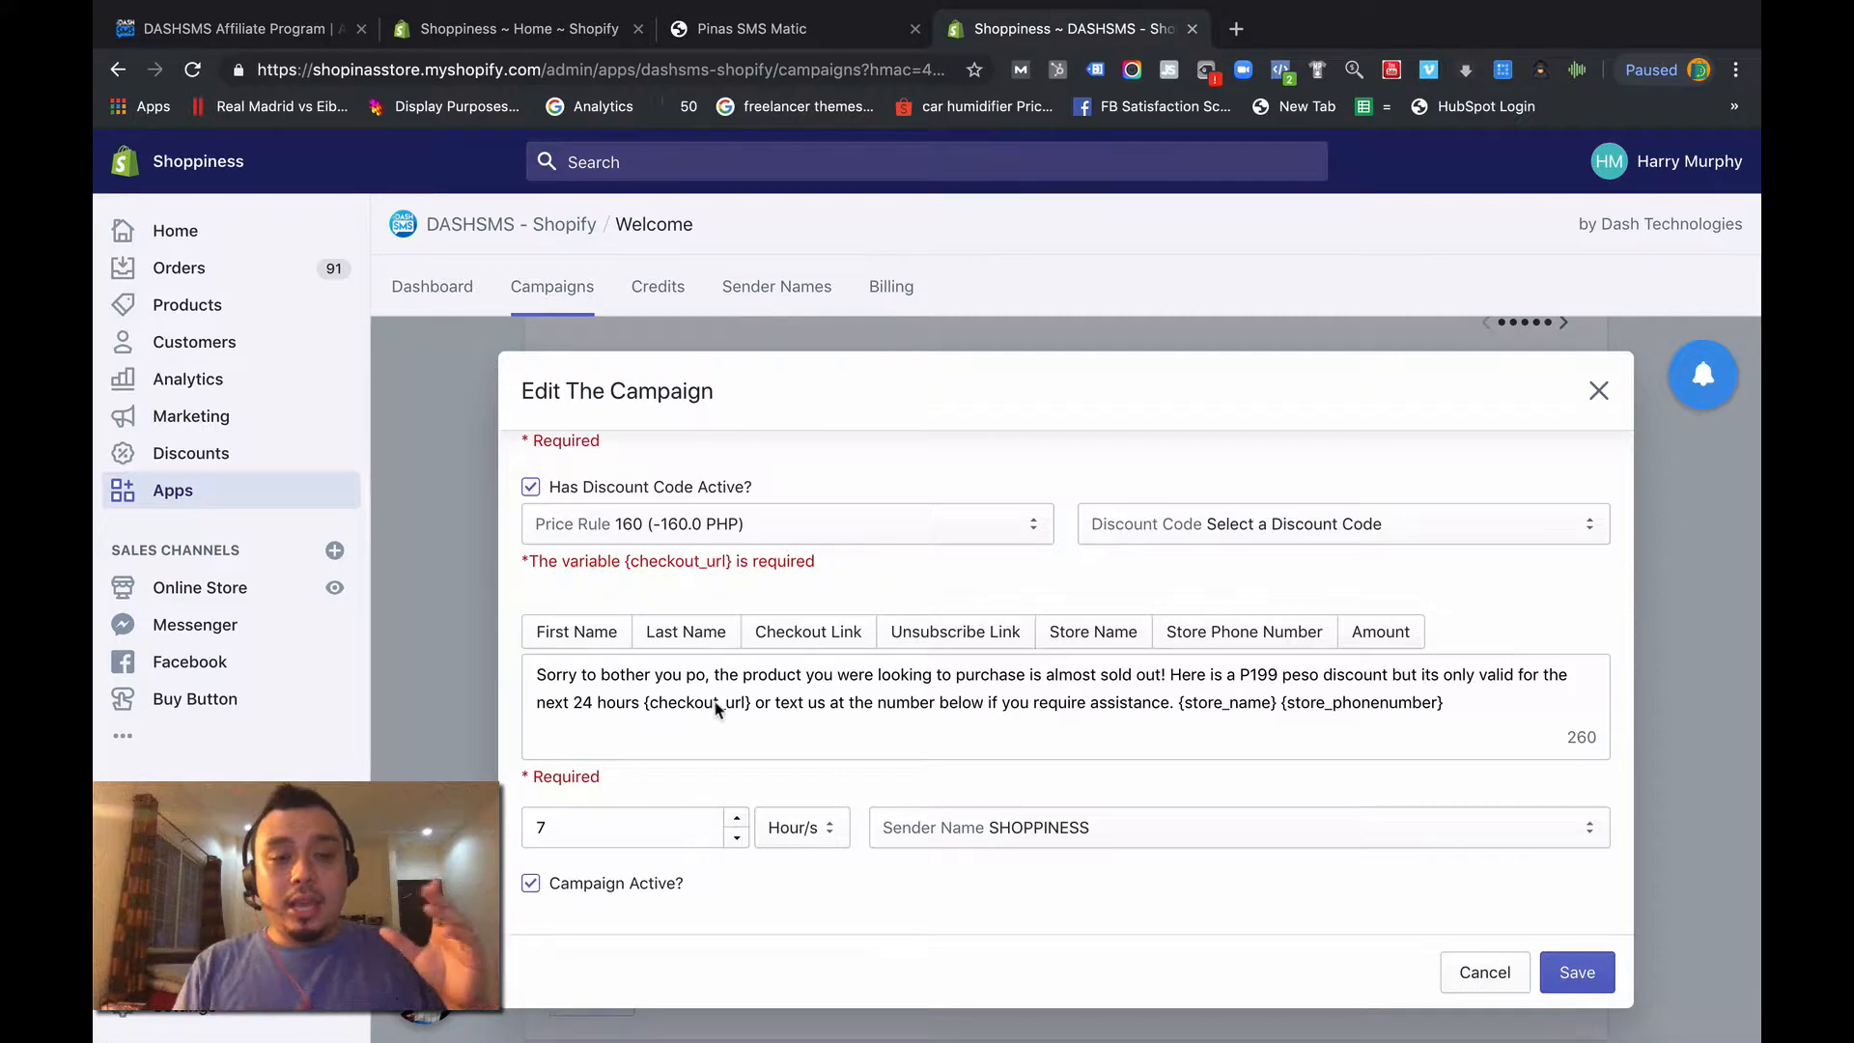
click(628, 531)
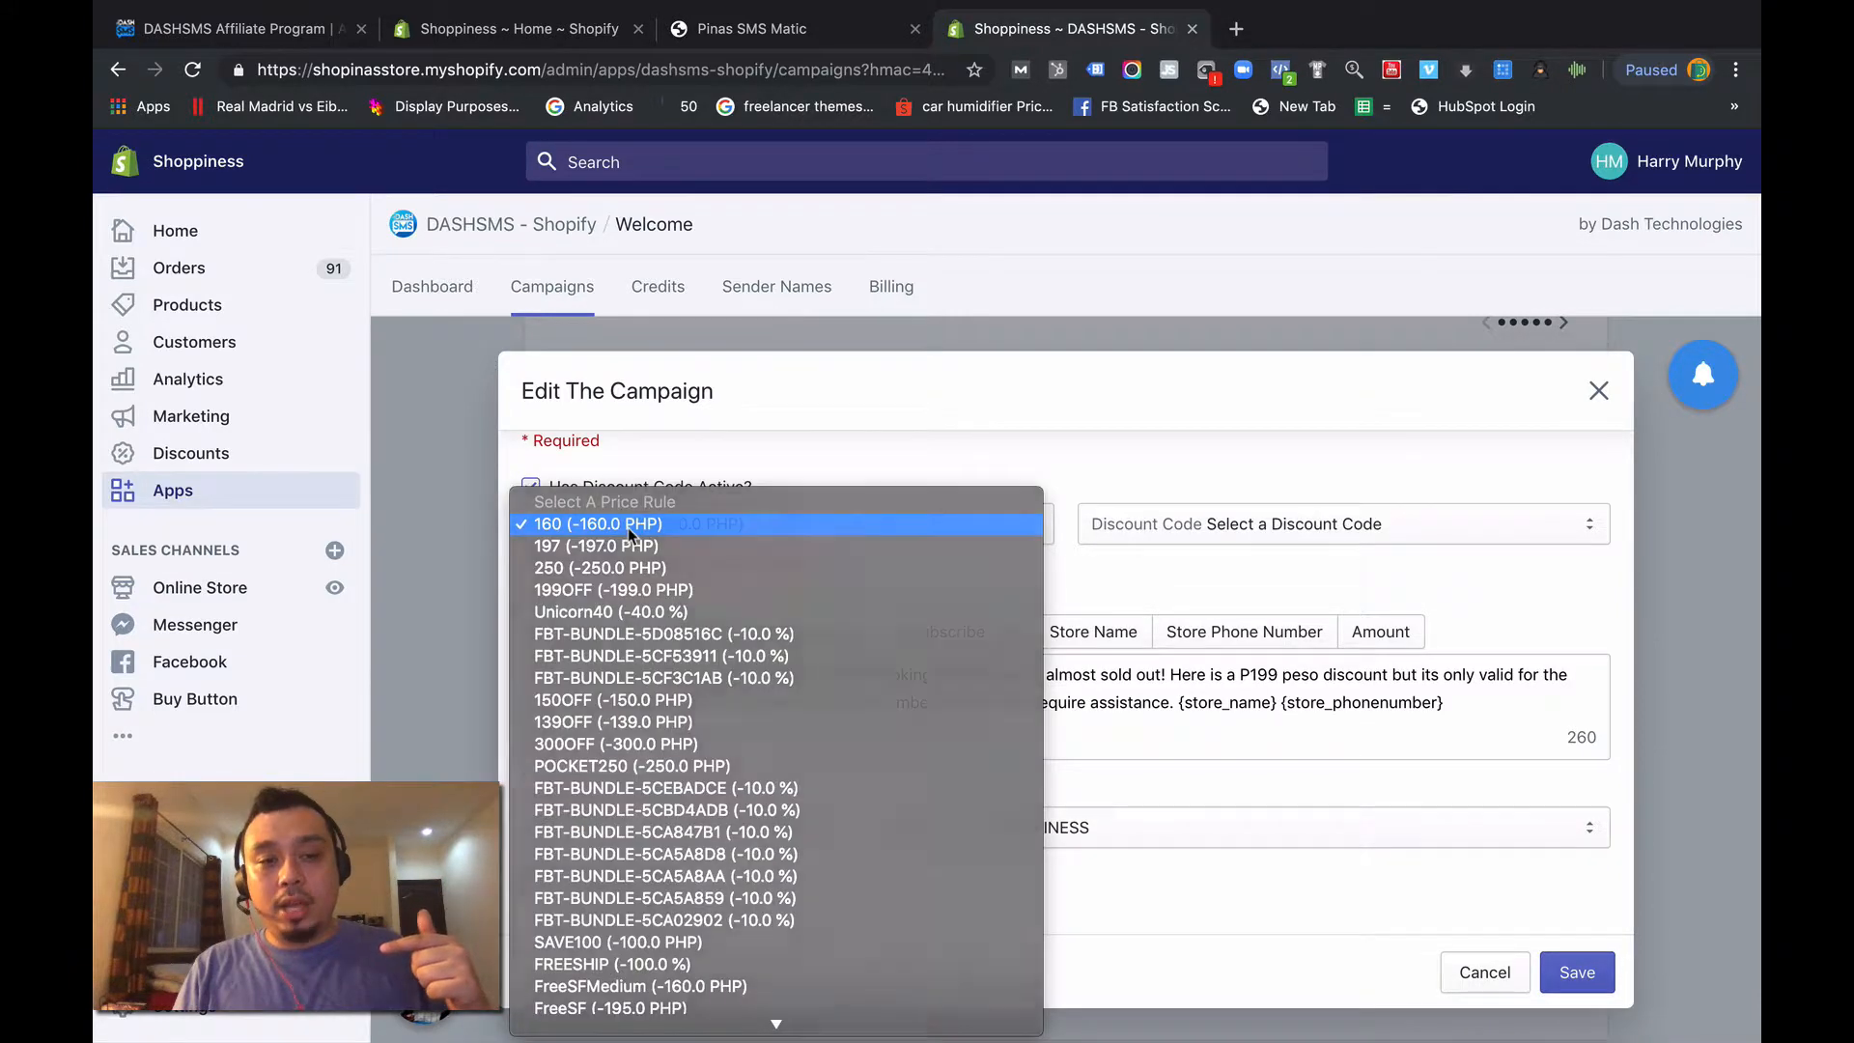
click(627, 527)
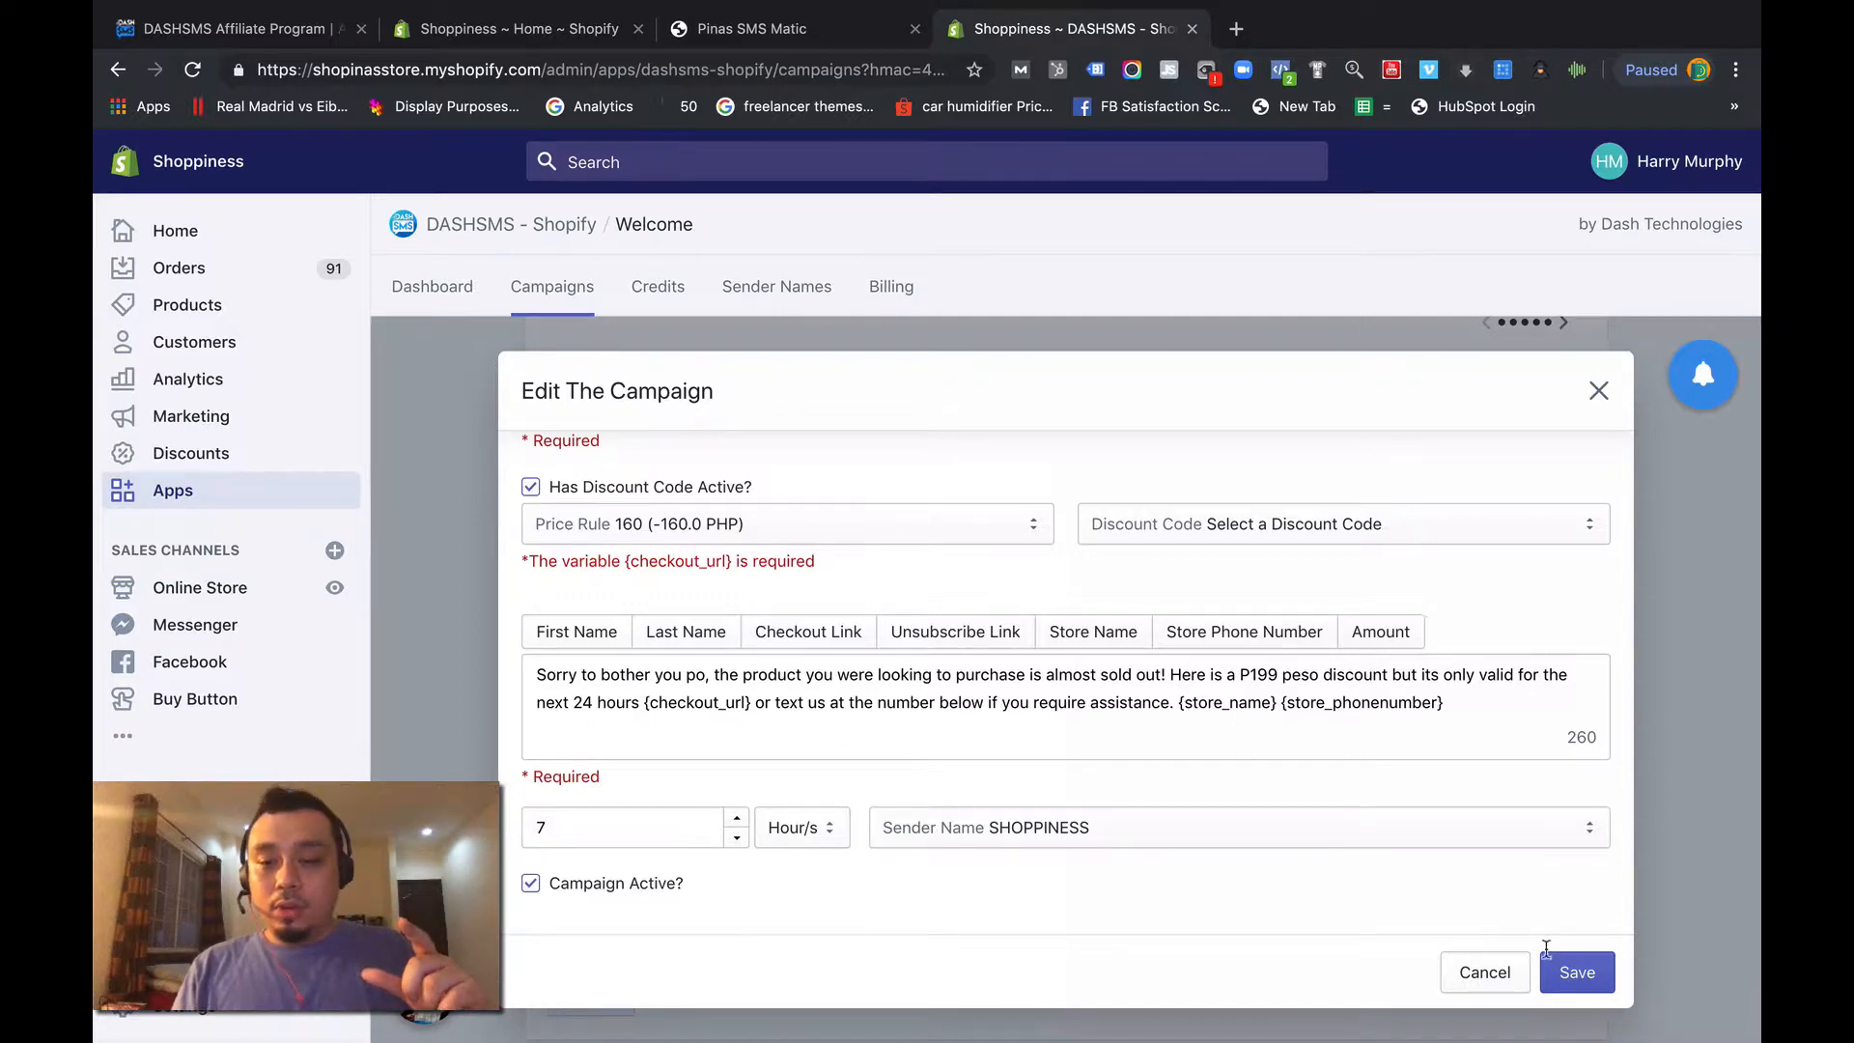
- Reload the campaigns page and reopen "3. Abandoned Test (discount 160)" for editing
click(189, 67)
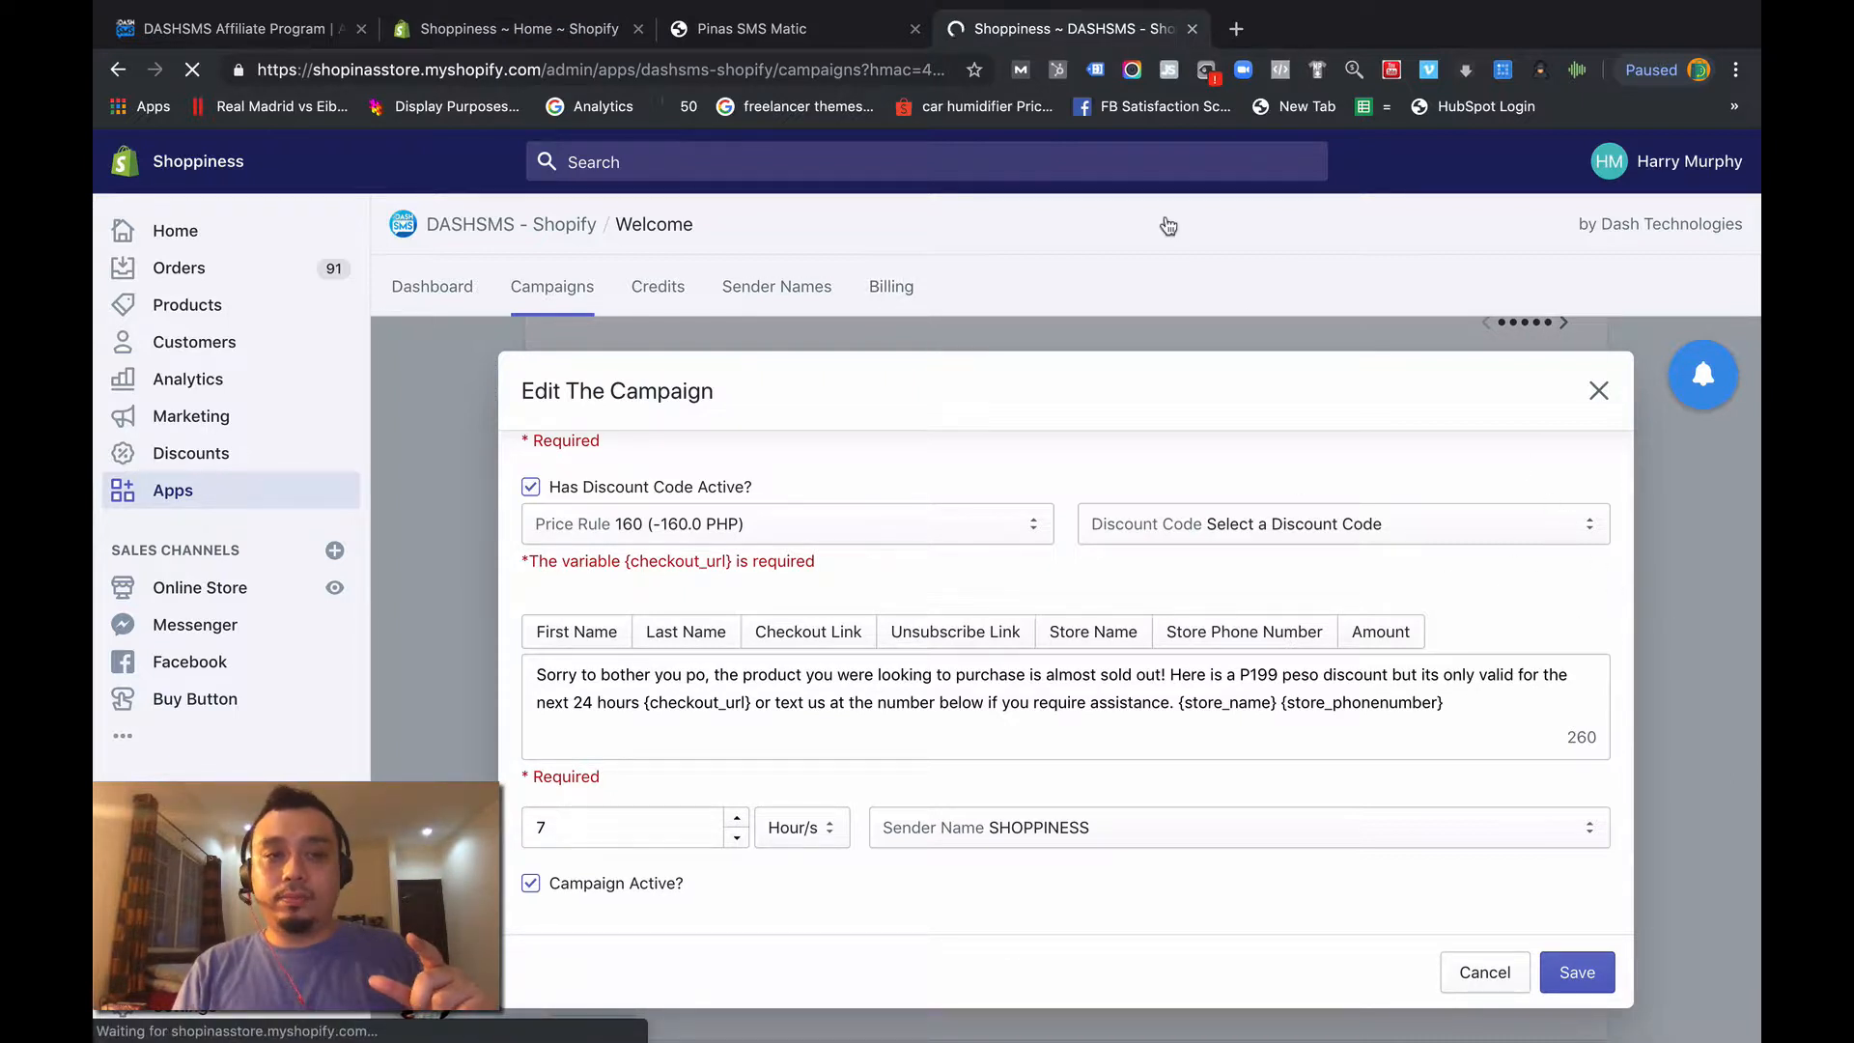
mouse_move(809, 8)
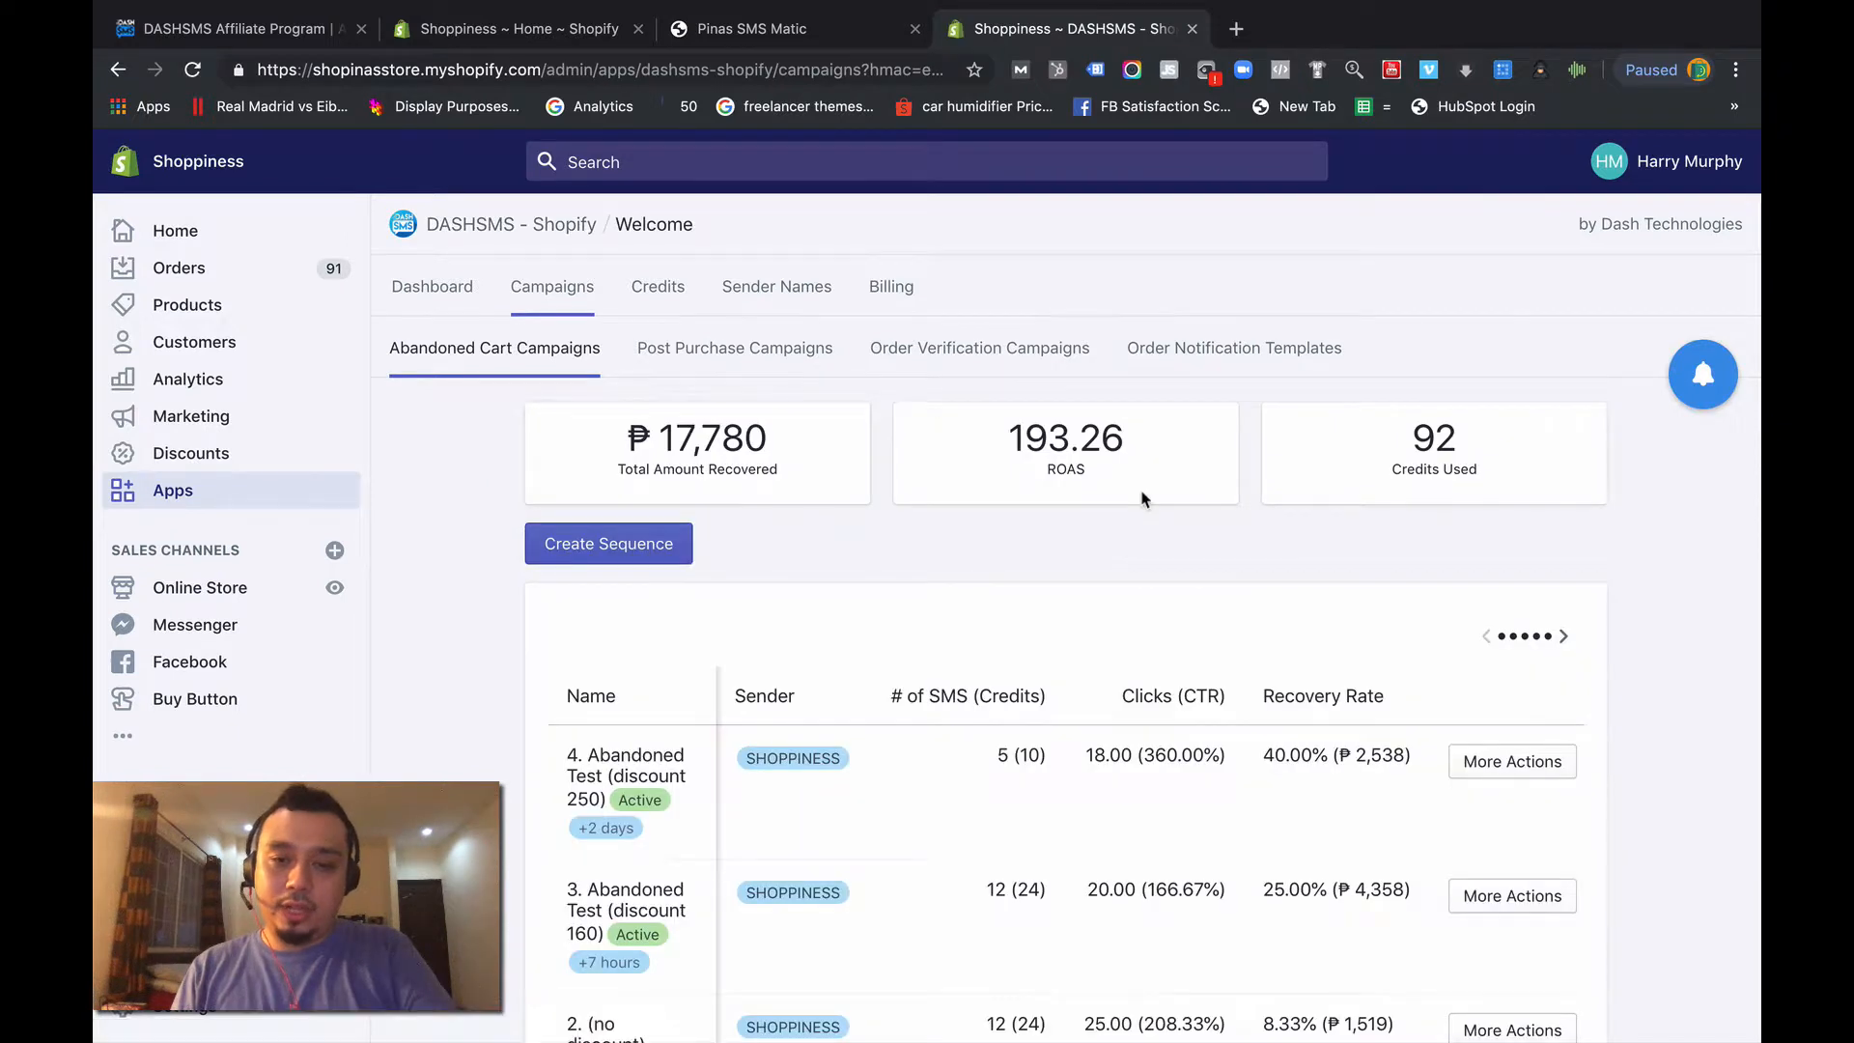
scroll(1412, 792, down, 3)
scroll(1415, 797, down, 2)
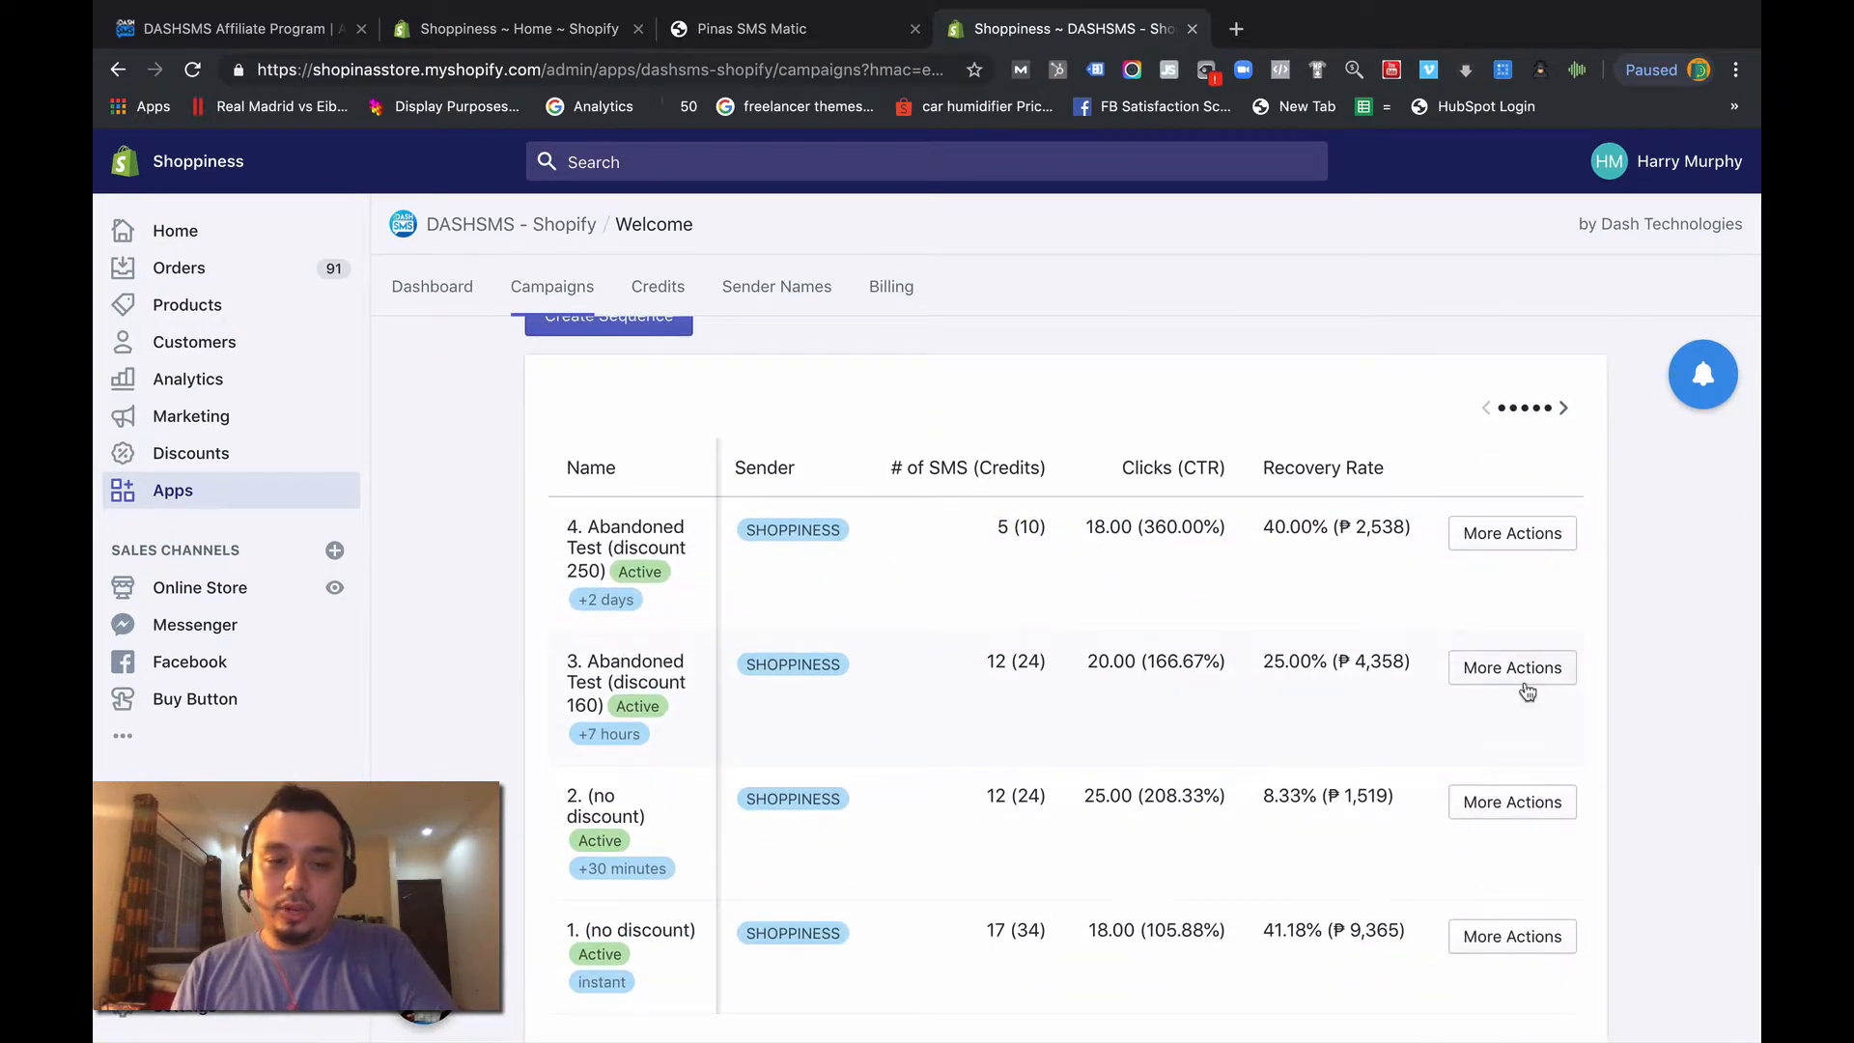
click(1519, 671)
click(1495, 771)
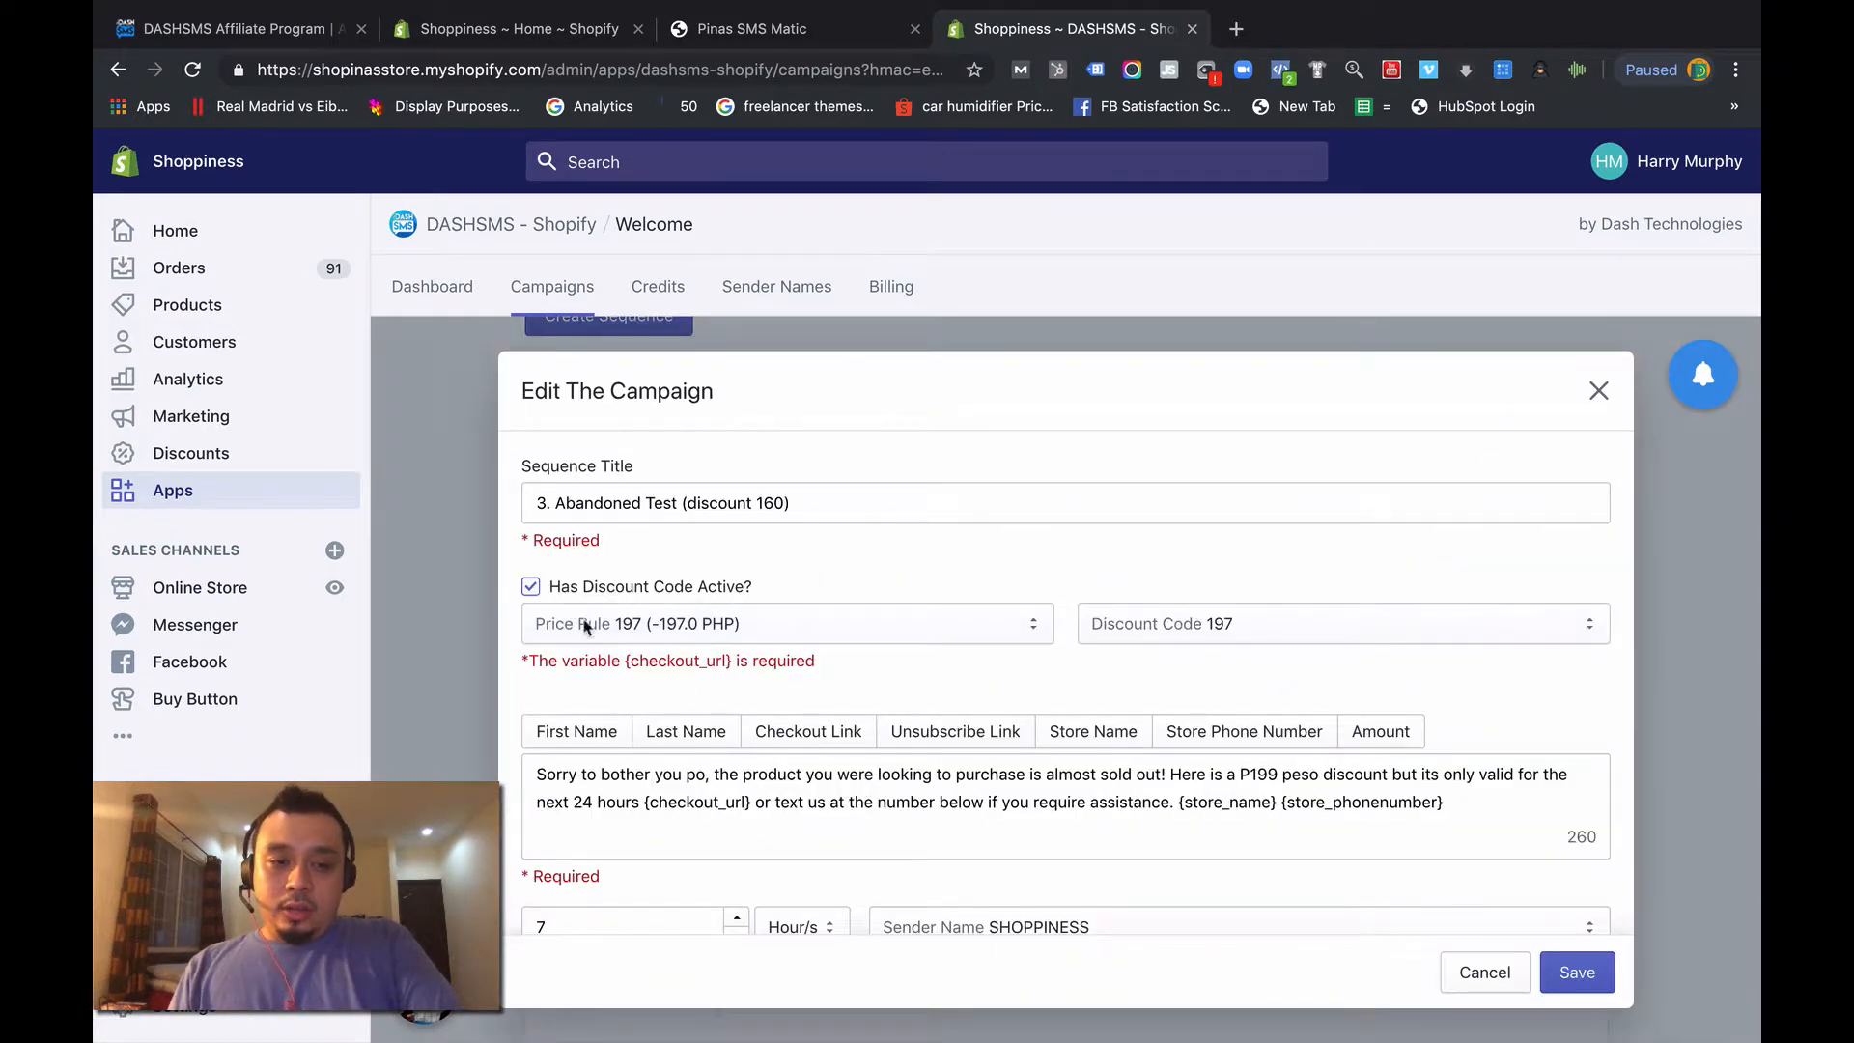
- Set the third campaign's price rule to 160 (-160.0 PHP) with discount code 160 and save it
scroll(591, 628, down, 1)
click(784, 584)
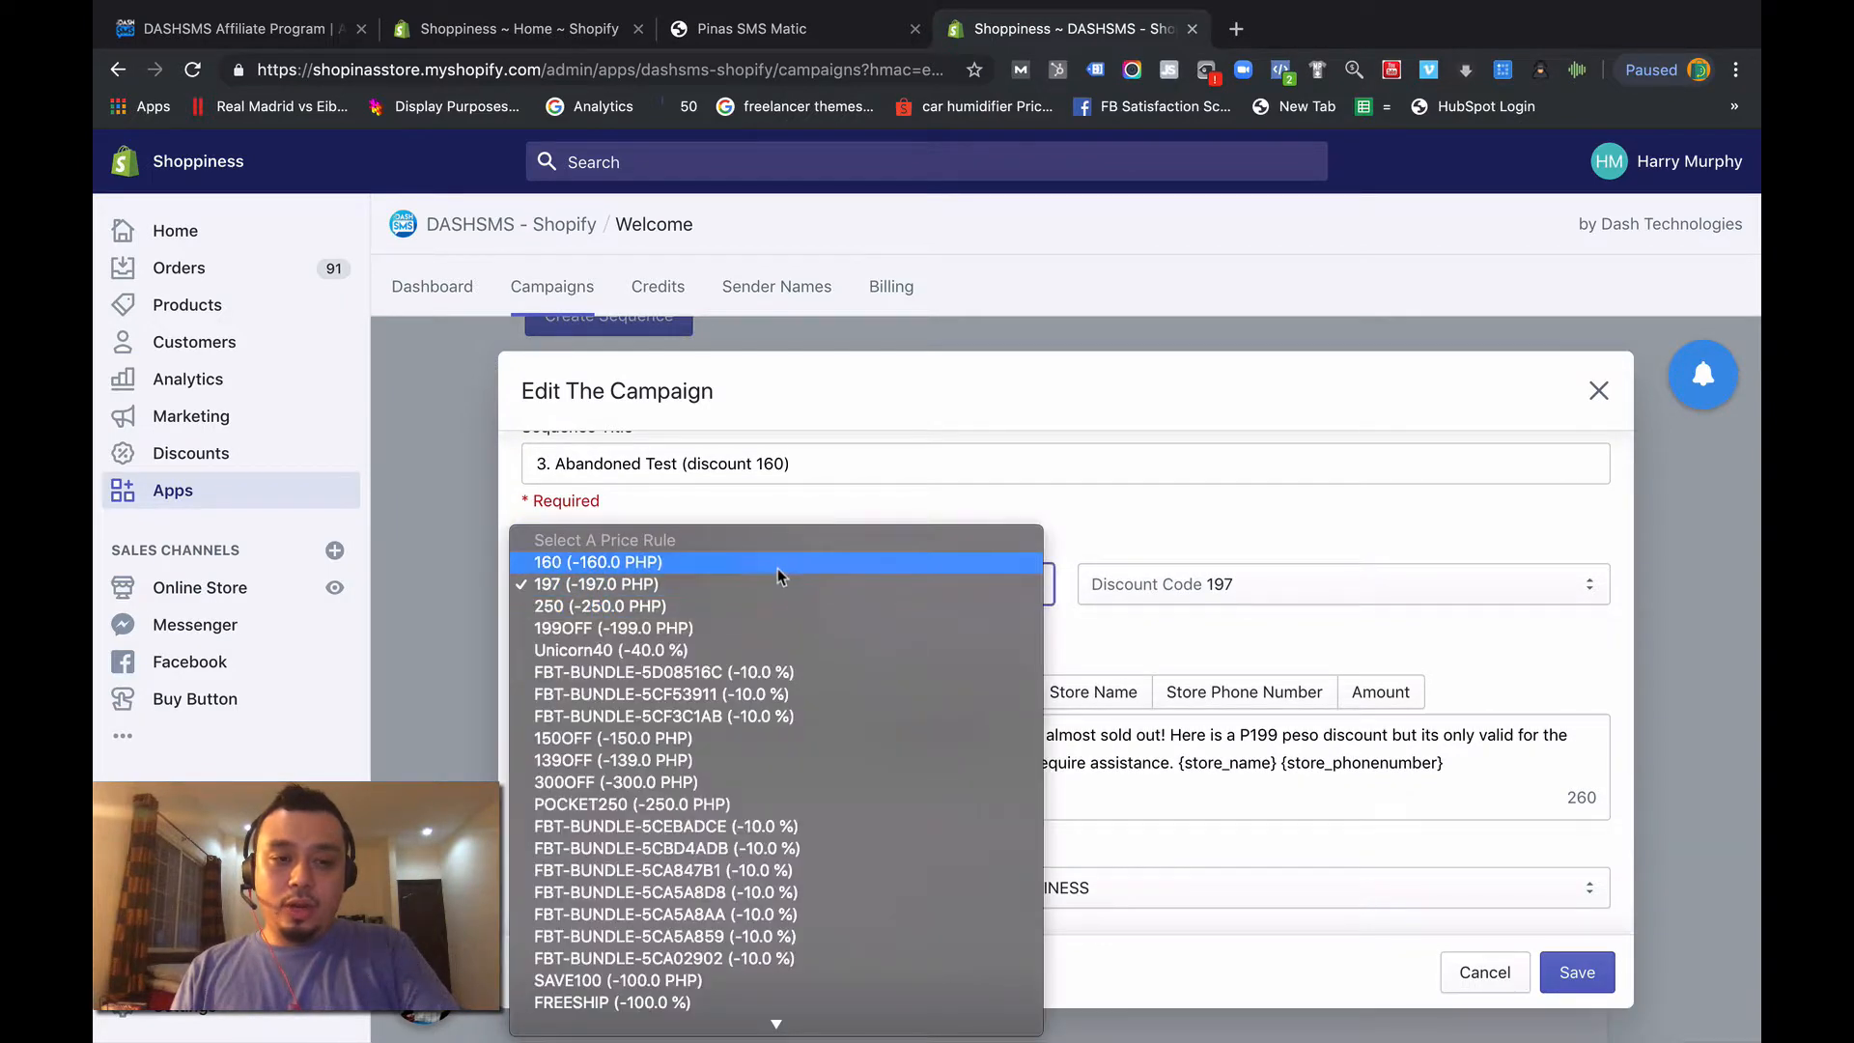
click(780, 575)
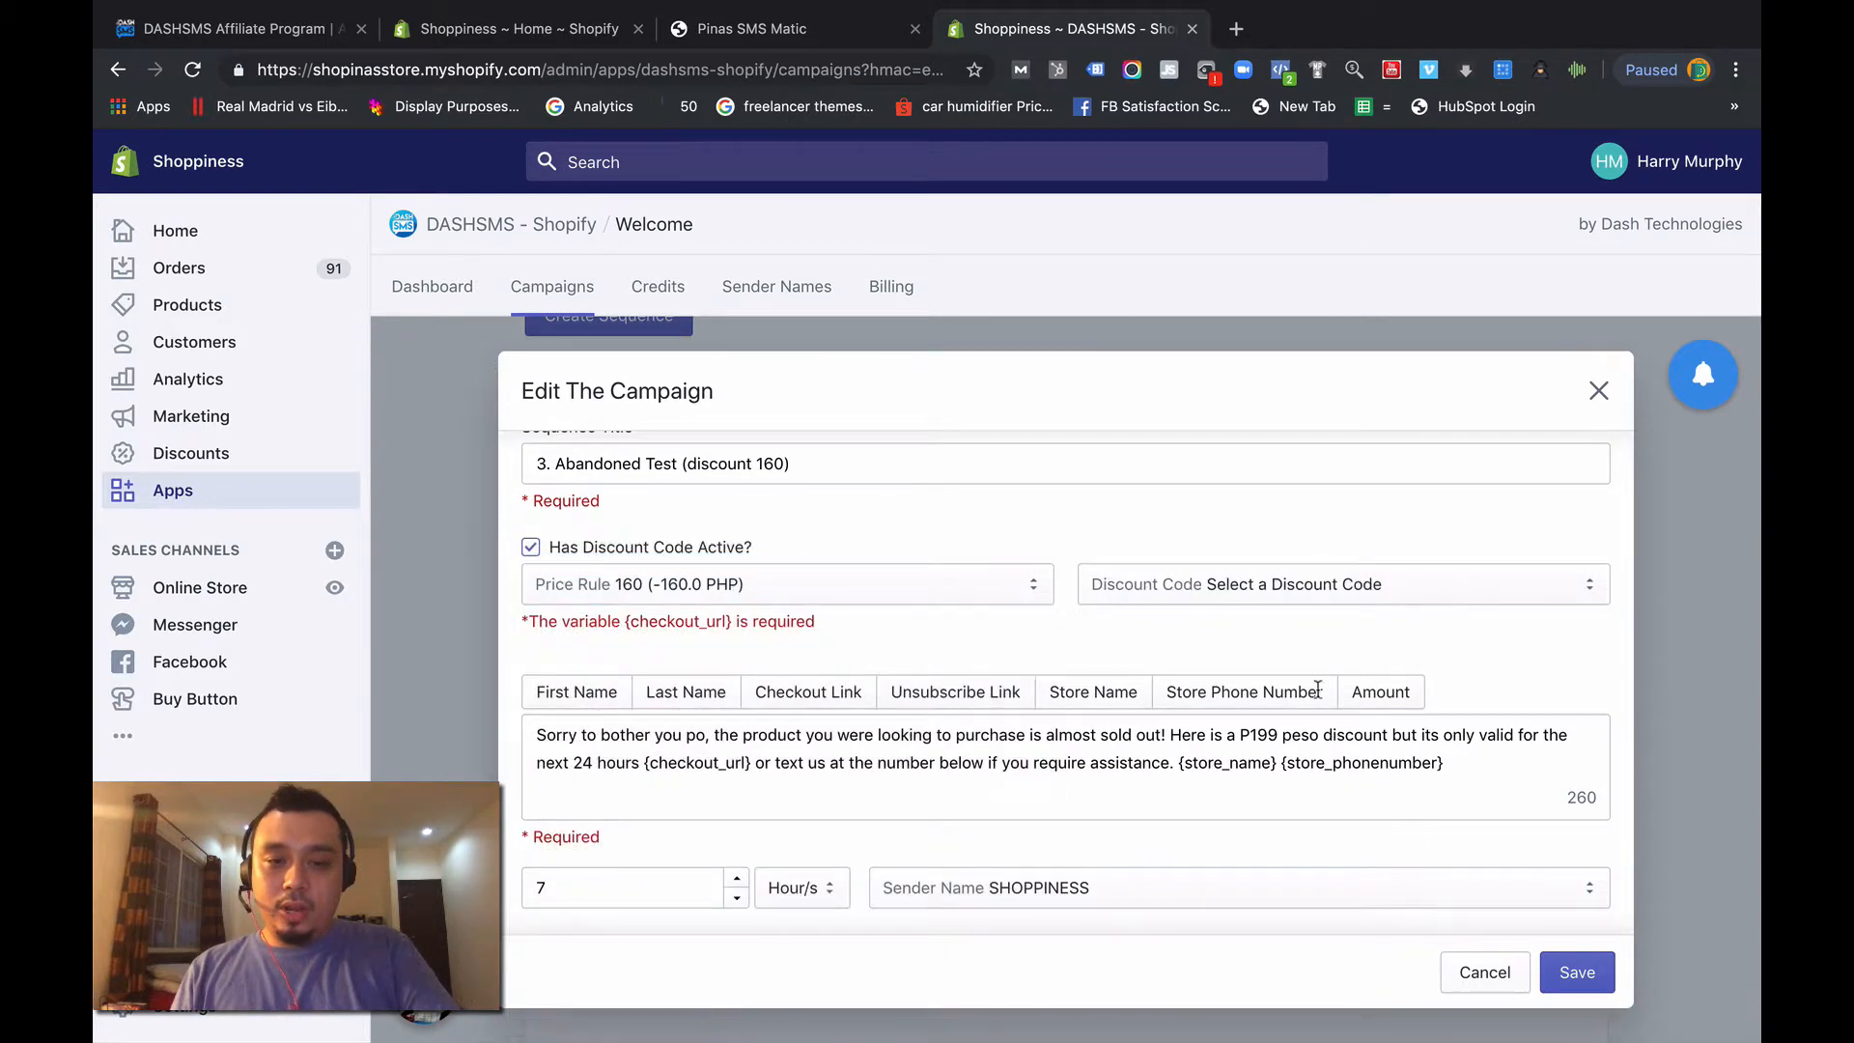
click(1277, 591)
click(1277, 600)
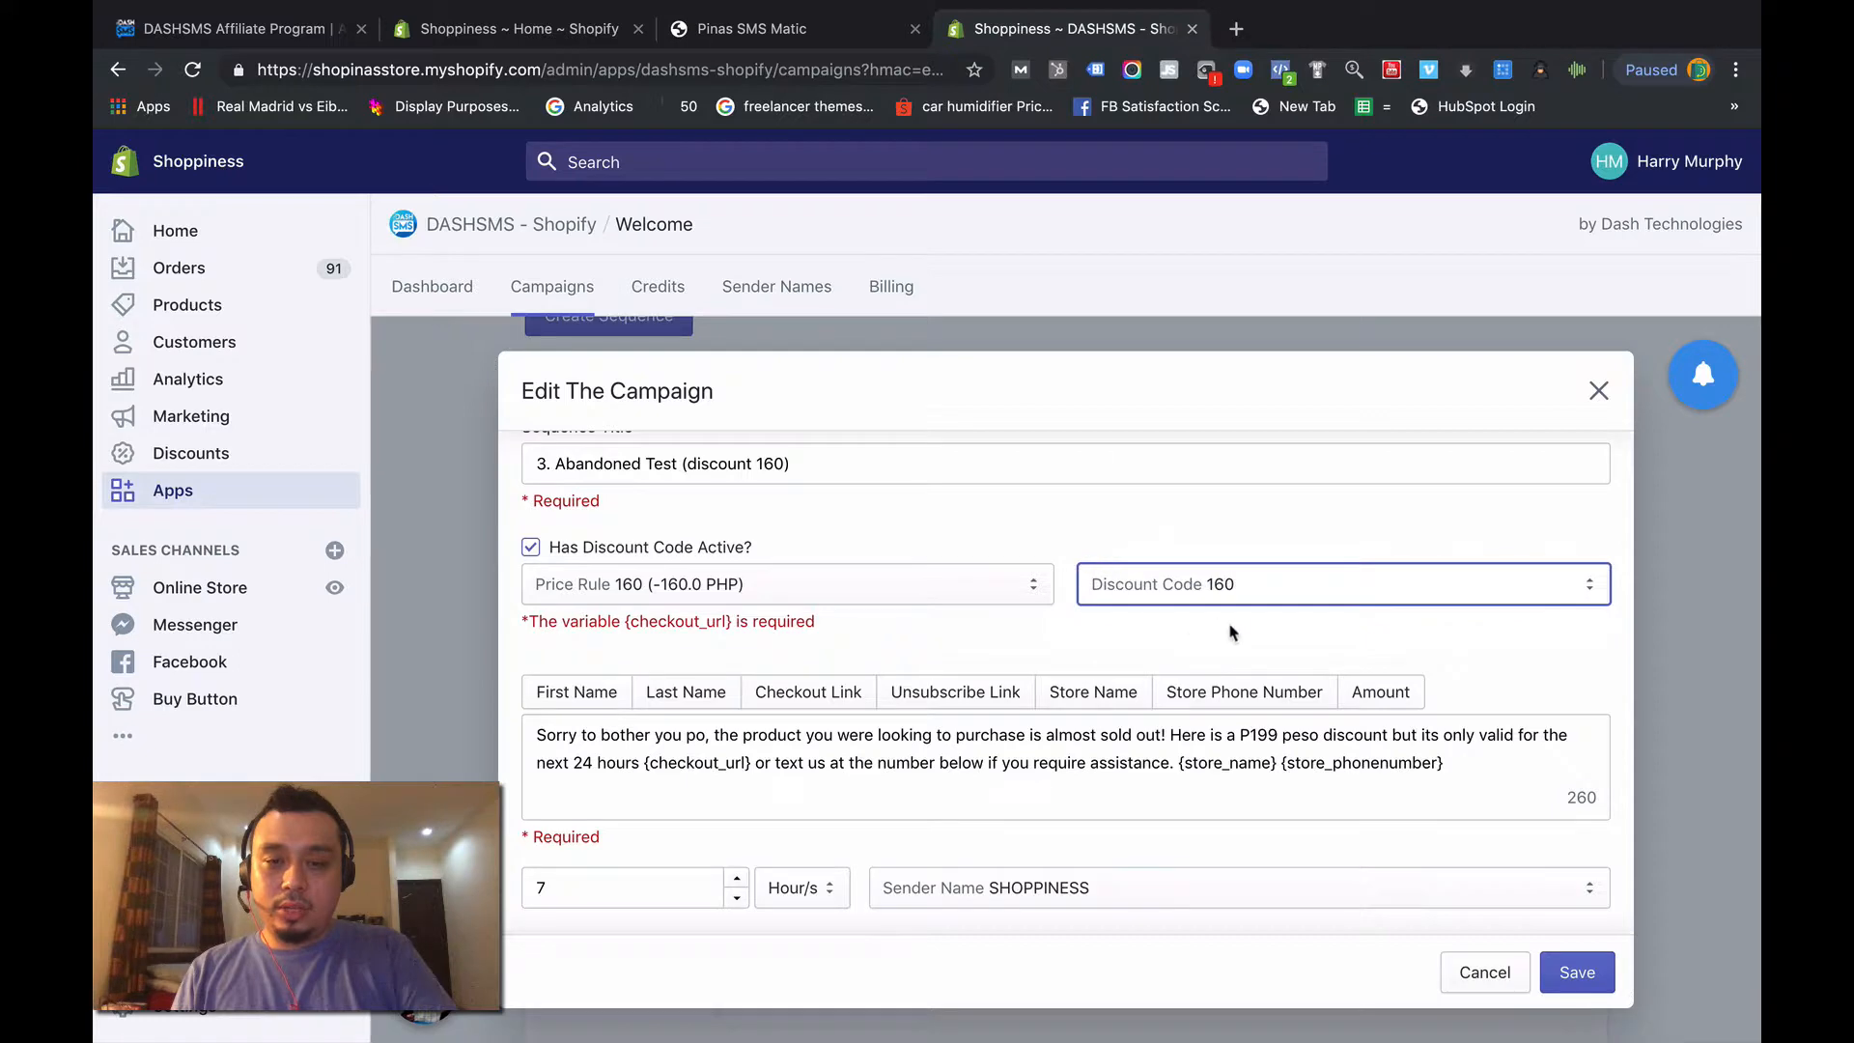
scroll(1231, 633, down, 1)
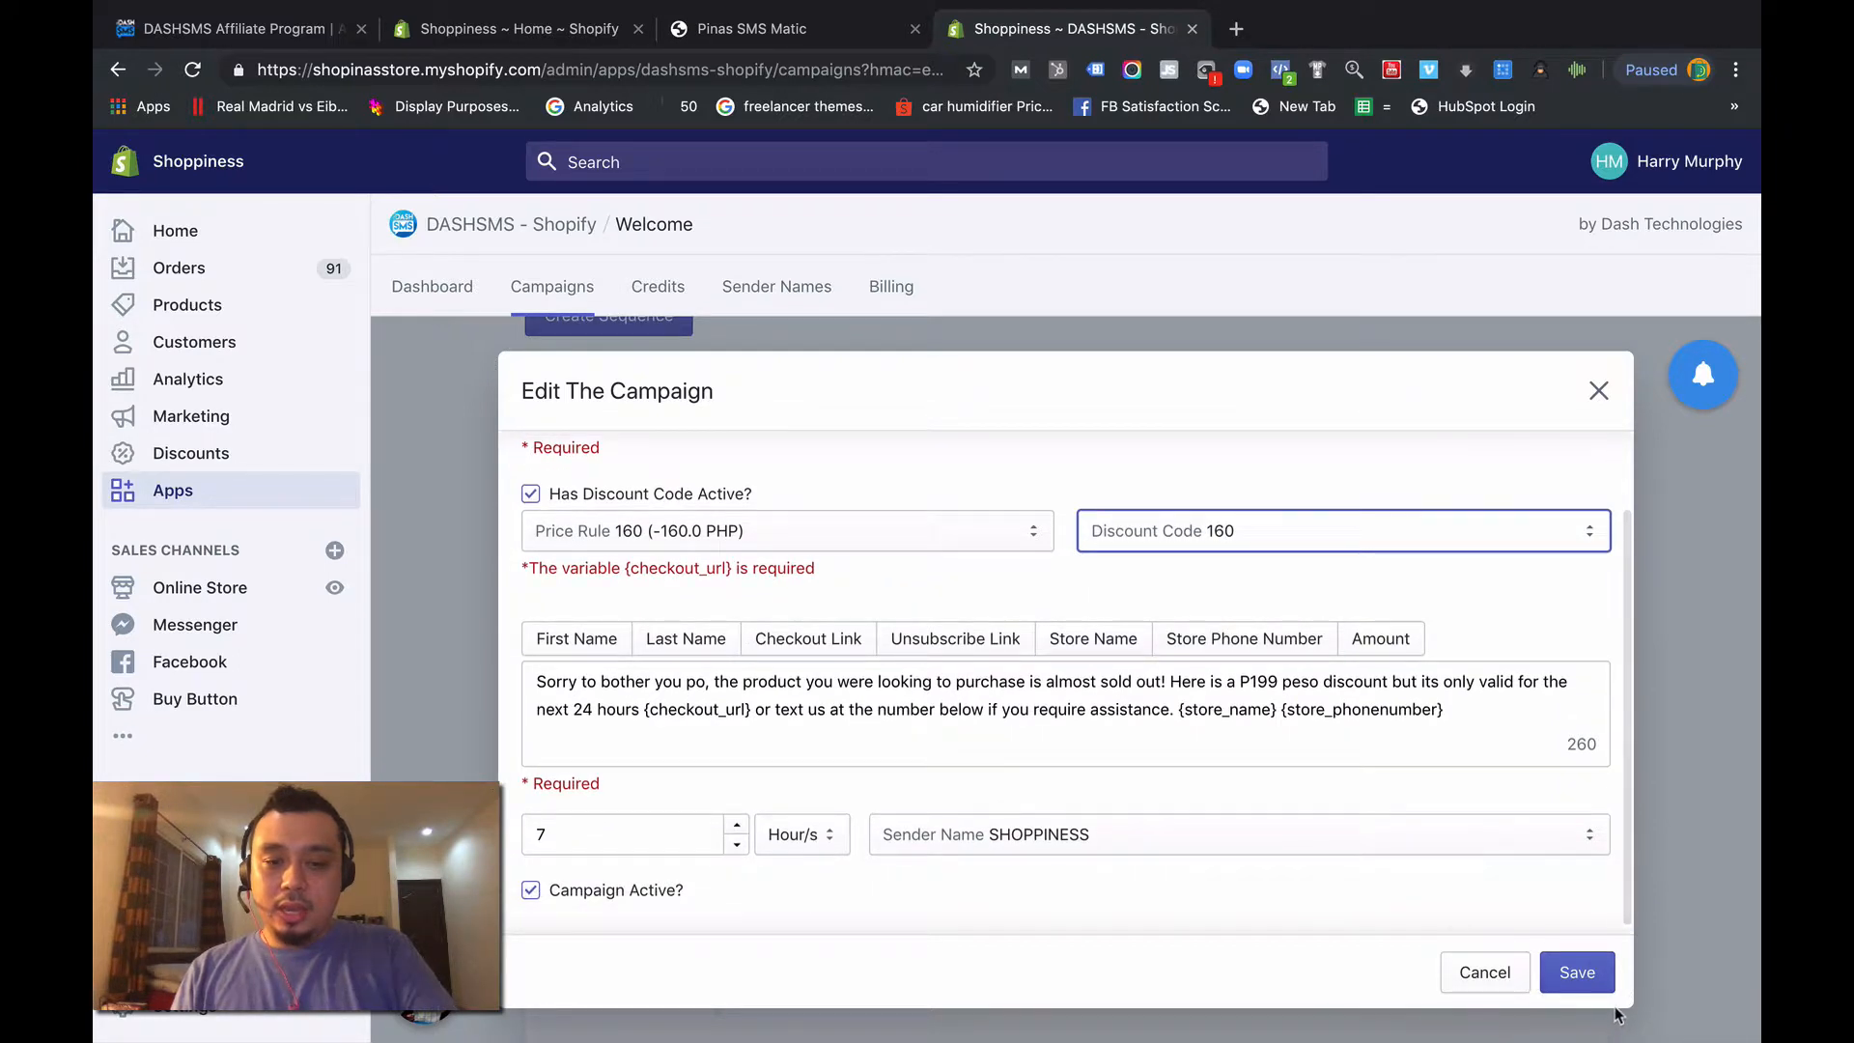
click(1578, 973)
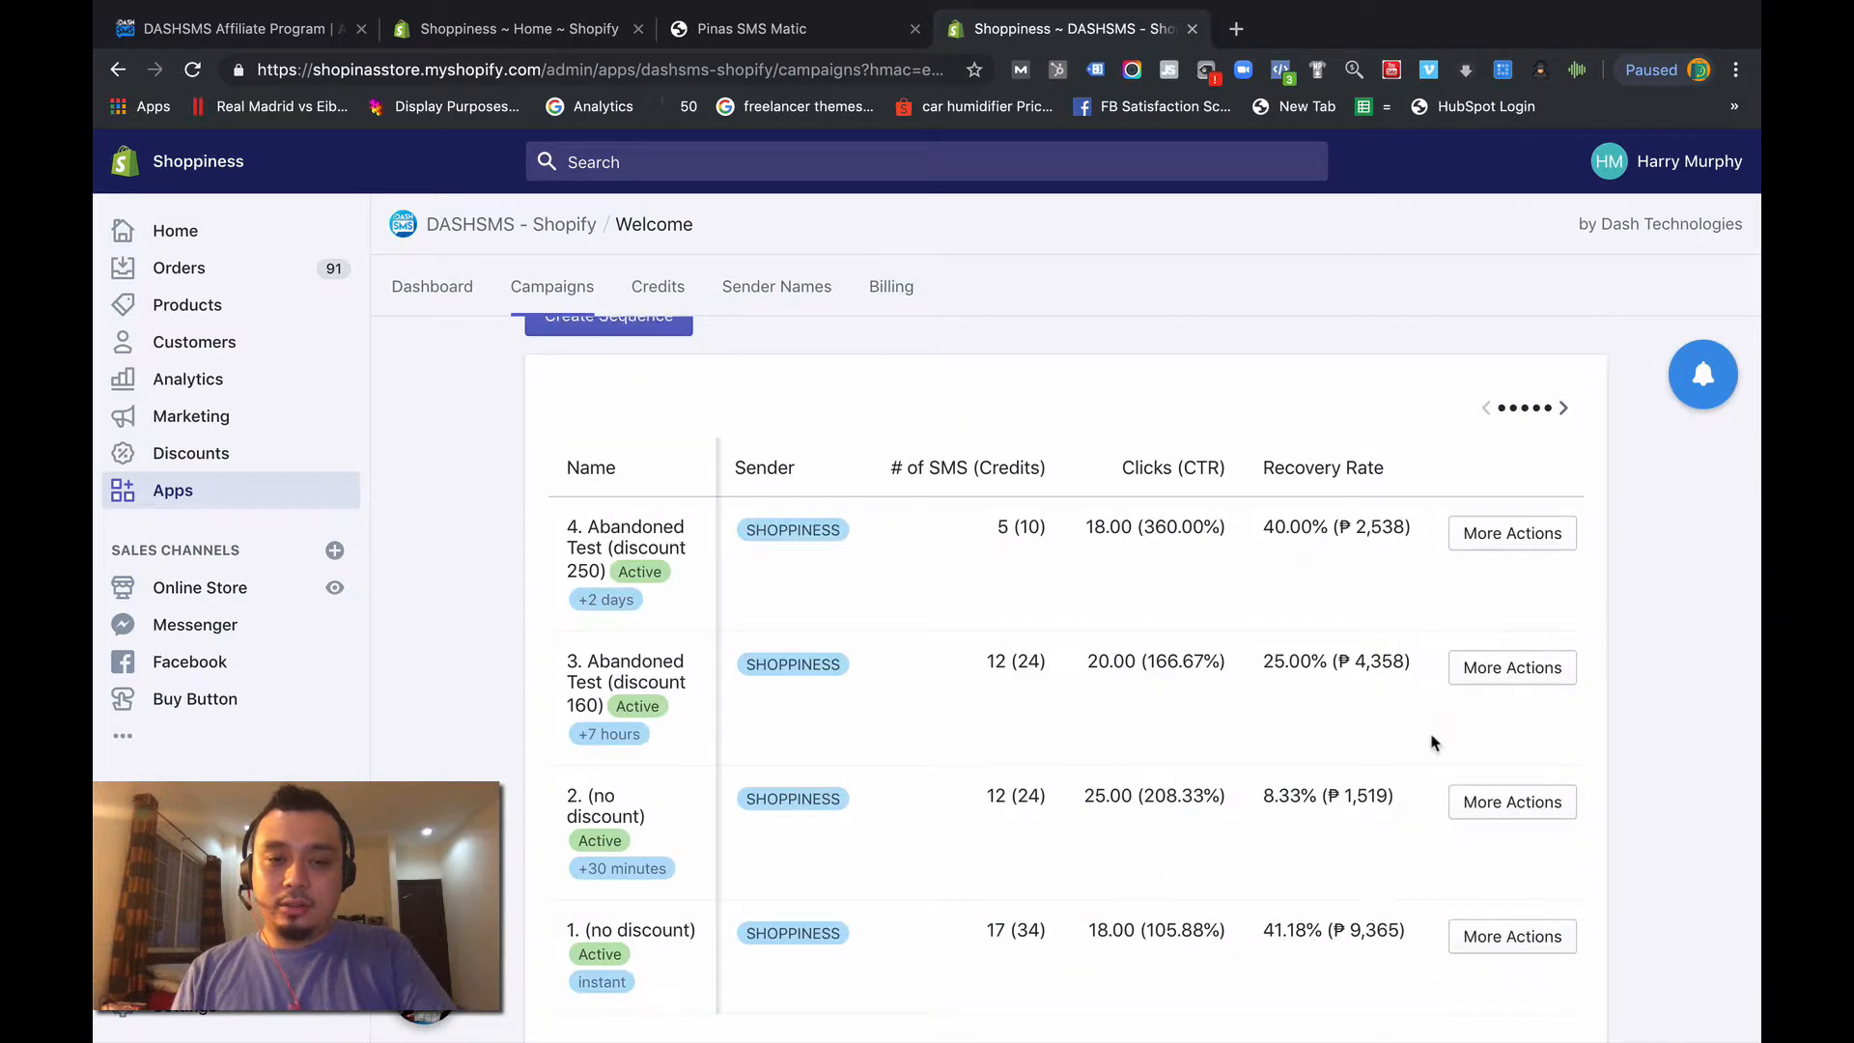
- Reopen "3. Abandoned Test (discount 160)" to check its price rule and discount code, and close it by saving
scroll(1433, 742, down, 1)
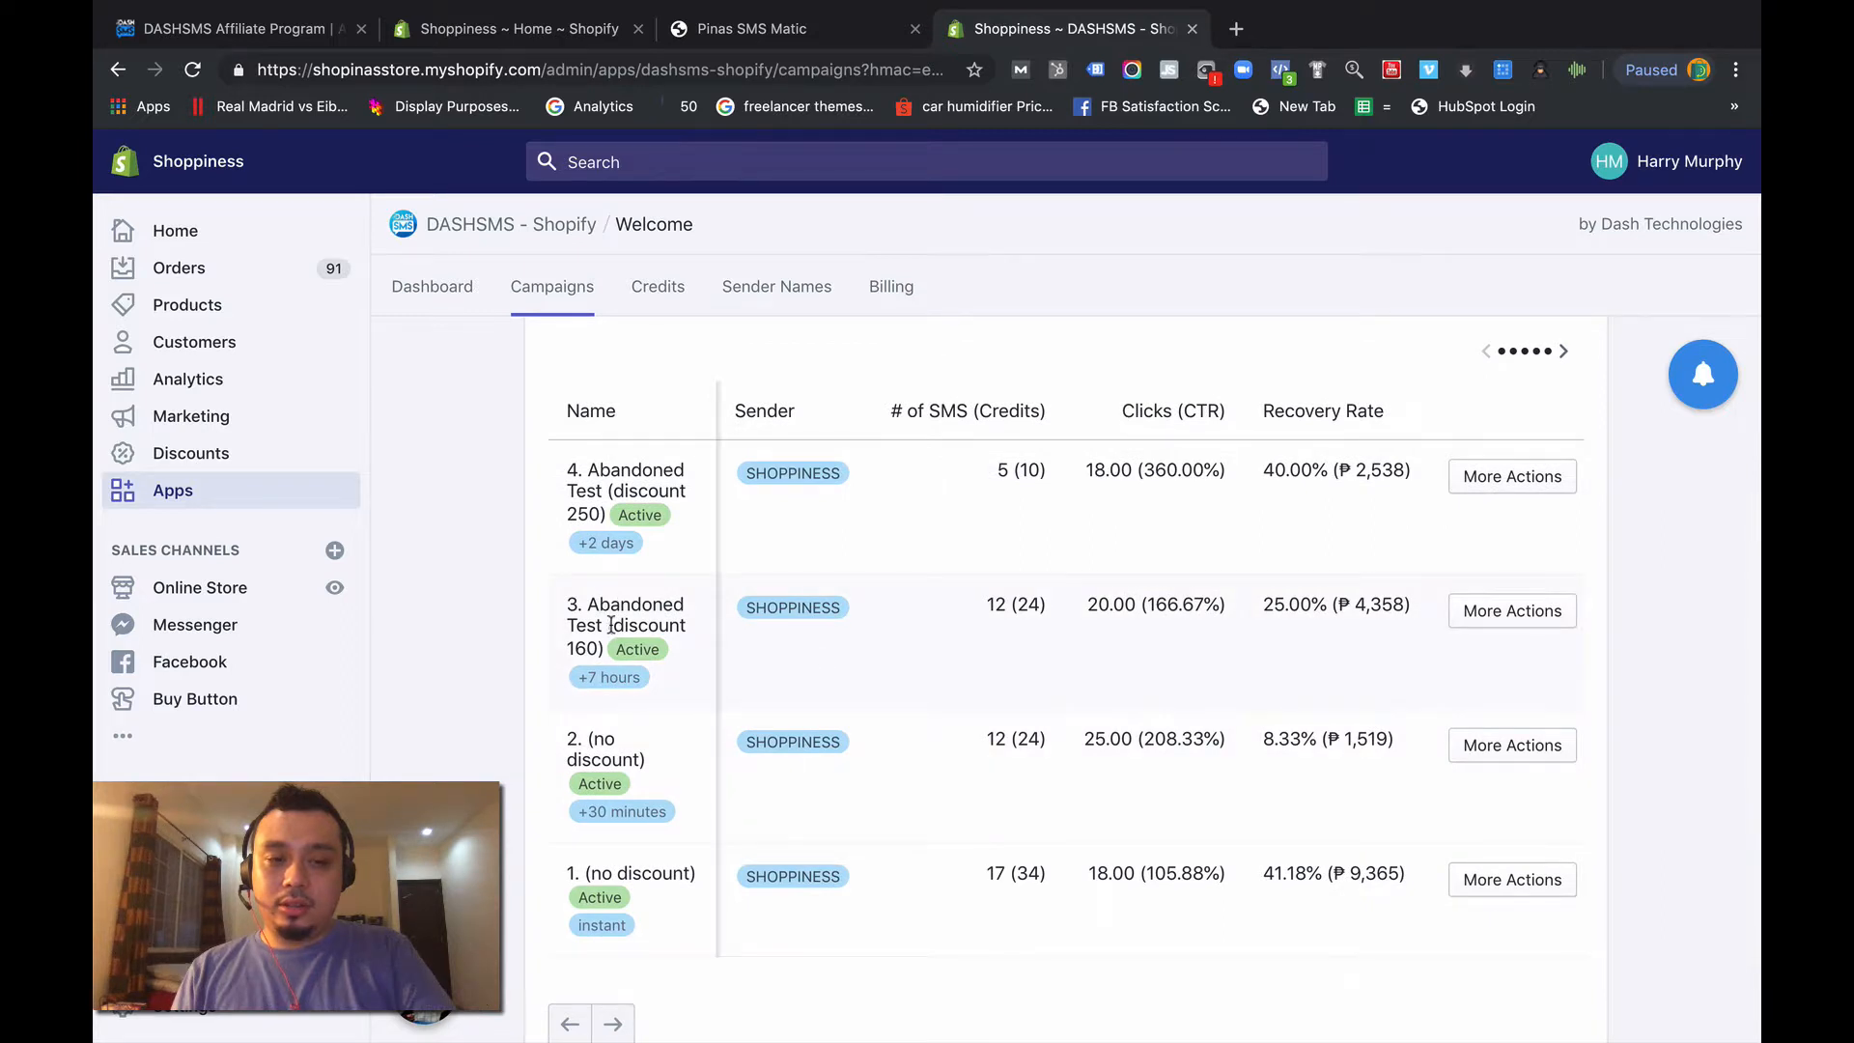
click(1463, 621)
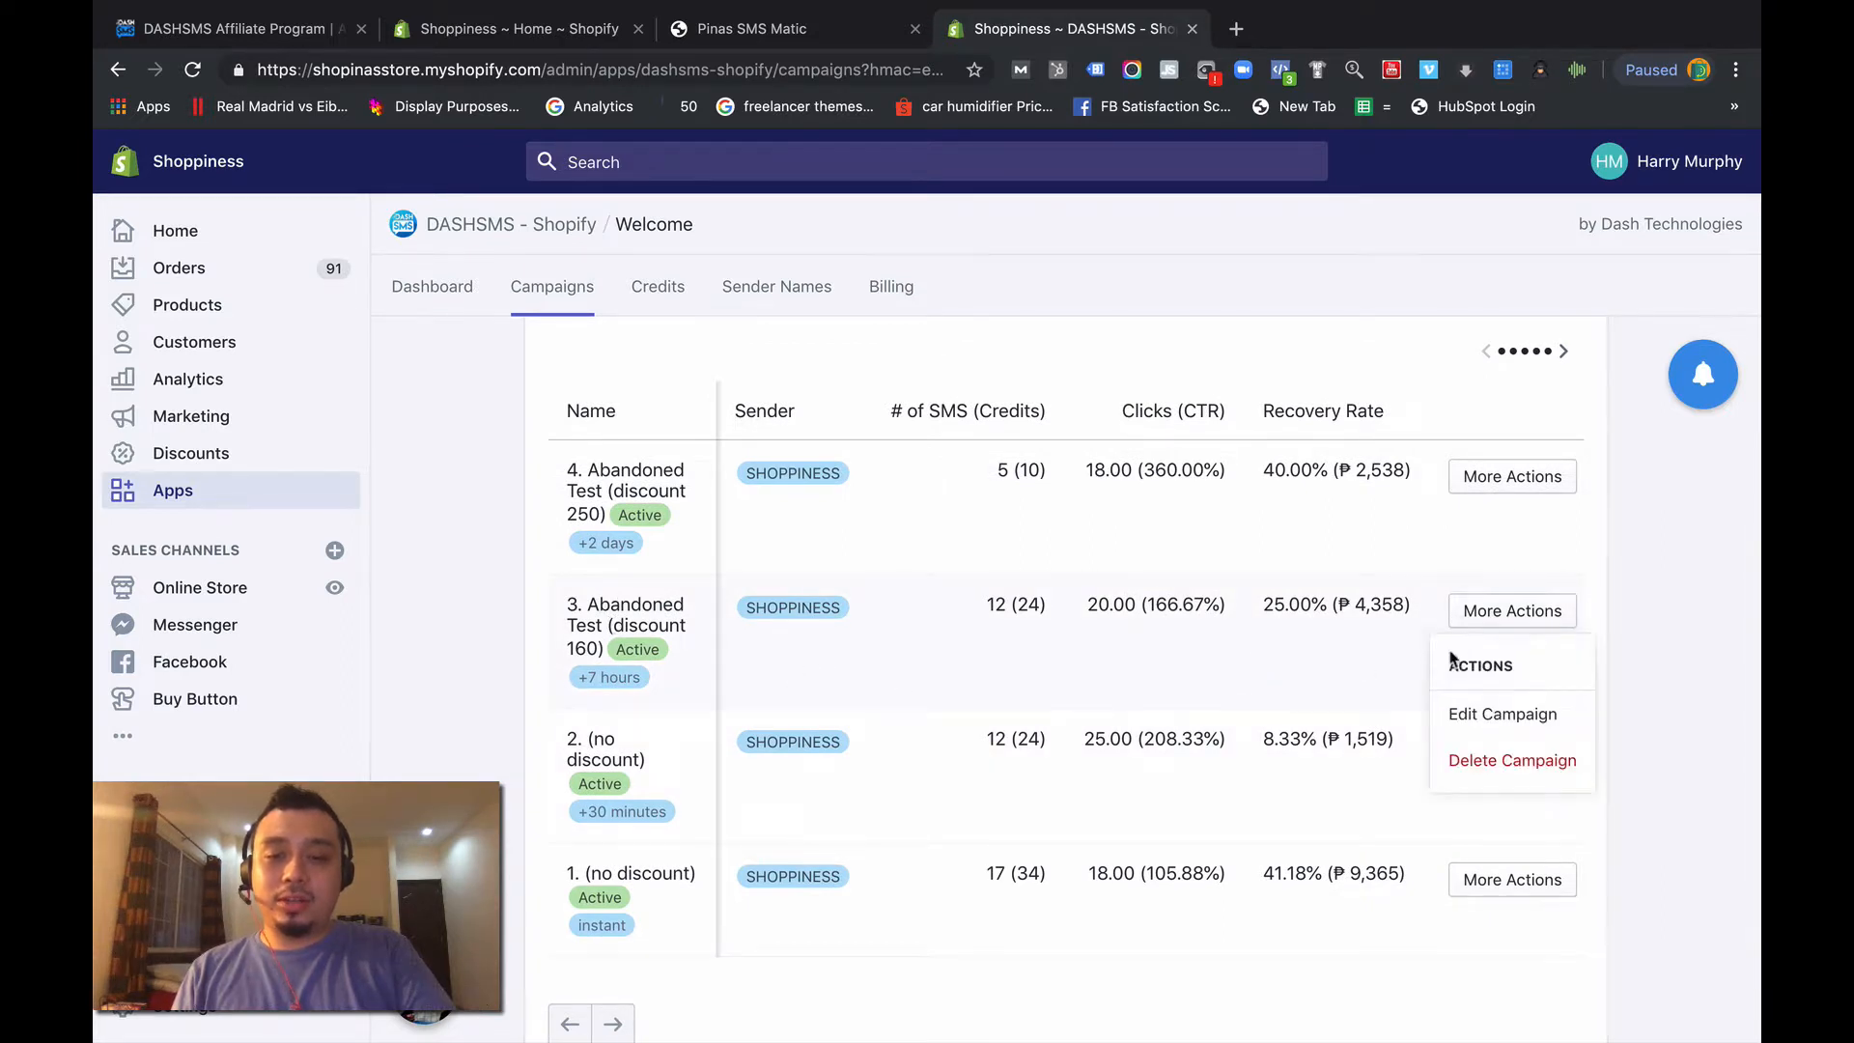
click(1468, 711)
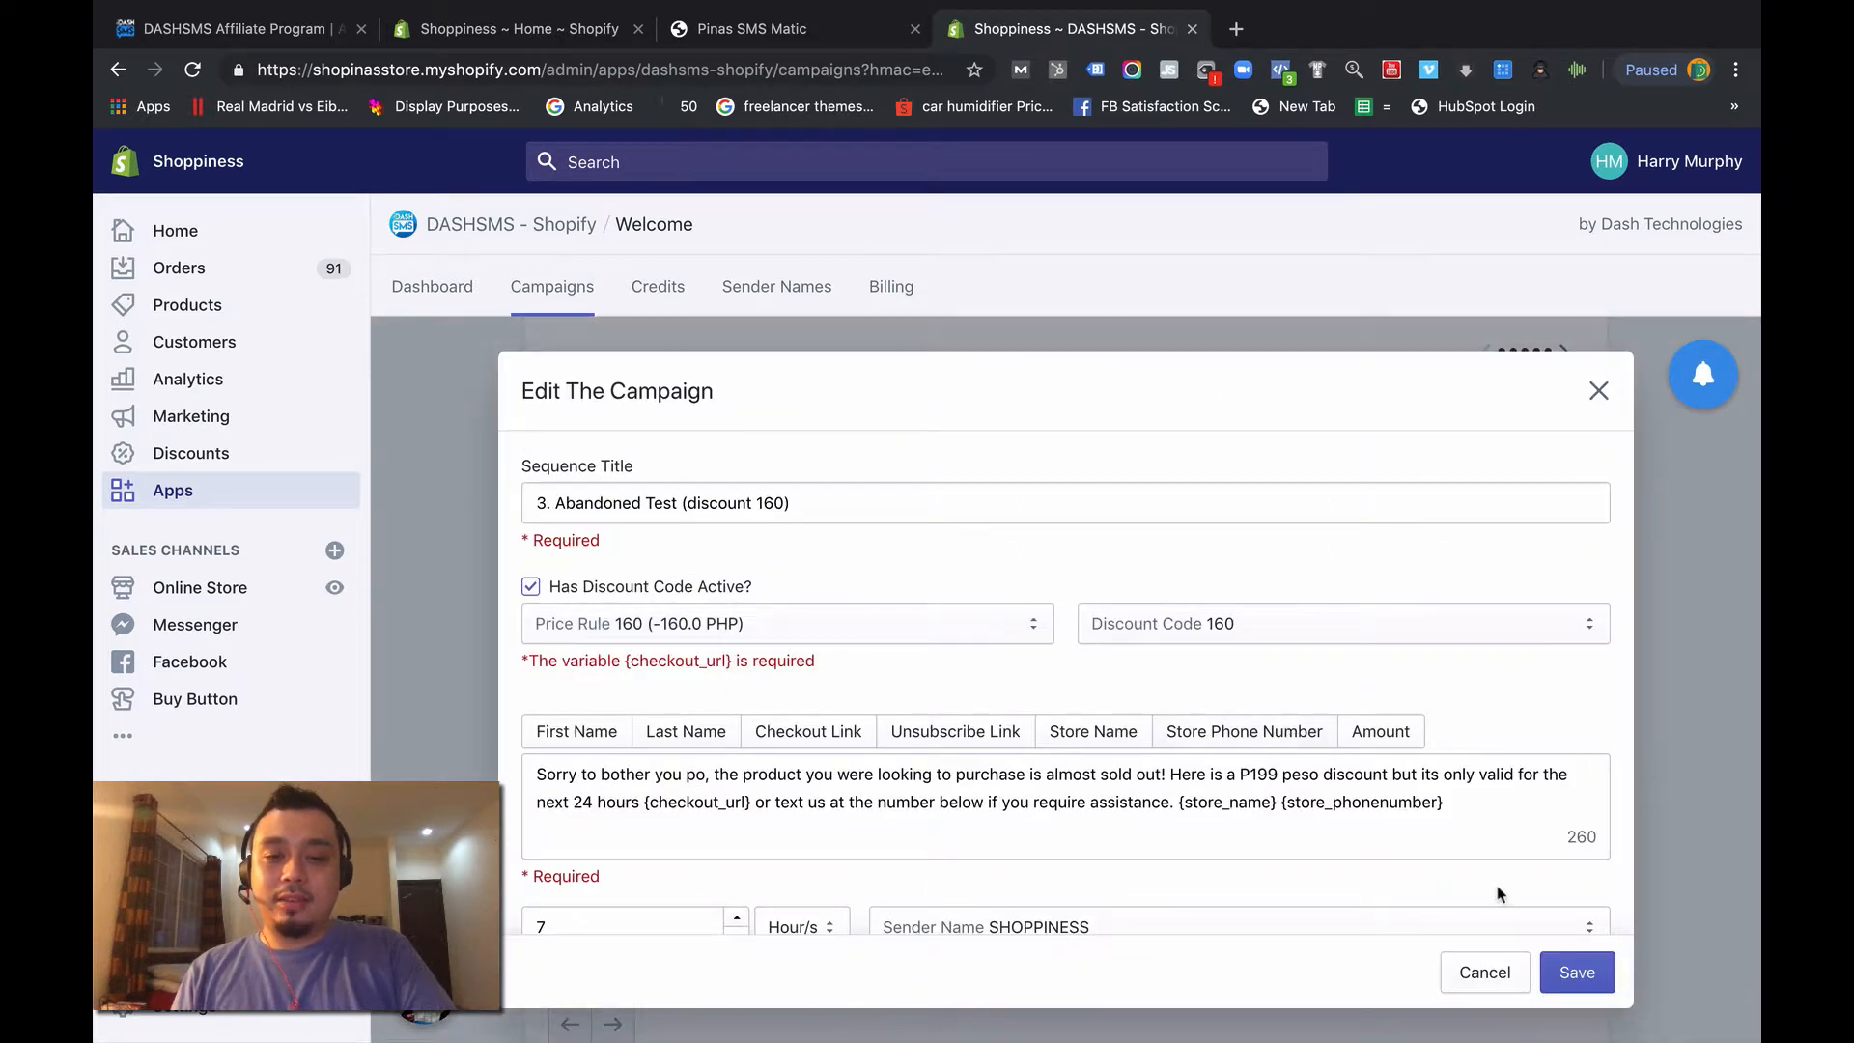
click(1574, 975)
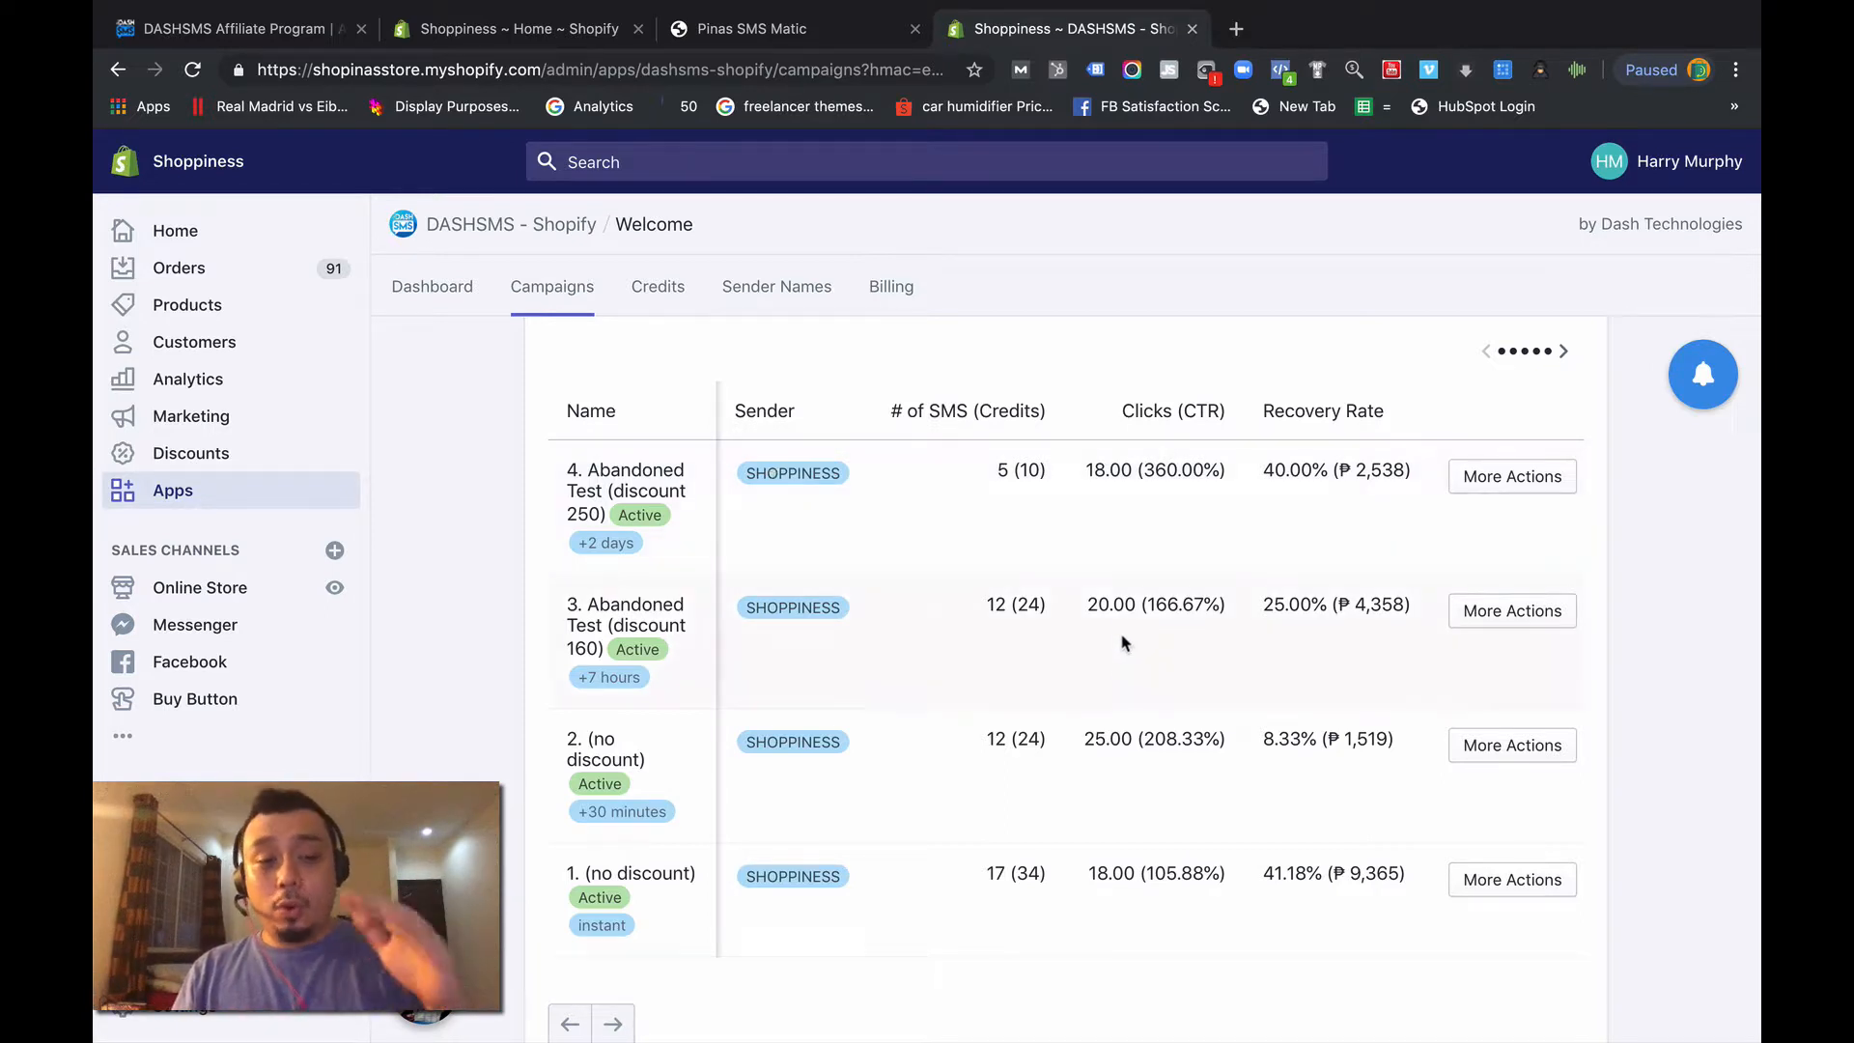
- Deactivate the campaign "1. (no discount)" and save it
click(1512, 884)
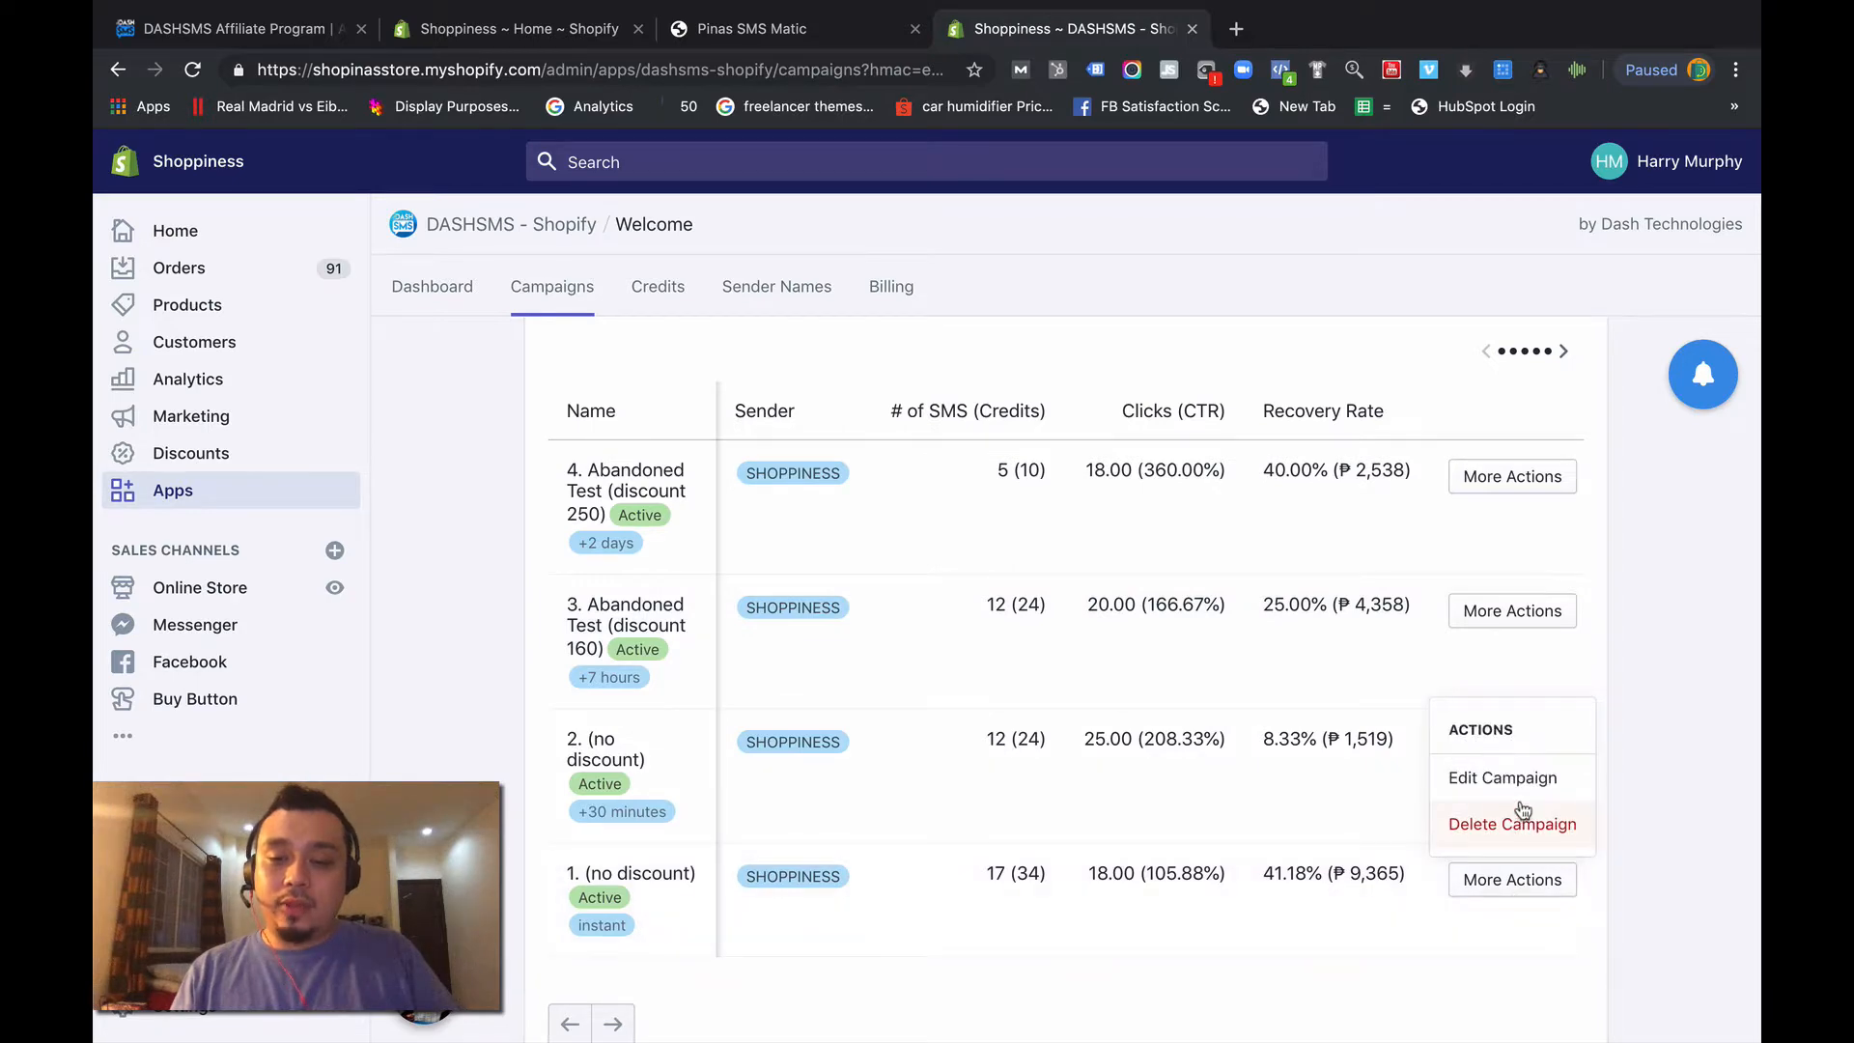
click(1477, 780)
click(689, 926)
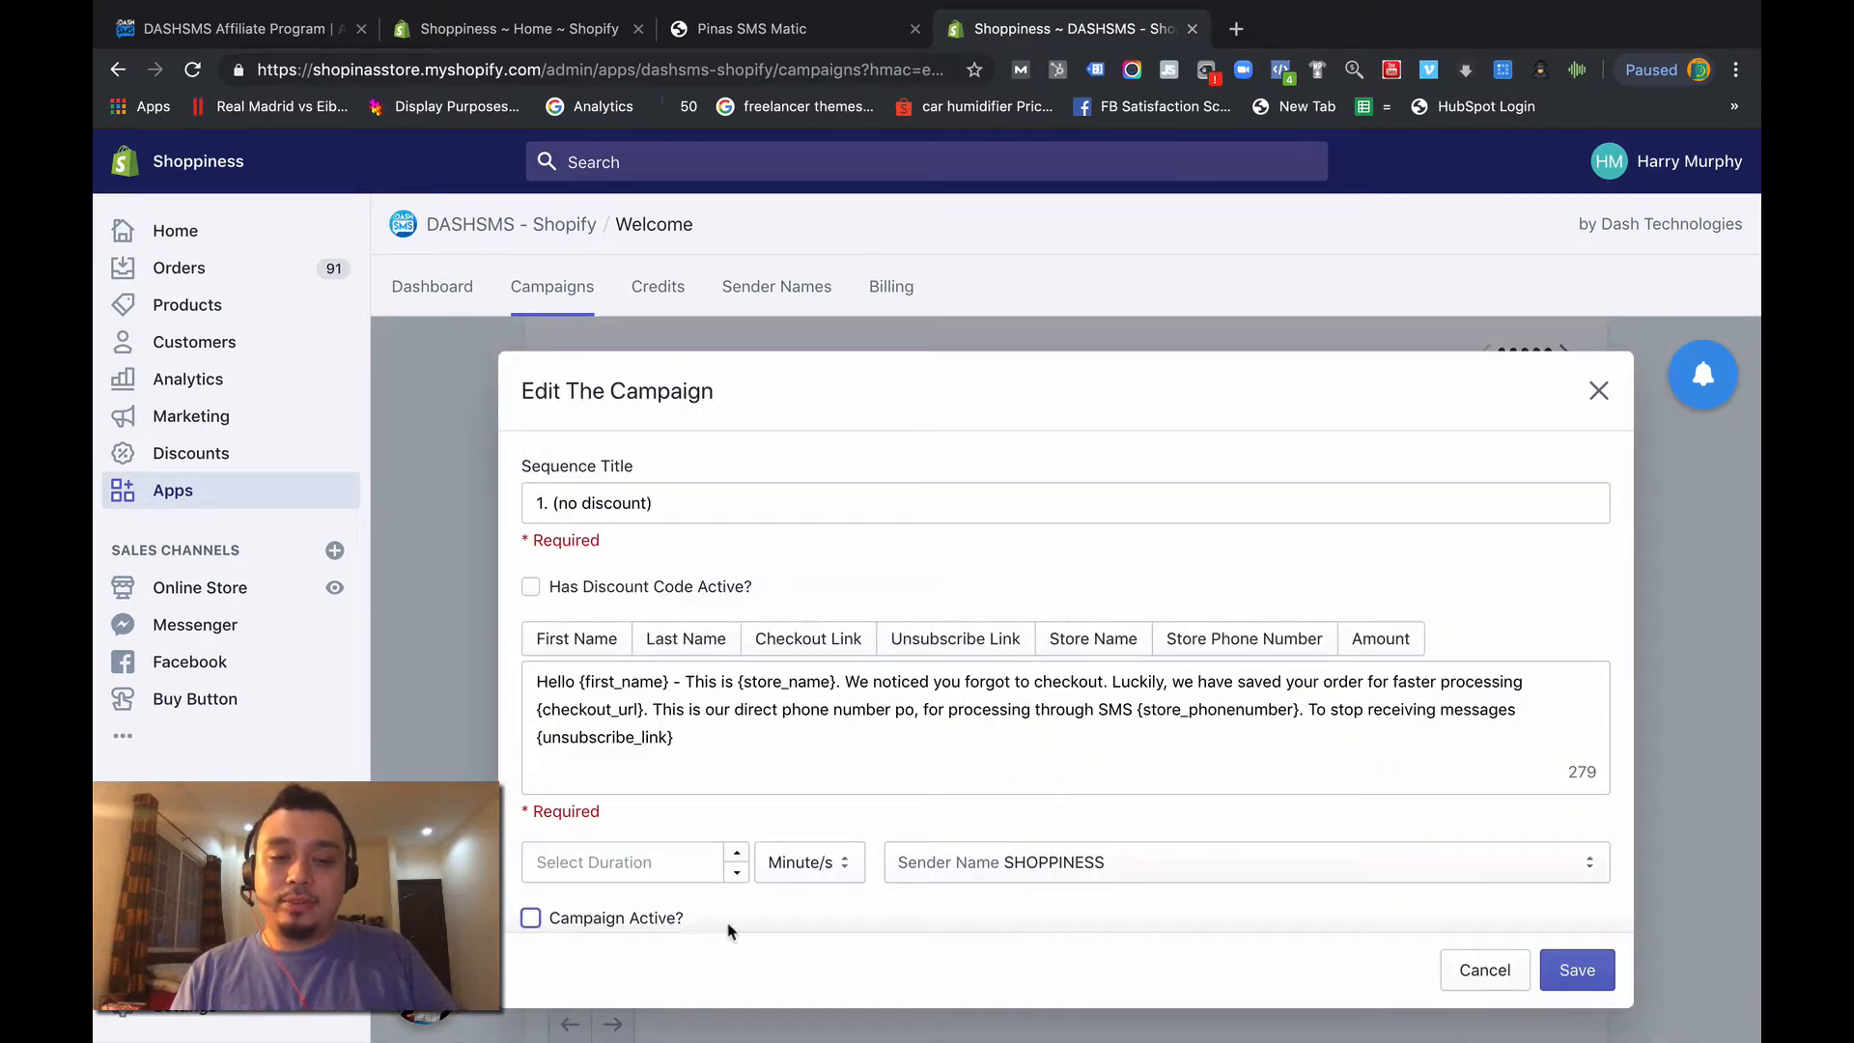
click(1577, 969)
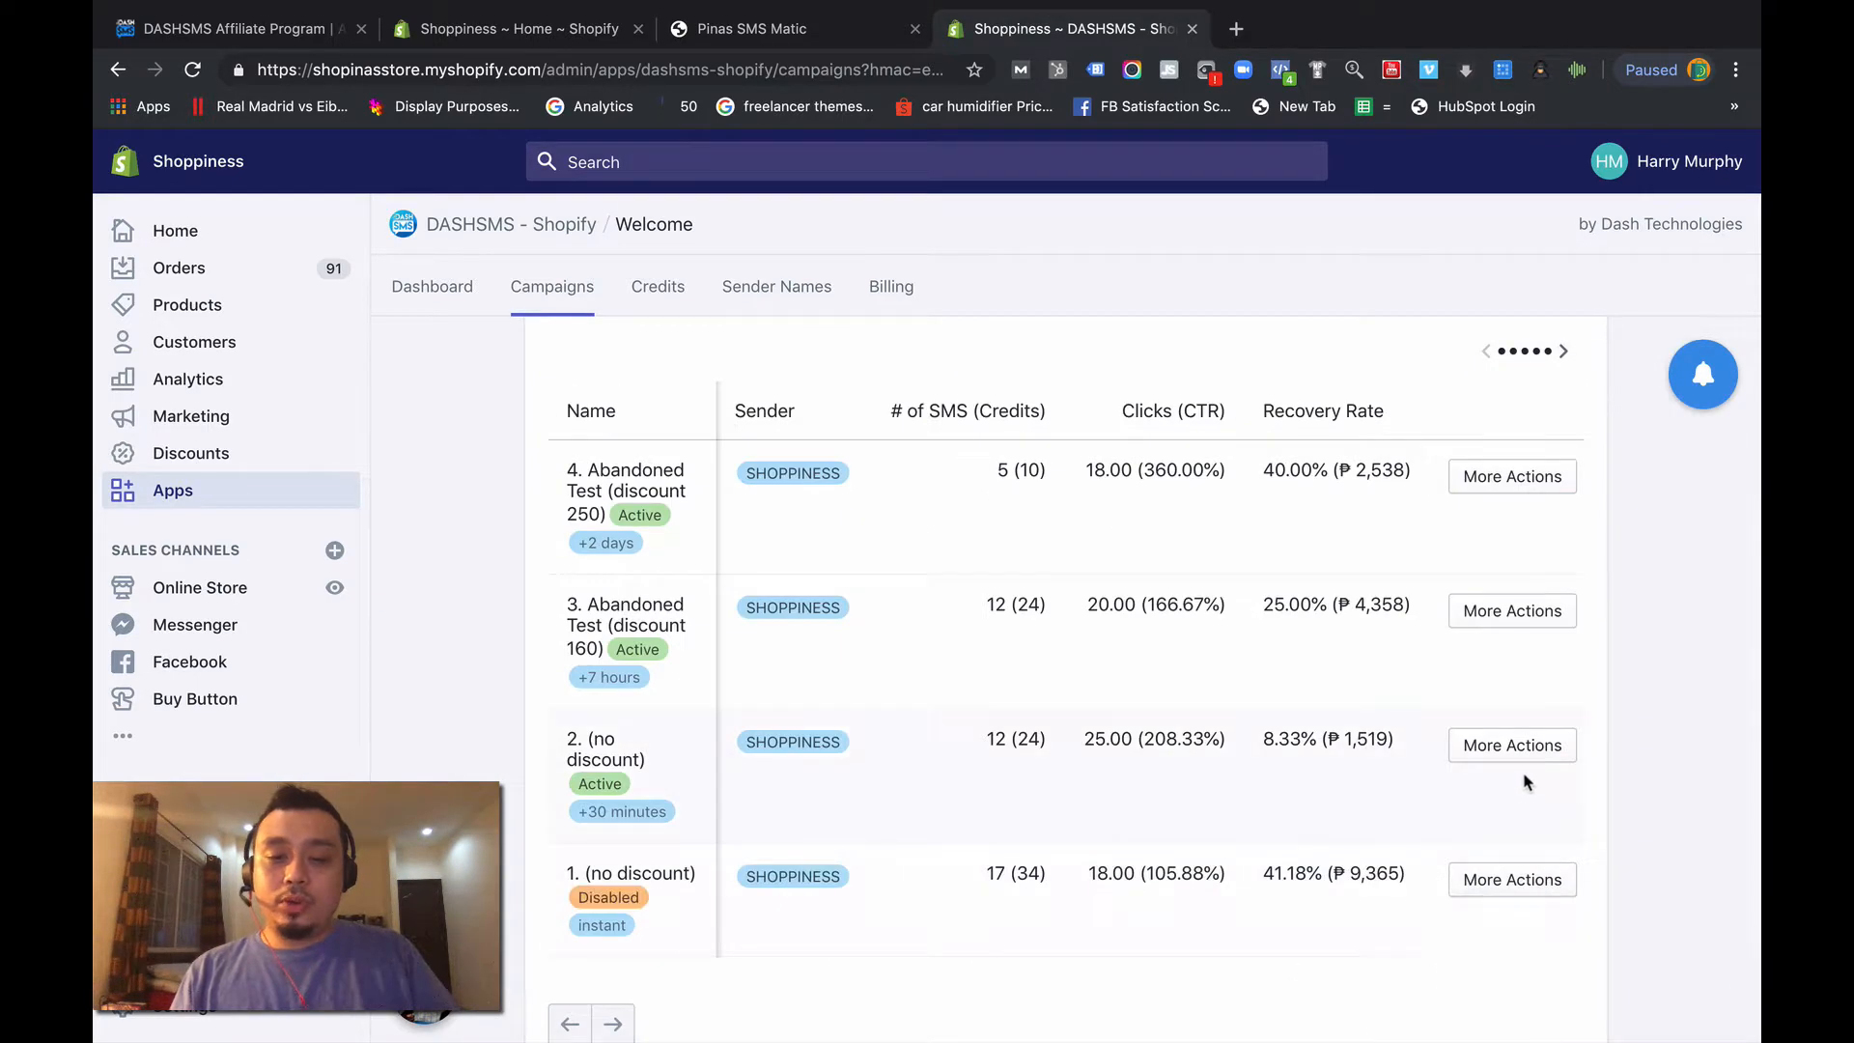
- Deactivate the campaign "2. (no discount)" and save it
click(1503, 757)
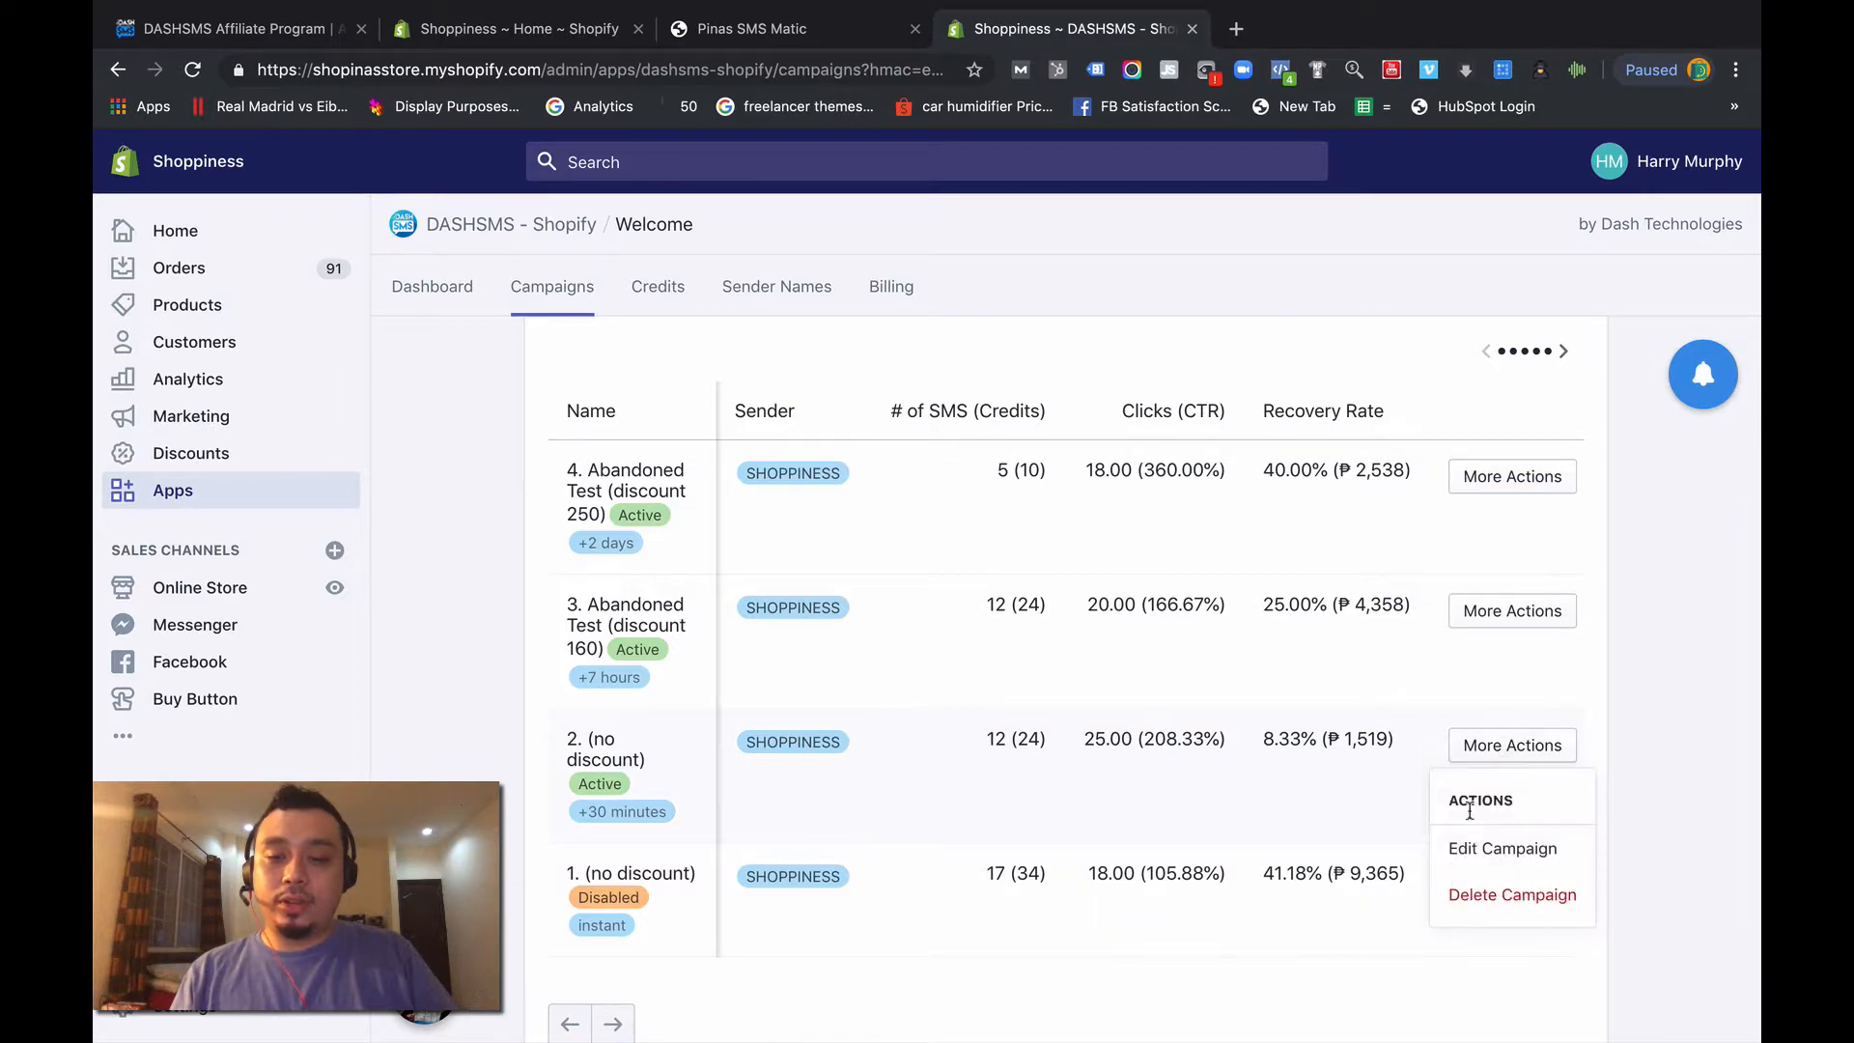
click(1475, 840)
click(624, 895)
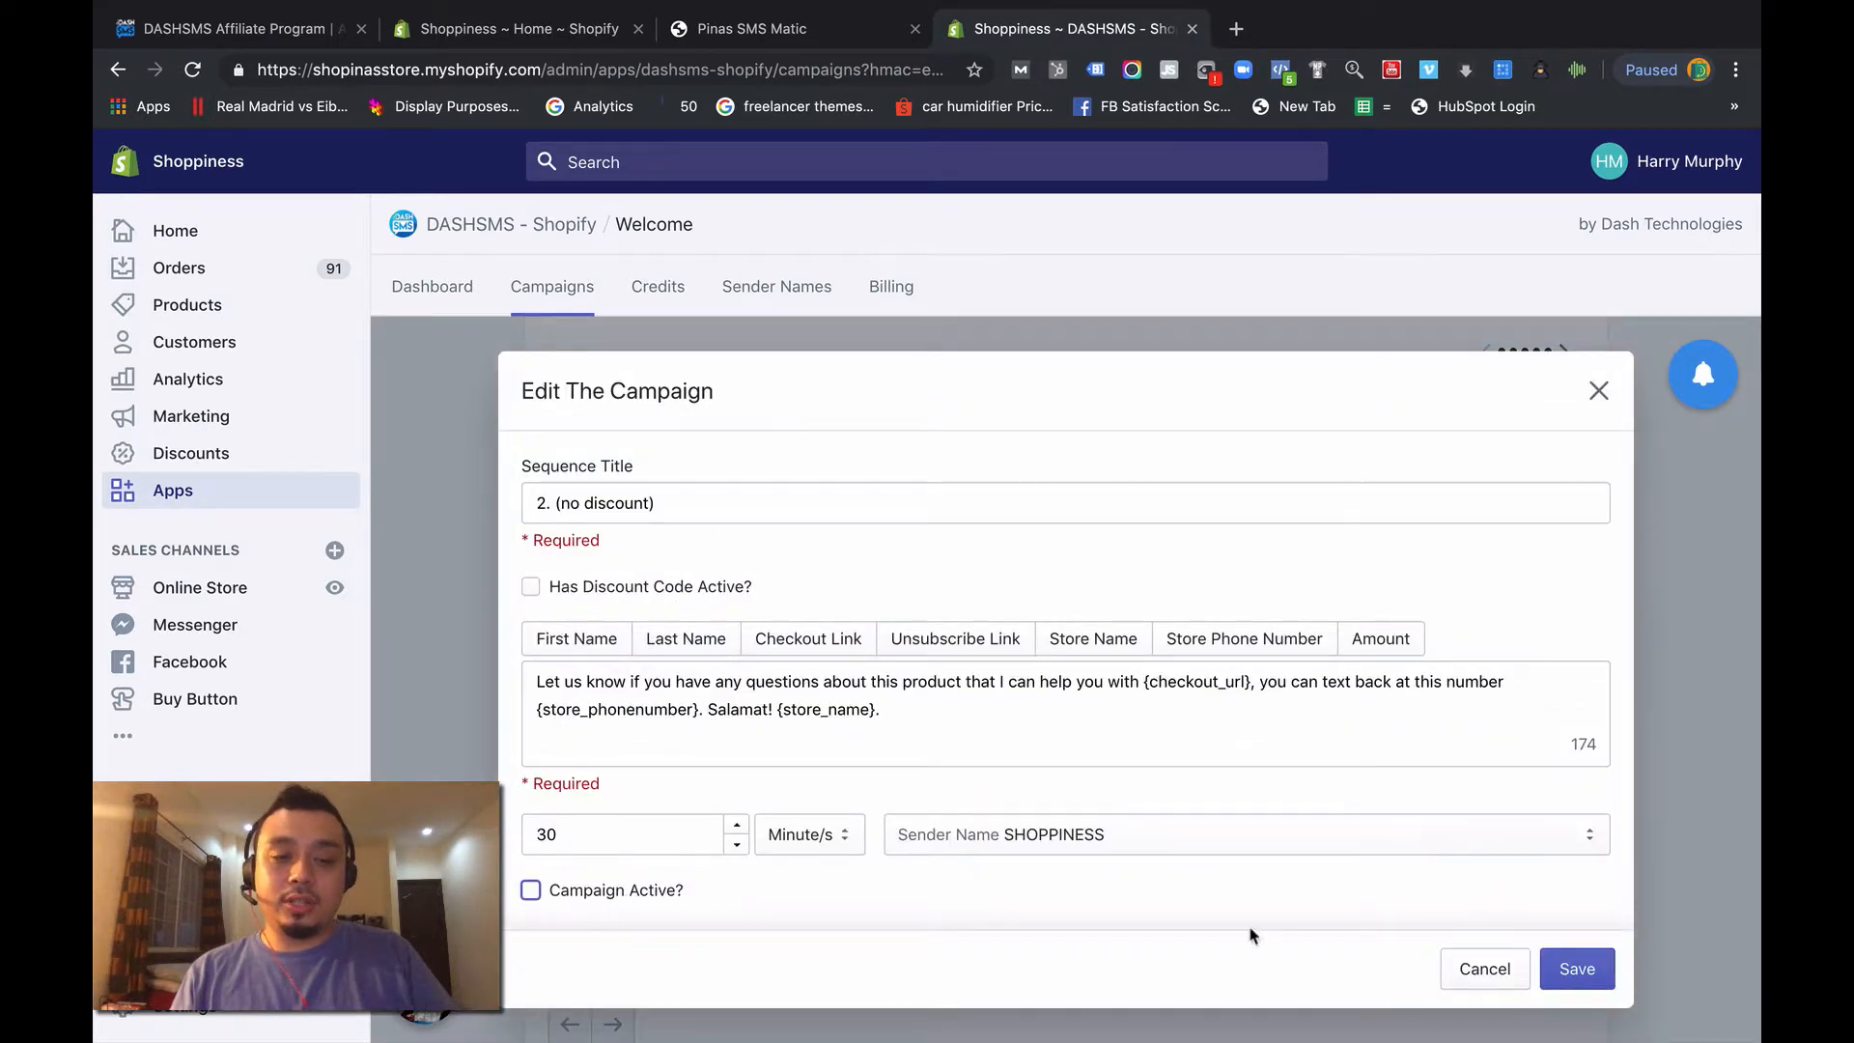
click(1575, 968)
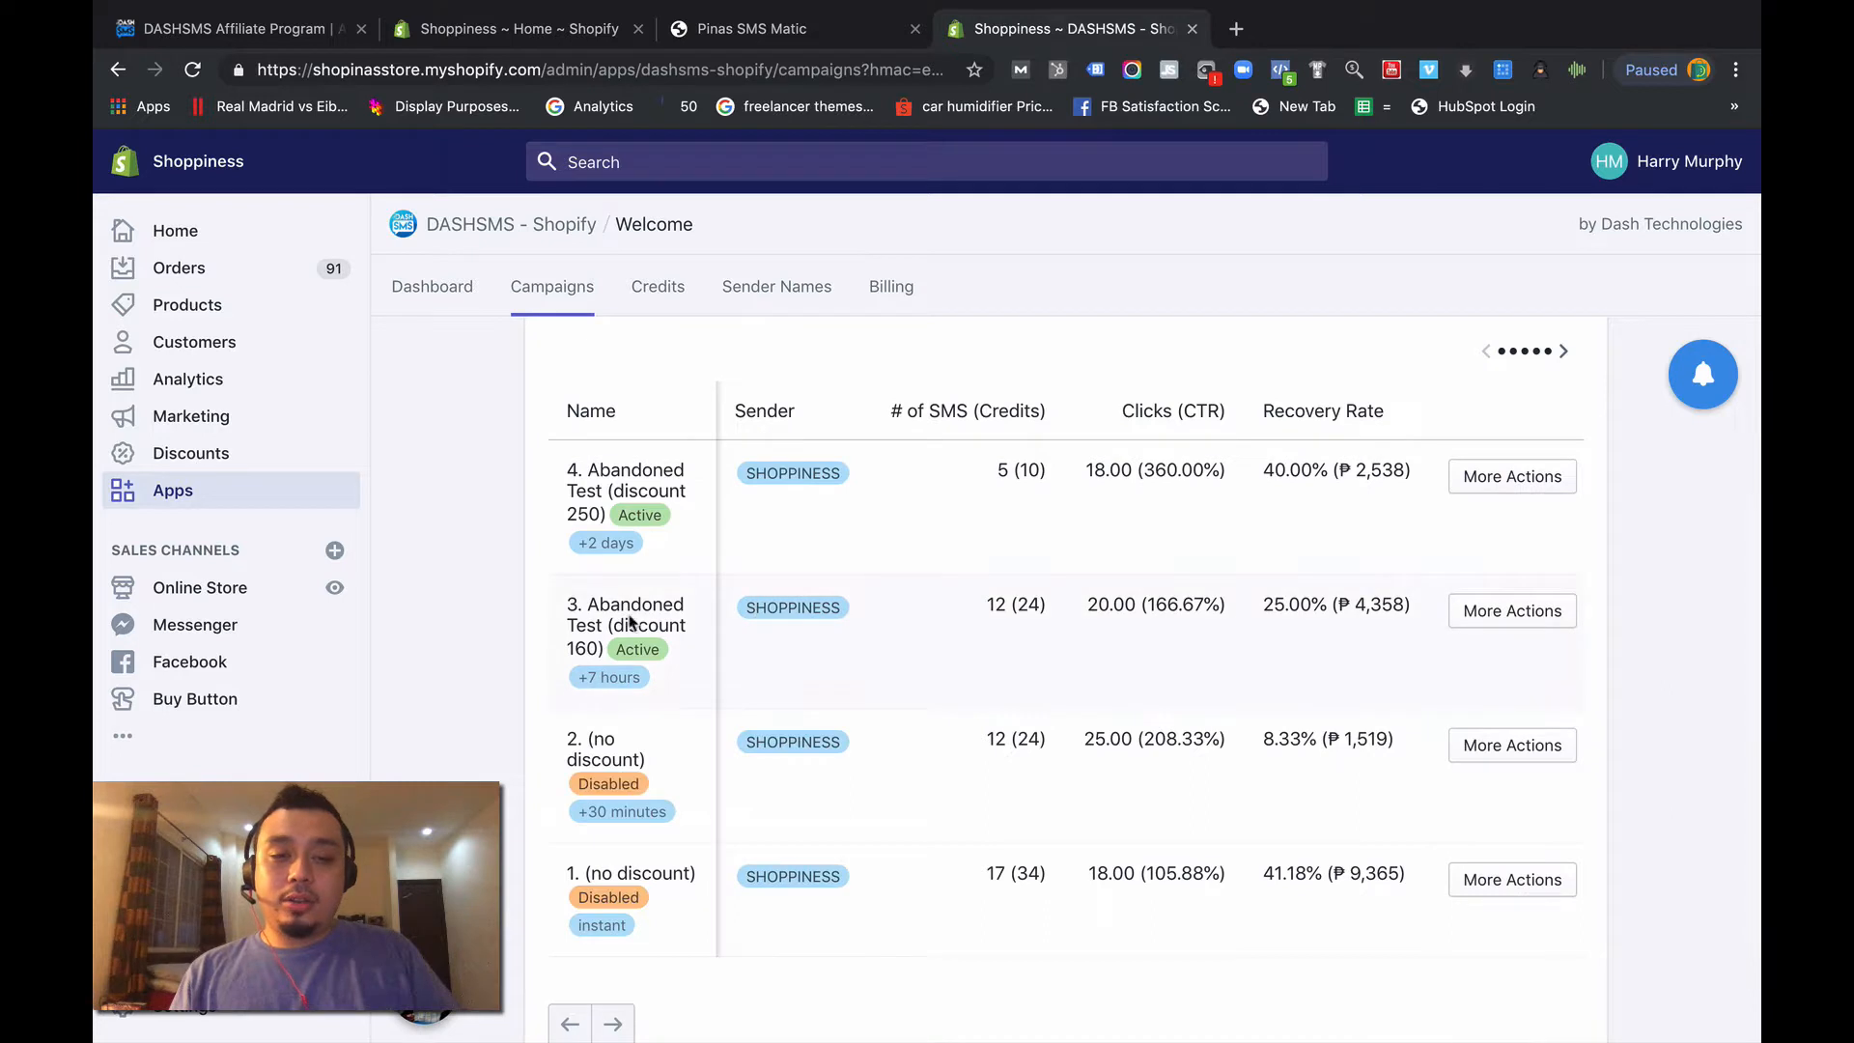
- Set the sending delay of "3. Abandoned Test (discount 160)" to 0 and save the campaign
click(1492, 611)
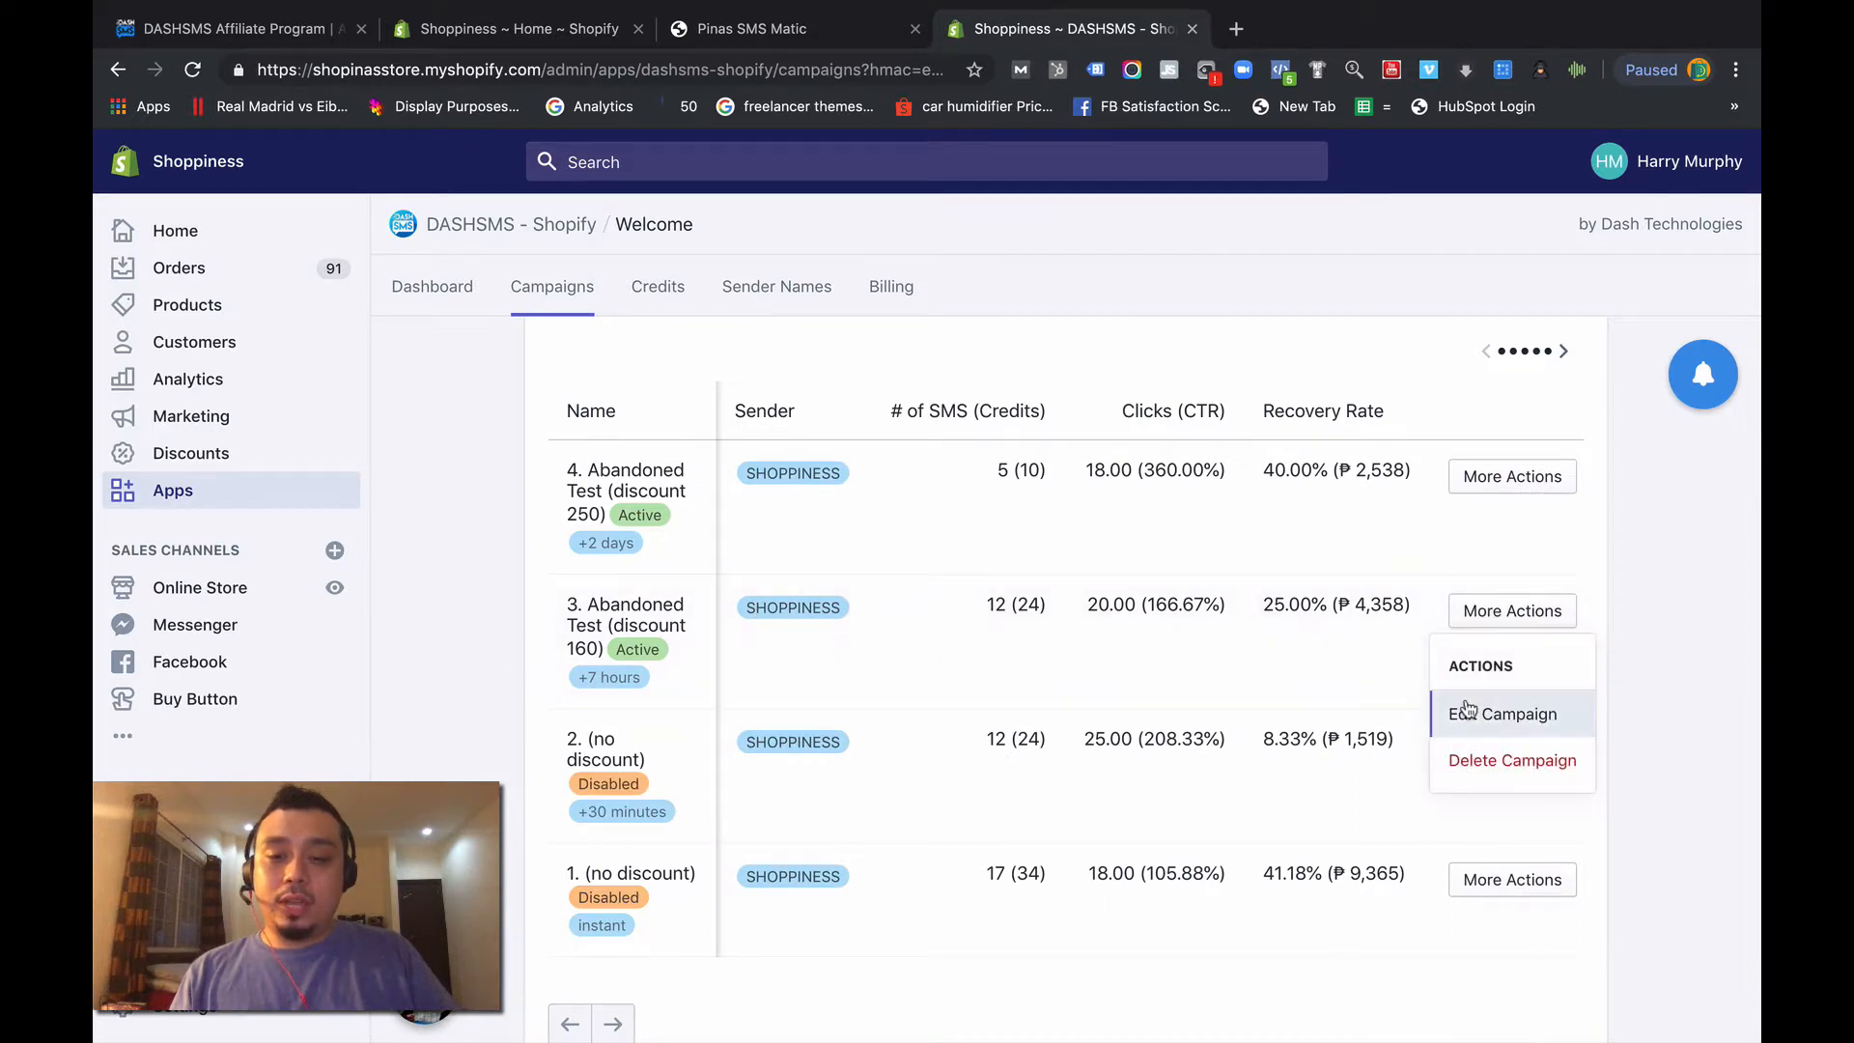
click(1460, 712)
scroll(676, 850, down, 2)
click(654, 828)
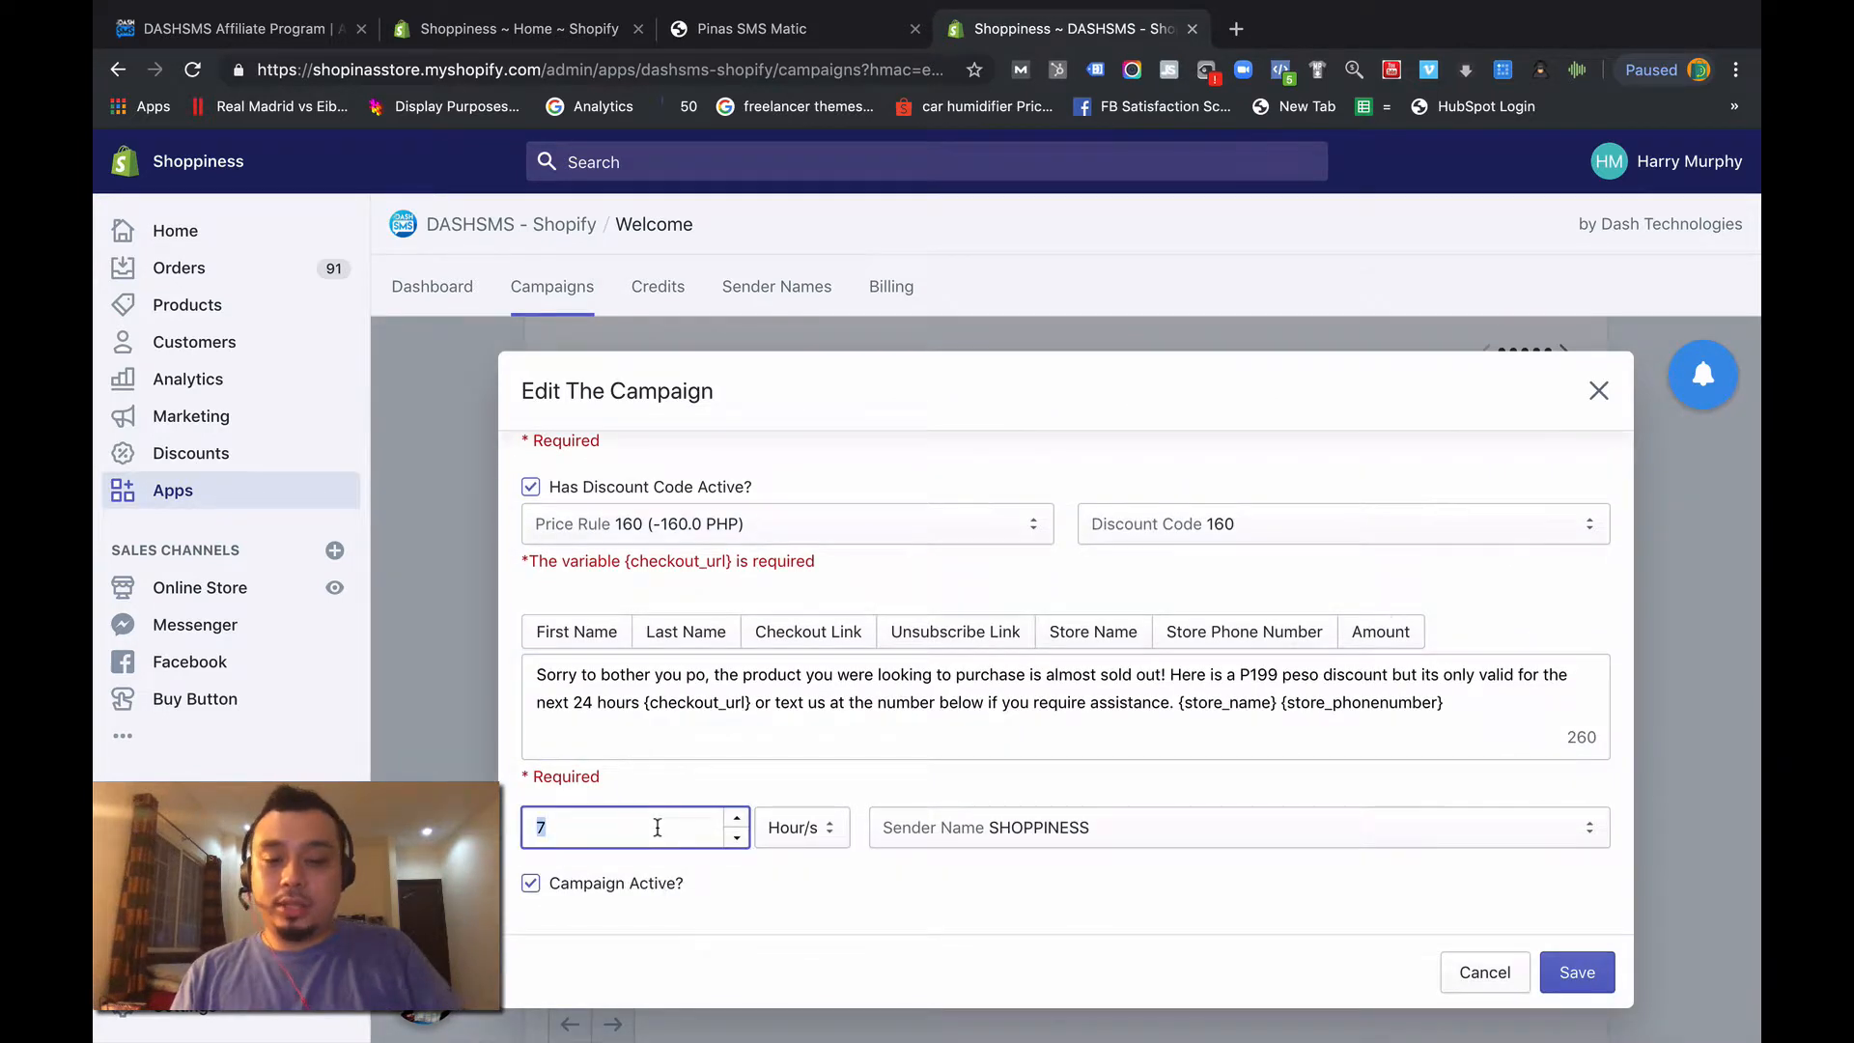
key(BackSpace)
text(0)
click(1574, 971)
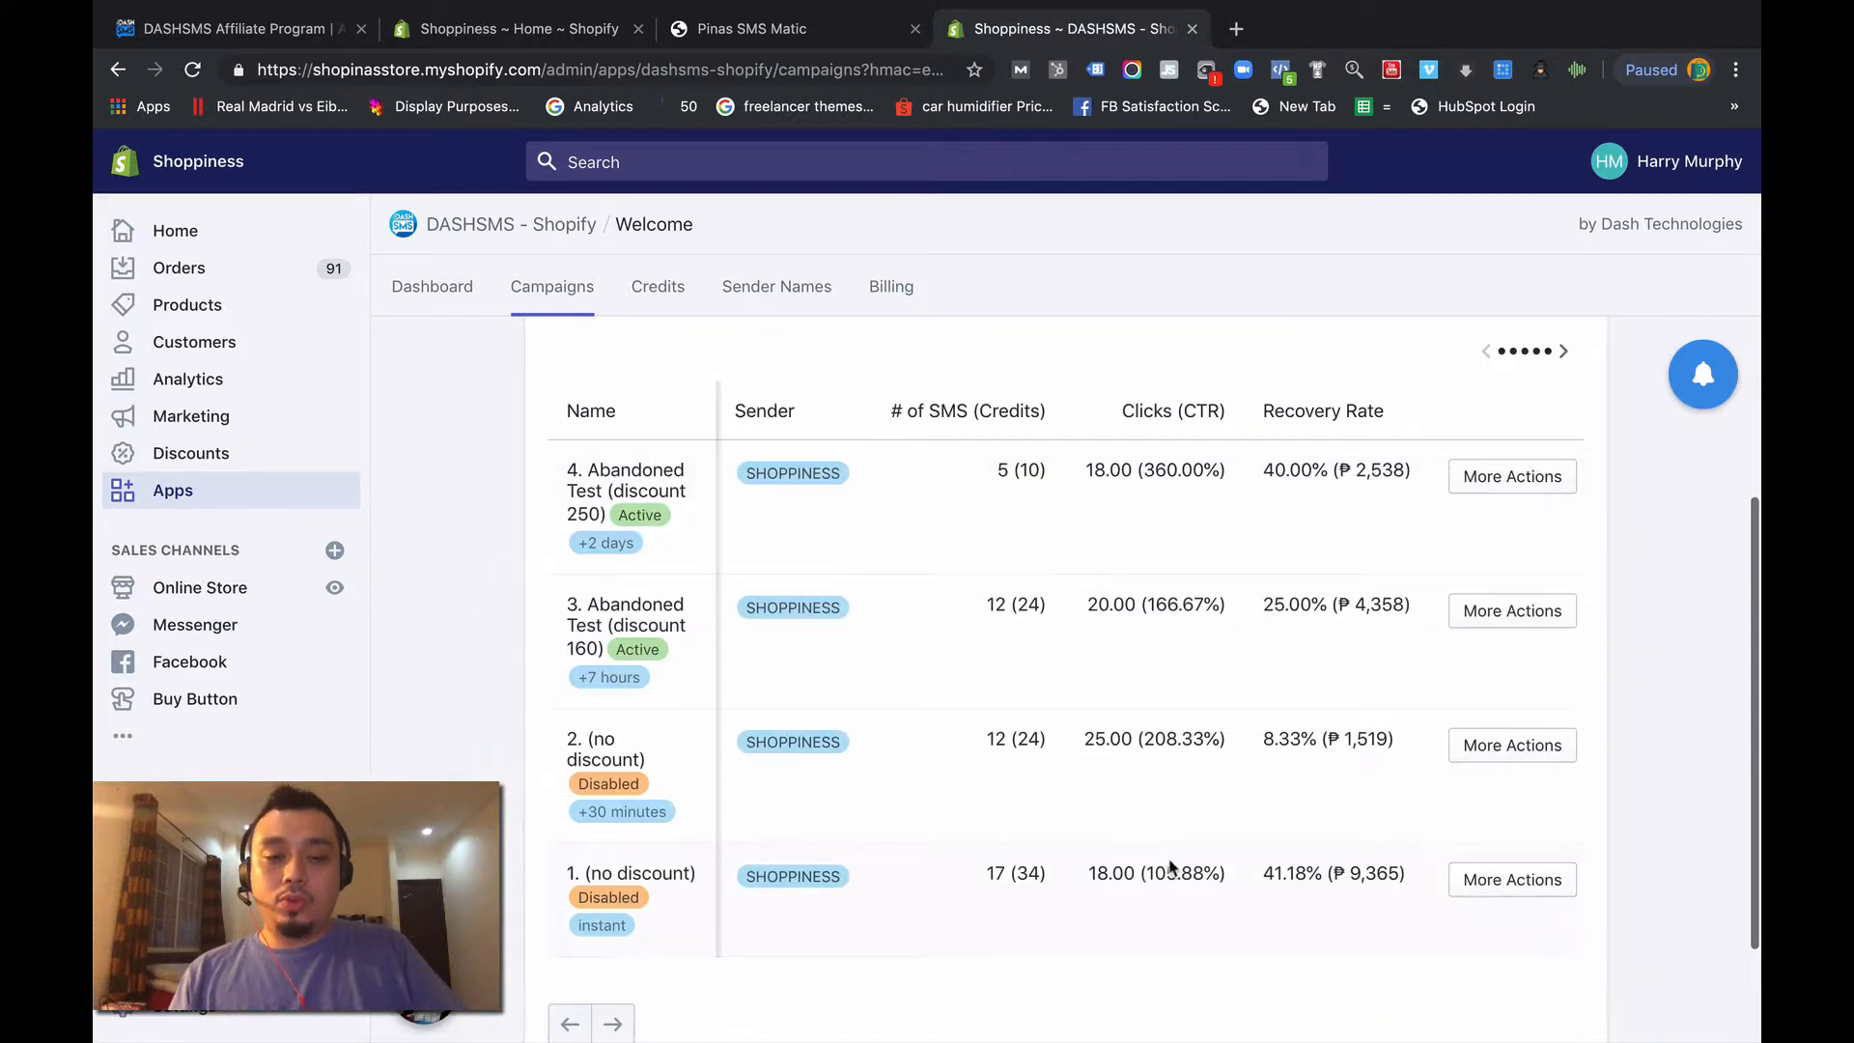
- Reopen "3. Abandoned Test (discount 160)", enter its delay as 0 Minute/s and save it again
click(1548, 623)
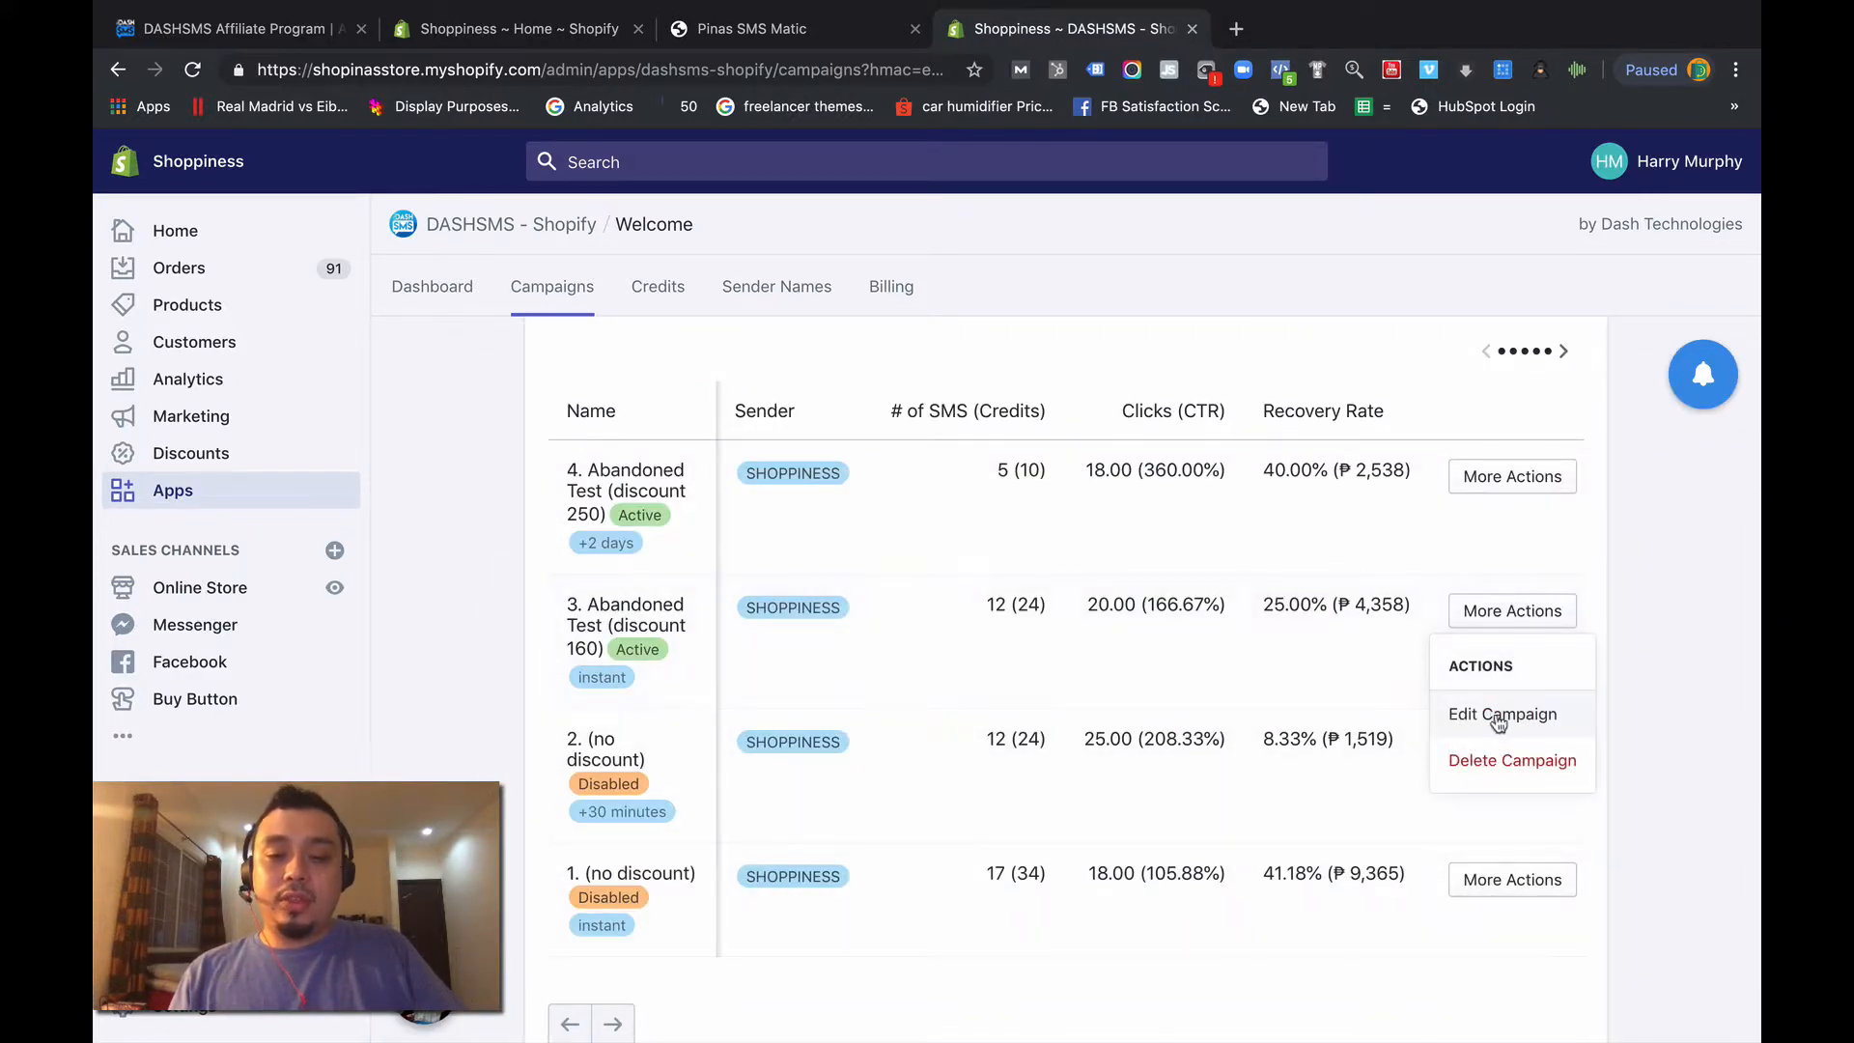
click(1506, 712)
scroll(733, 927, down, 2)
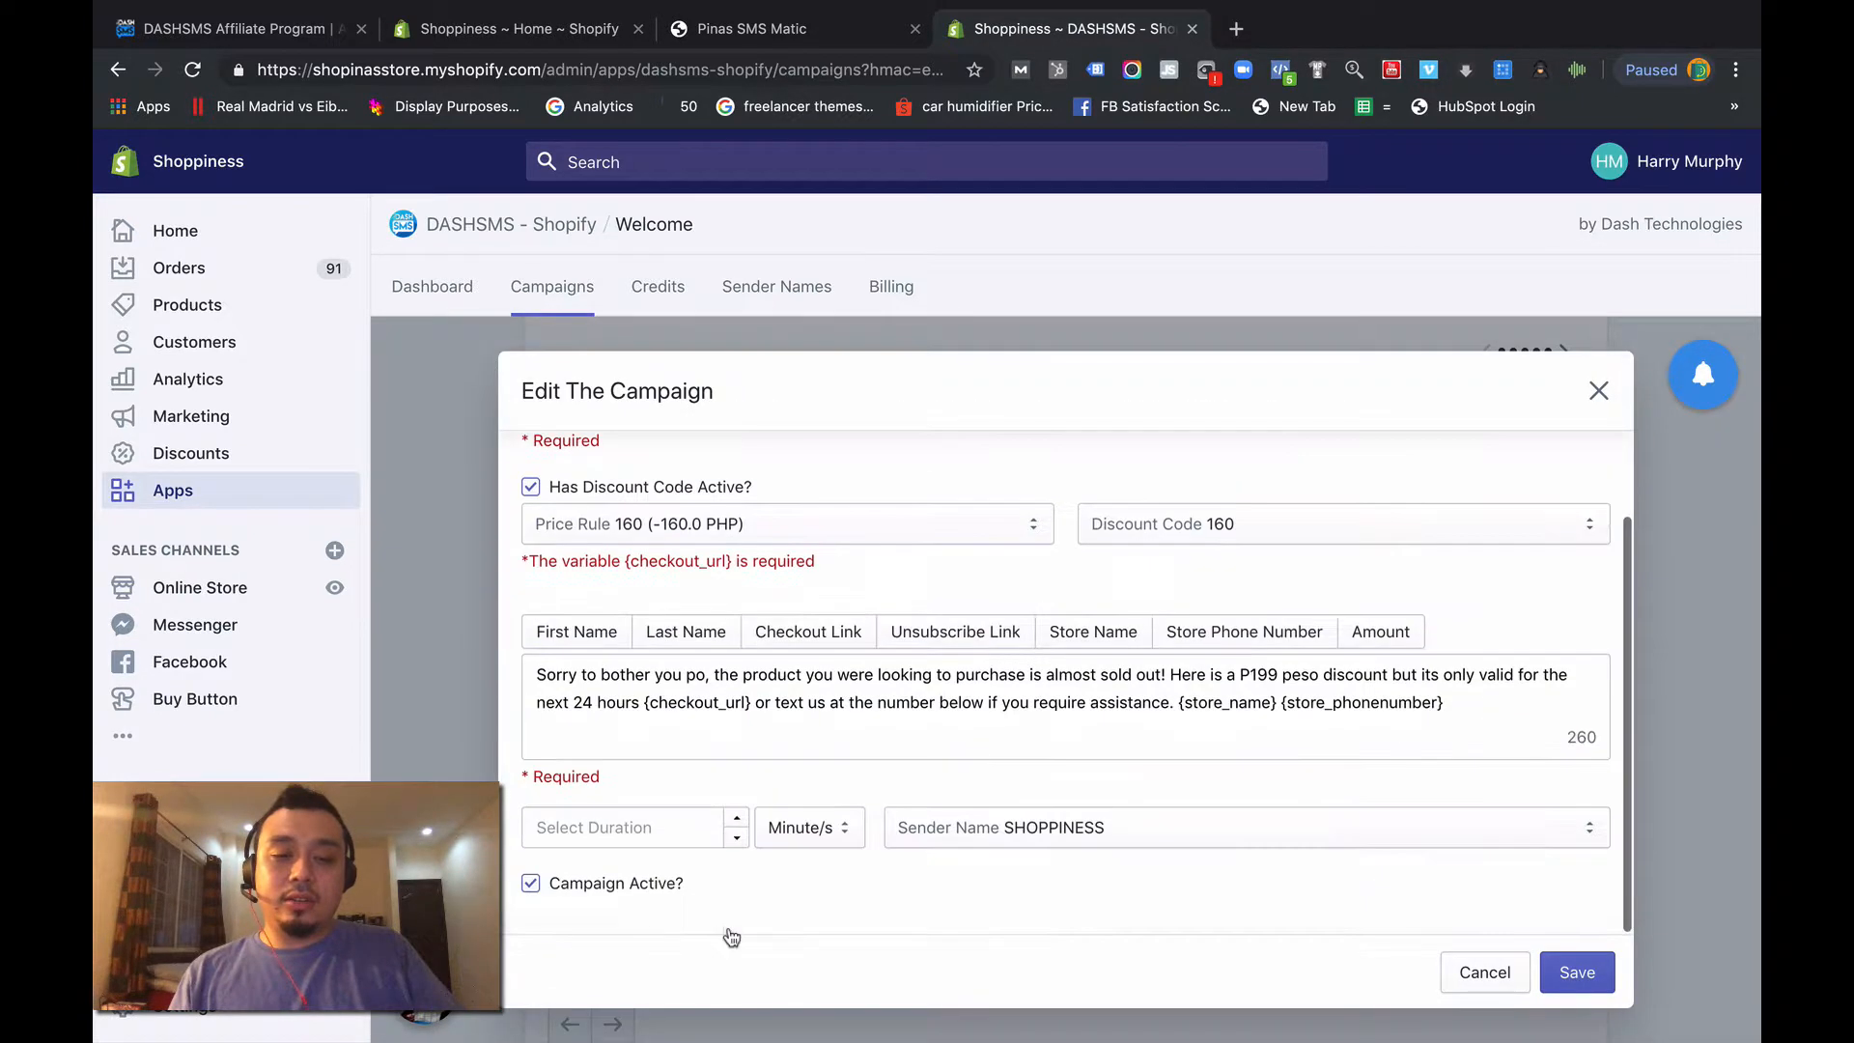
click(665, 845)
text(0)
click(809, 828)
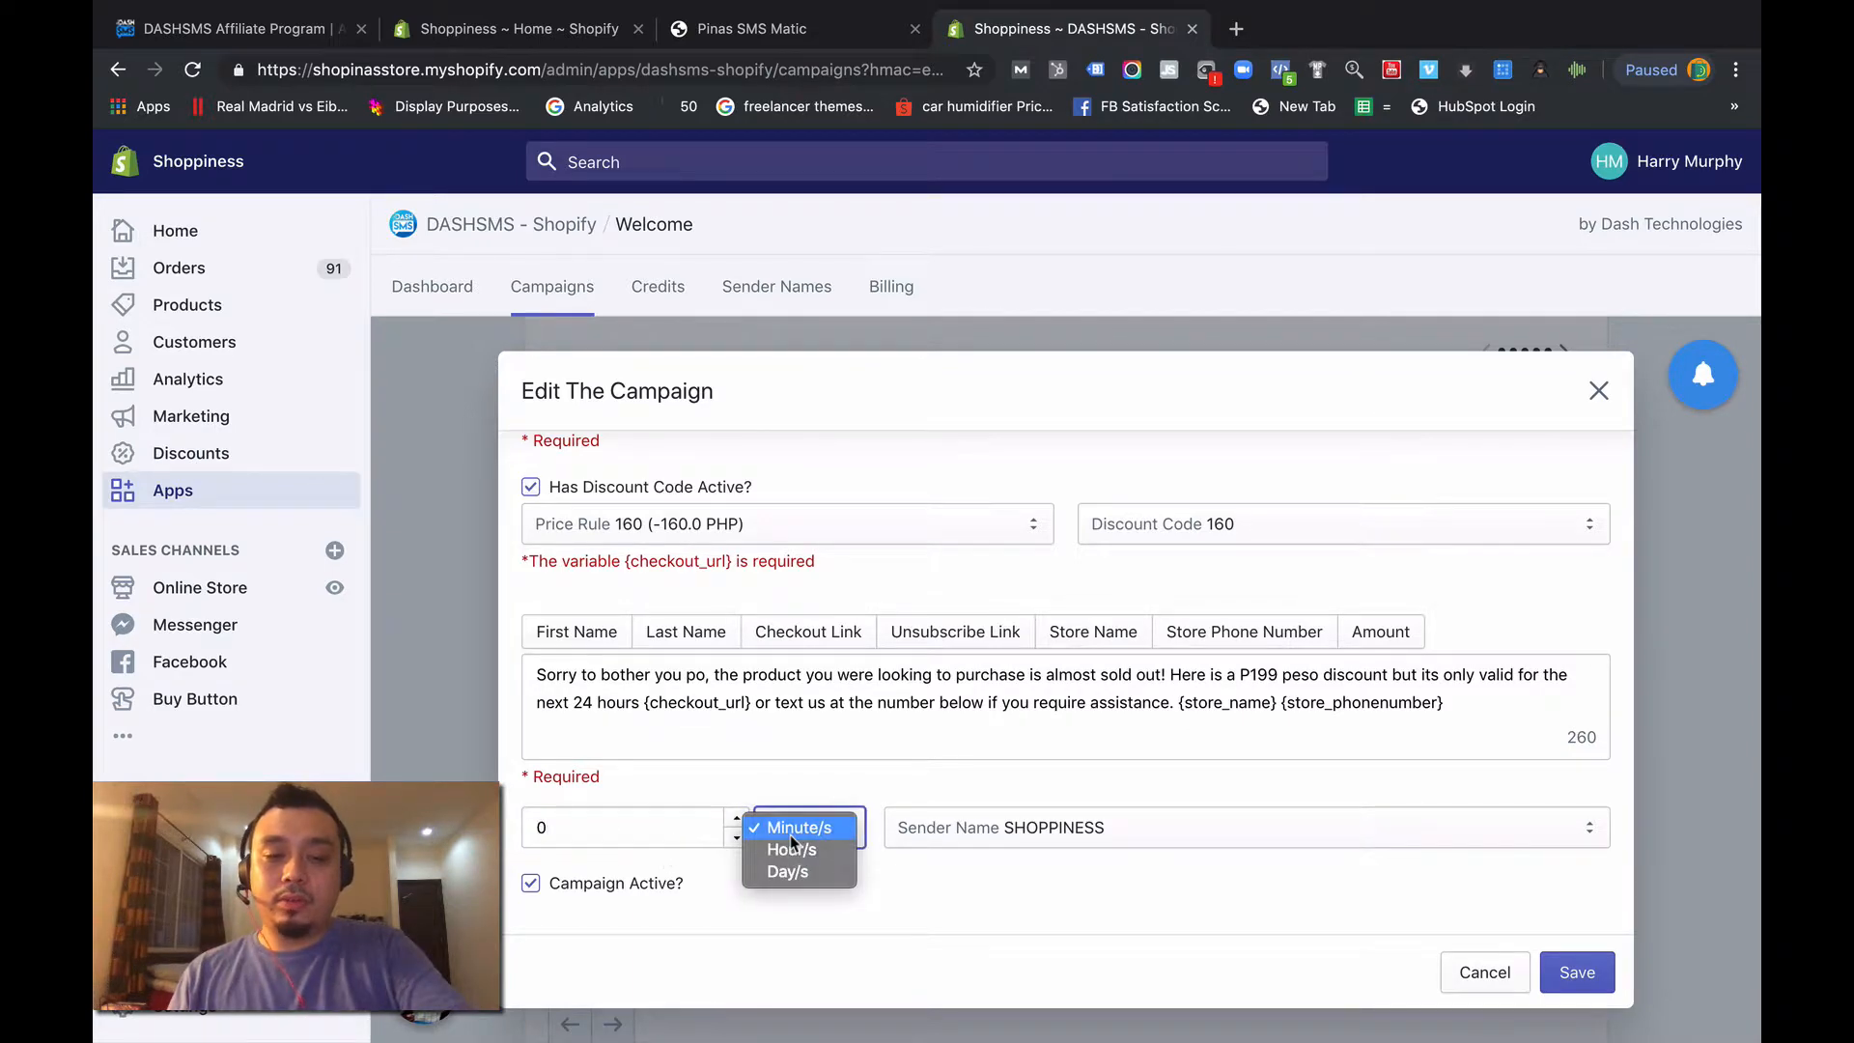
click(809, 827)
click(1574, 972)
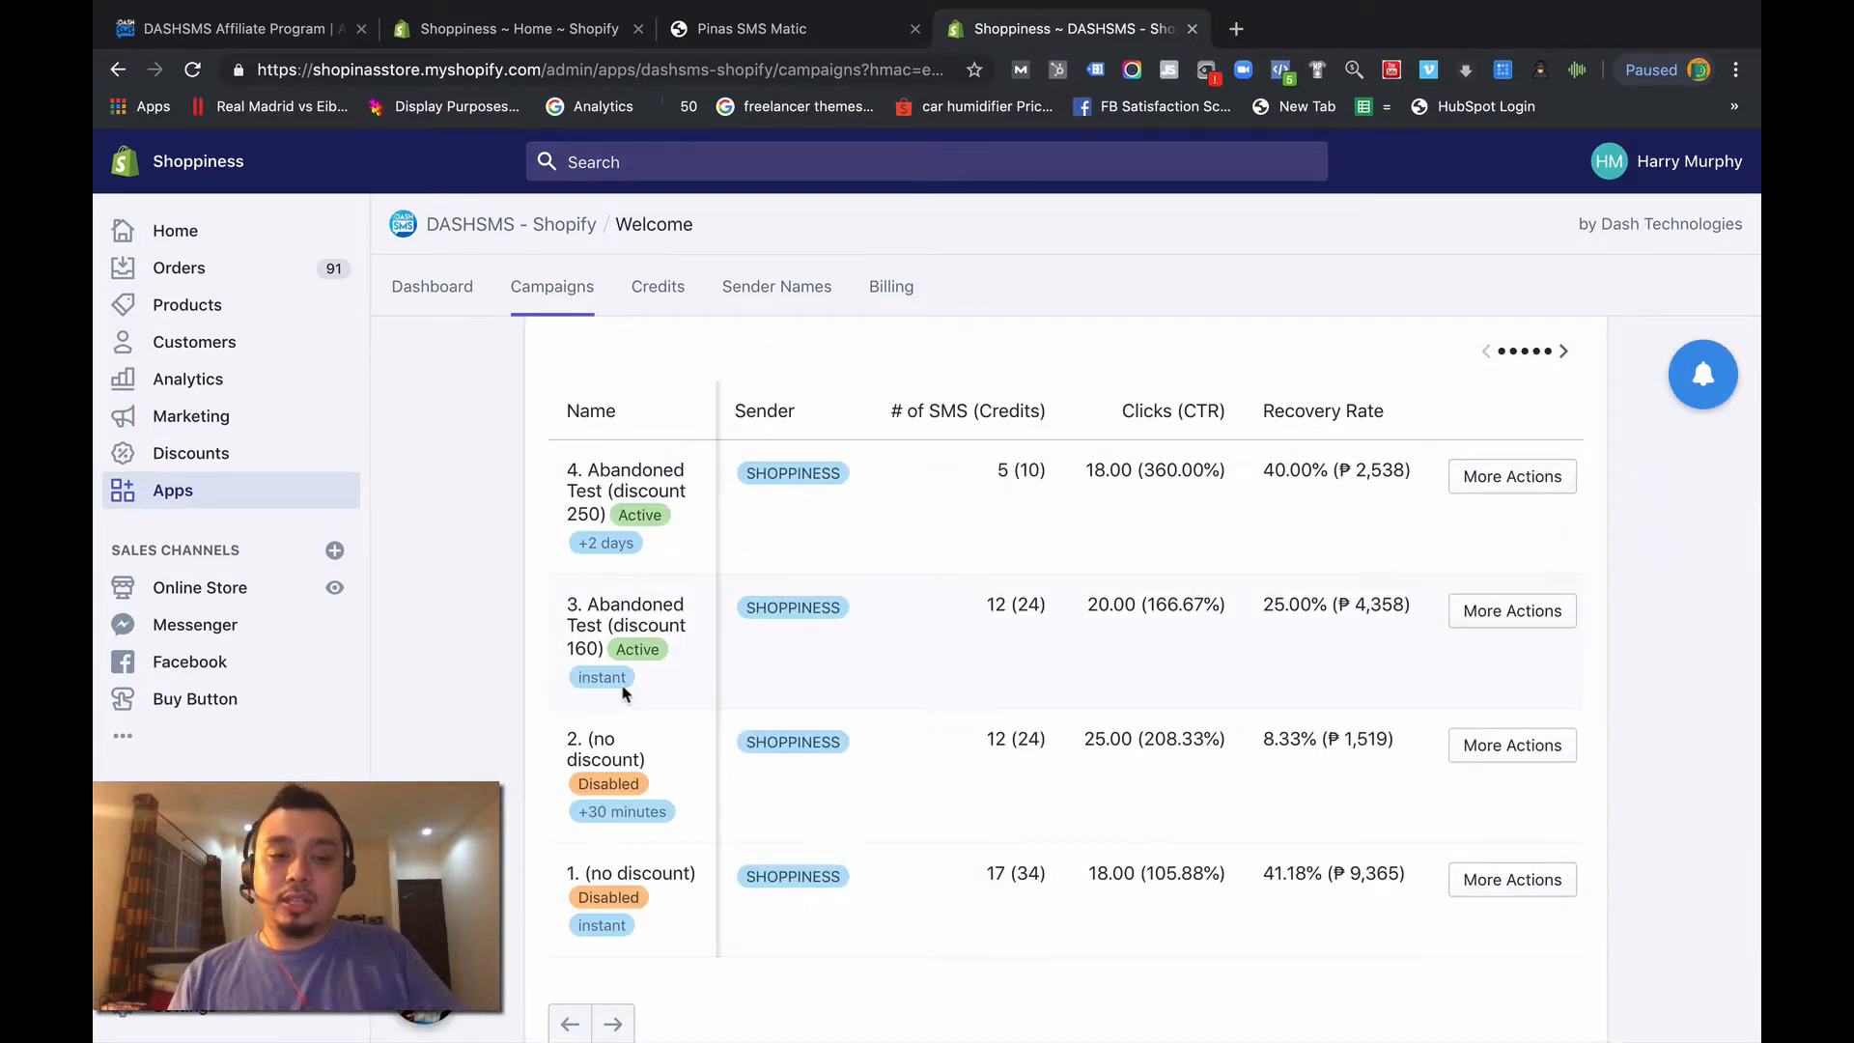
- Set the sending delay of "4. Abandoned Test (discount 250)" to 1 Minute/s and save the campaign
click(1501, 480)
click(1507, 579)
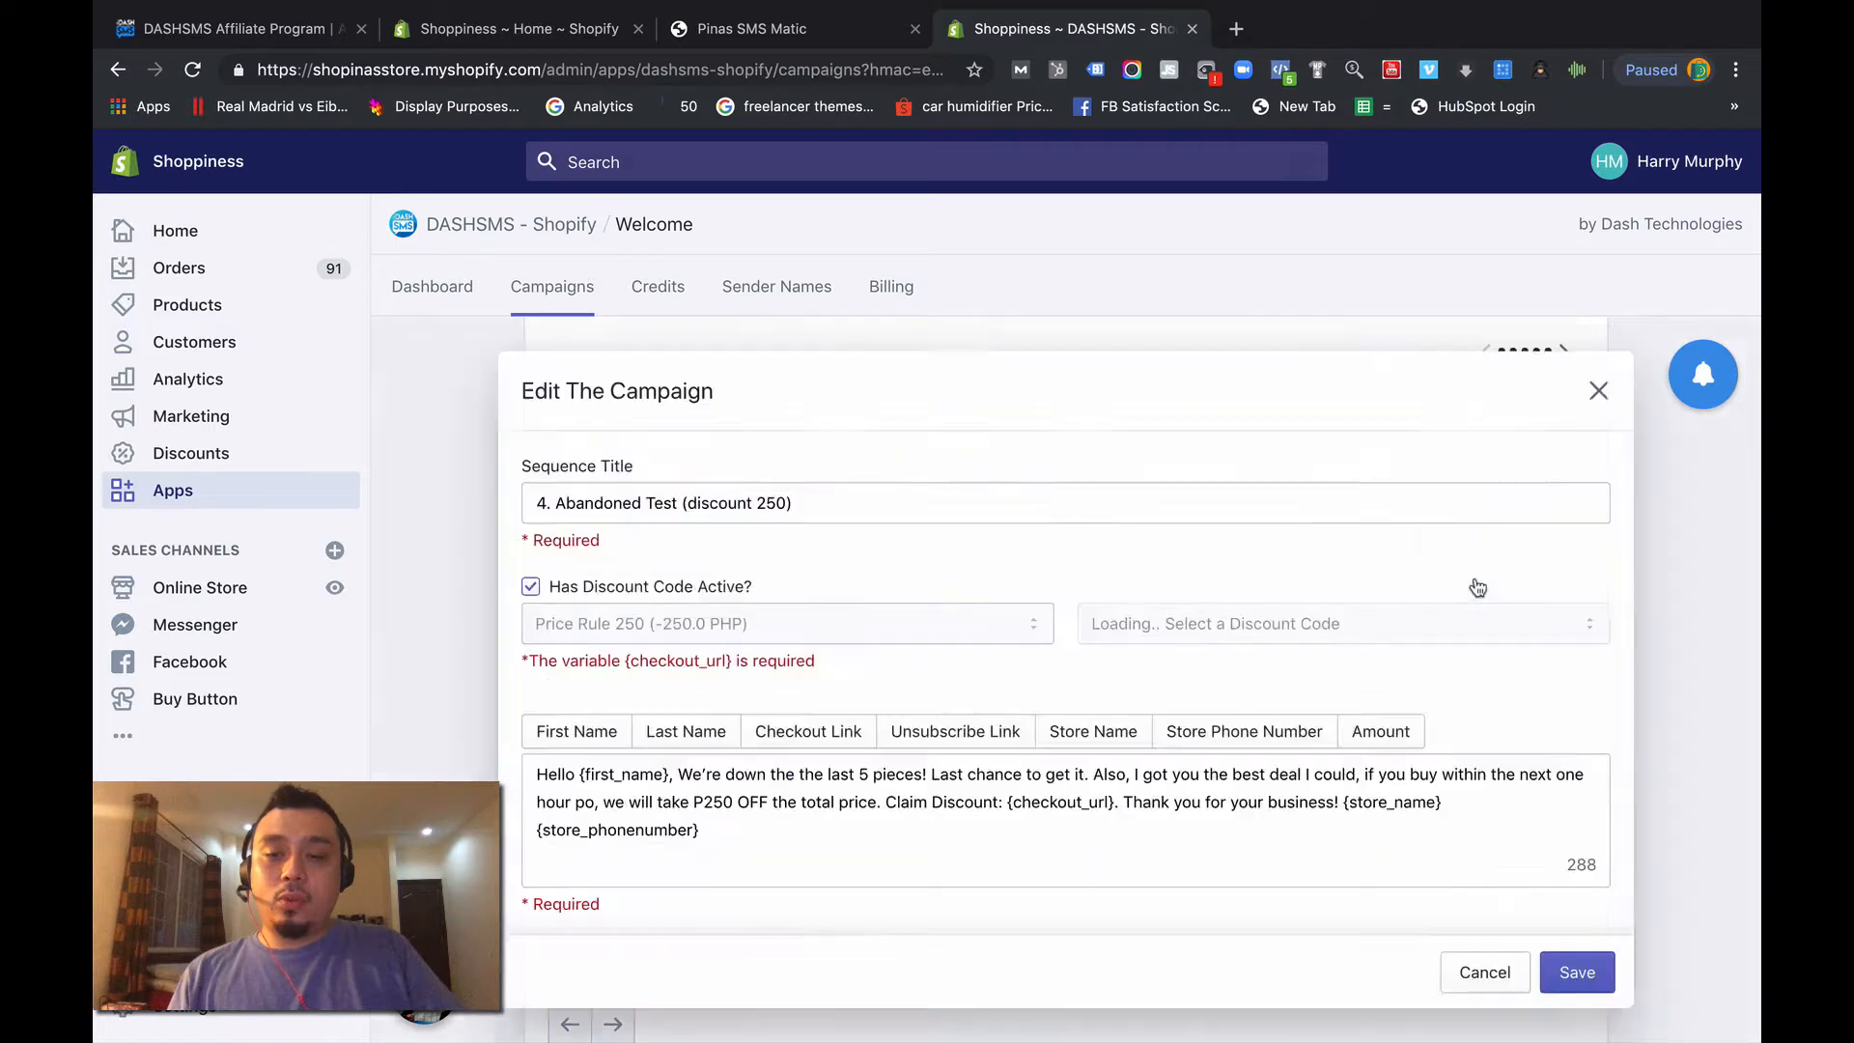
scroll(805, 819, down, 2)
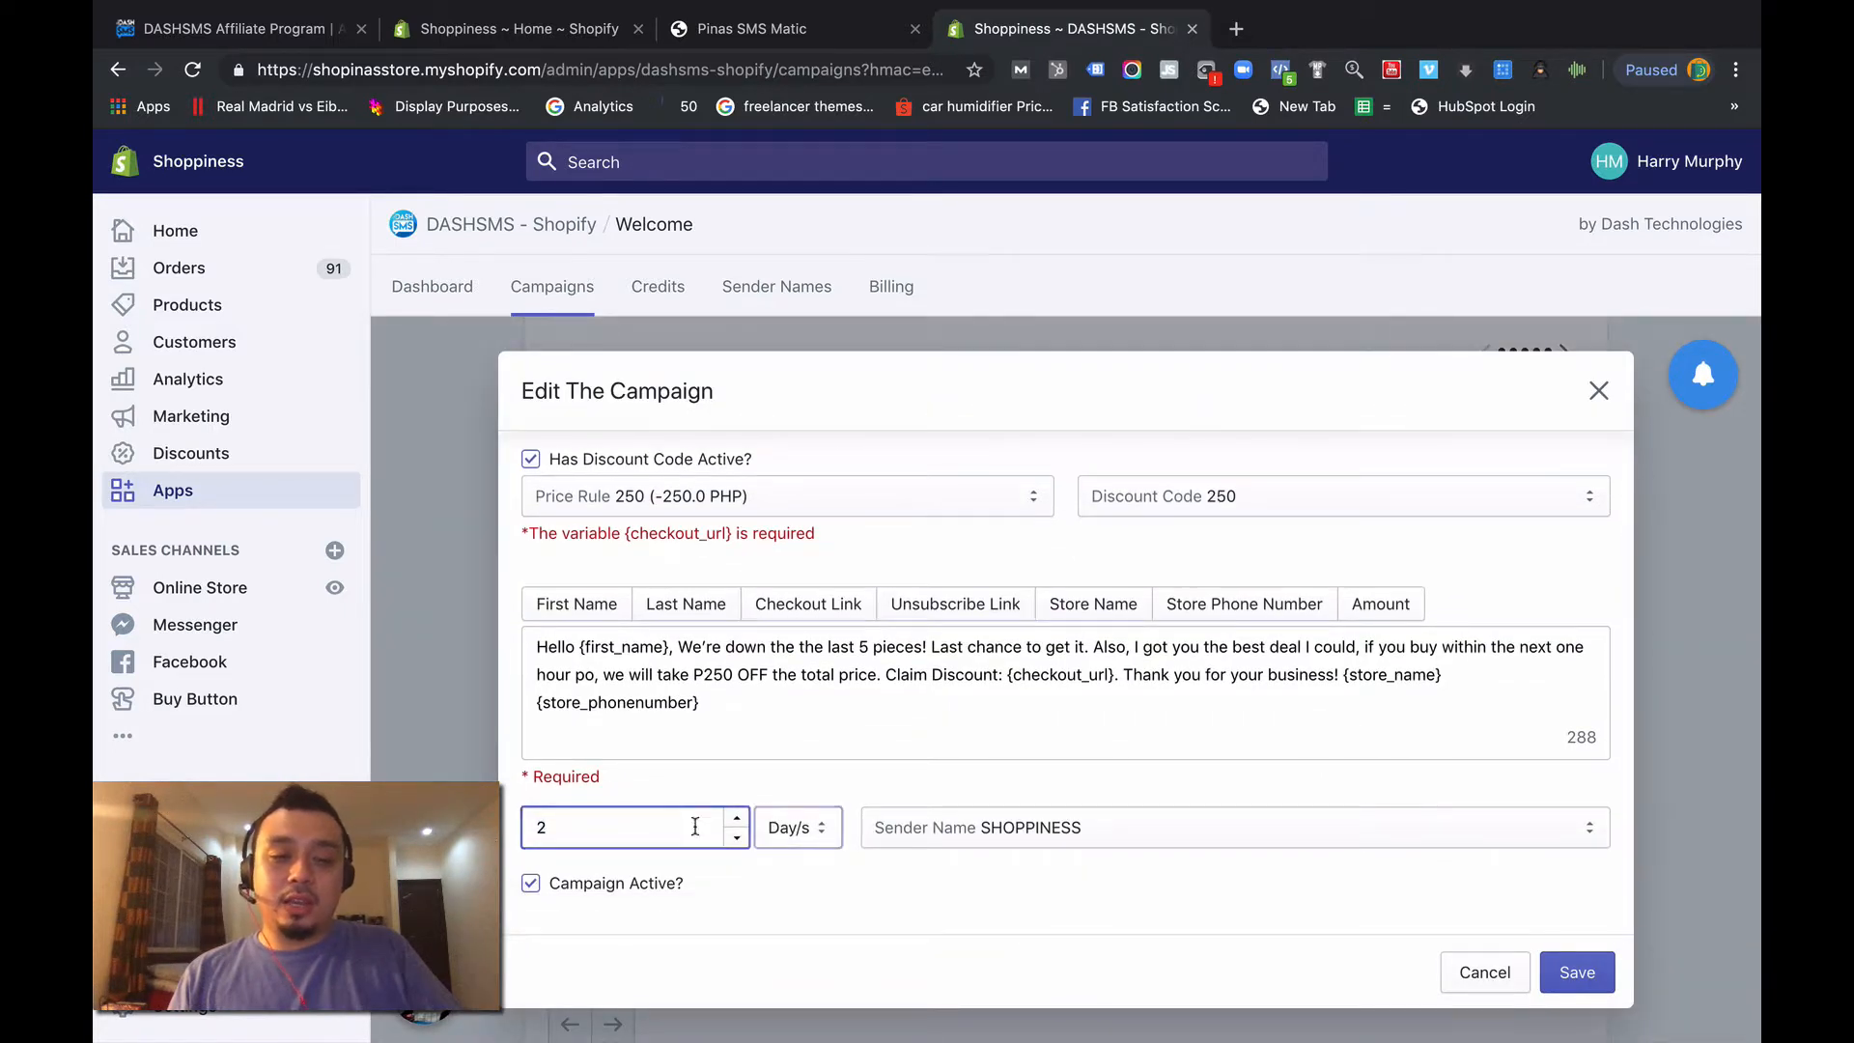
click(690, 836)
click(737, 837)
click(787, 827)
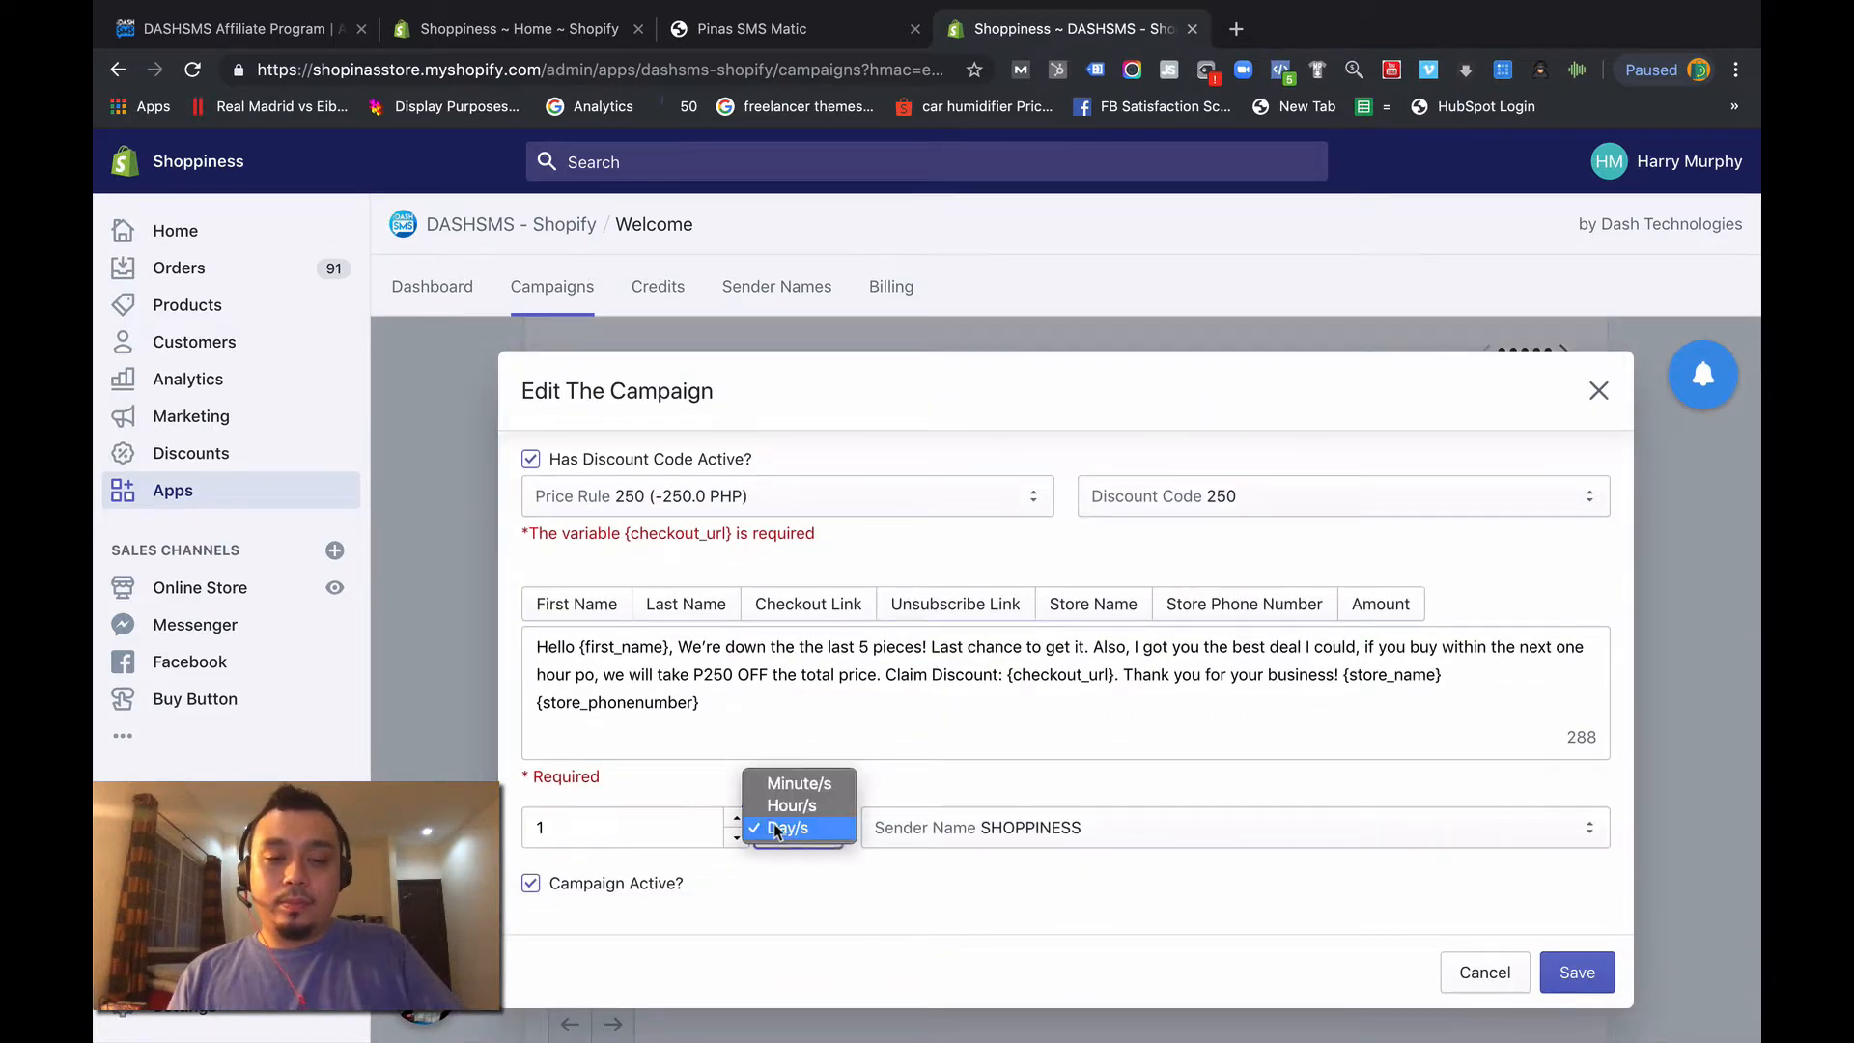
click(816, 785)
click(1573, 969)
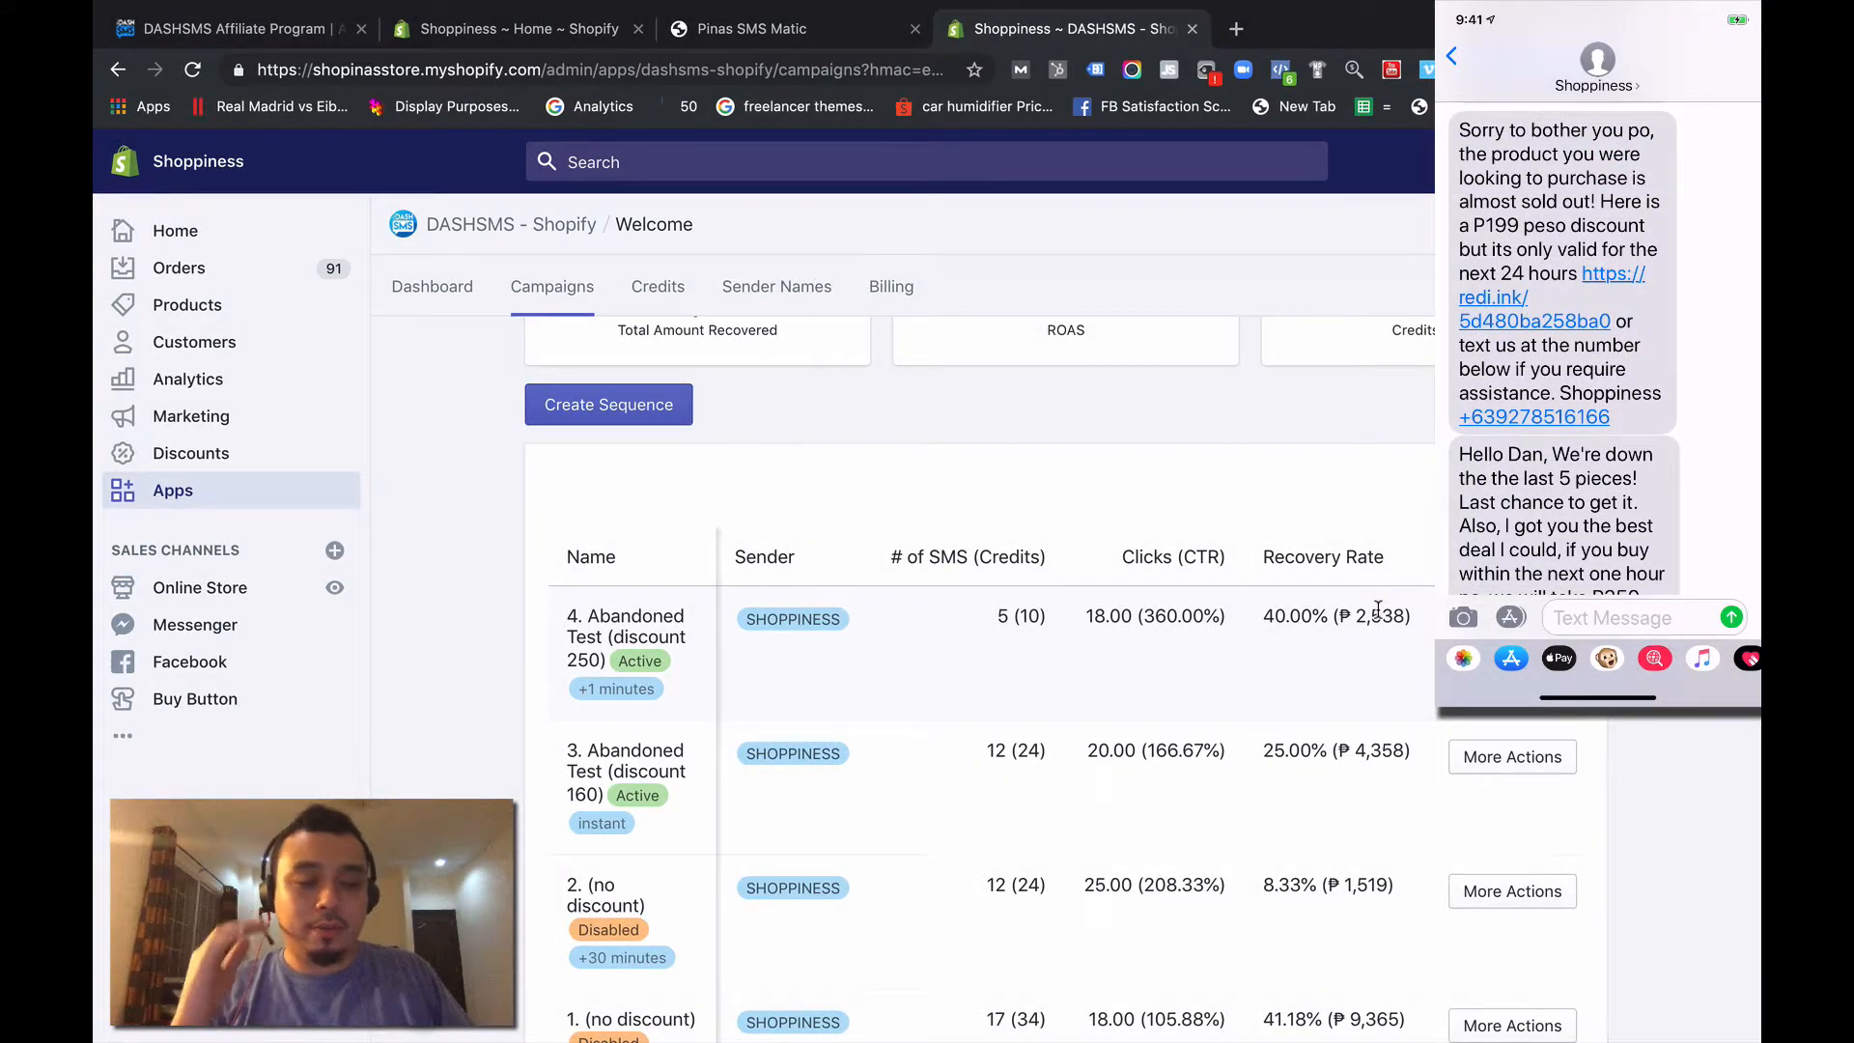
- Open "3. Abandoned Test (discount 160)" for editing and examine the P199 discount amount in its message text
click(1515, 756)
click(1485, 856)
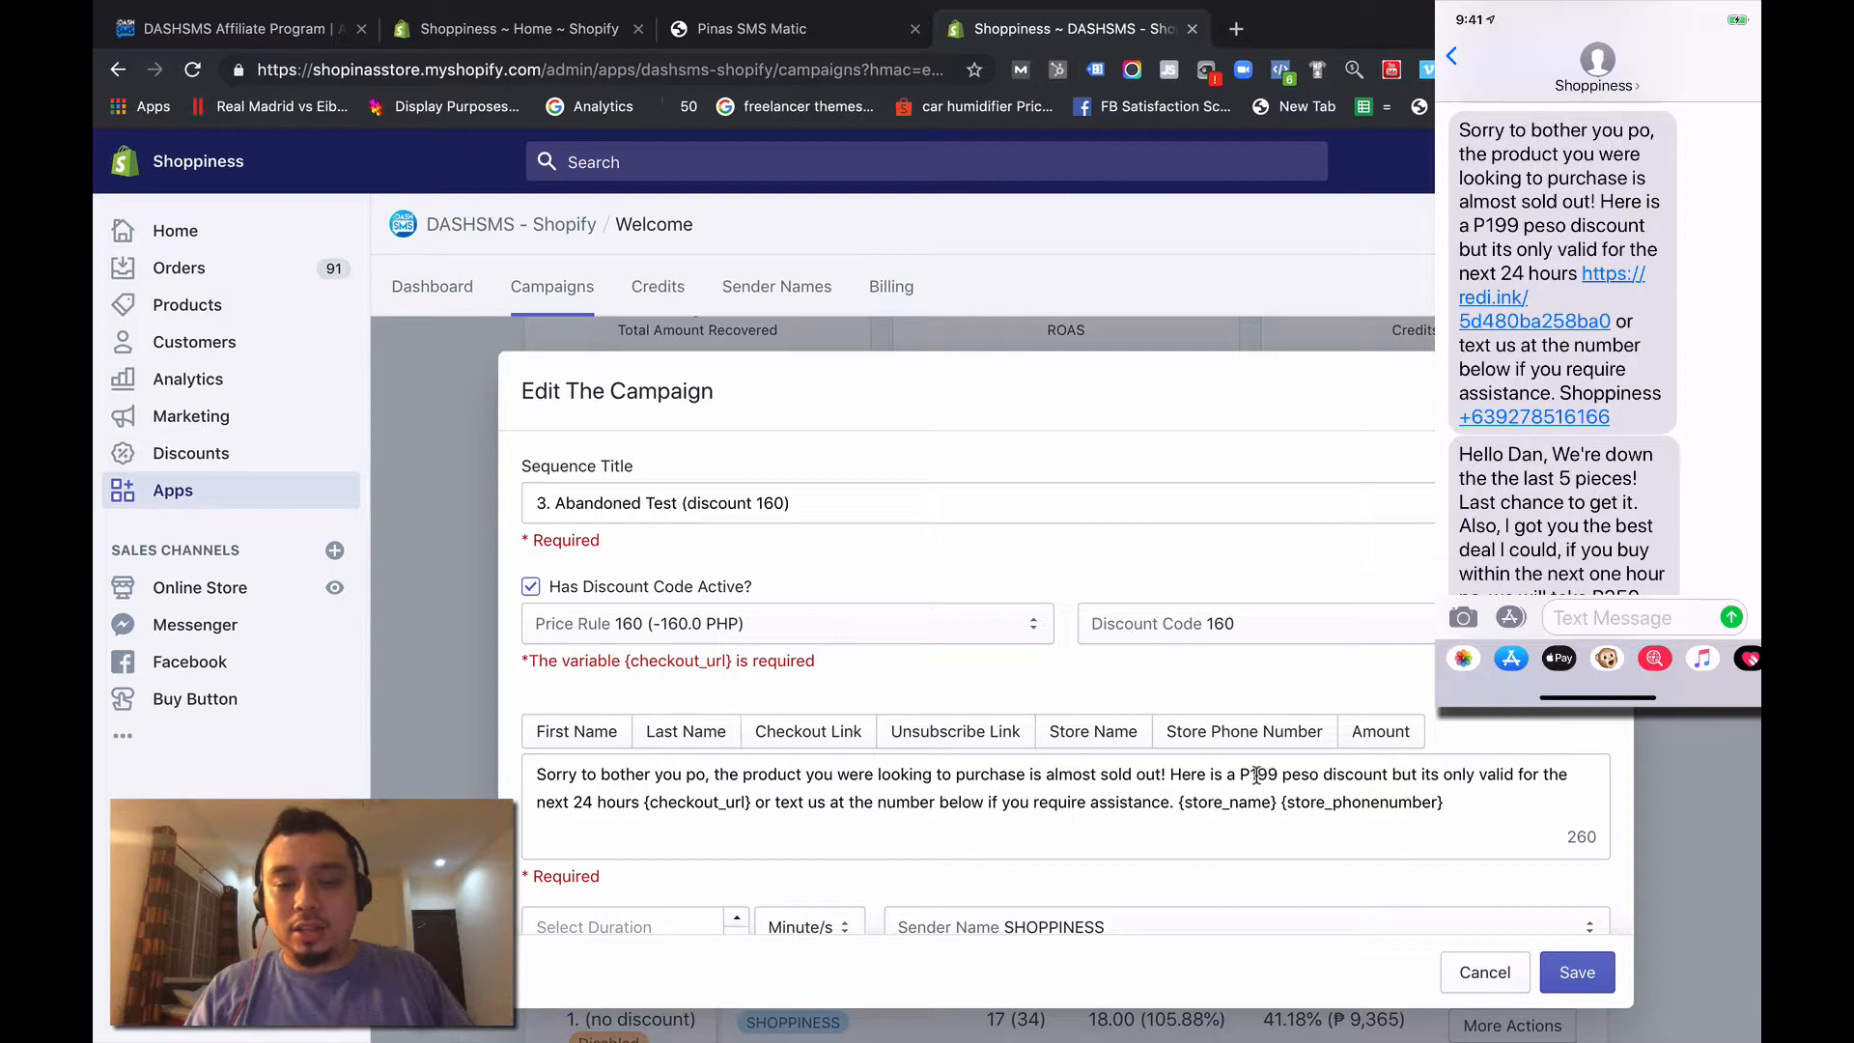
drag(1255, 775, 1272, 775)
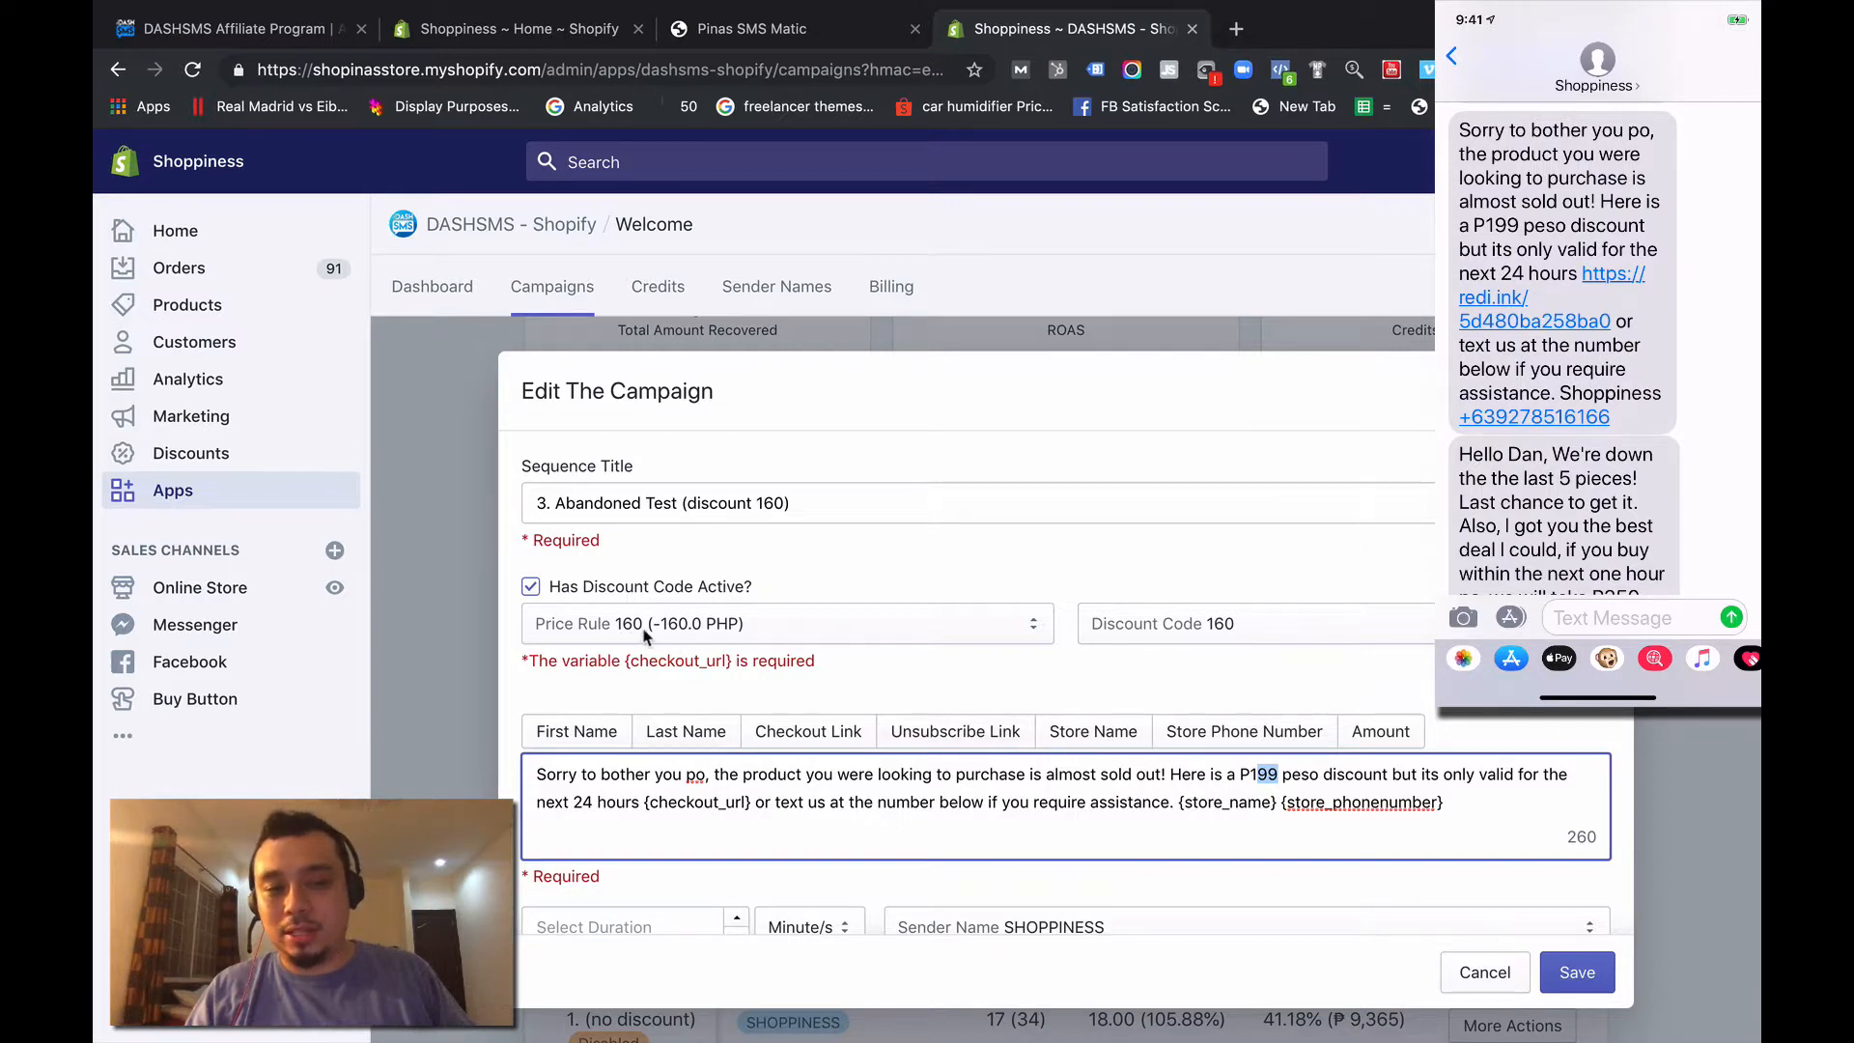
click(1258, 774)
drag(1251, 773, 1280, 775)
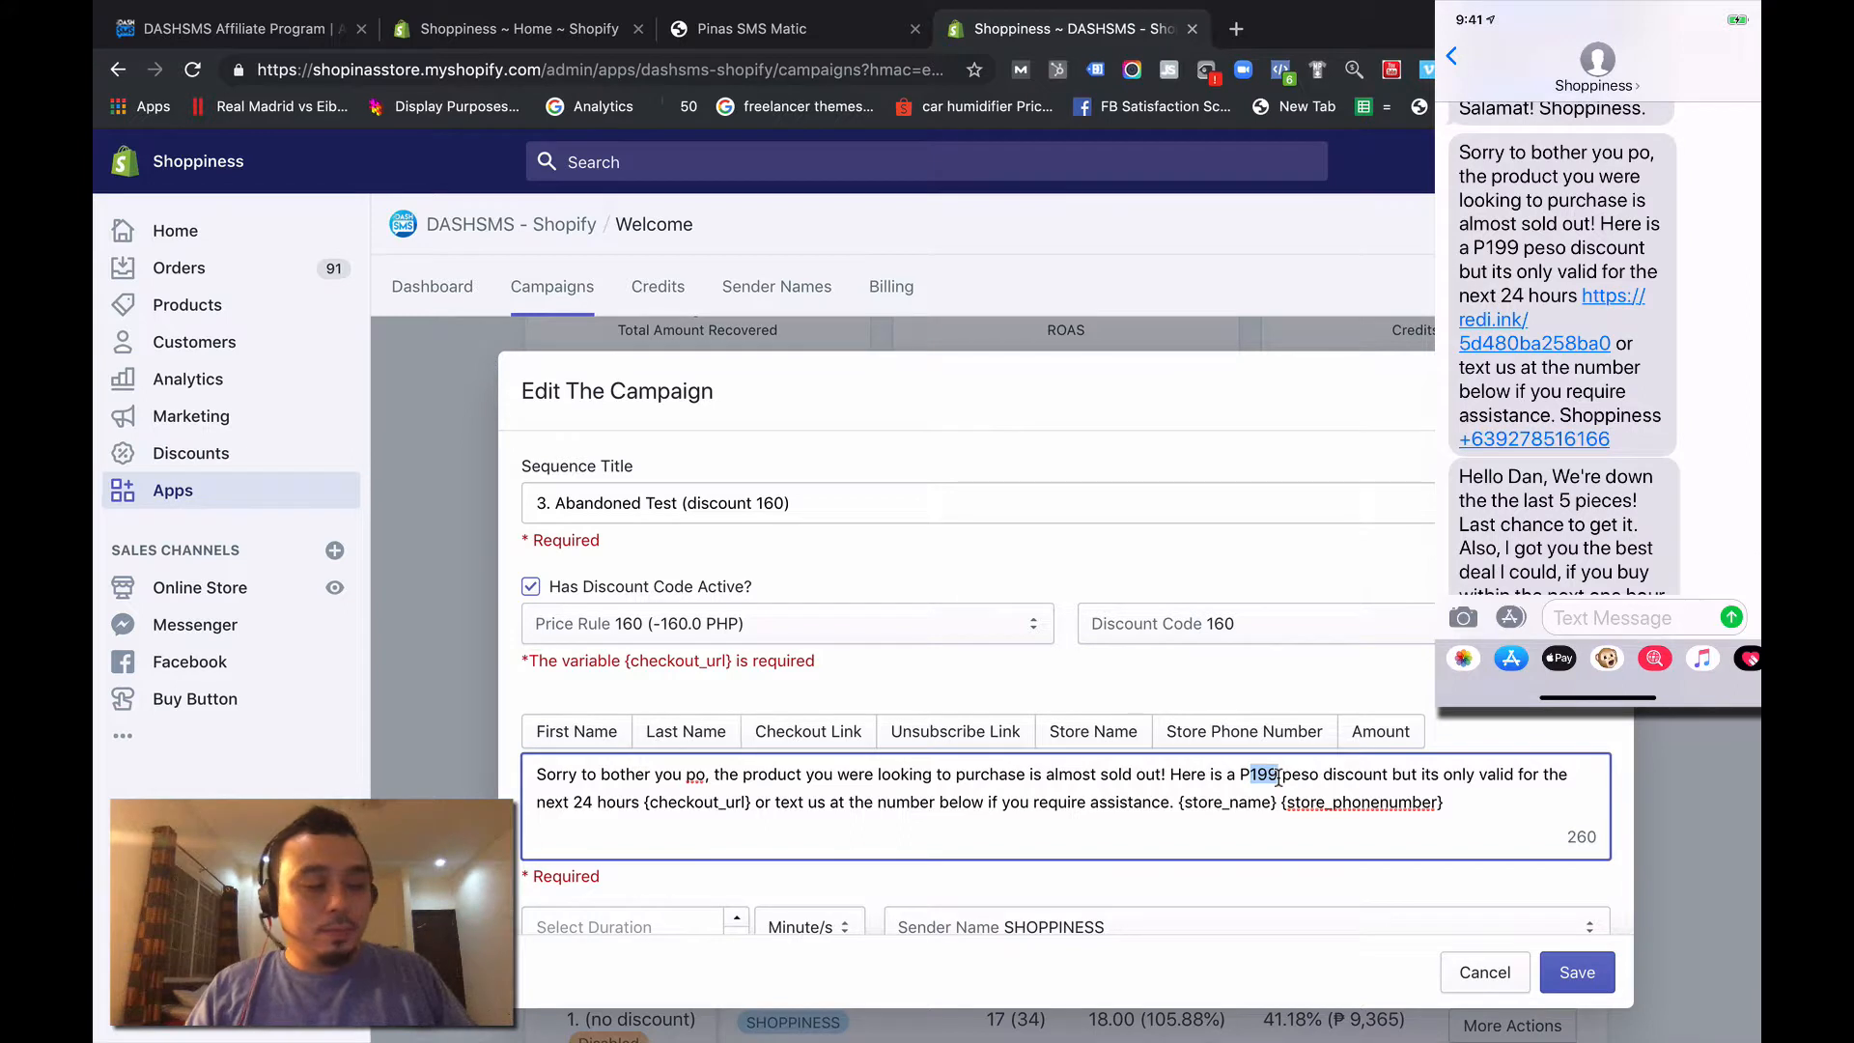
click(1243, 775)
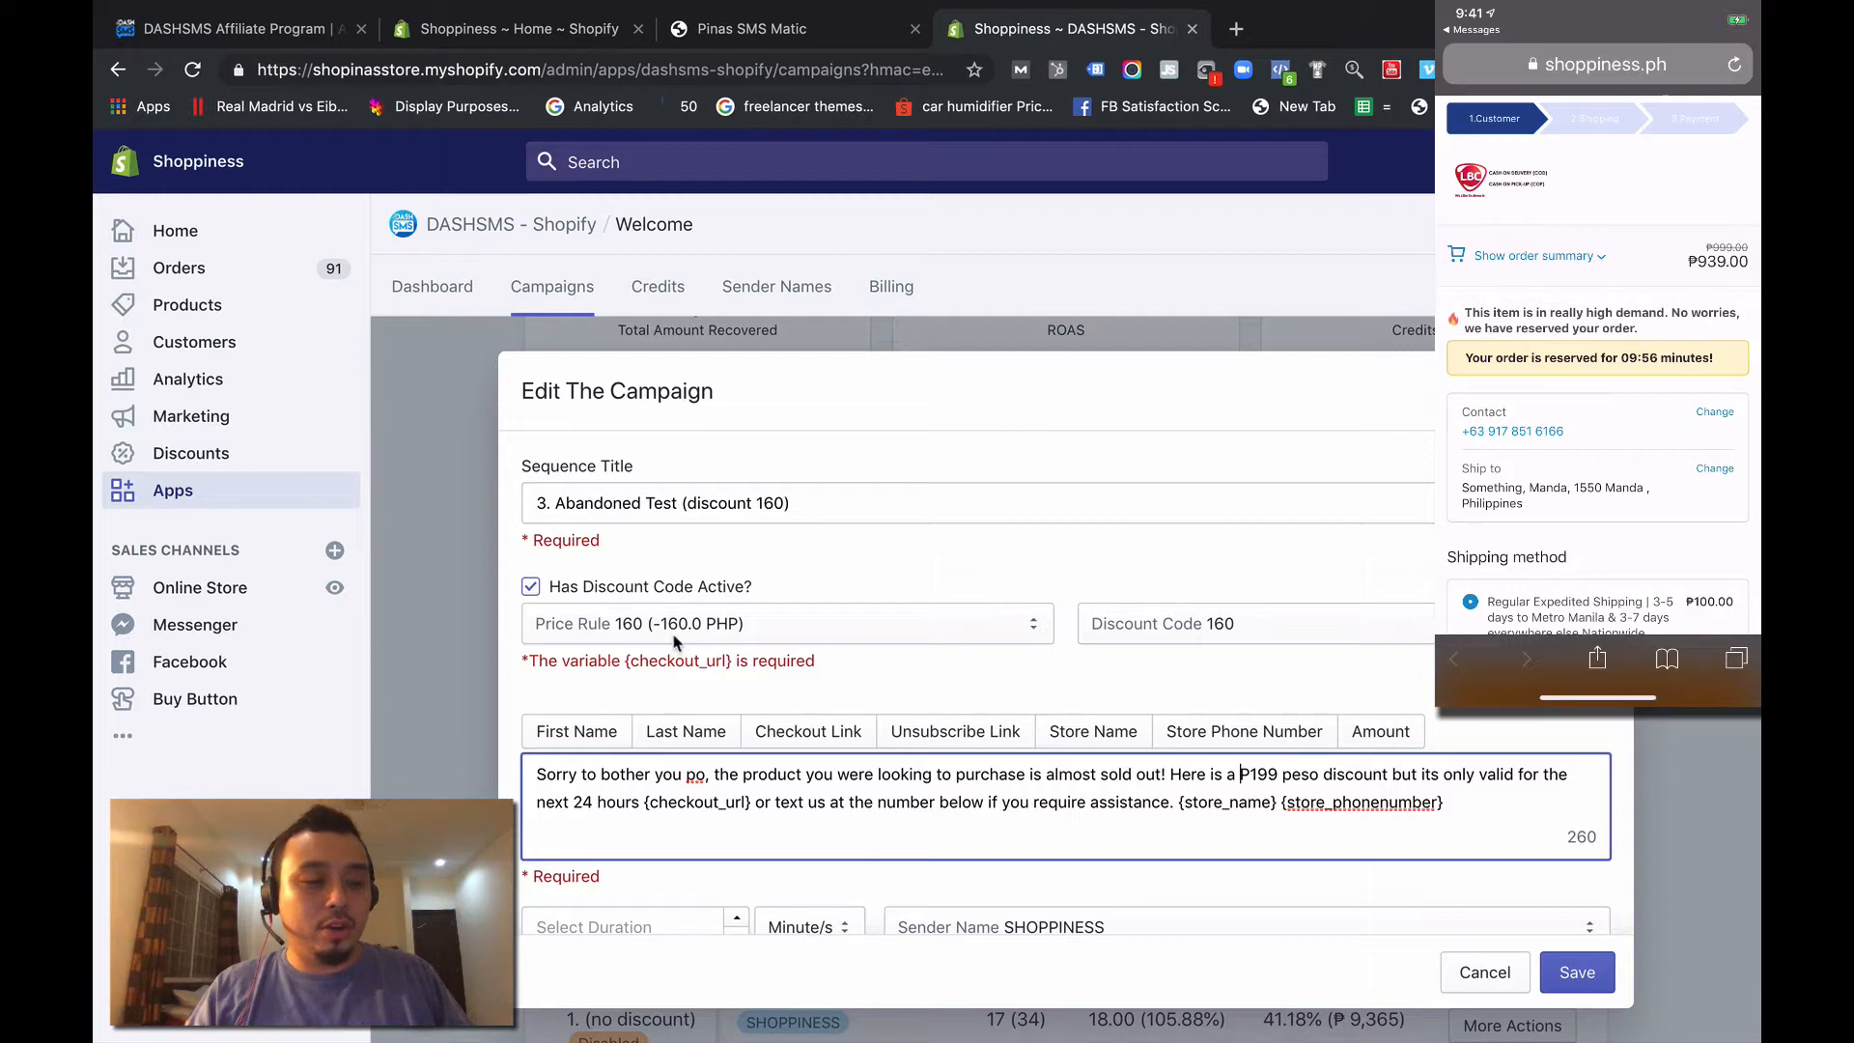
- Change the discount amount in the third campaign's message to P160 and save the campaign
scroll(676, 642, down, 2)
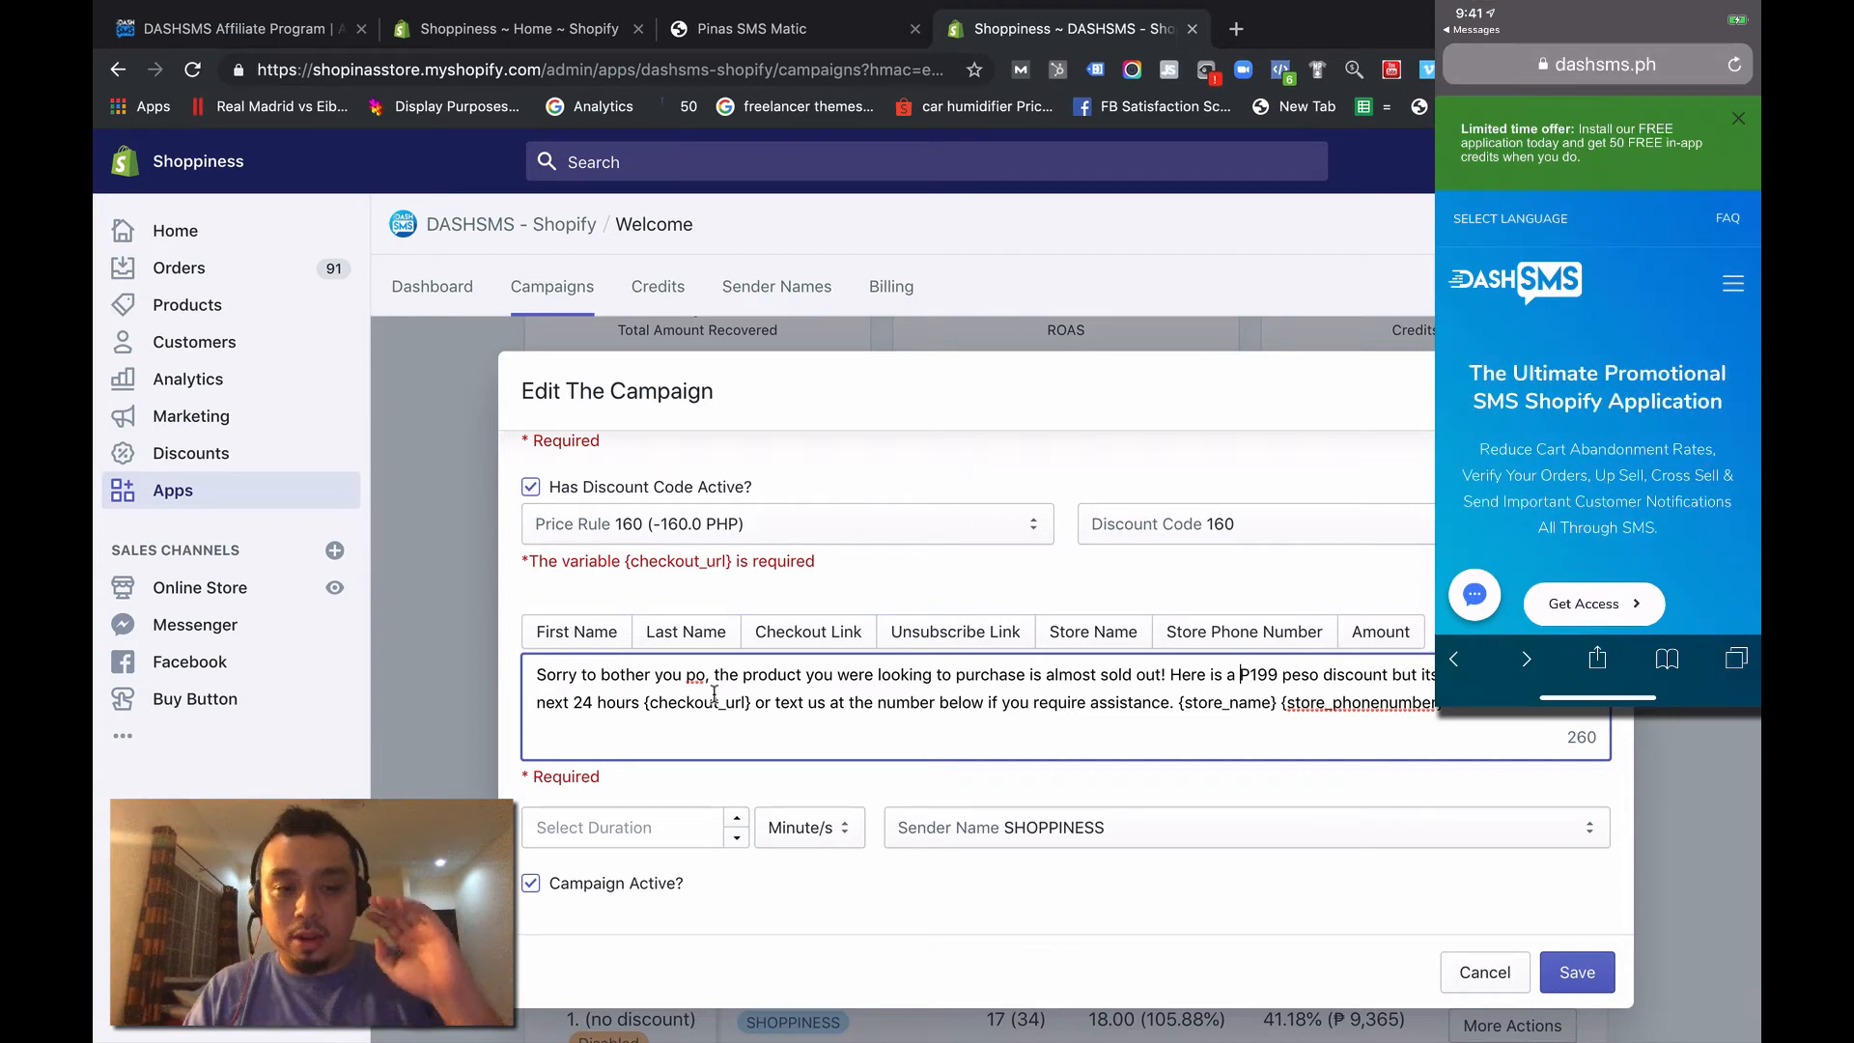
drag(641, 702, 1032, 682)
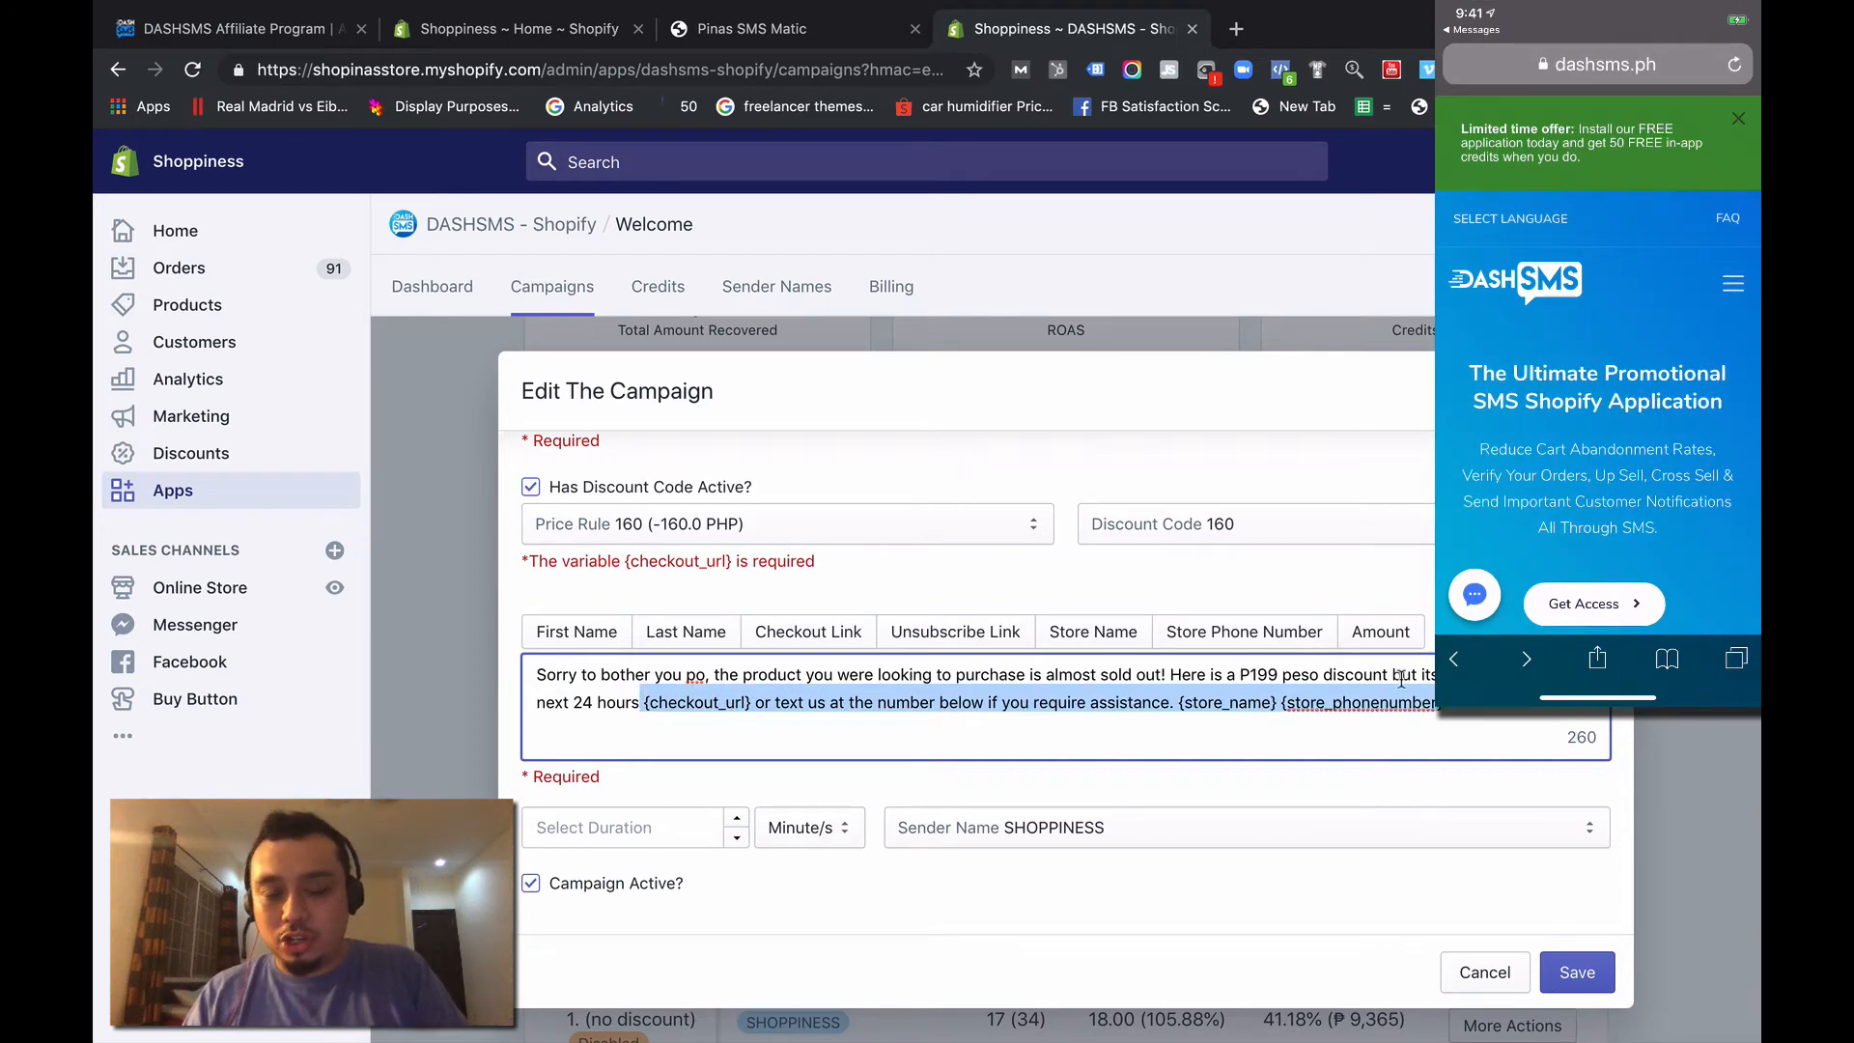
click(1282, 674)
key(BackSpace)
key(BackSpace)
text(60)
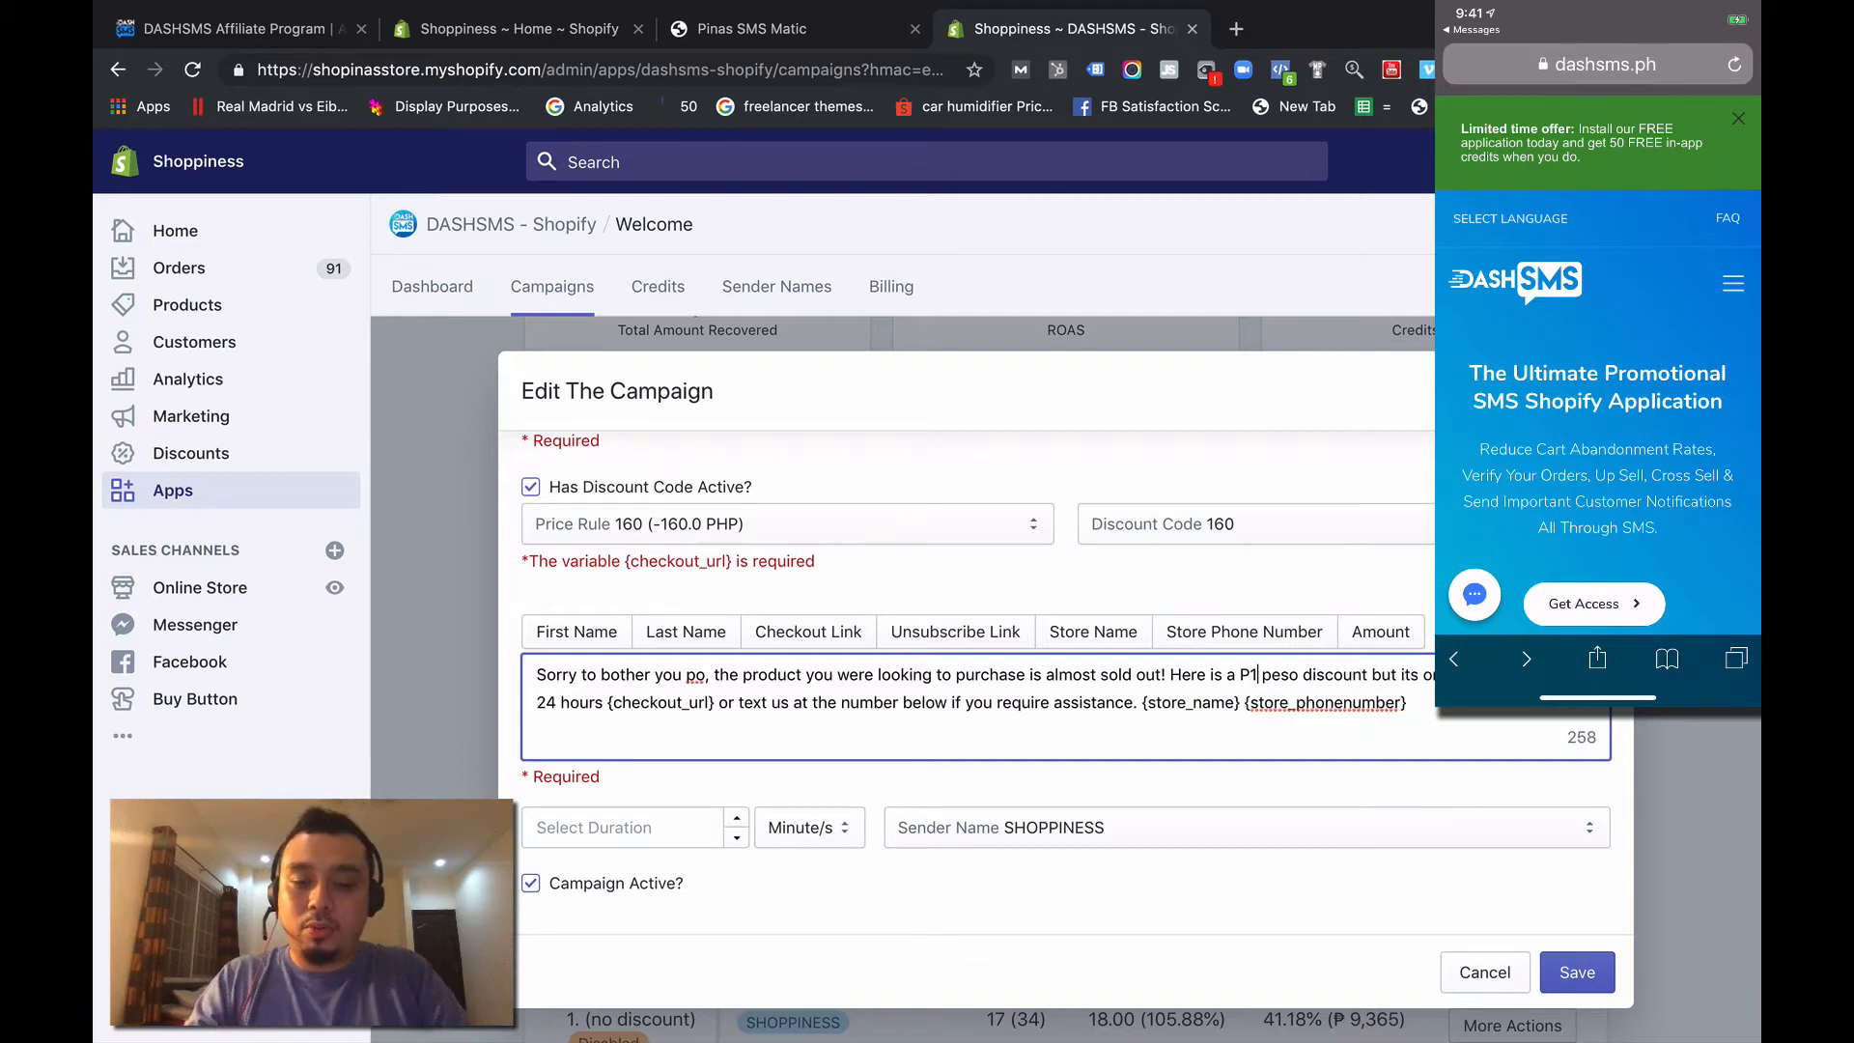
click(1574, 973)
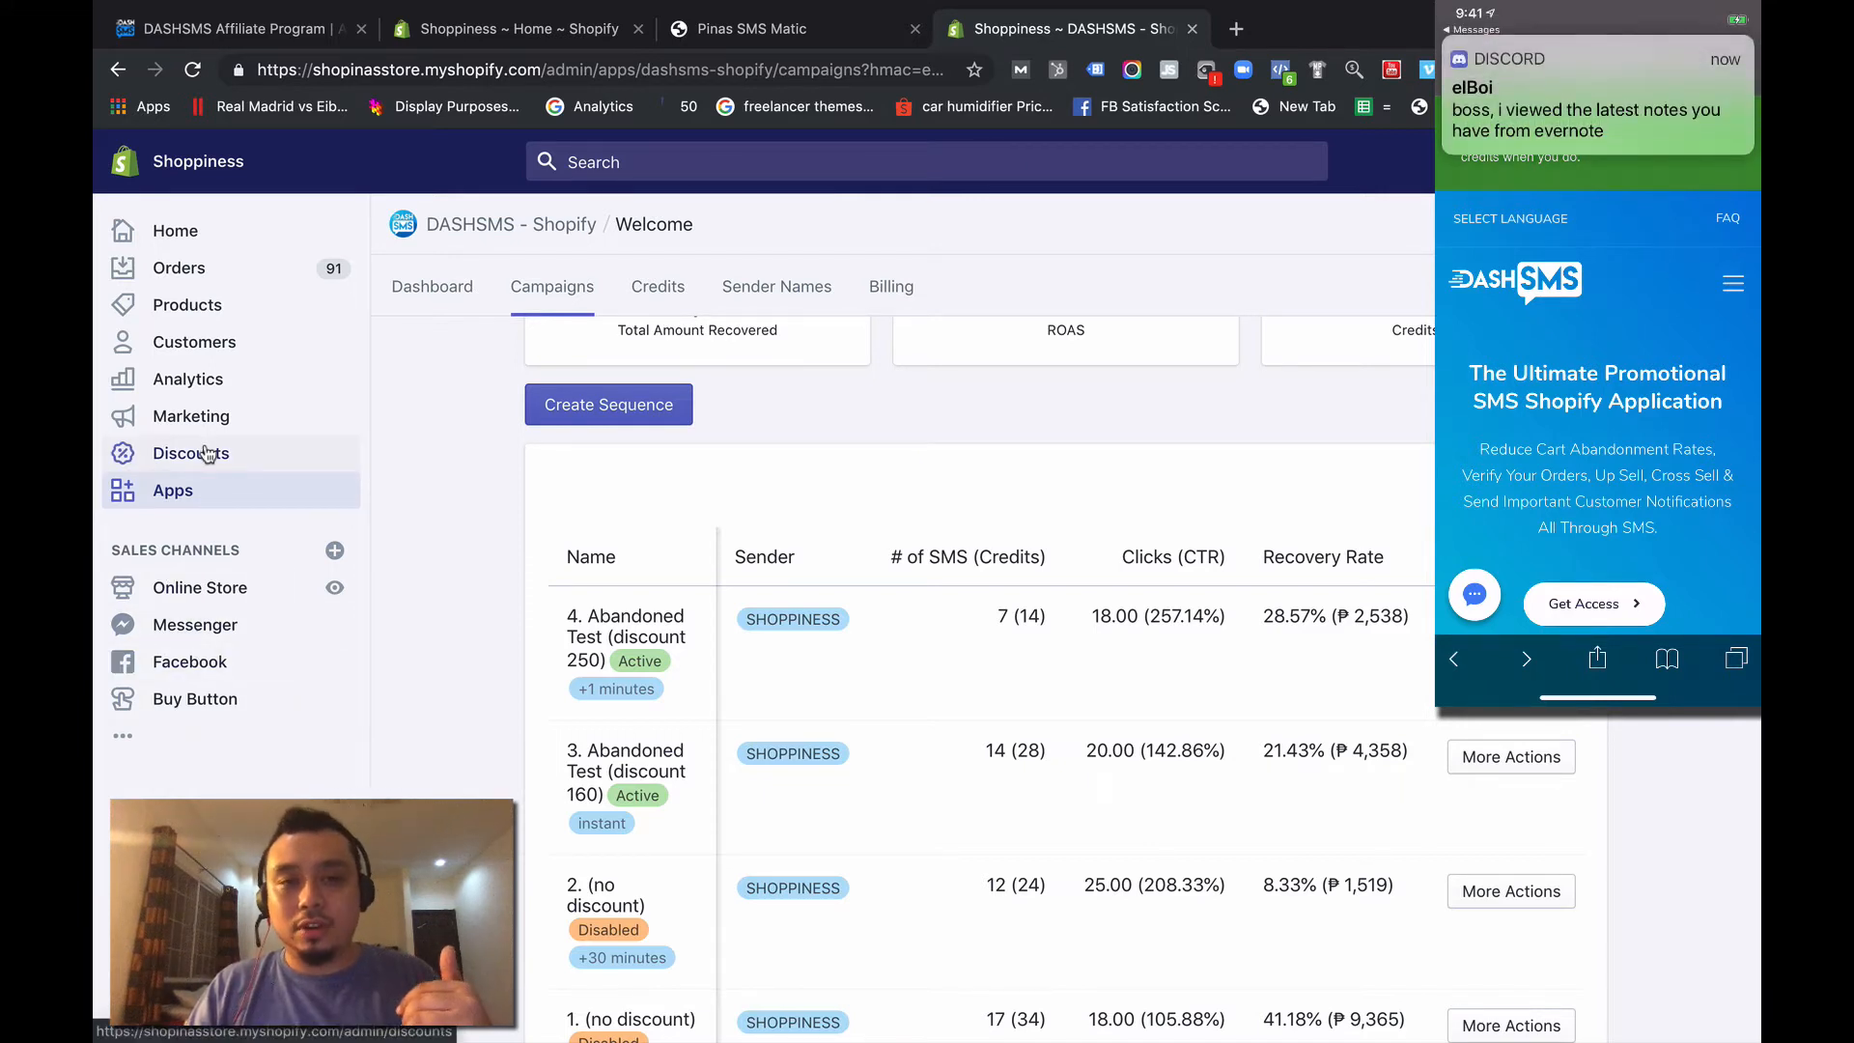
- Reopen "3. Abandoned Test (discount 160)" to check its message, close it and review the campaign list
click(1512, 758)
click(1514, 858)
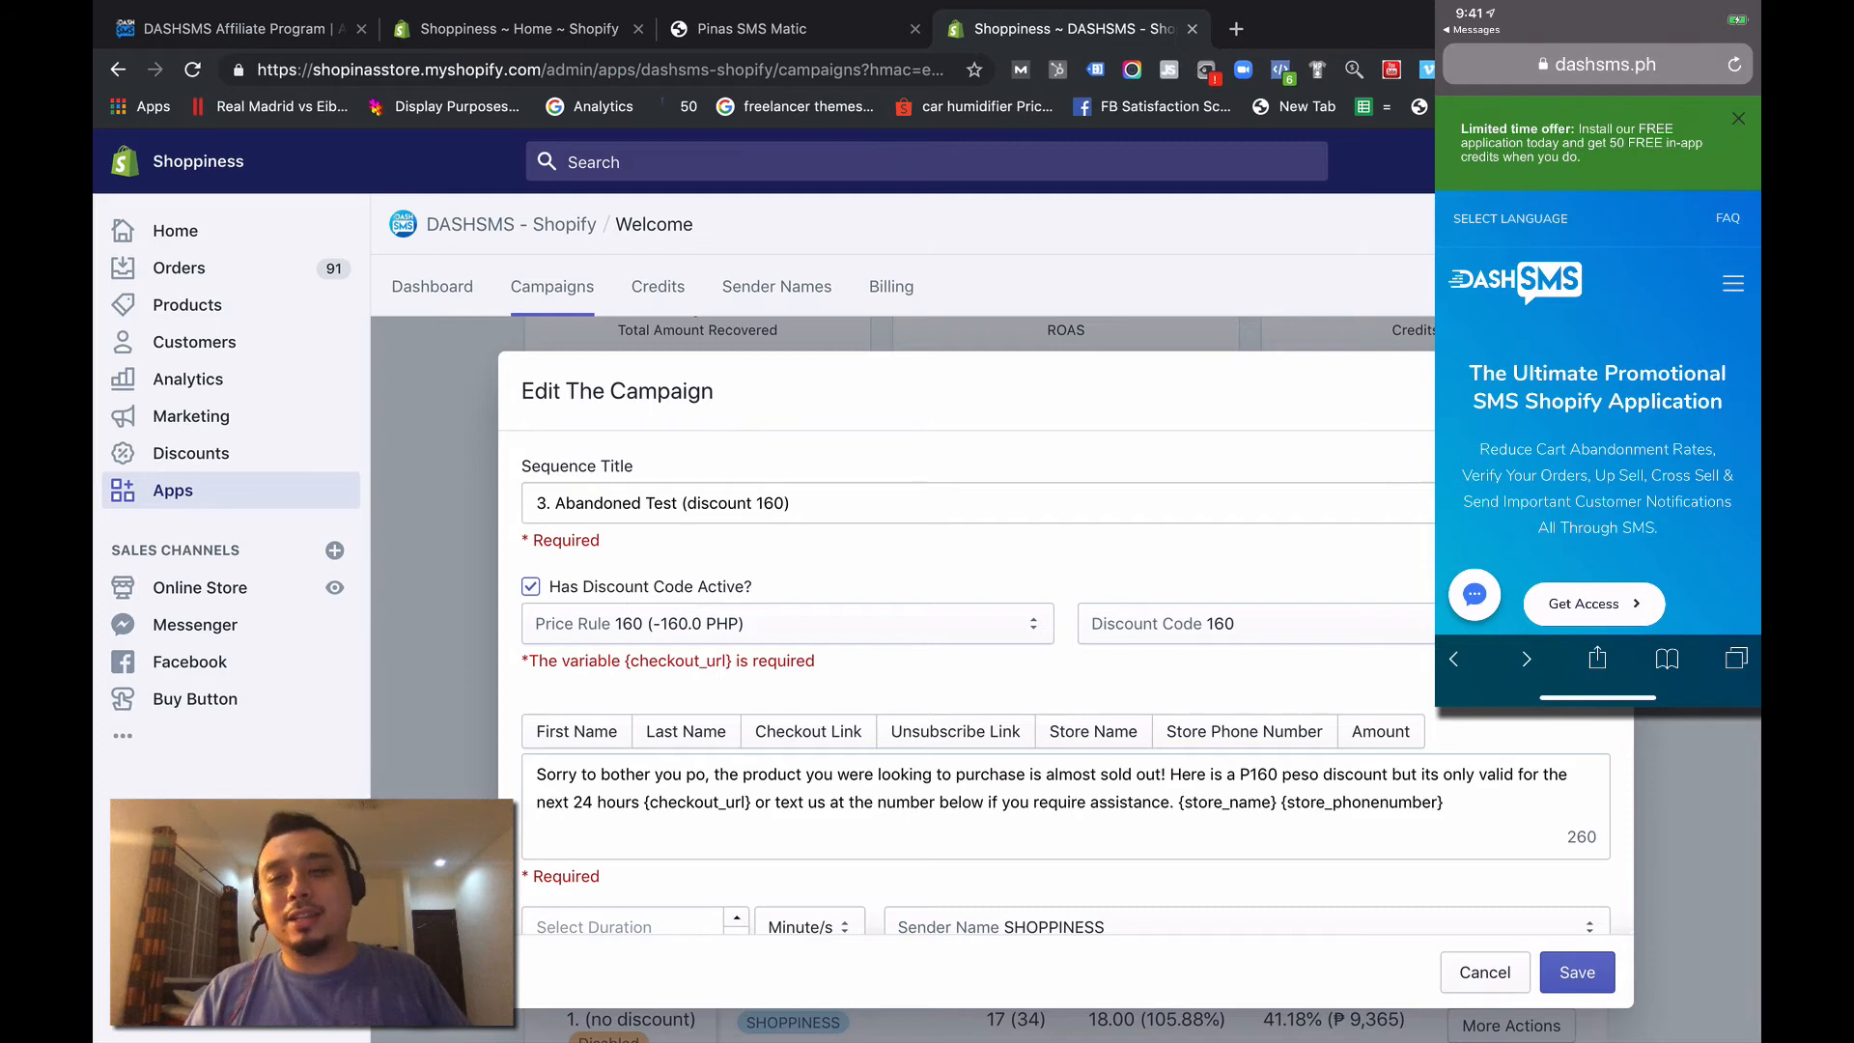
click(1600, 392)
scroll(1419, 676, down, 3)
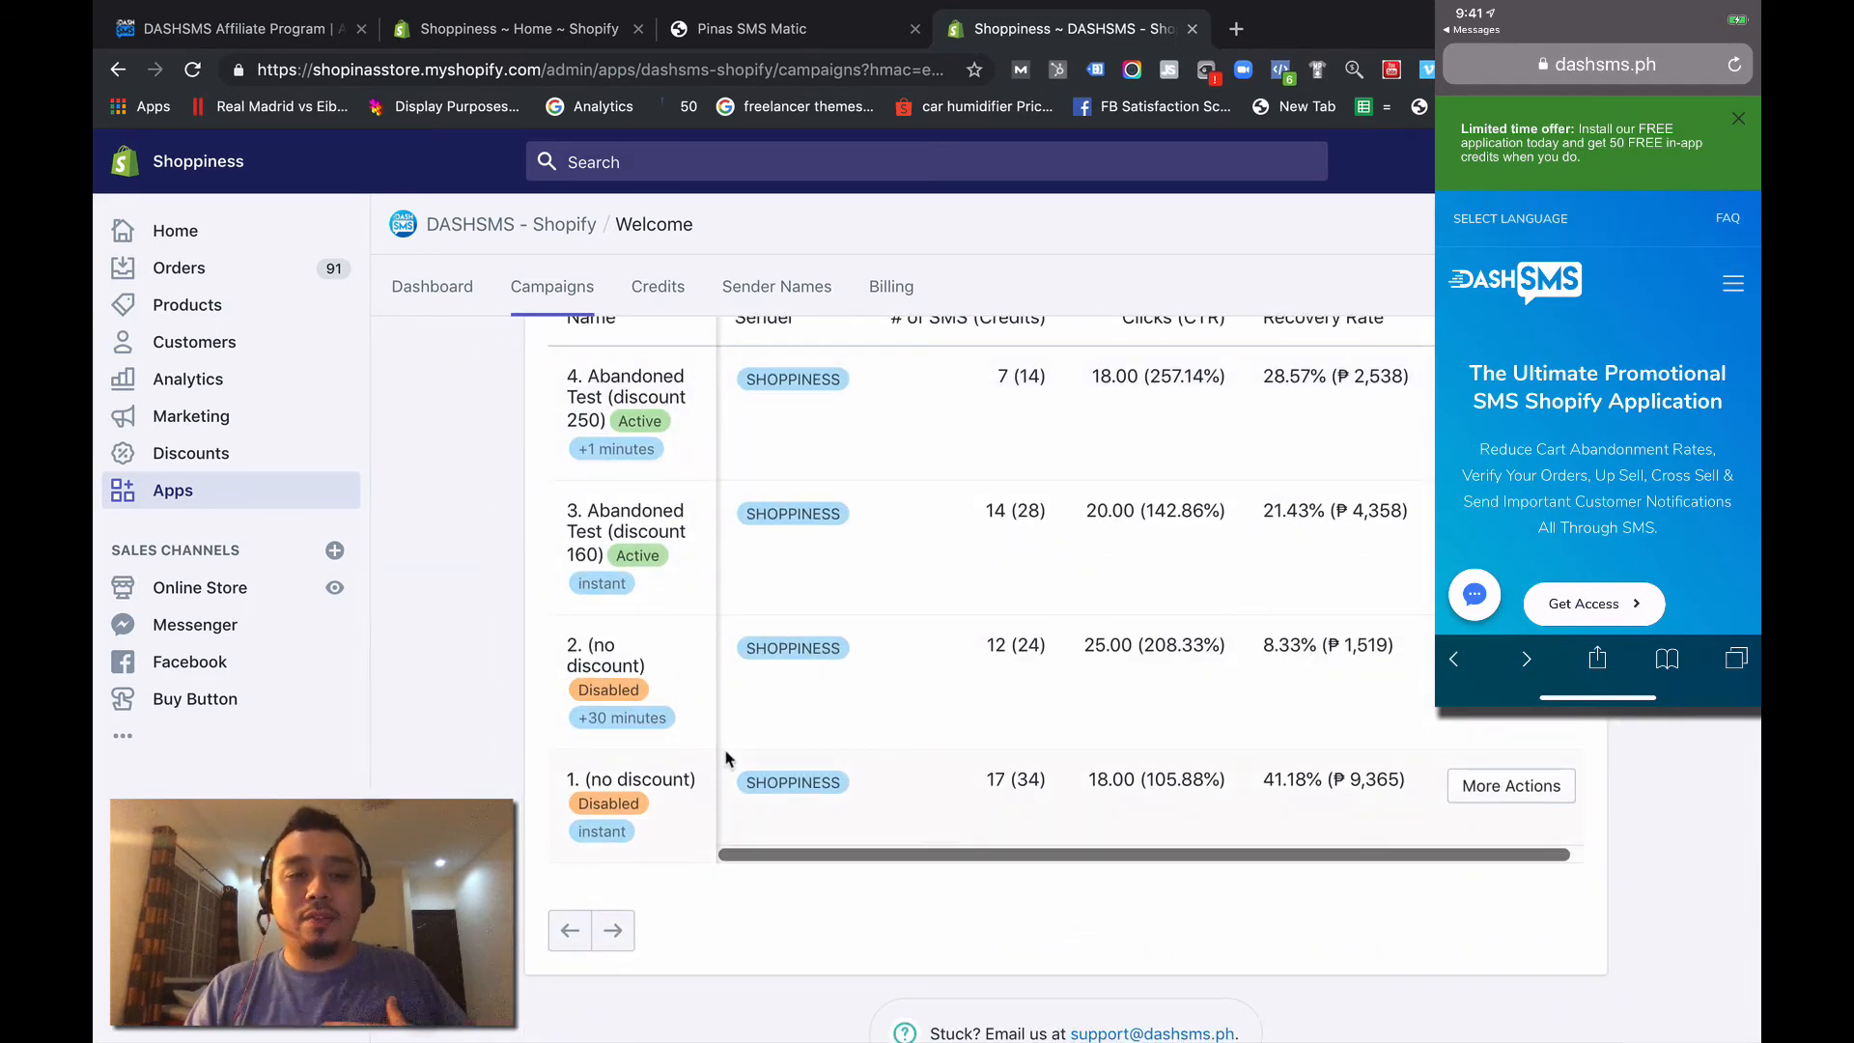
scroll(580, 773, up, 2)
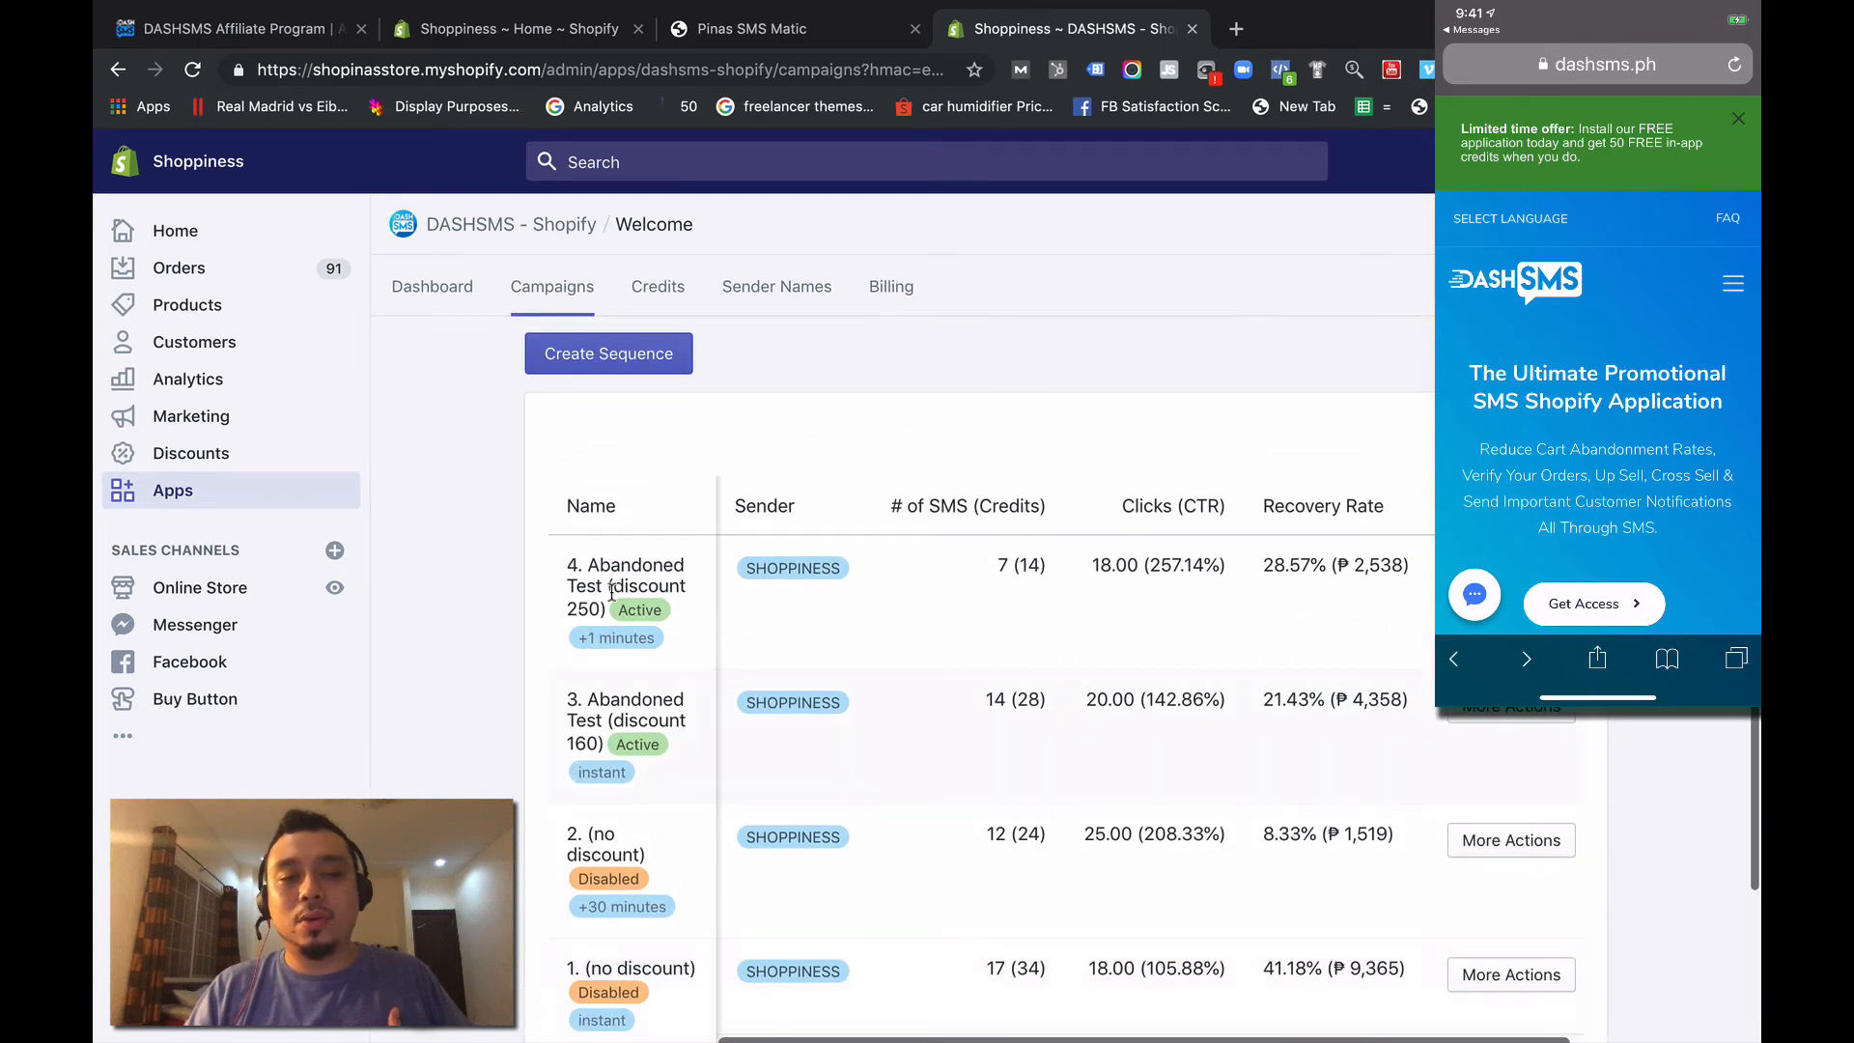